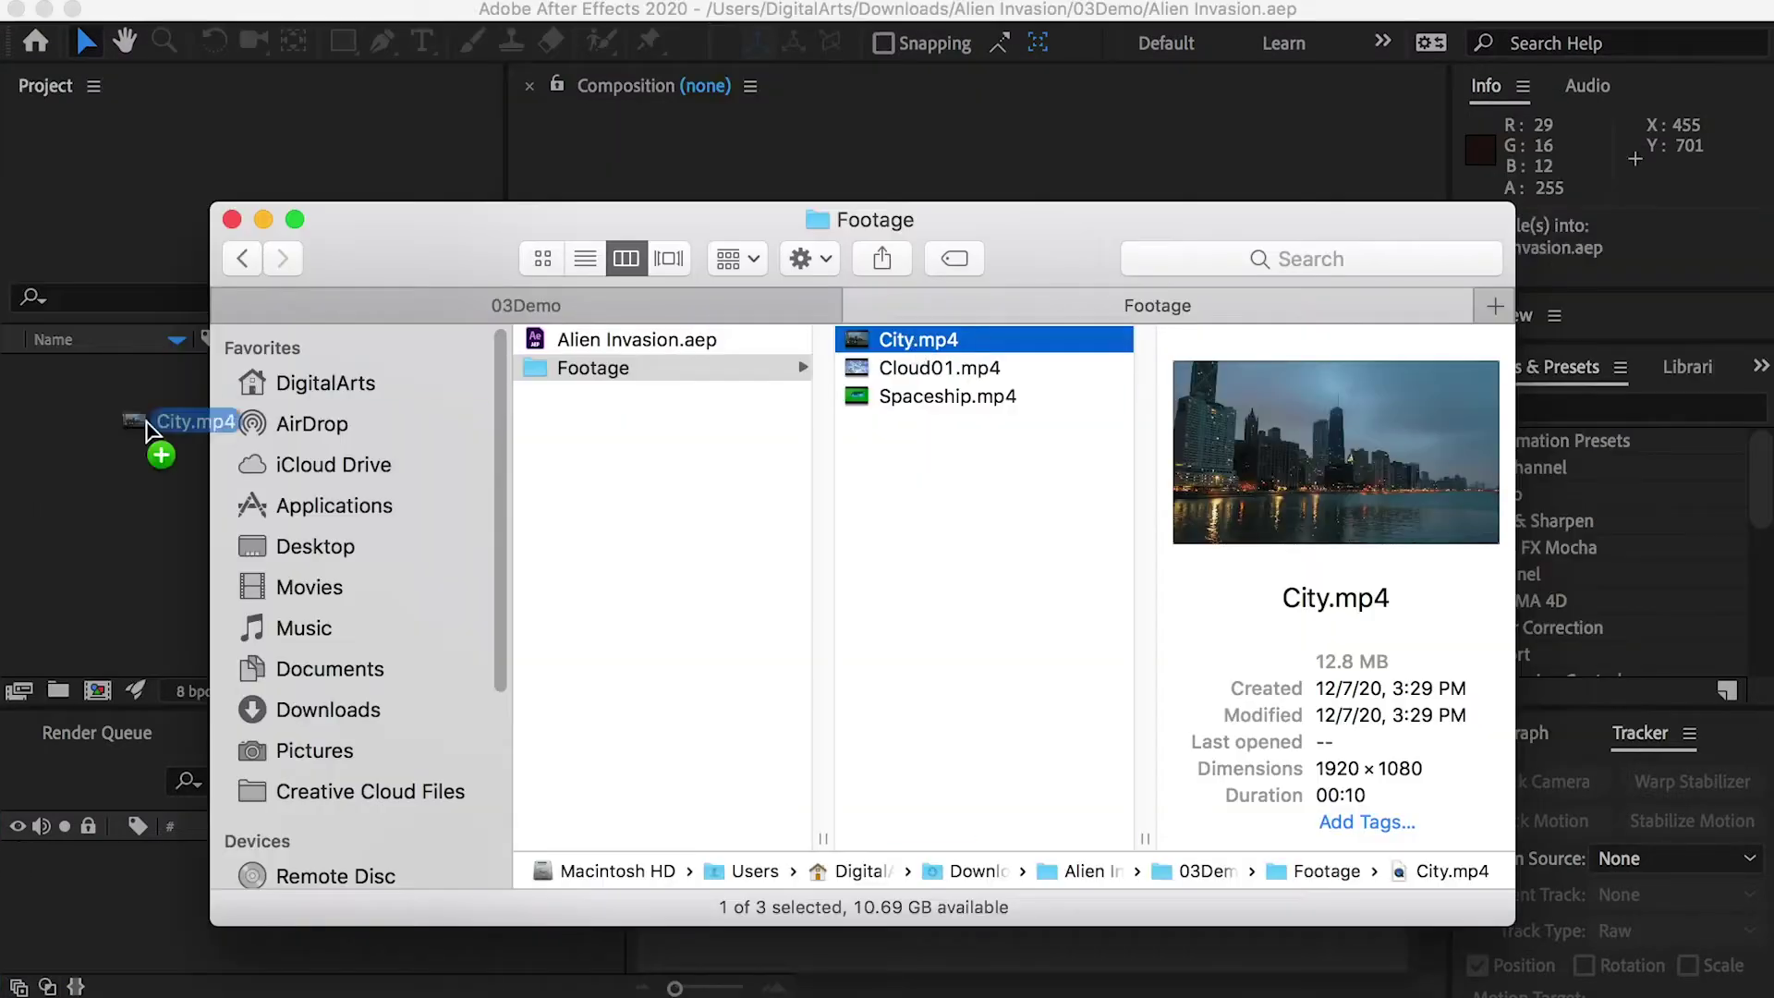
Import City.mp4 from the Footage folder and create a composition from the clip
{"action": "left_click_drag", "start_coordinate": [178, 427], "coordinate": [184, 474]}
{"action": "left_click_drag", "start_coordinate": [99, 688], "coordinate": [99, 689]}
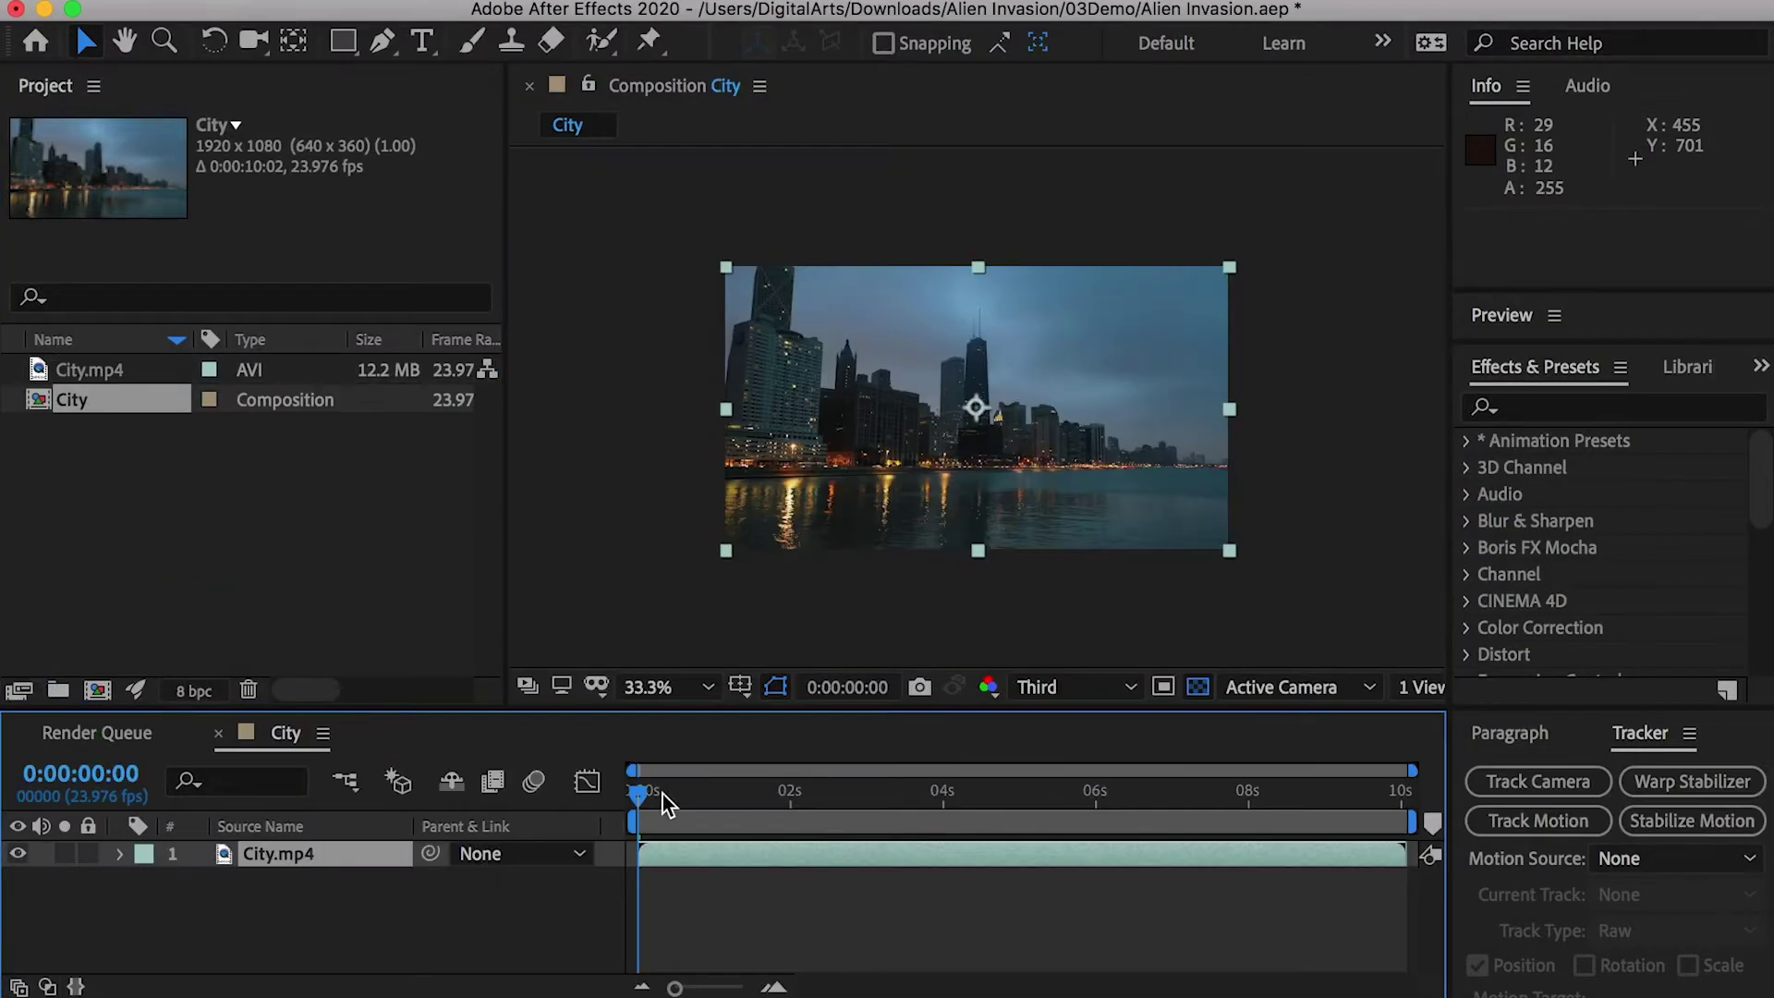
{"action": "left_click_drag", "start_coordinate": [729, 807], "coordinate": [510, 659]}
Duplicate the City.mp4 layer and apply the Tint effect to the upper copy
{"action": "left_click", "coordinate": [276, 855]}
{"action": "key", "text": "super+d"}
{"action": "left_click", "coordinate": [1571, 407]}
{"action": "type", "text": "tint"}
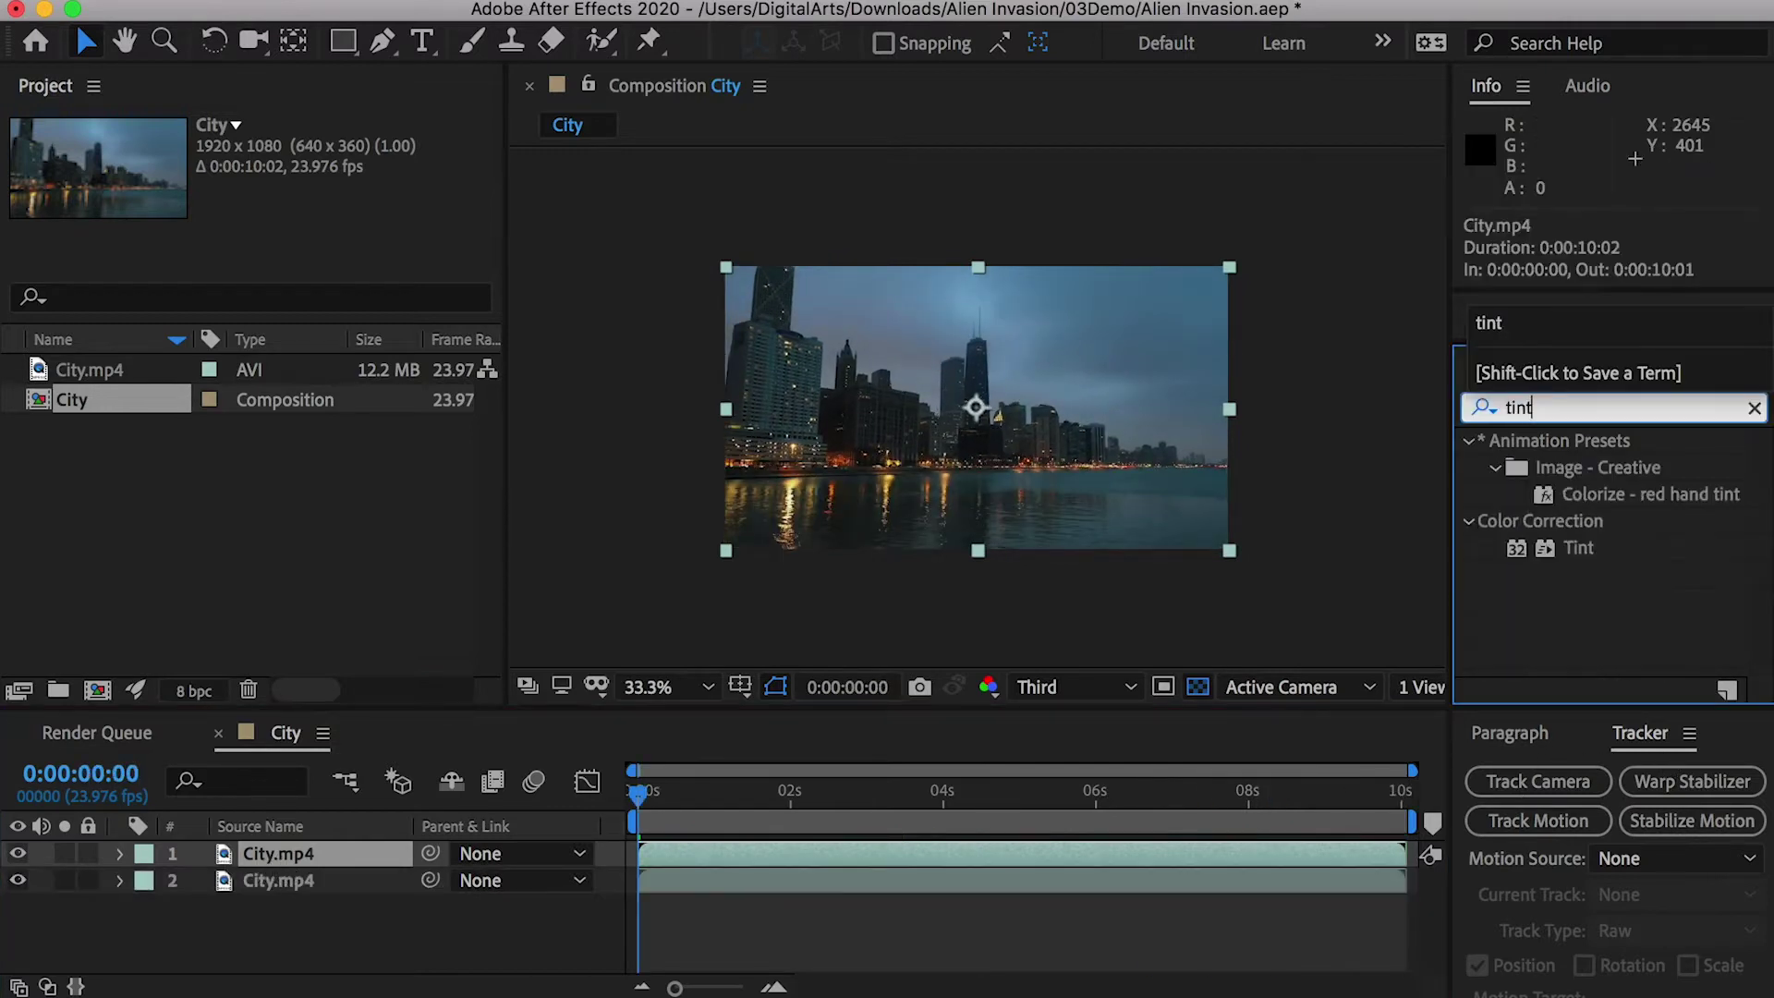
{"action": "left_click_drag", "start_coordinate": [1580, 548], "coordinate": [279, 858]}
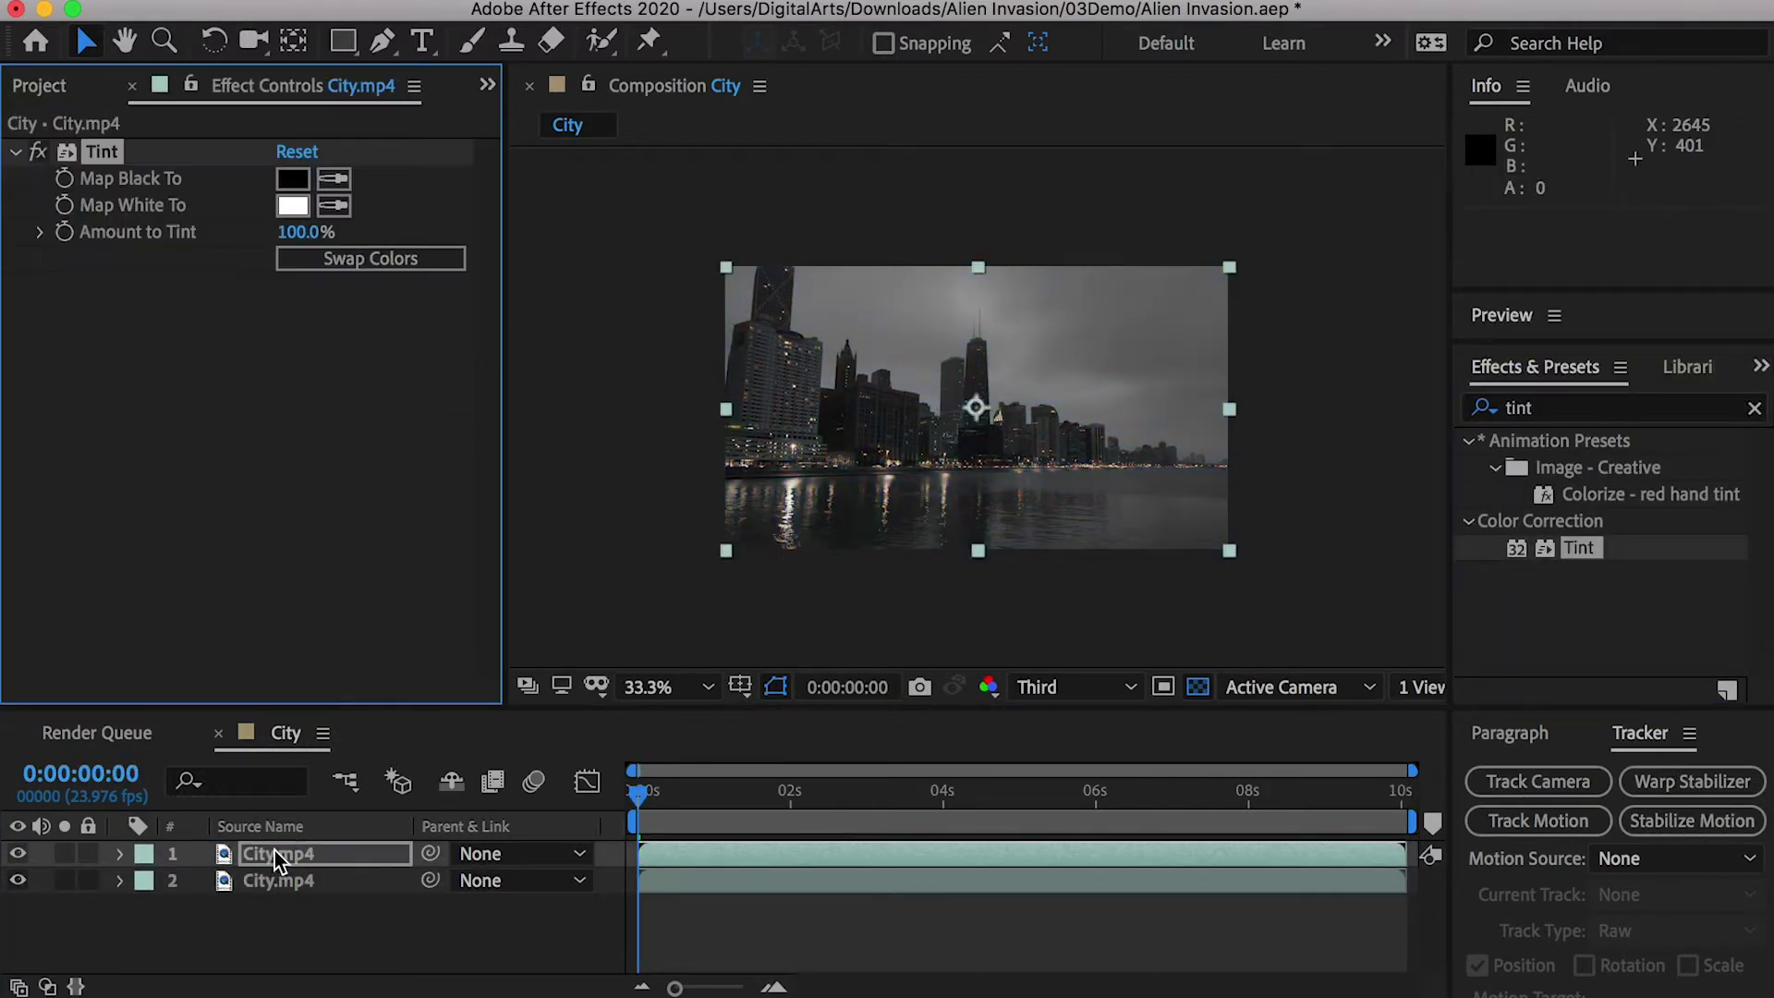
Add a Curves effect to the tinted layer and steepen its RGB curve into a high-contrast black-and-white image
{"action": "left_click", "coordinate": [1571, 408]}
{"action": "type", "text": "curv"}
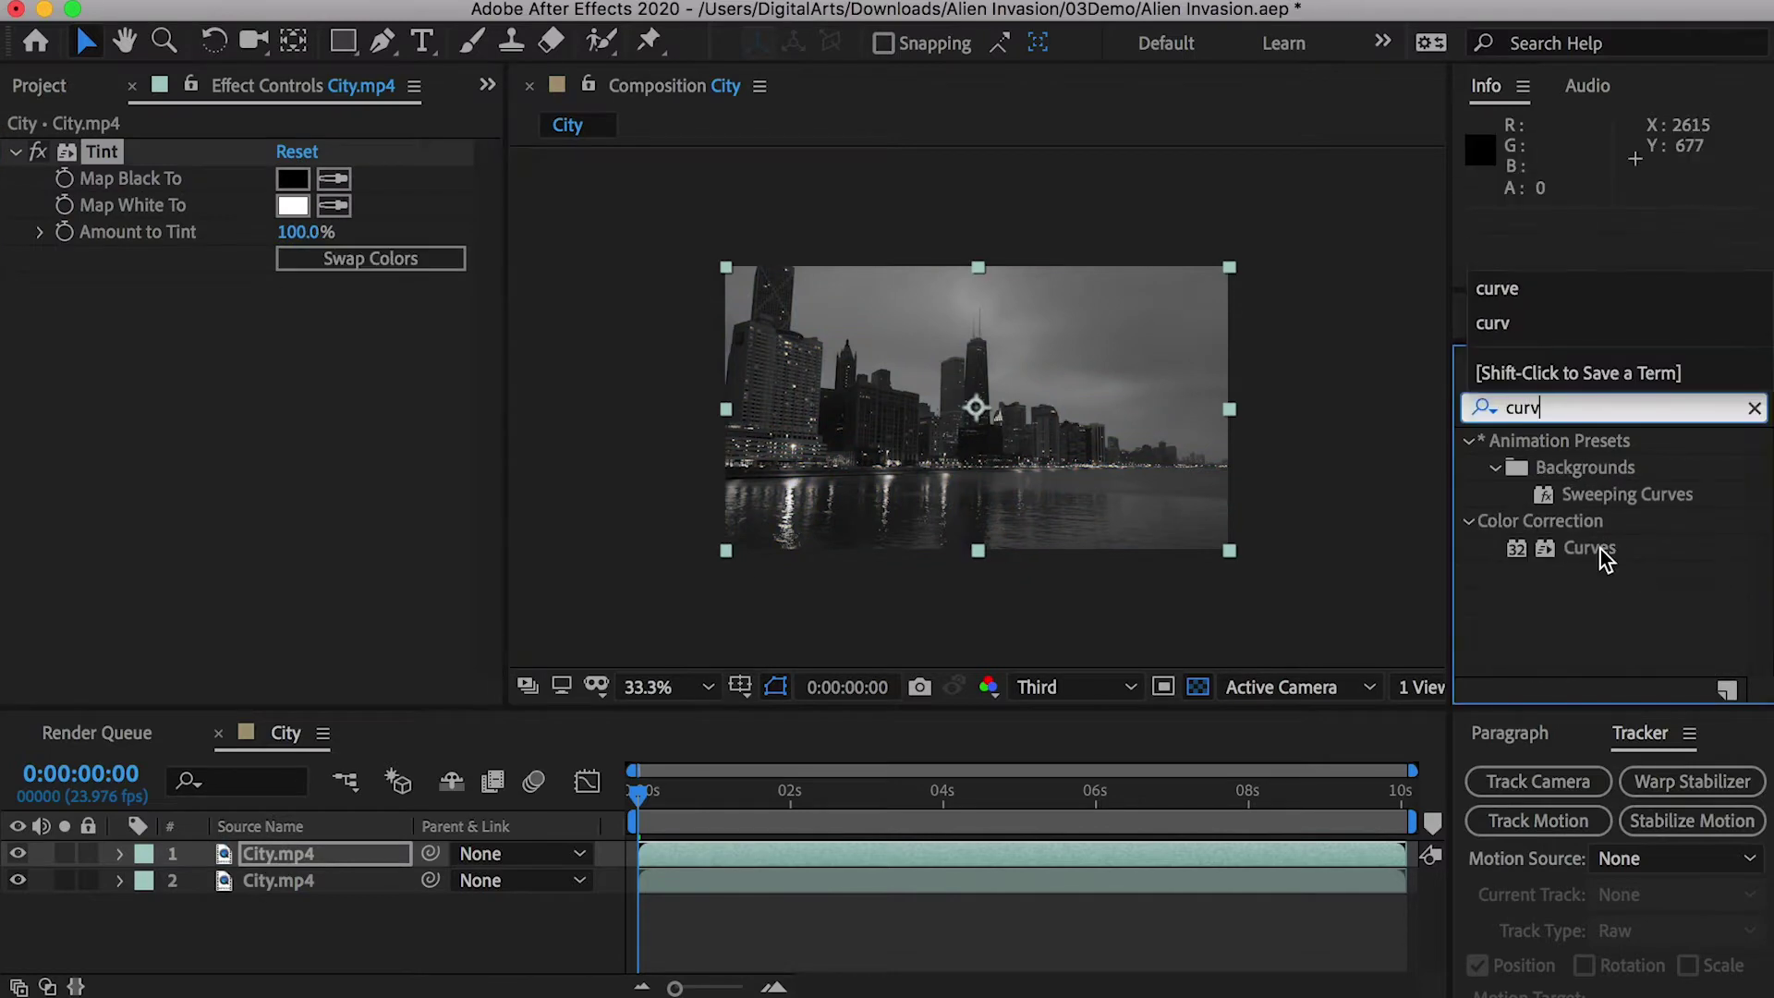
{"action": "left_click_drag", "start_coordinate": [1589, 548], "coordinate": [333, 858]}
{"action": "left_click_drag", "start_coordinate": [333, 857], "coordinate": [332, 856]}
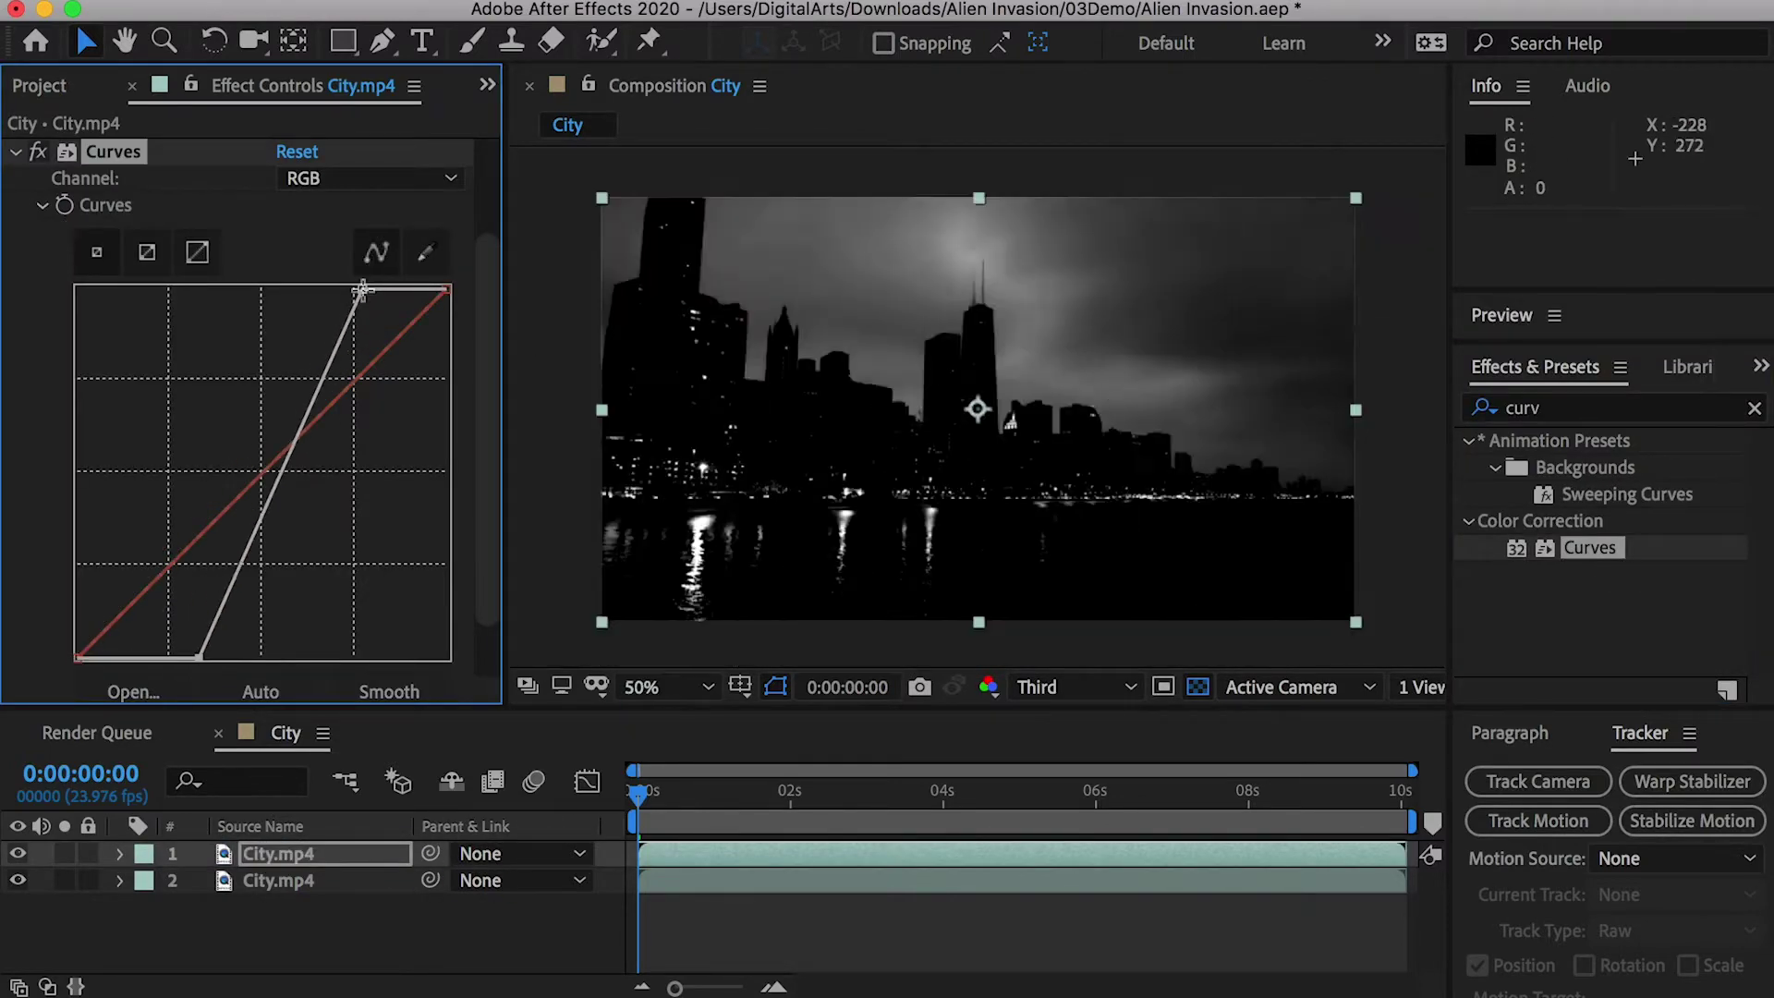
{"action": "left_click_drag", "start_coordinate": [364, 289], "coordinate": [269, 289]}
{"action": "left_click_drag", "start_coordinate": [241, 658], "coordinate": [174, 660]}
{"action": "left_click_drag", "start_coordinate": [241, 388], "coordinate": [226, 385]}
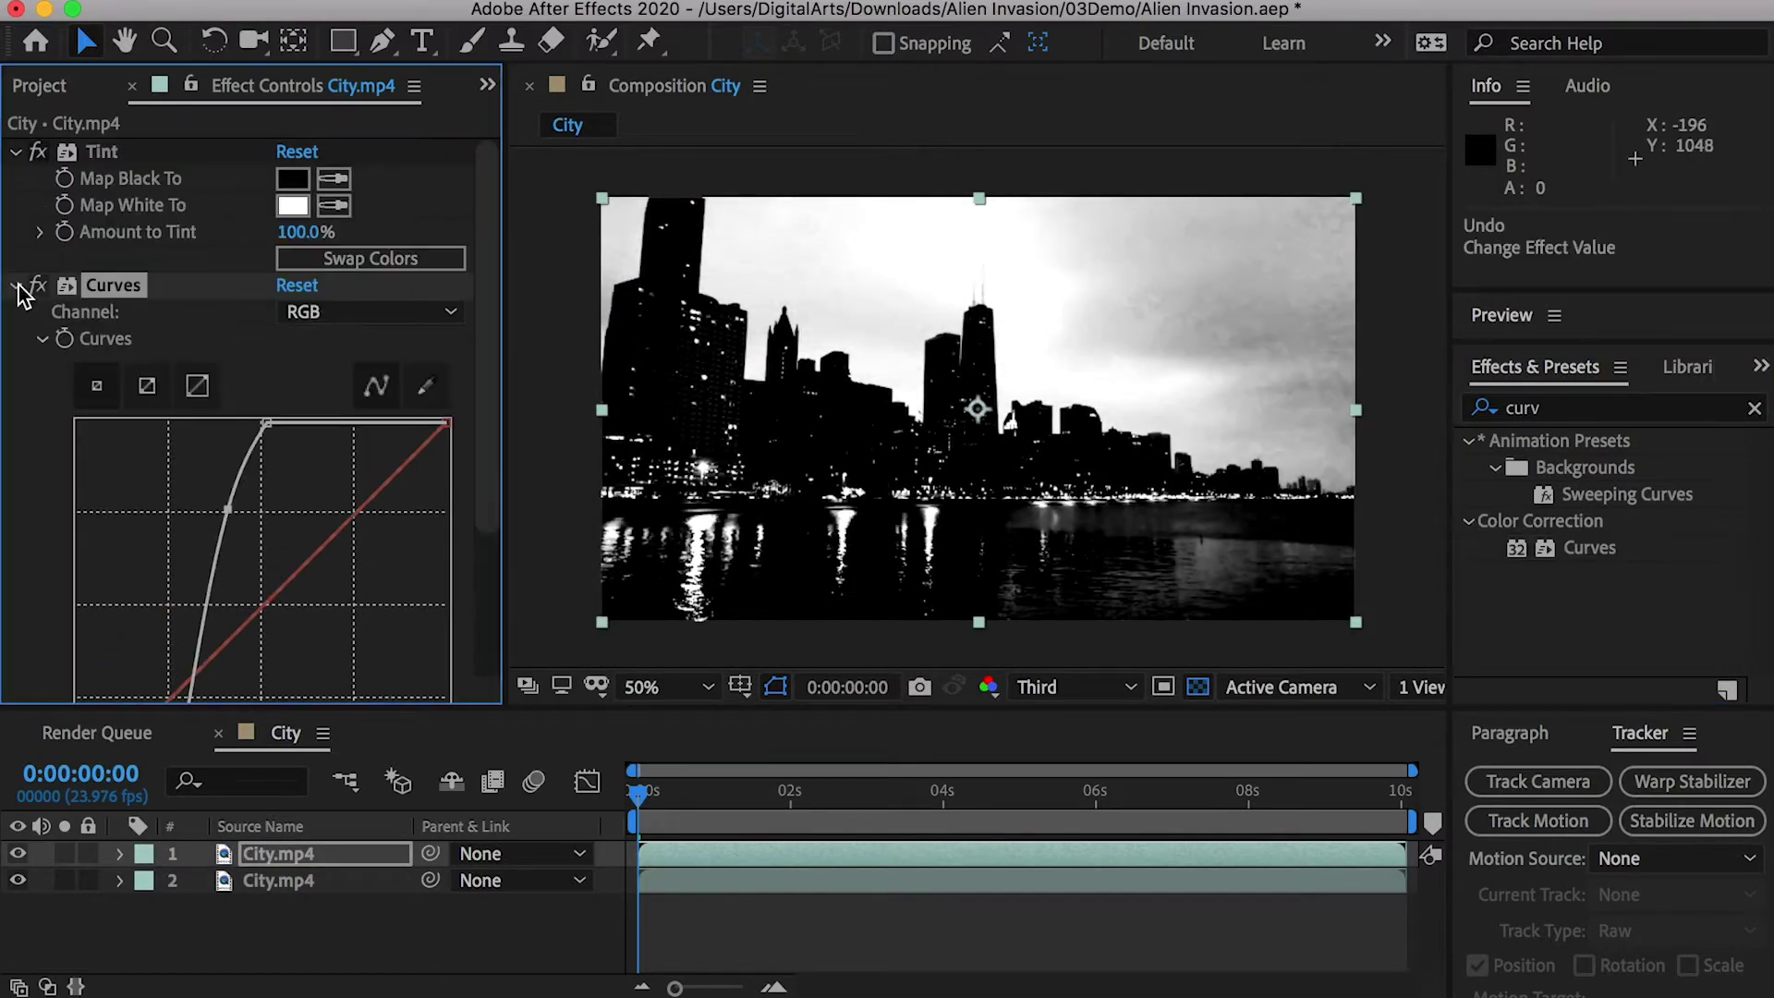
Add a second Curves effect to the same layer and raise its RGB curve to push the sky to white
{"action": "left_click", "coordinate": [13, 284]}
{"action": "left_click_drag", "start_coordinate": [1589, 548], "coordinate": [265, 491]}
{"action": "left_click_drag", "start_coordinate": [388, 347], "coordinate": [155, 467]}
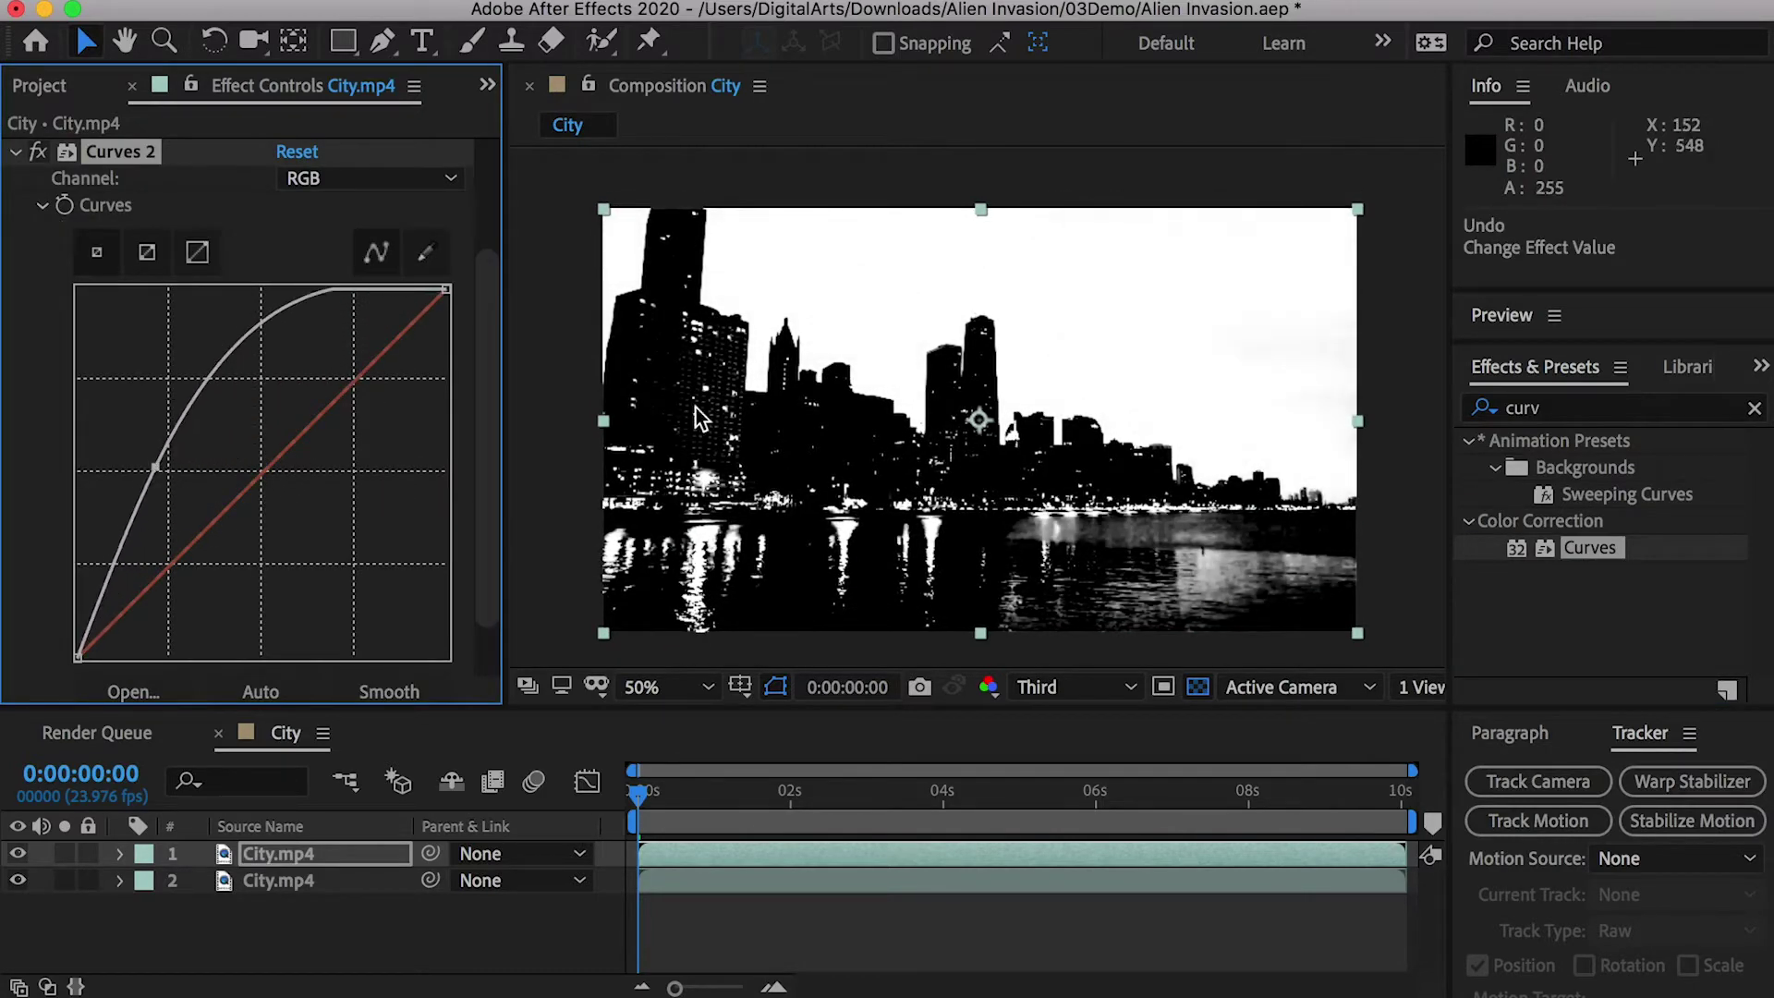
{"action": "scroll", "coordinate": [992, 319], "scroll_direction": "up", "scroll_amount": 3}
{"action": "scroll", "coordinate": [982, 468], "scroll_direction": "down", "scroll_amount": 3}
{"action": "scroll", "coordinate": [987, 499], "scroll_direction": "up", "scroll_amount": 1}
{"action": "scroll", "coordinate": [1010, 558], "scroll_direction": "down", "scroll_amount": 1}
{"action": "left_click_drag", "start_coordinate": [1010, 558], "coordinate": [779, 385]}
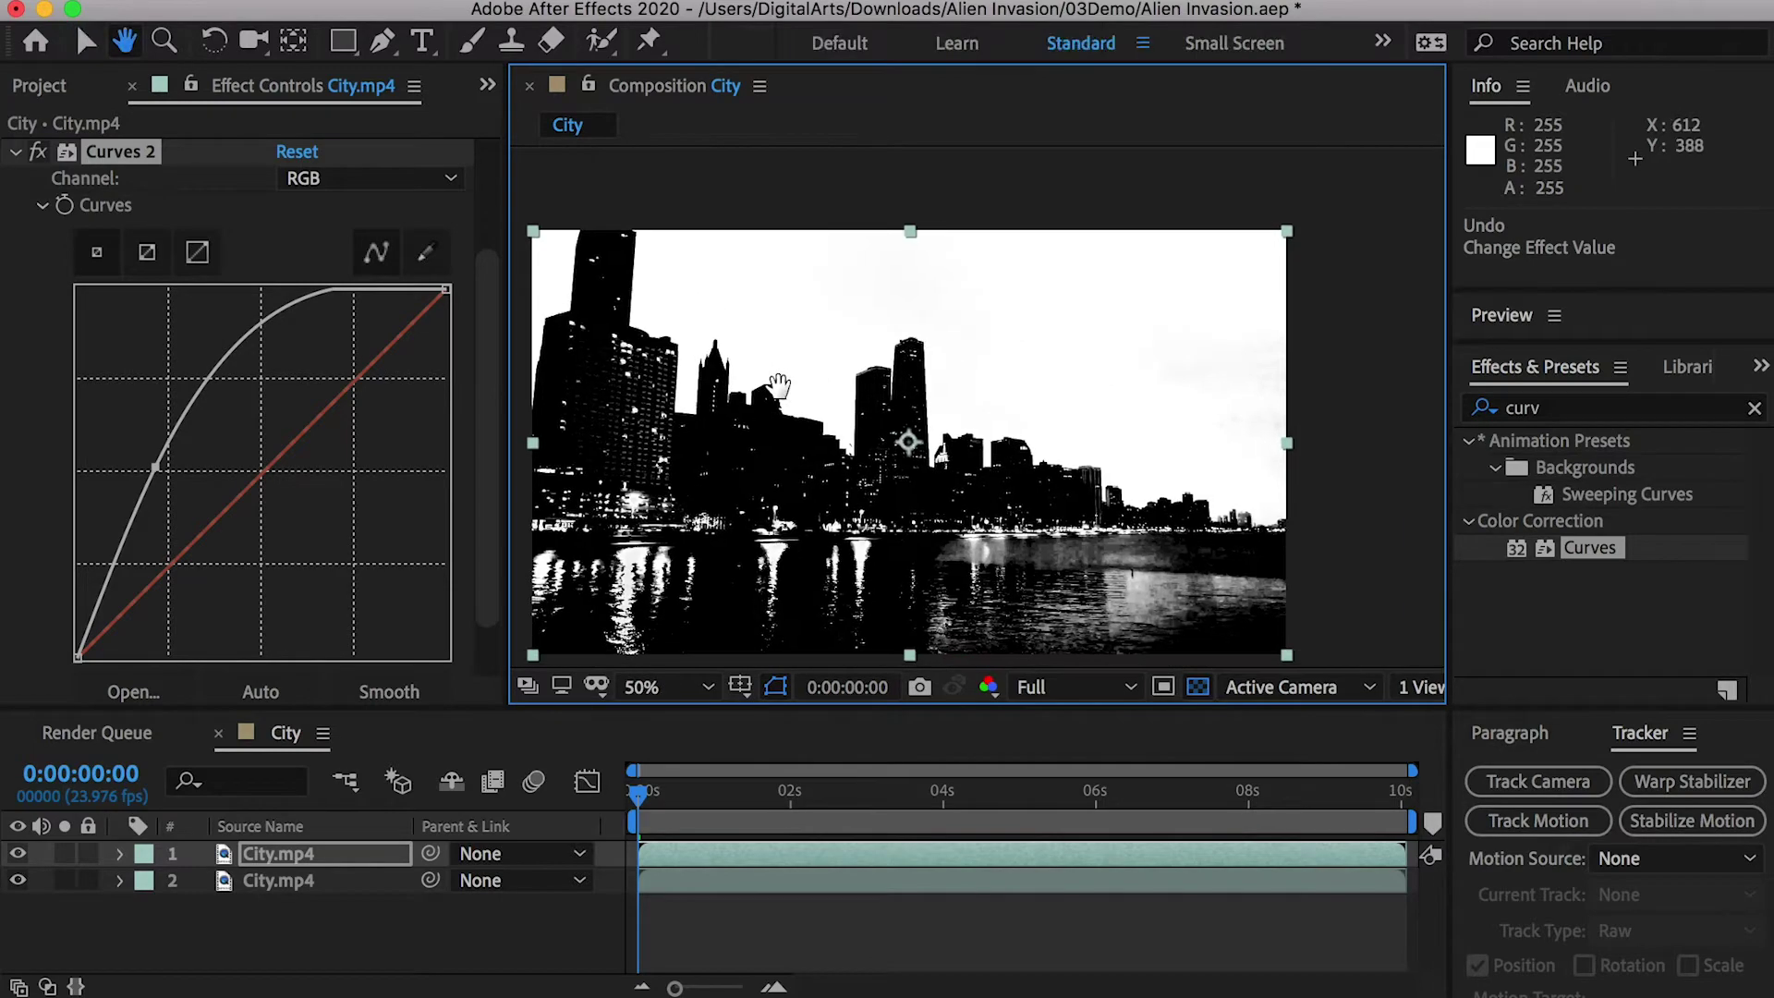
Rename the high-contrast layer CityForMask.mp4 and hide it
{"action": "left_click", "coordinate": [305, 855]}
{"action": "key", "text": "Return"}
{"action": "left_click", "coordinate": [280, 854]}
{"action": "type", "text": "ForMask"}
{"action": "left_click", "coordinate": [356, 883]}
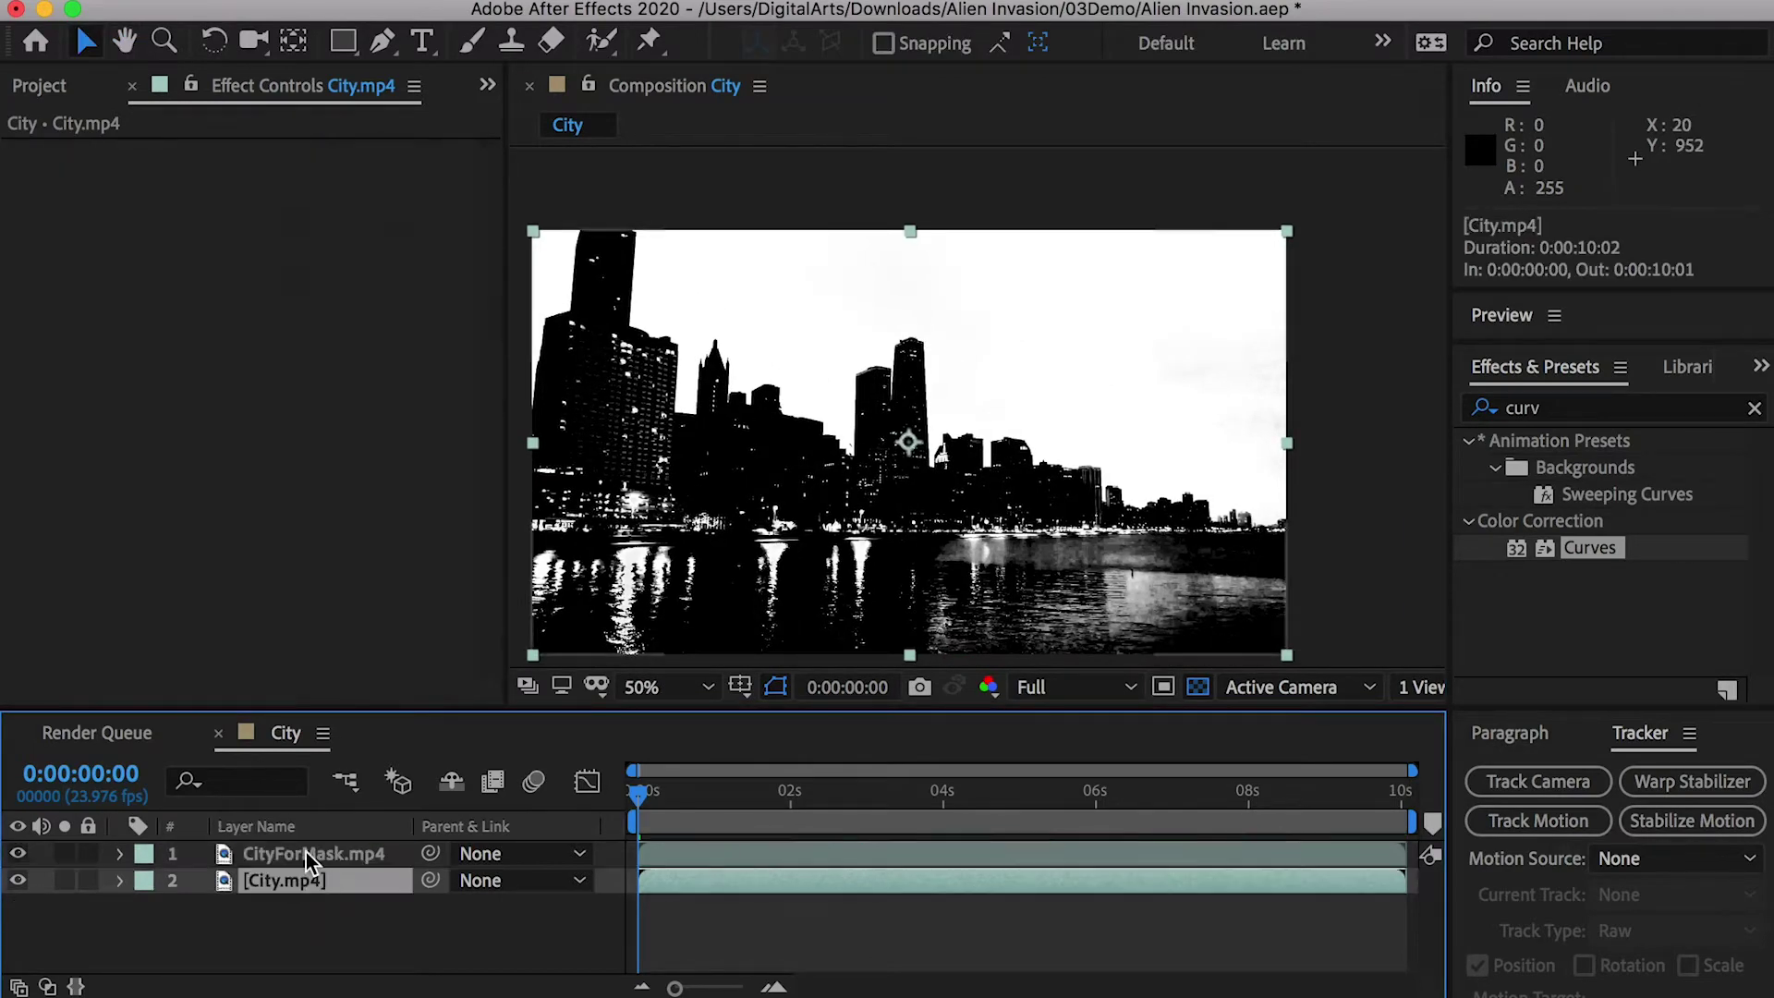
{"action": "left_click", "coordinate": [309, 853]}
{"action": "left_click", "coordinate": [18, 854]}
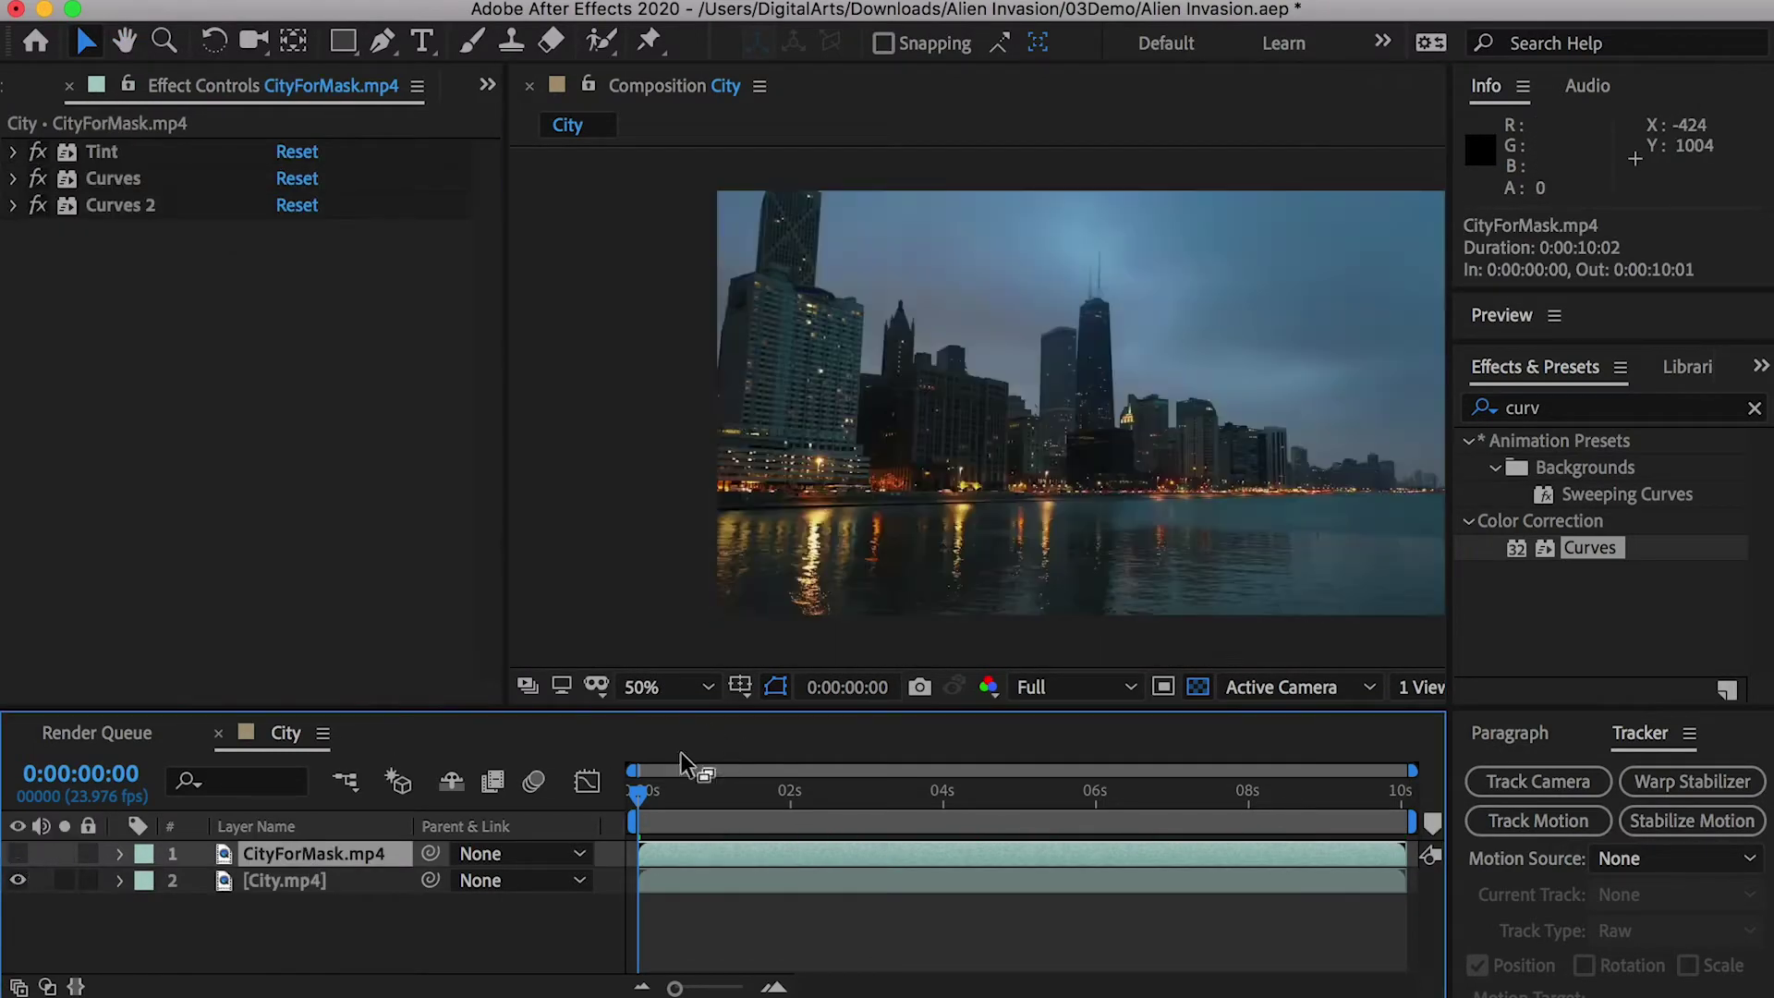
Start a motion track on the original City.mp4 layer
{"action": "left_click_drag", "start_coordinate": [682, 763], "coordinate": [954, 776]}
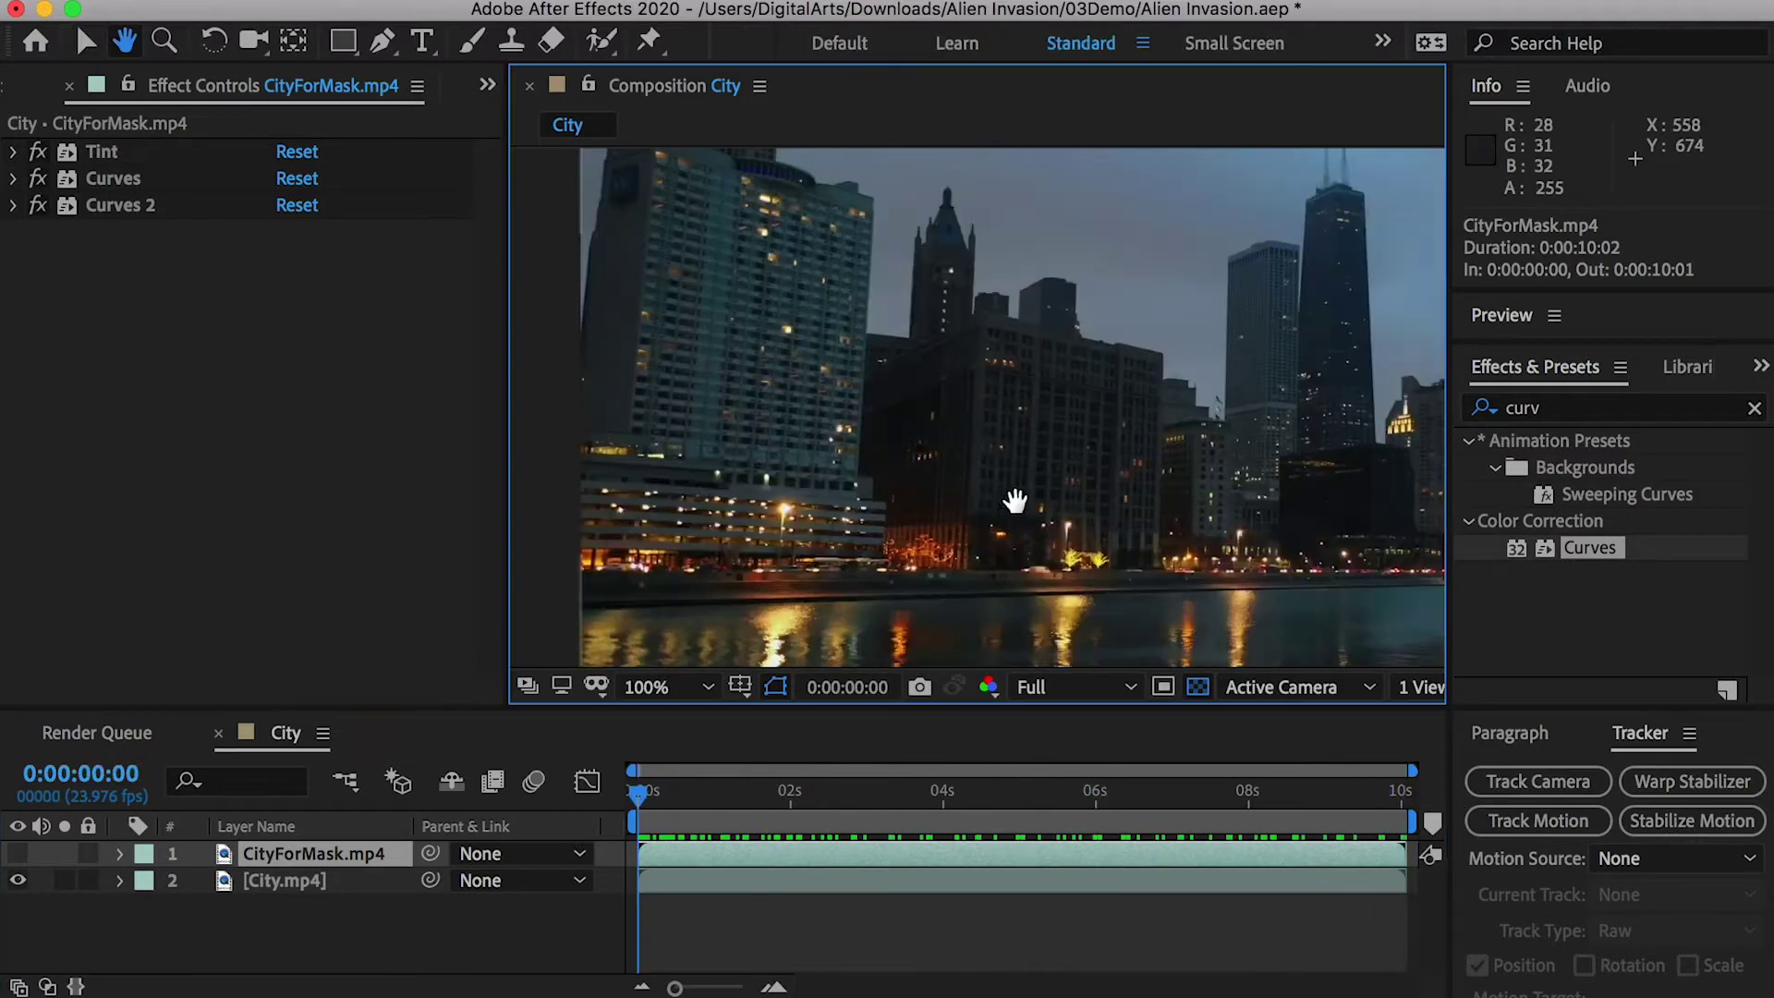
{"action": "key", "text": "v"}
{"action": "left_click", "coordinate": [302, 880]}
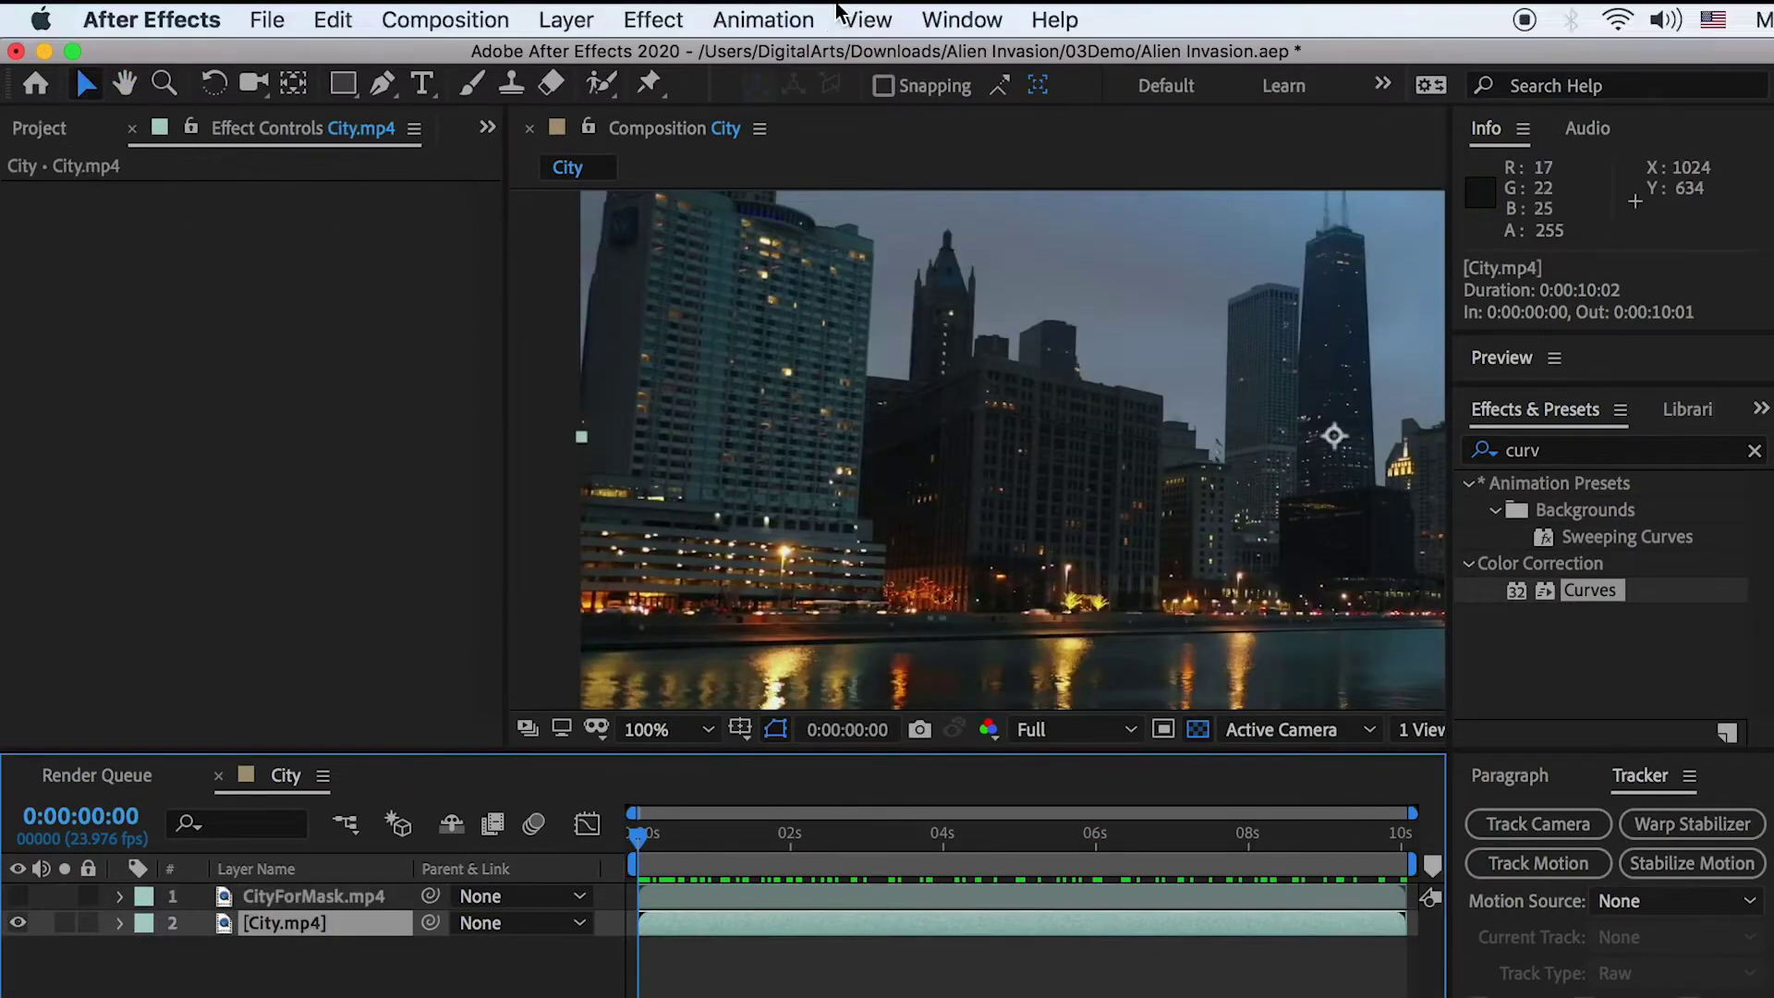
{"action": "left_click", "coordinate": [757, 20]}
{"action": "left_click", "coordinate": [813, 652]}
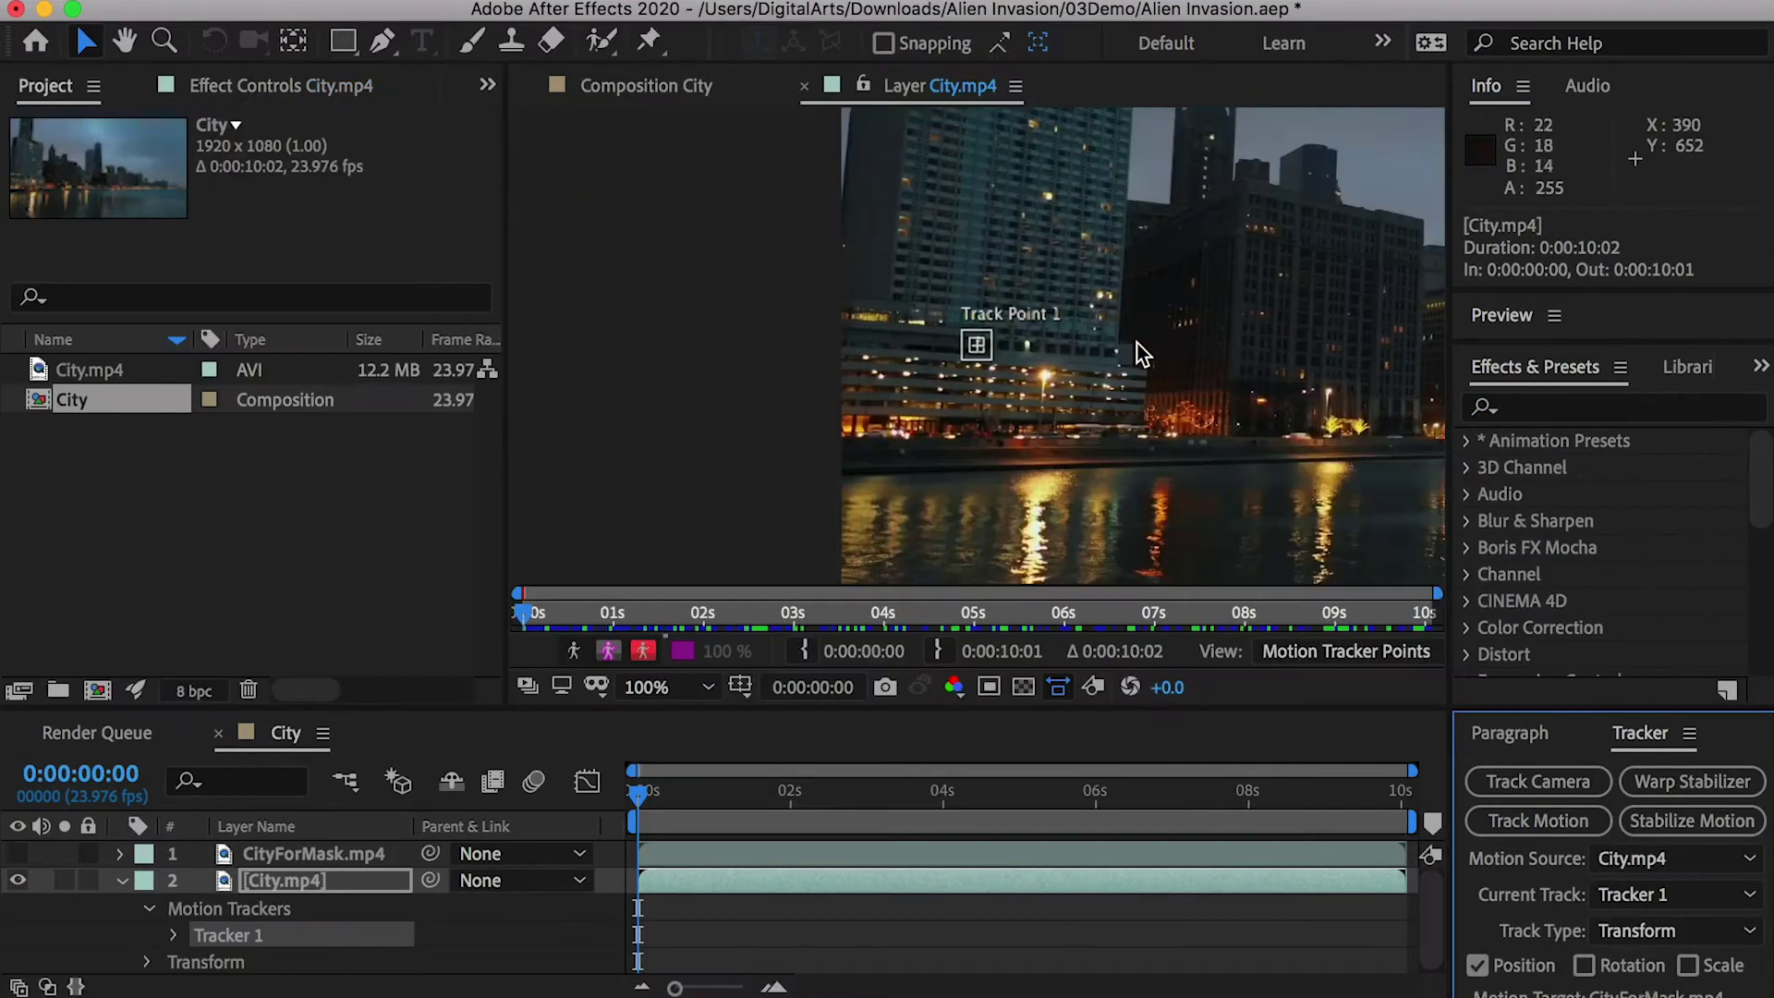
Place Track Point 1 on the small bright light above the parking levels of the foreground building
{"action": "scroll", "coordinate": [1038, 342], "scroll_direction": "up", "scroll_amount": 1}
{"action": "scroll", "coordinate": [1019, 363], "scroll_direction": "up", "scroll_amount": 1}
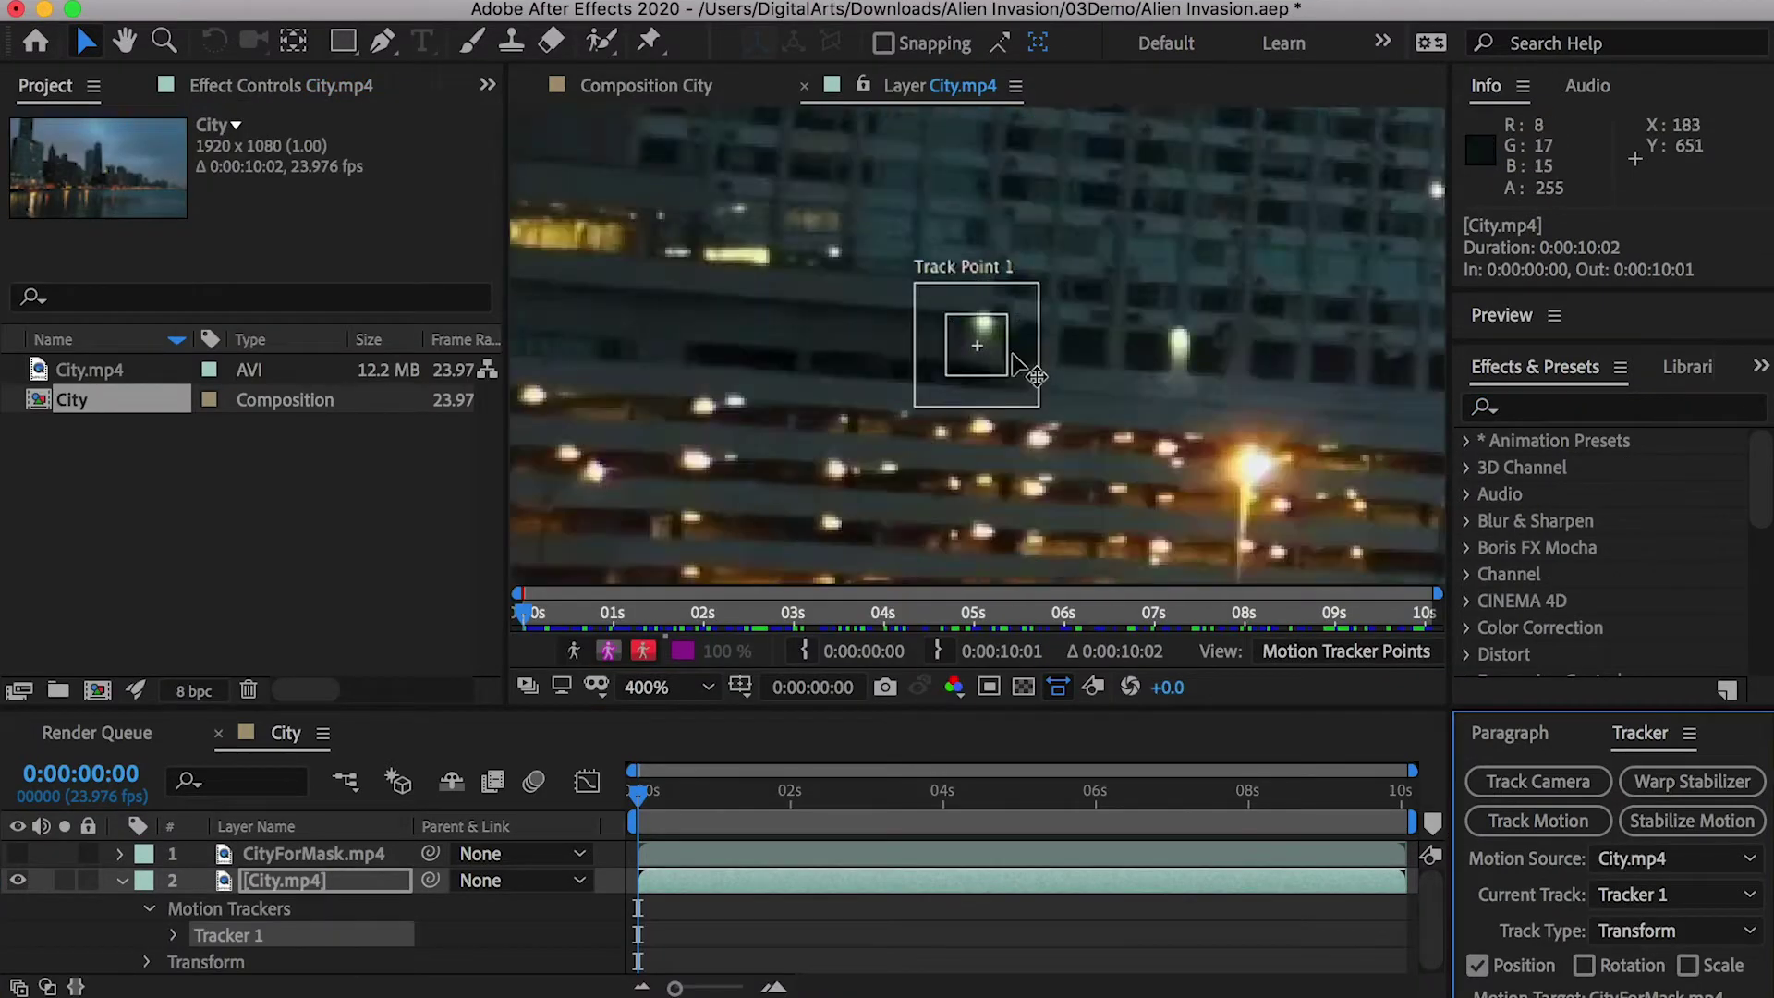
{"action": "key", "text": "space"}
{"action": "left_click_drag", "start_coordinate": [1149, 323], "coordinate": [1018, 415]}
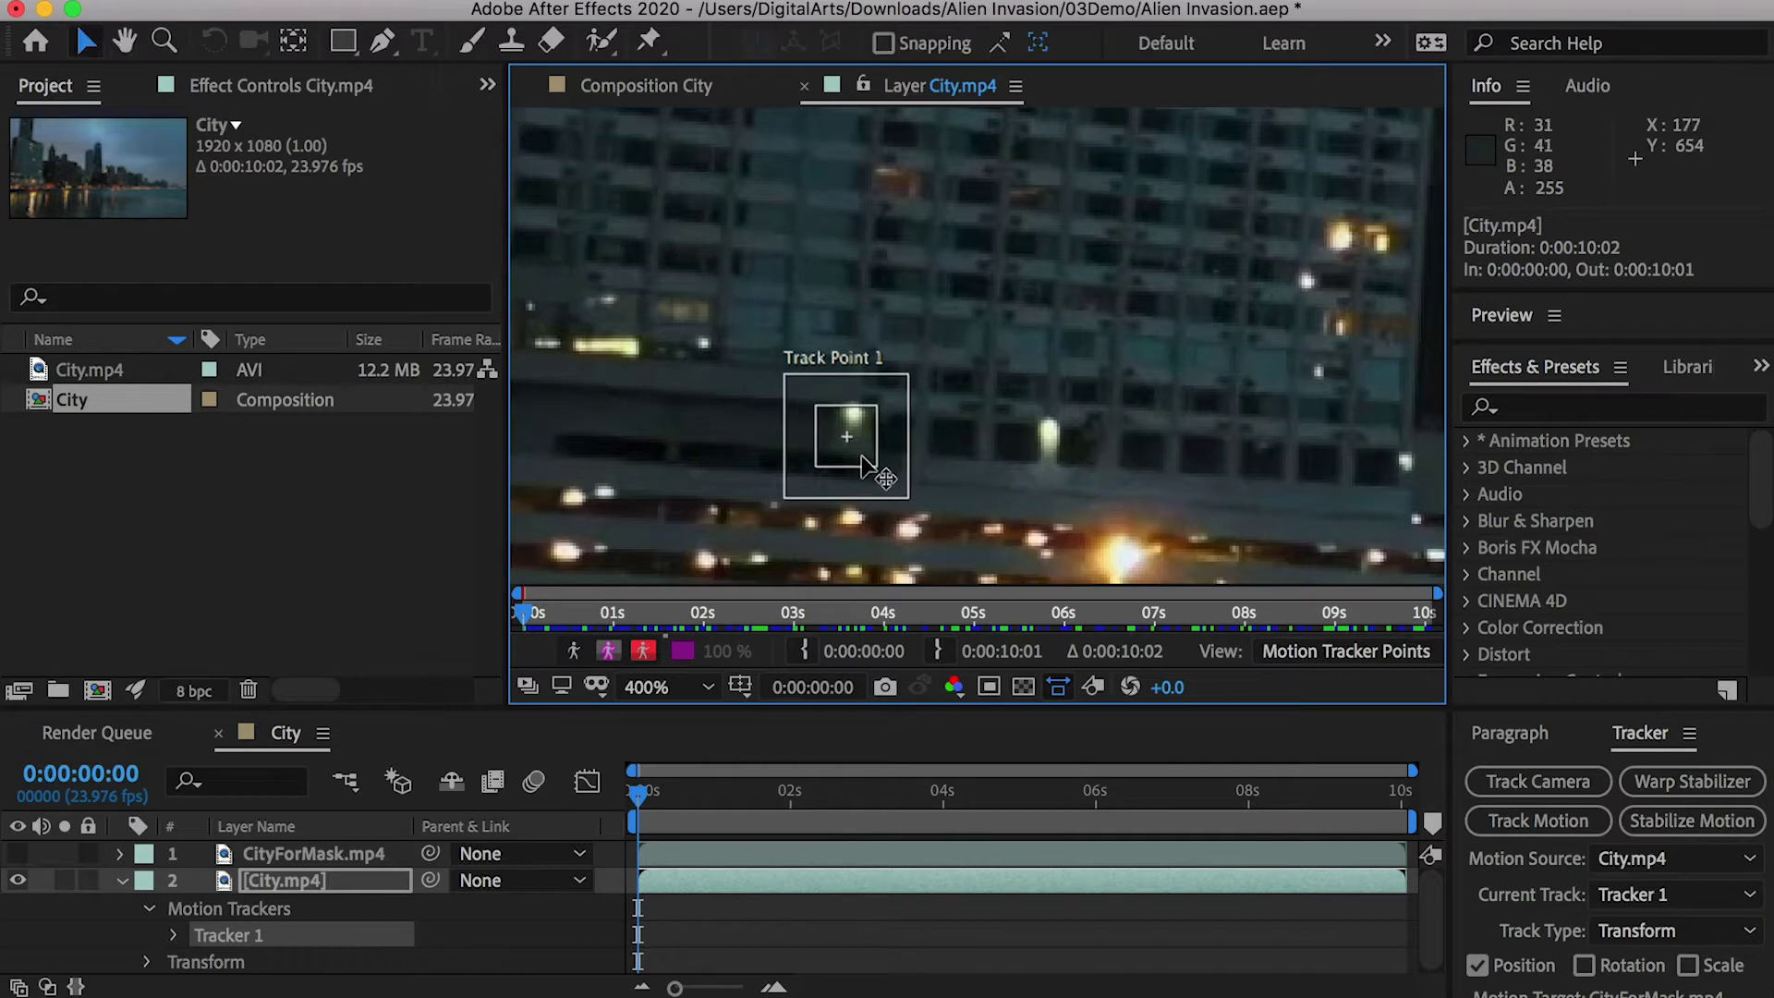
{"action": "left_click_drag", "start_coordinate": [866, 459], "coordinate": [860, 422]}
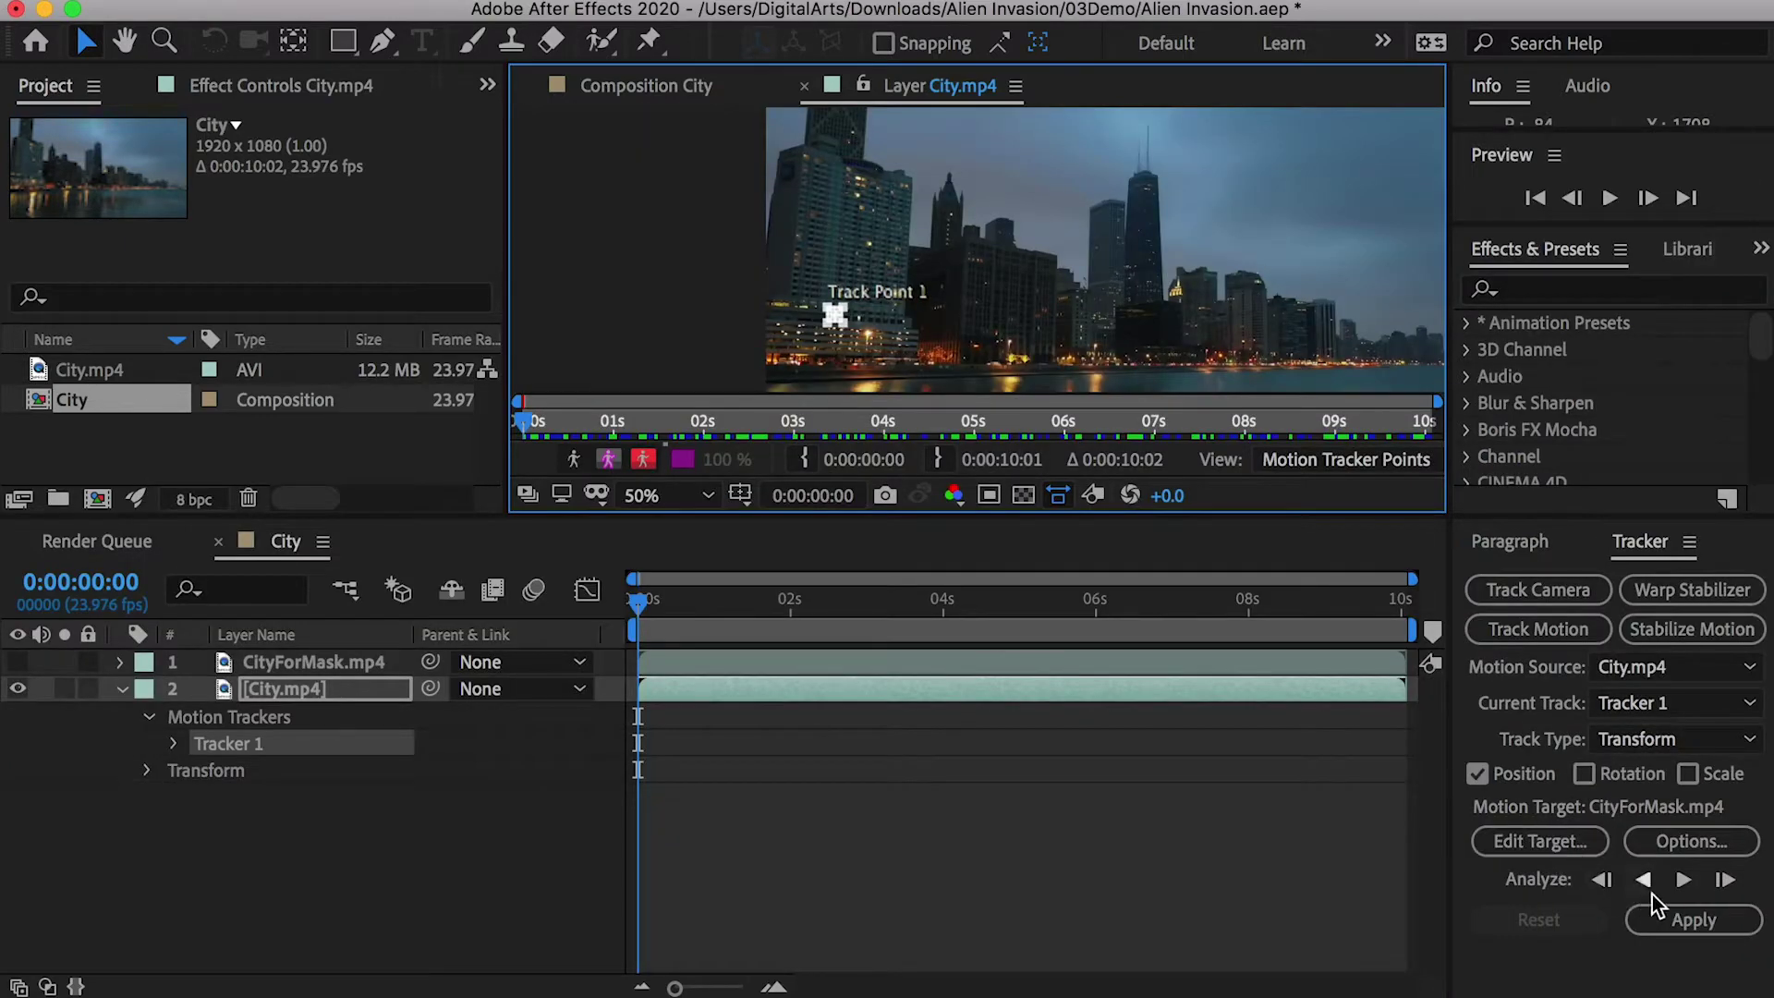
Analyze the track forward through the clip, inspect the tracked path and return to the first frame
{"action": "left_click", "coordinate": [1681, 879]}
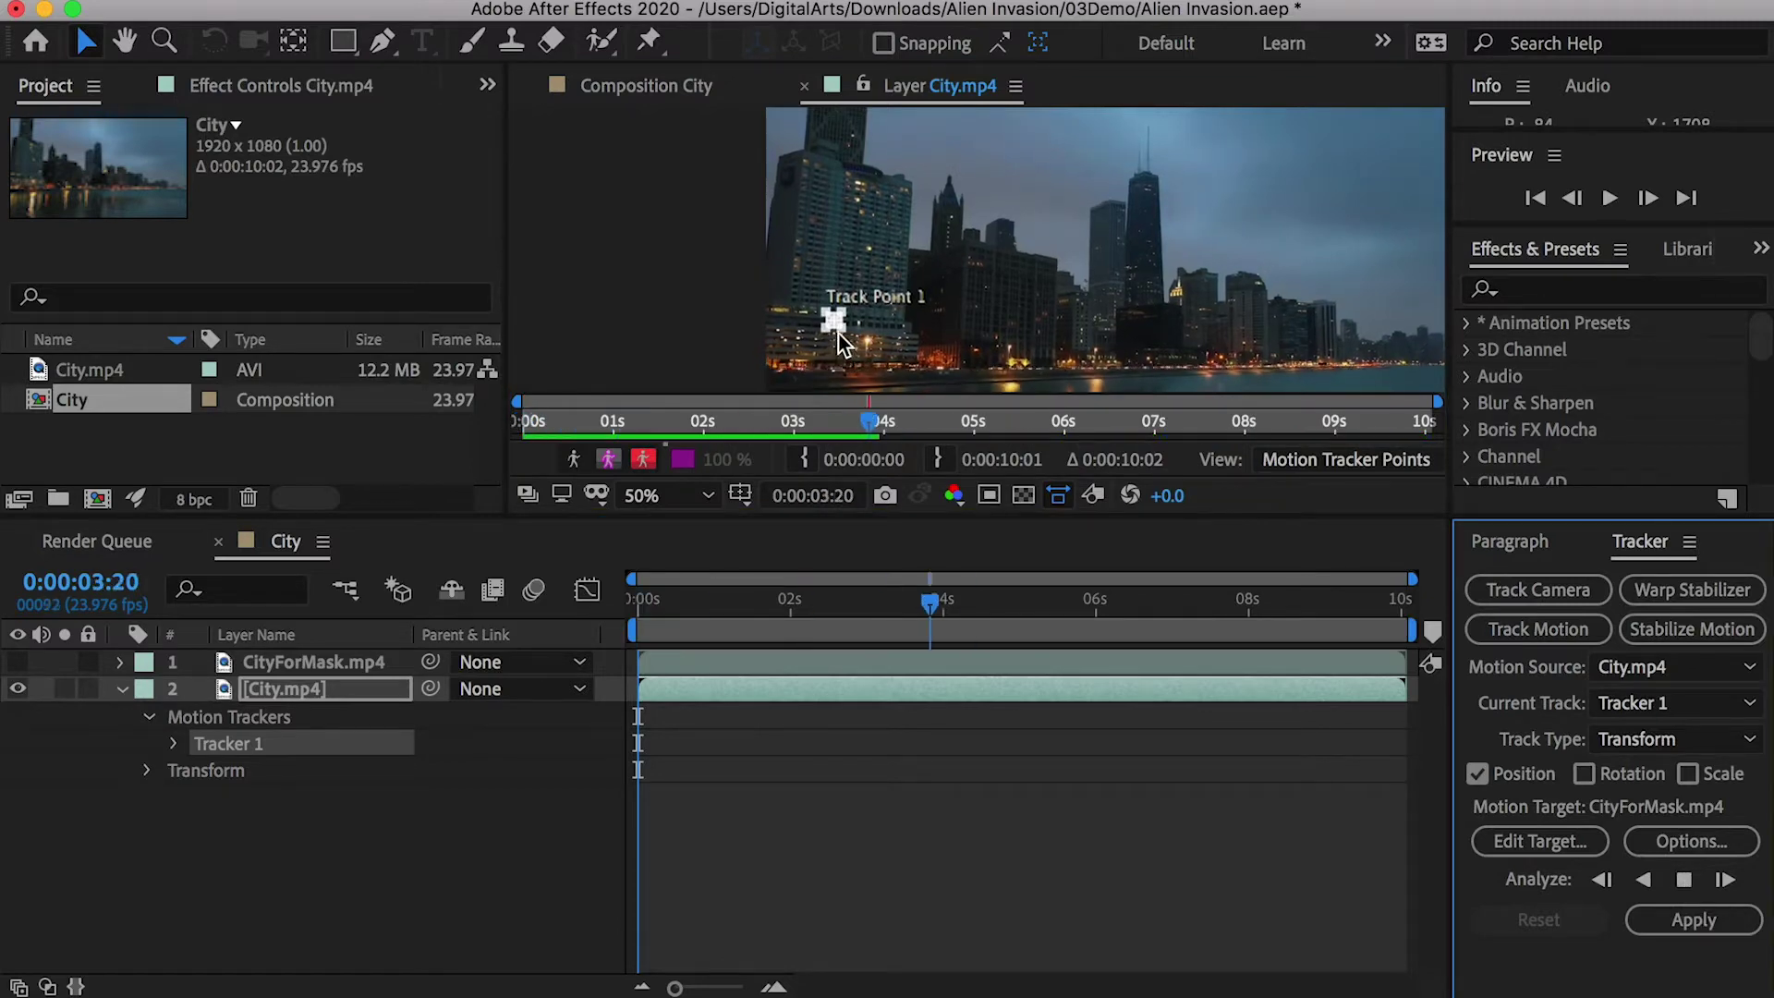
{"action": "key", "text": "grave"}
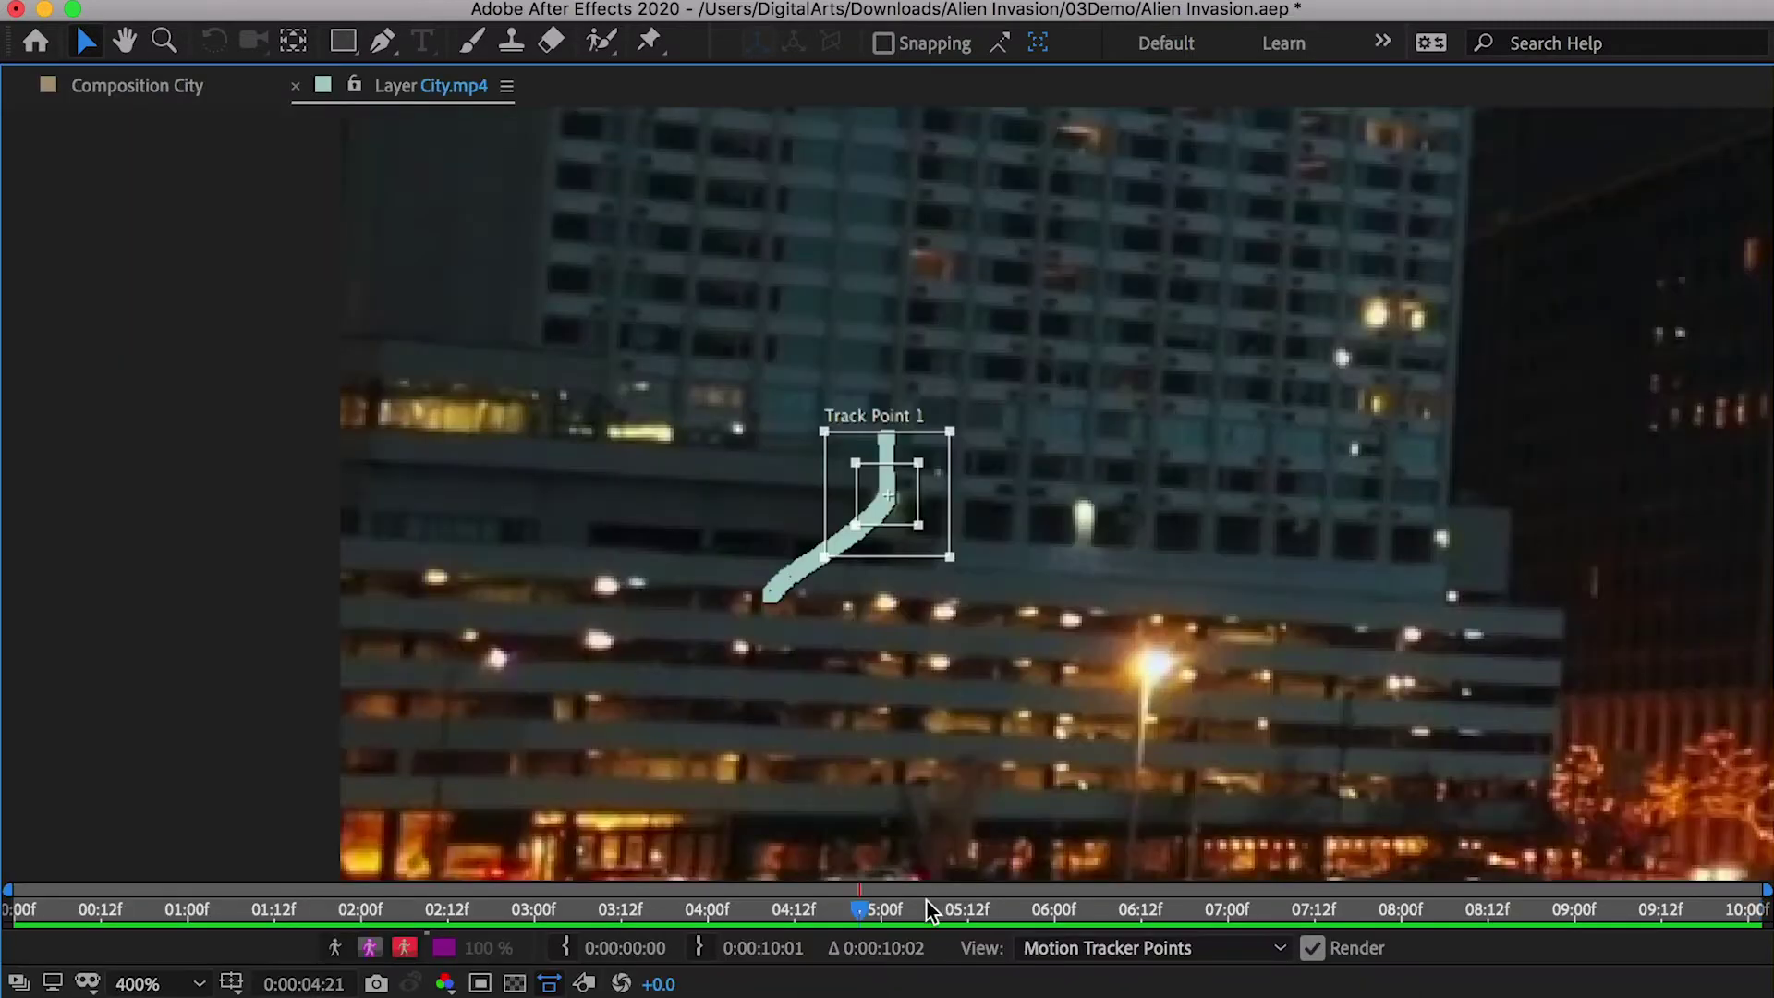
{"action": "left_click_drag", "start_coordinate": [928, 901], "coordinate": [11, 914]}
{"action": "key", "text": "grave"}
Create a null object named TrackPos1 as the top layer of the City composition
{"action": "right_click", "coordinate": [135, 764]}
{"action": "mouse_move", "coordinate": [123, 684]}
{"action": "left_click", "coordinate": [499, 854]}
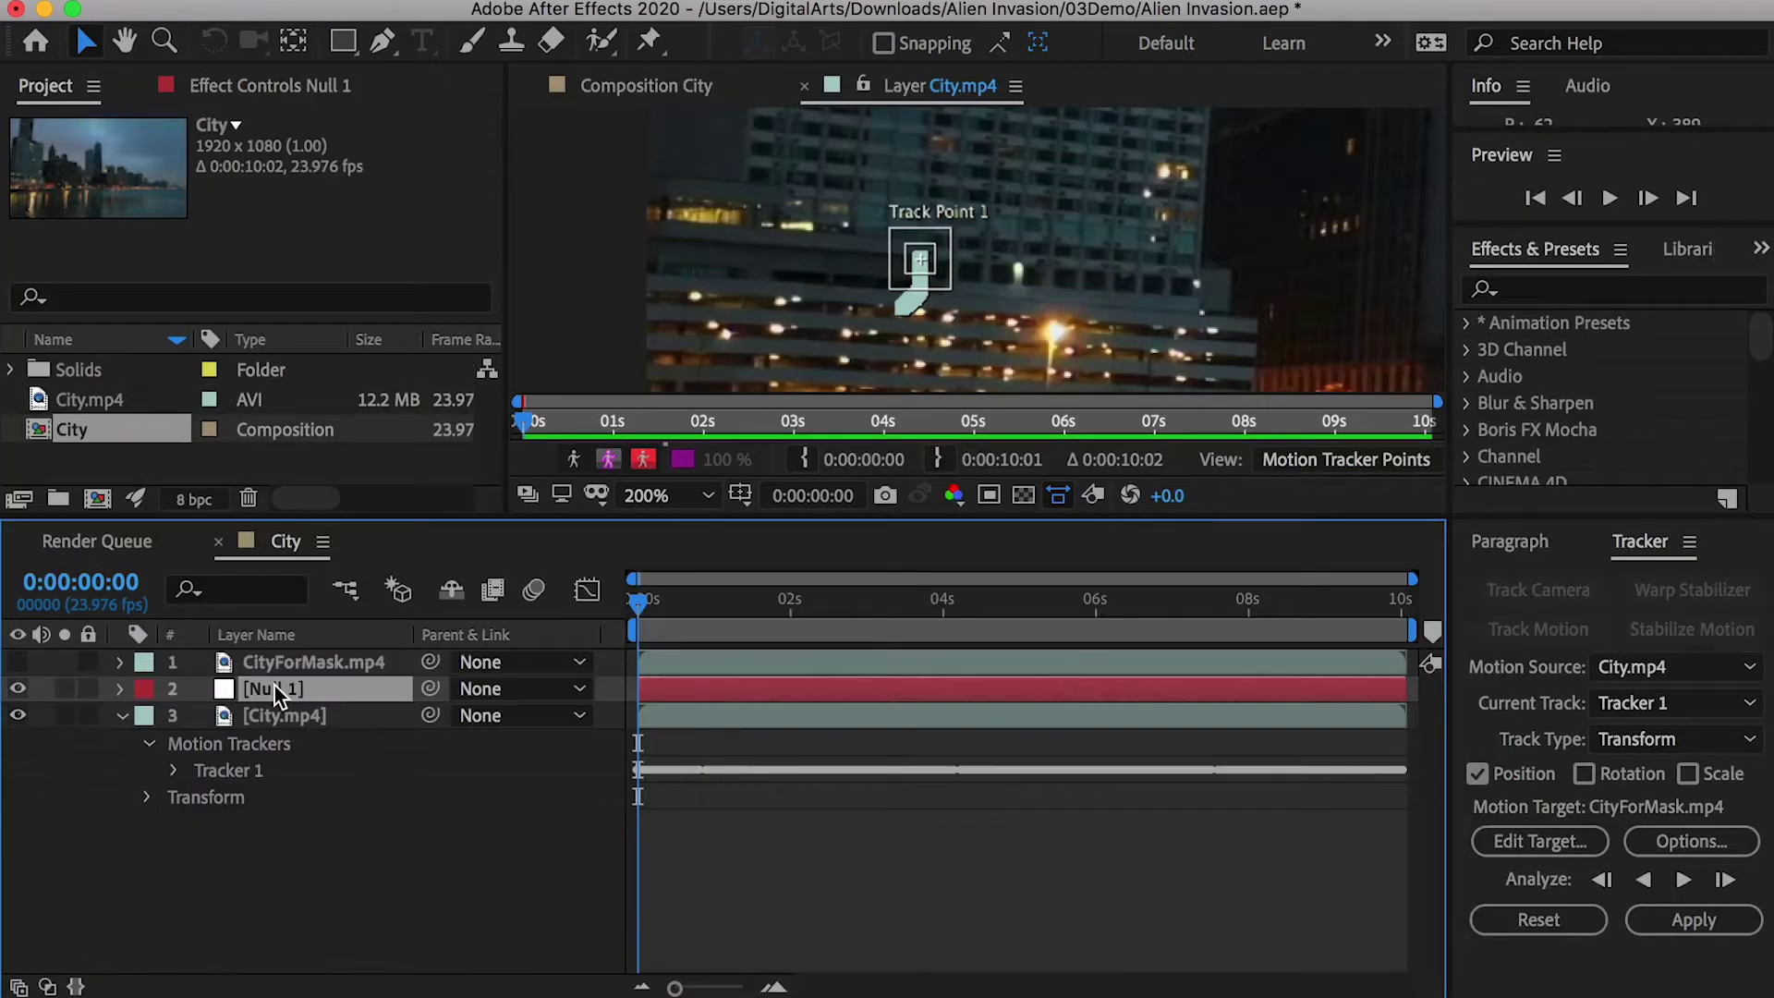
{"action": "key", "text": "Return"}
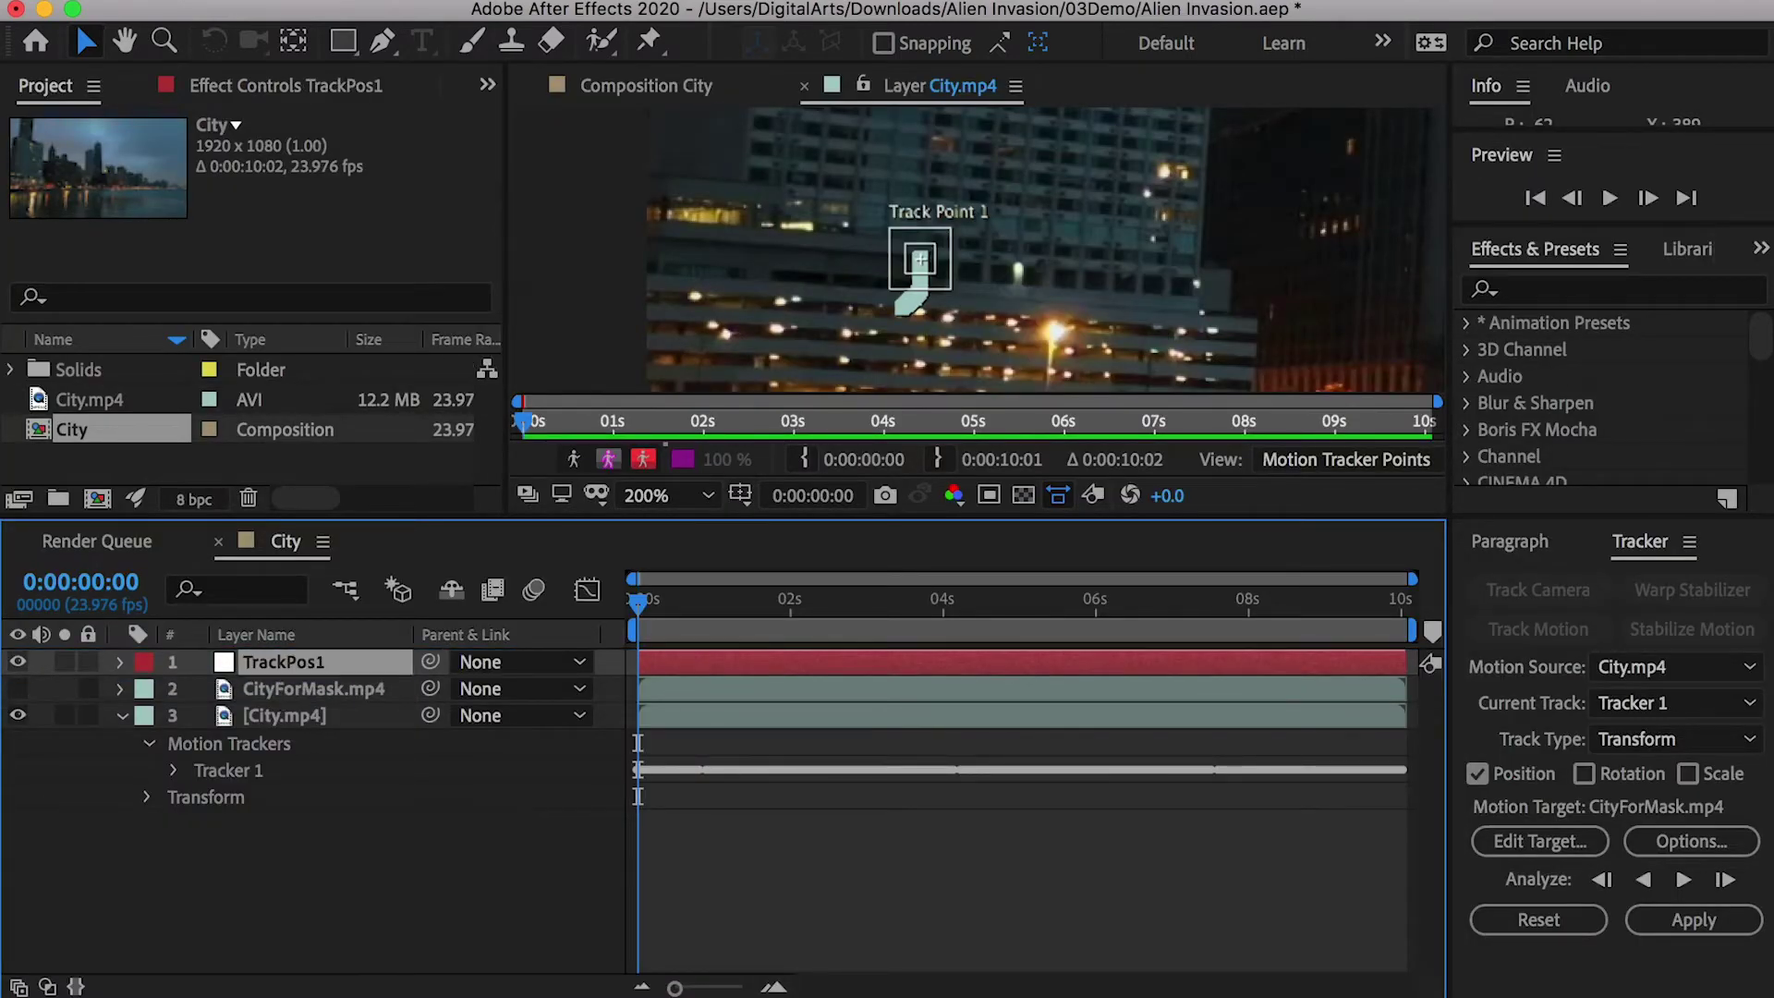
Set the tracker's motion target to the TrackPos1 layer and apply the tracking data in X and Y
{"action": "left_click", "coordinate": [1540, 842]}
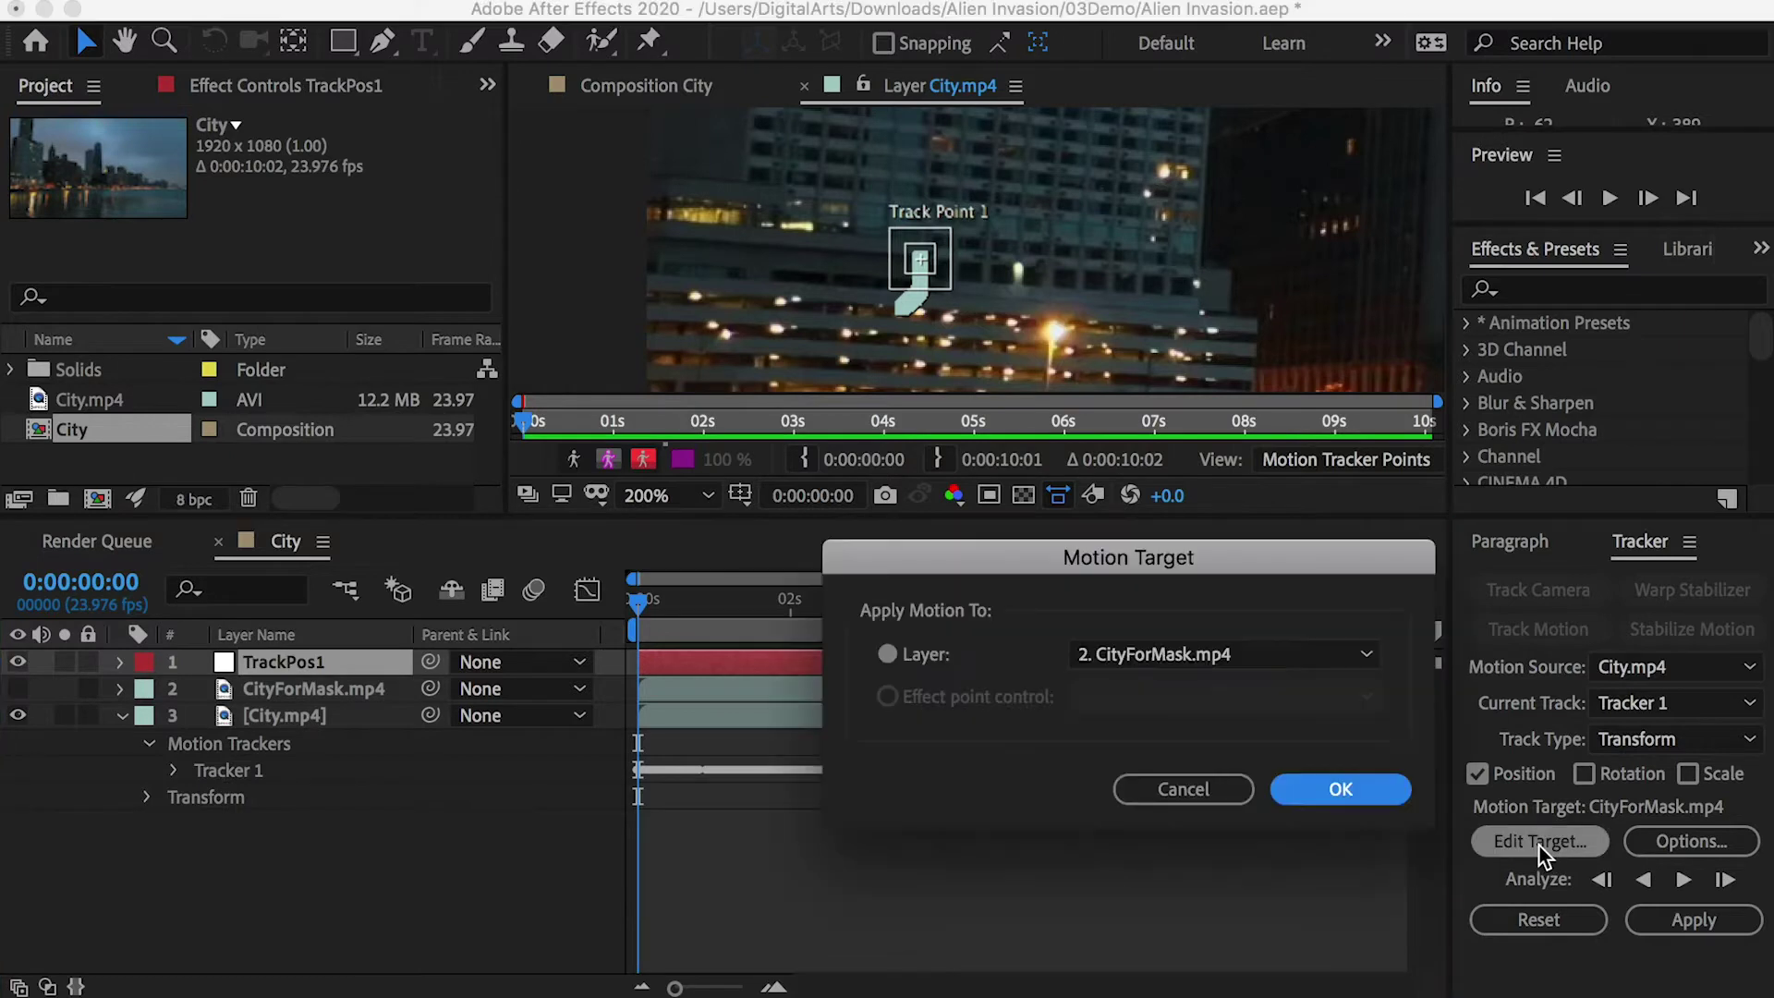
{"action": "left_click", "coordinate": [1207, 656]}
{"action": "left_click", "coordinate": [1171, 691]}
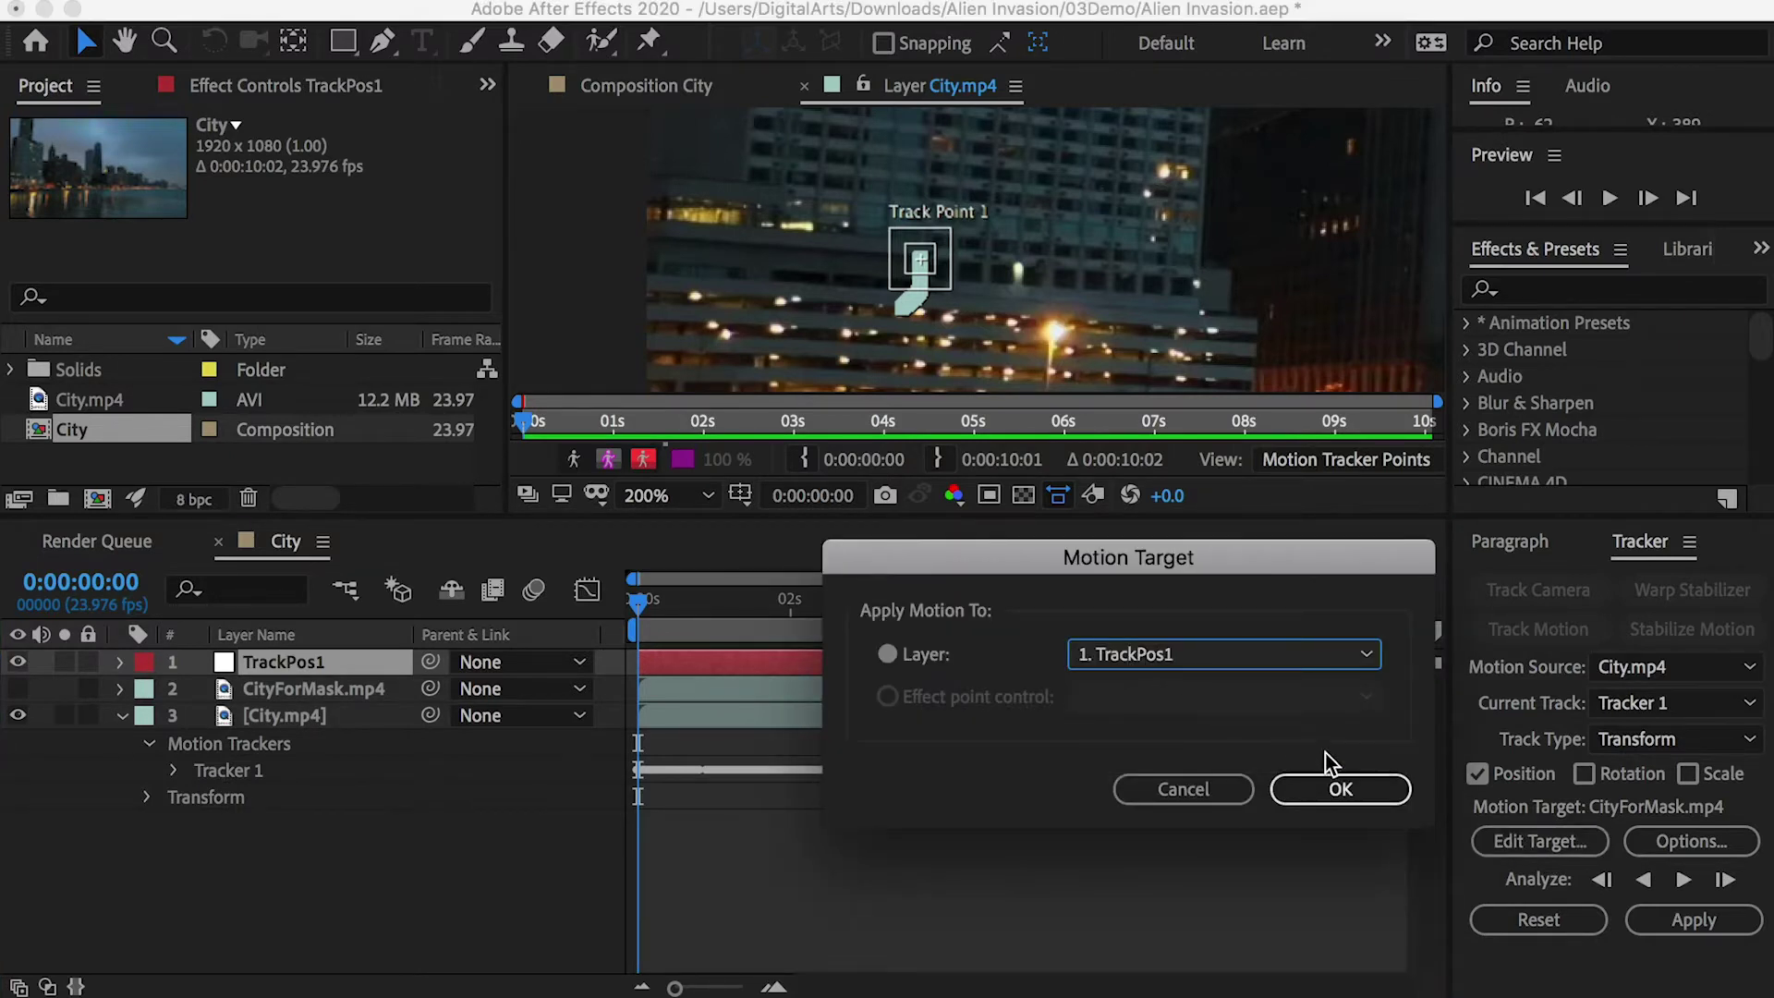
{"action": "left_click", "coordinate": [1327, 789]}
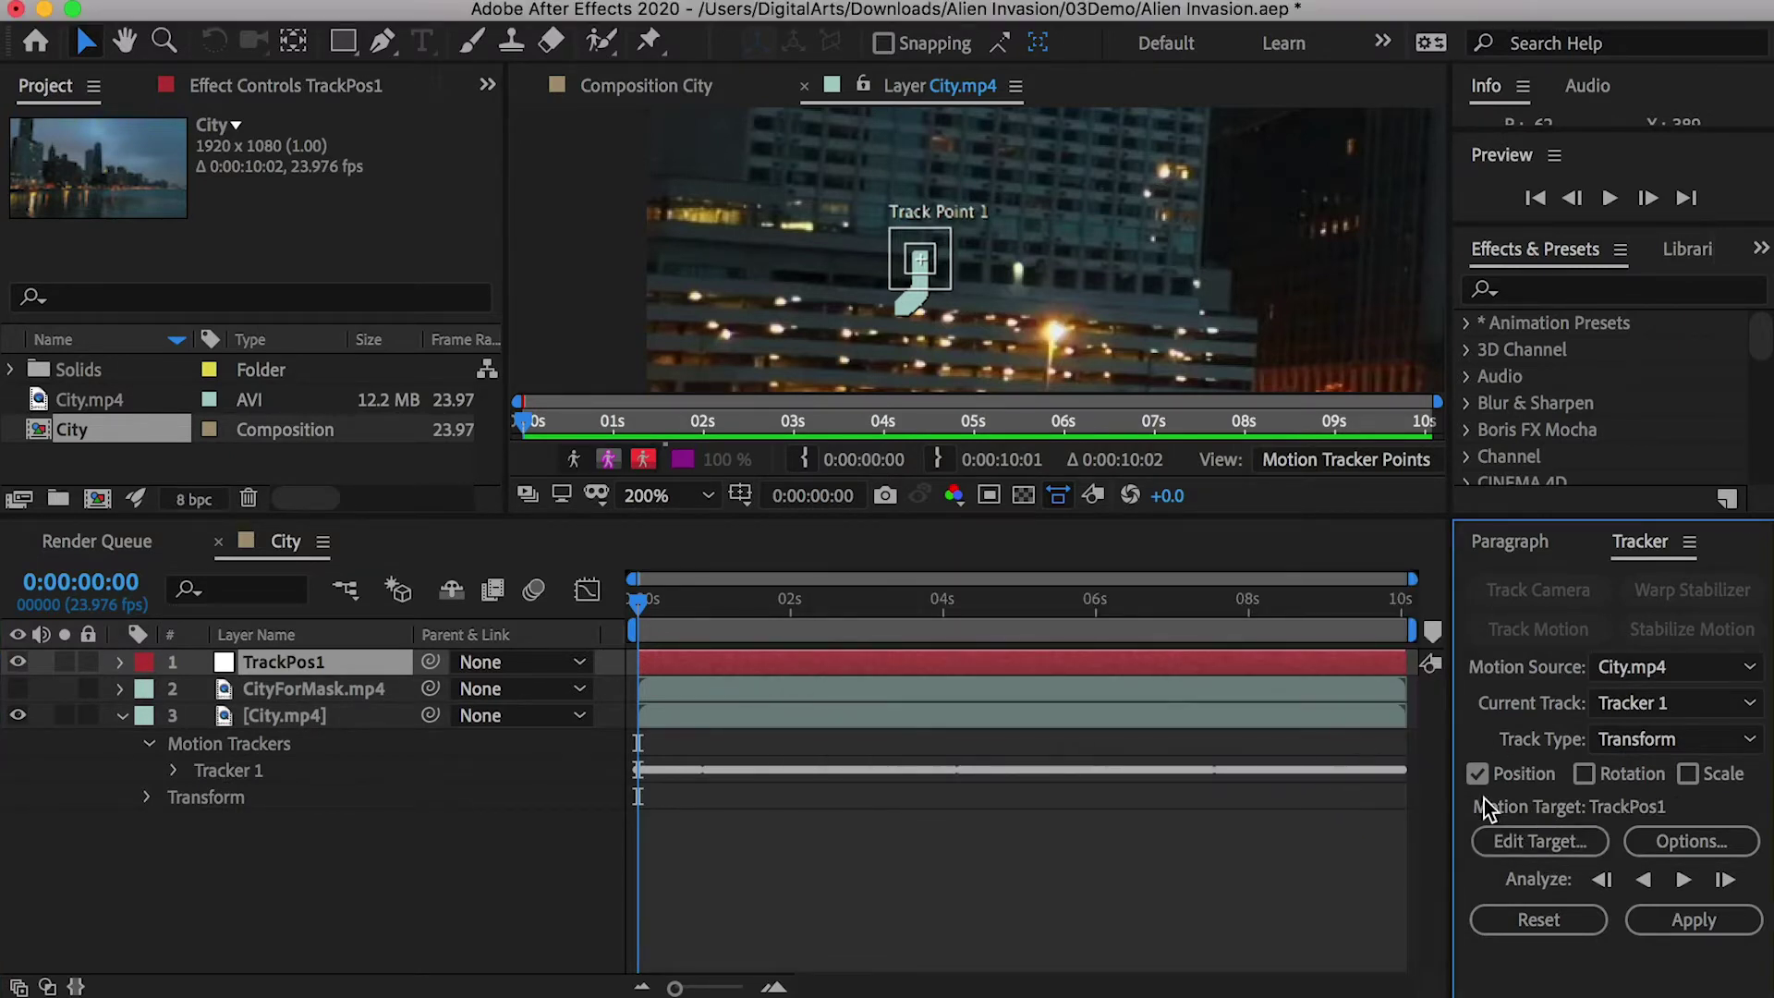
{"action": "left_click", "coordinate": [1691, 927]}
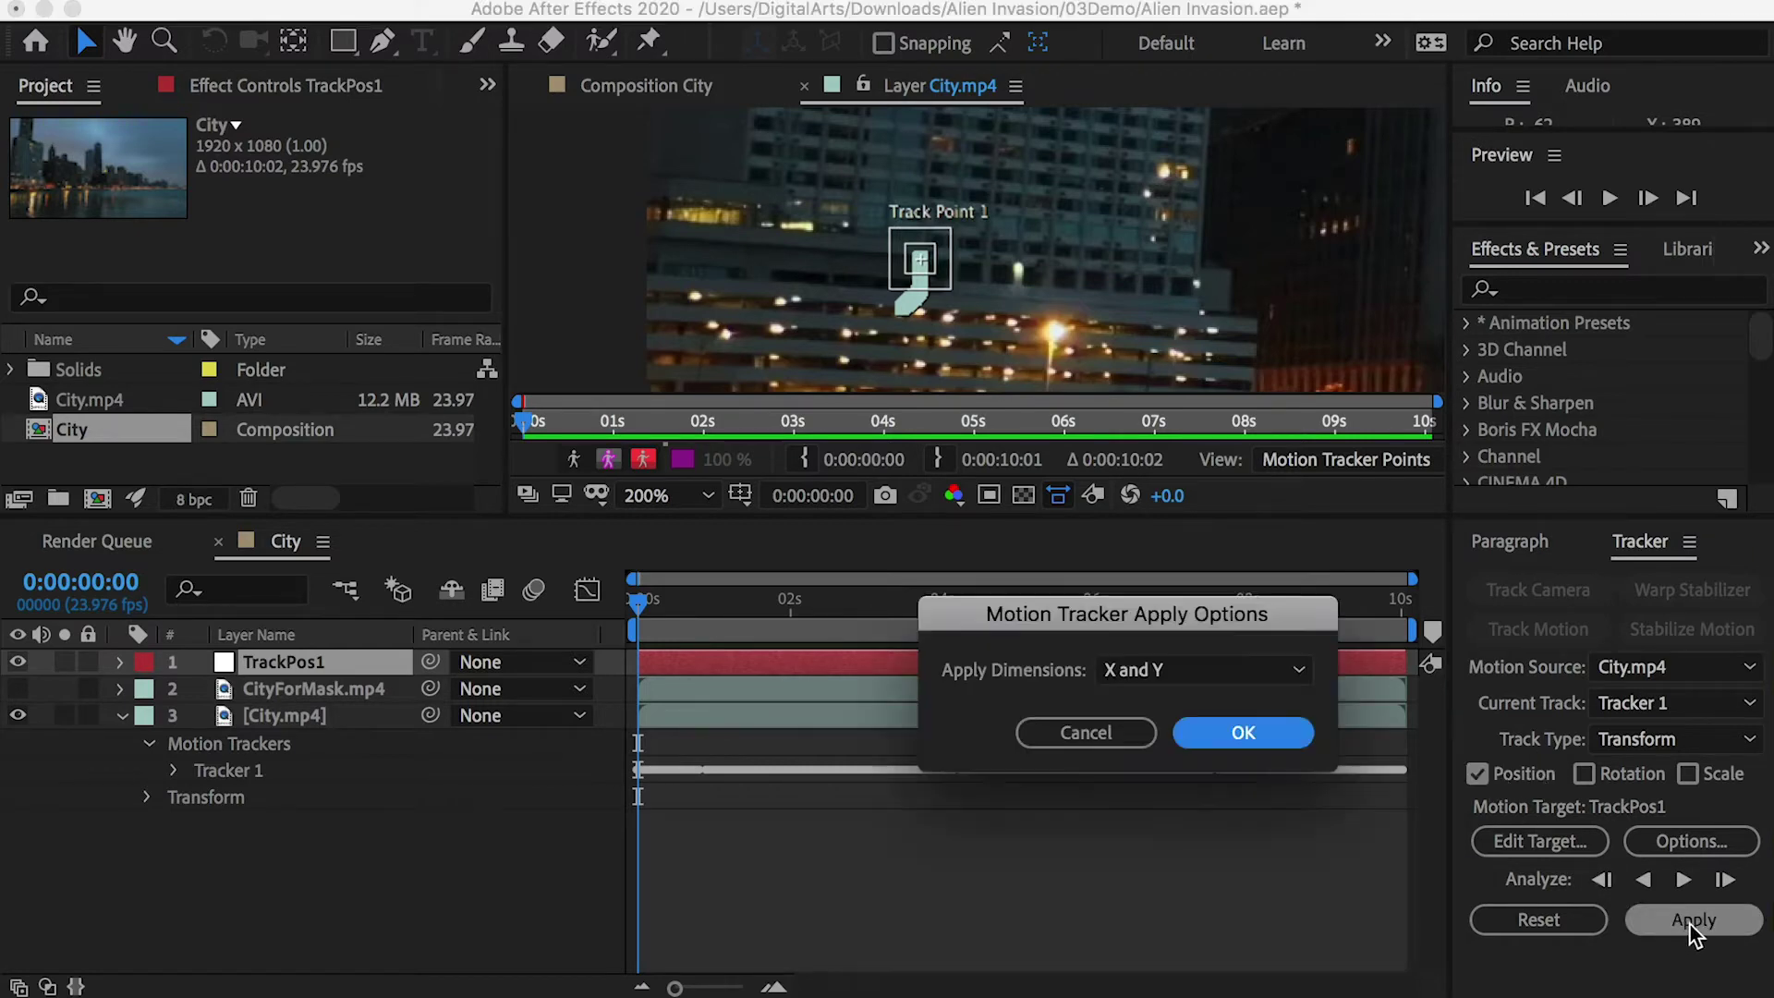
{"action": "left_click", "coordinate": [1244, 733]}
Reveal the position keyframes of TrackPos1 and scrub through the timeline to check the tracked motion
{"action": "scroll", "coordinate": [880, 396], "scroll_direction": "up", "scroll_amount": 1}
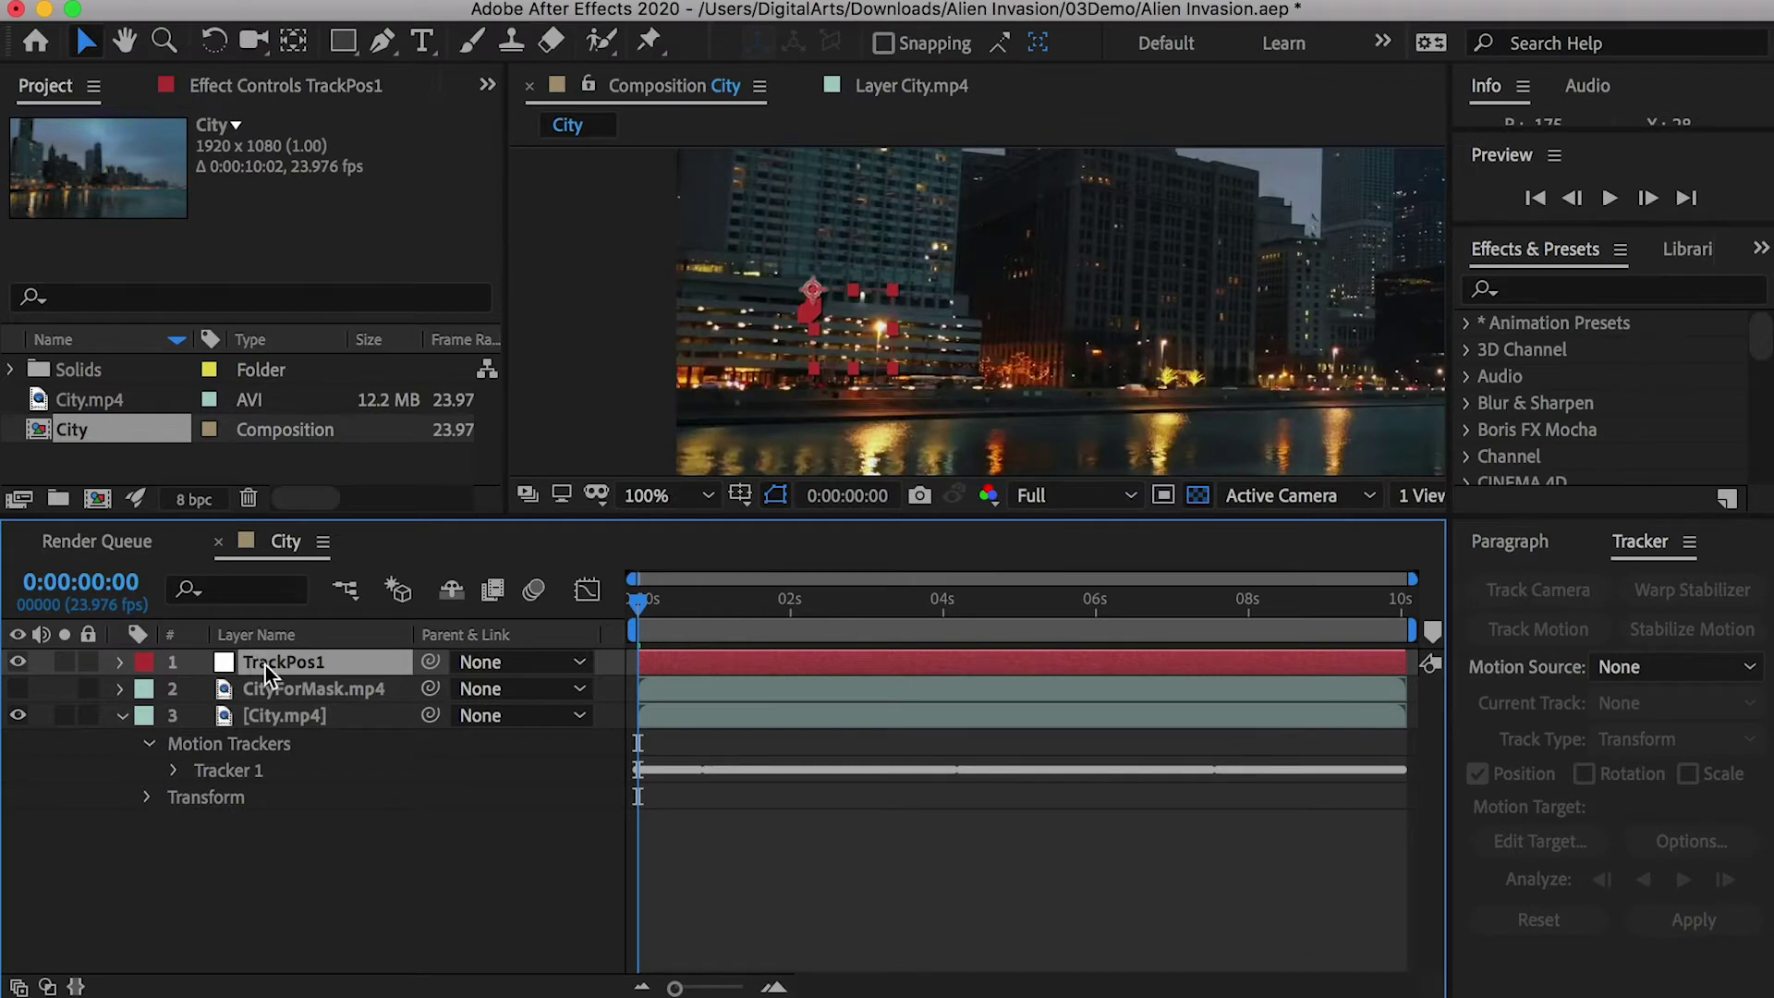
{"action": "key", "text": "u"}
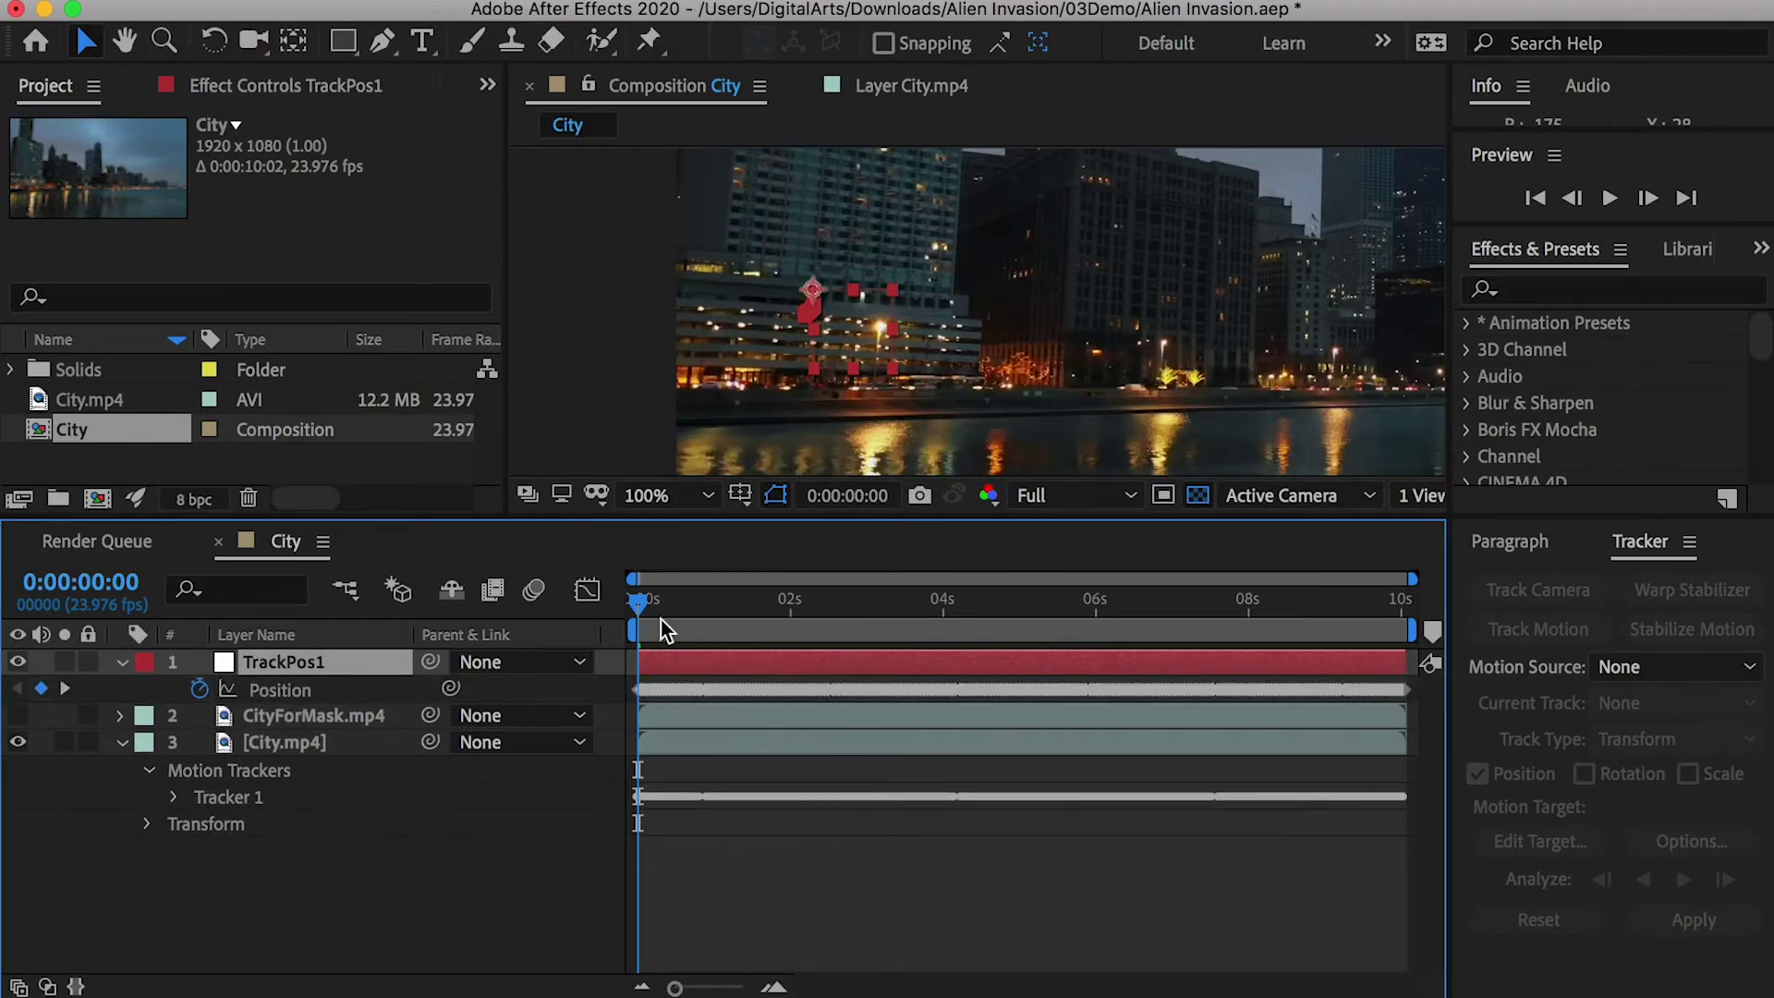
{"action": "left_click_drag", "start_coordinate": [669, 600], "coordinate": [978, 599]}
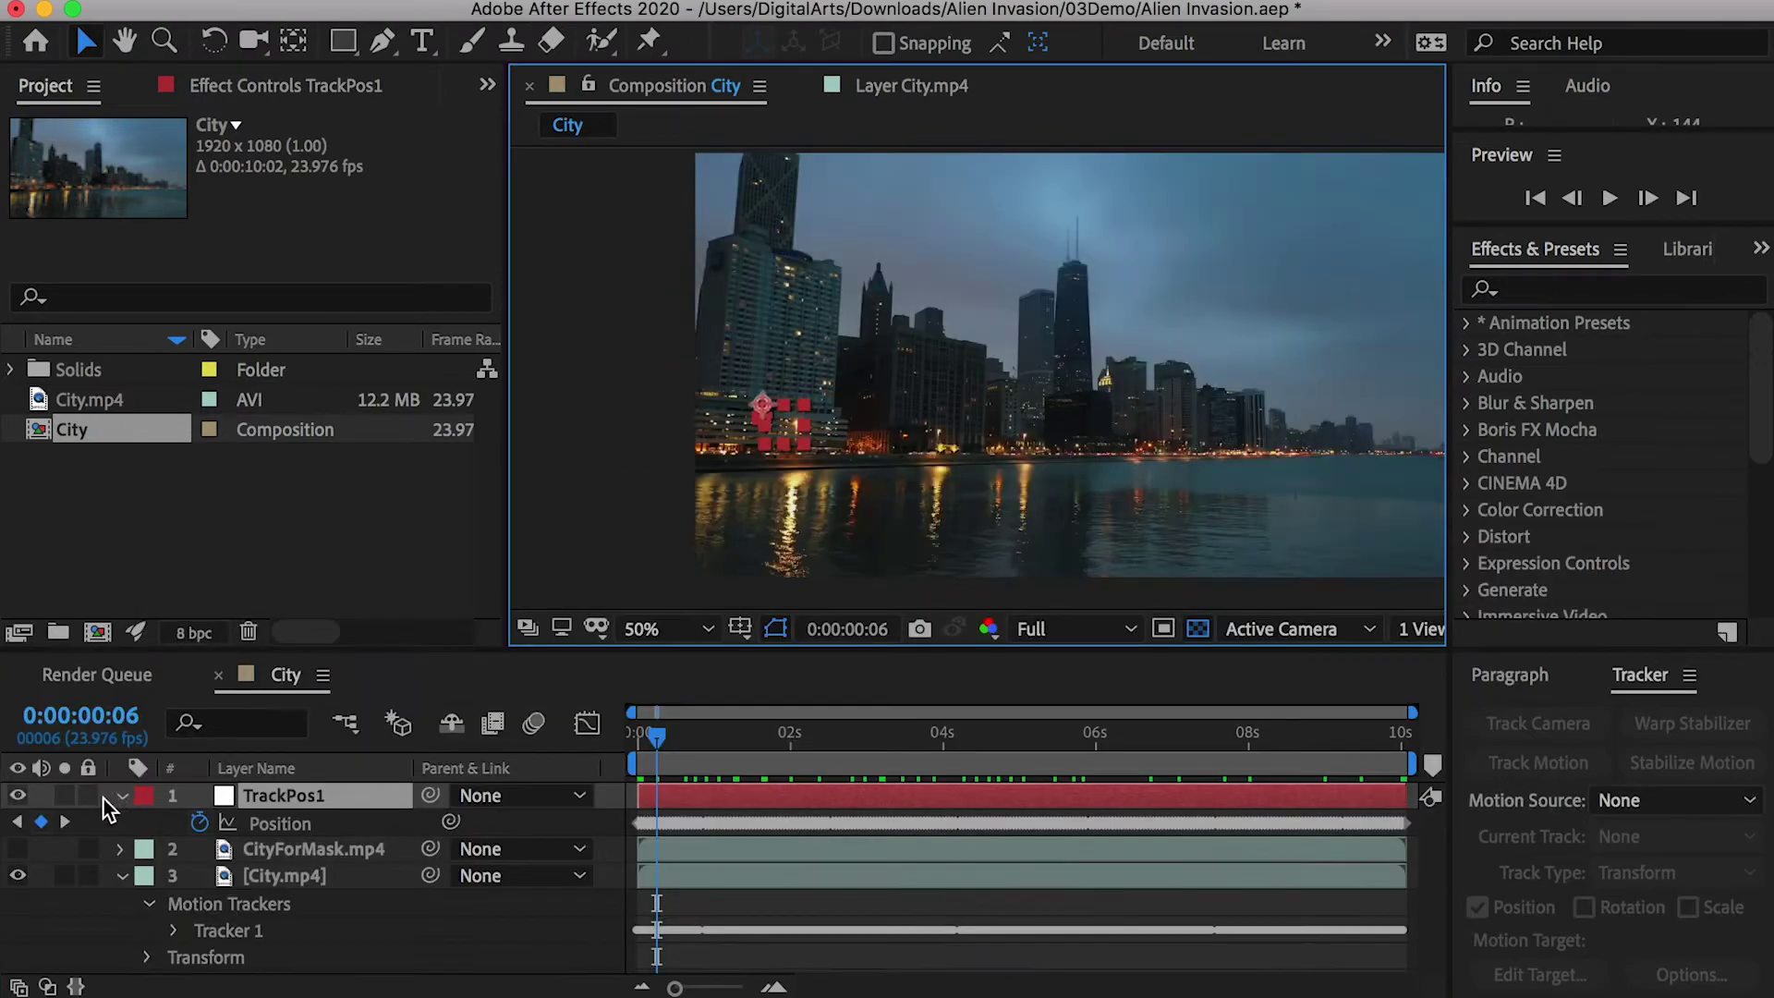
Create a black solid layer at the composition size of 1920 × 1080 px
{"action": "right_click", "coordinate": [106, 809]}
{"action": "mouse_move", "coordinate": [148, 819]}
{"action": "left_click", "coordinate": [662, 902]}
{"action": "left_click", "coordinate": [1289, 525]}
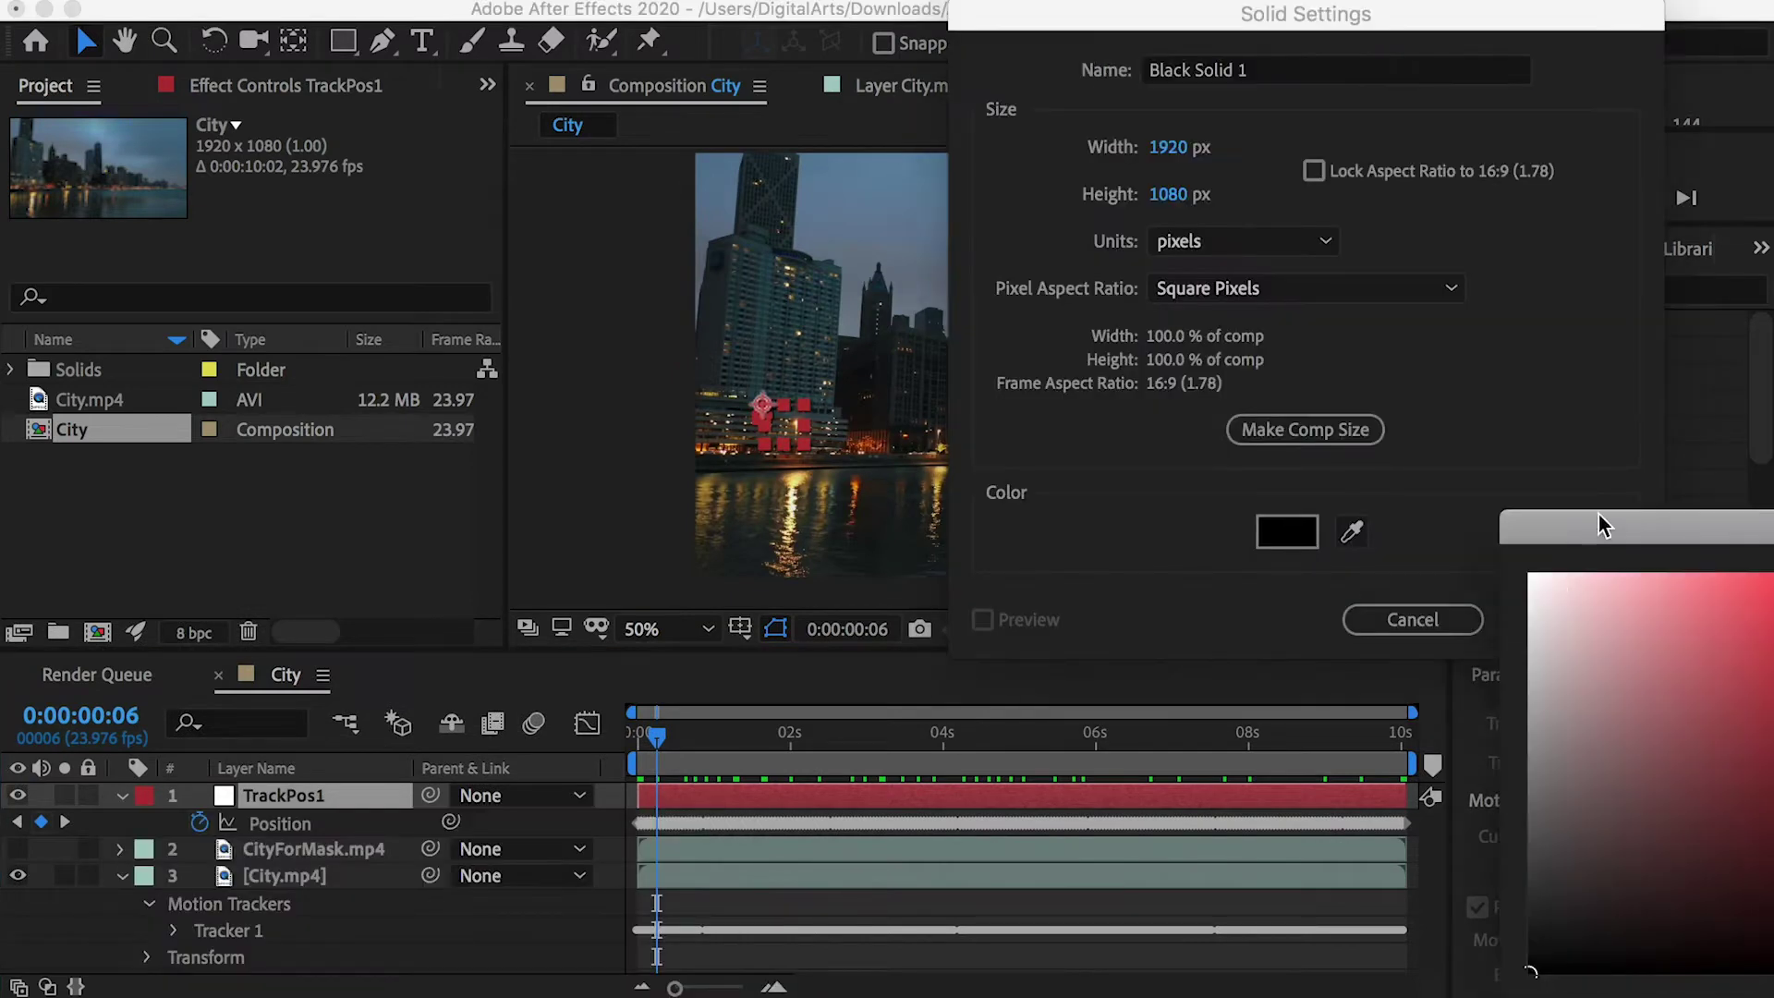
{"action": "left_click_drag", "start_coordinate": [1495, 165], "coordinate": [944, 123]}
{"action": "left_click", "coordinate": [1280, 158]}
{"action": "left_click", "coordinate": [1570, 618]}
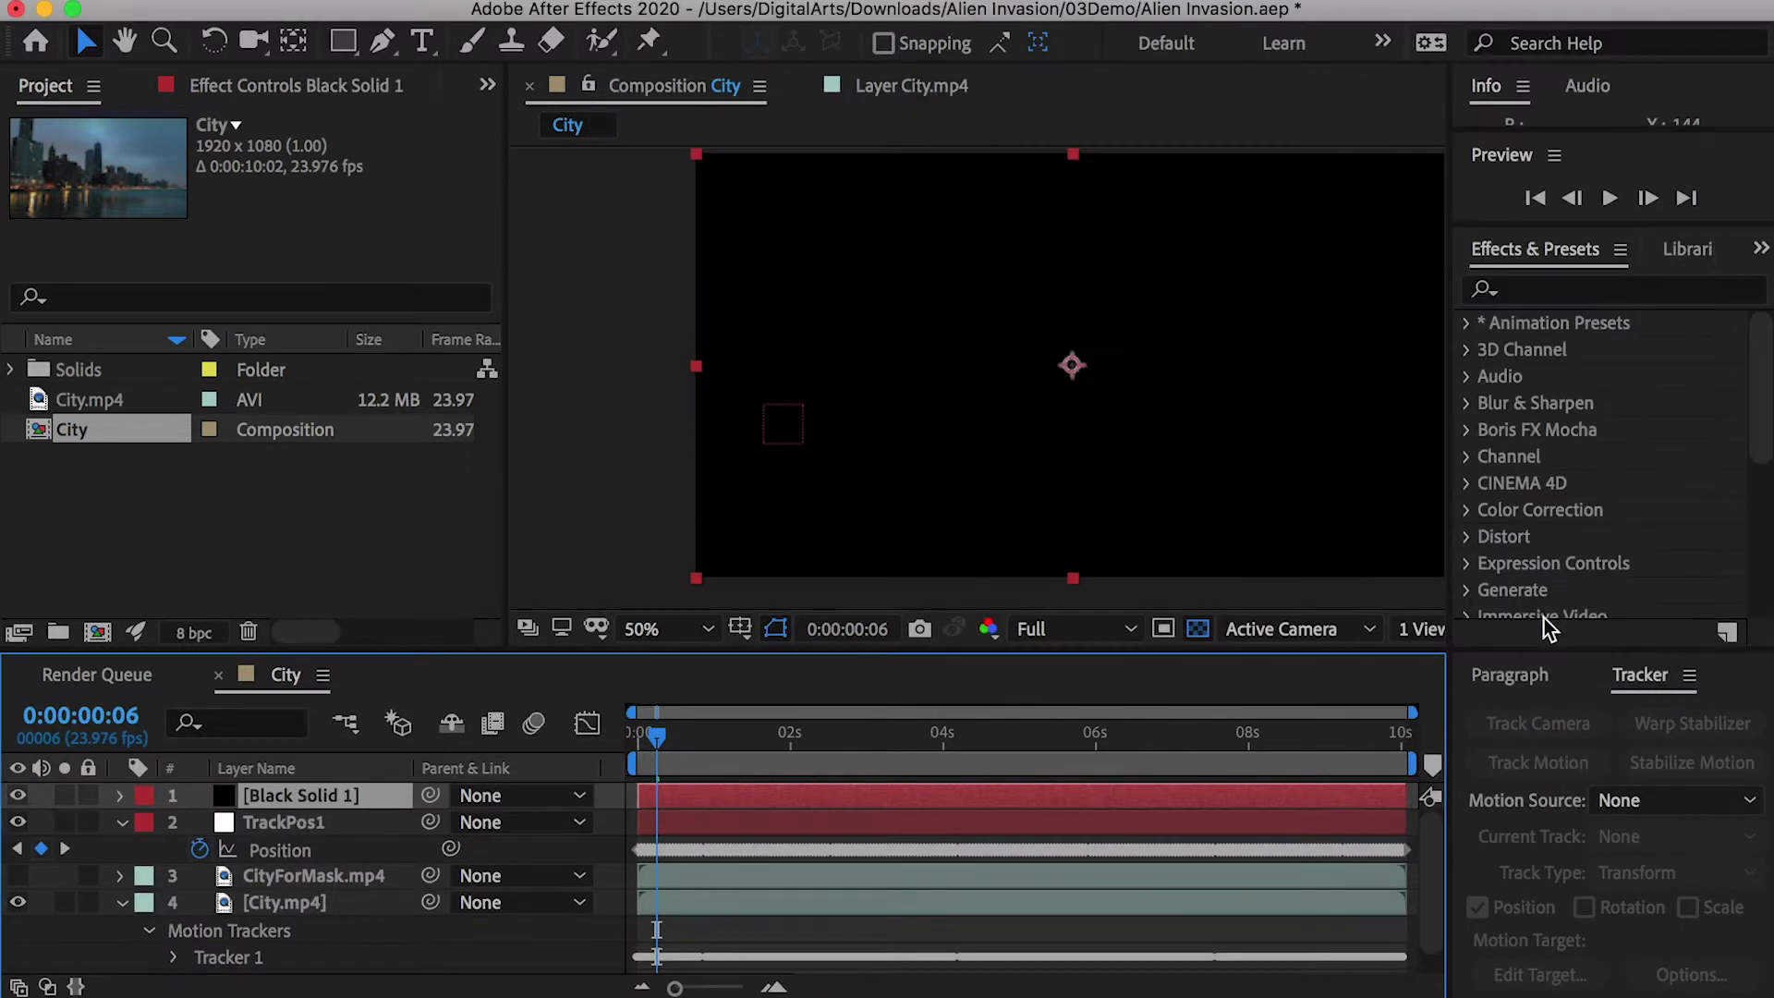
With the black solid hidden, trace a Pen tool mask on it around the foreground buildings at the footage's left side, and show it again
{"action": "left_click", "coordinate": [17, 796]}
{"action": "left_click", "coordinate": [386, 43]}
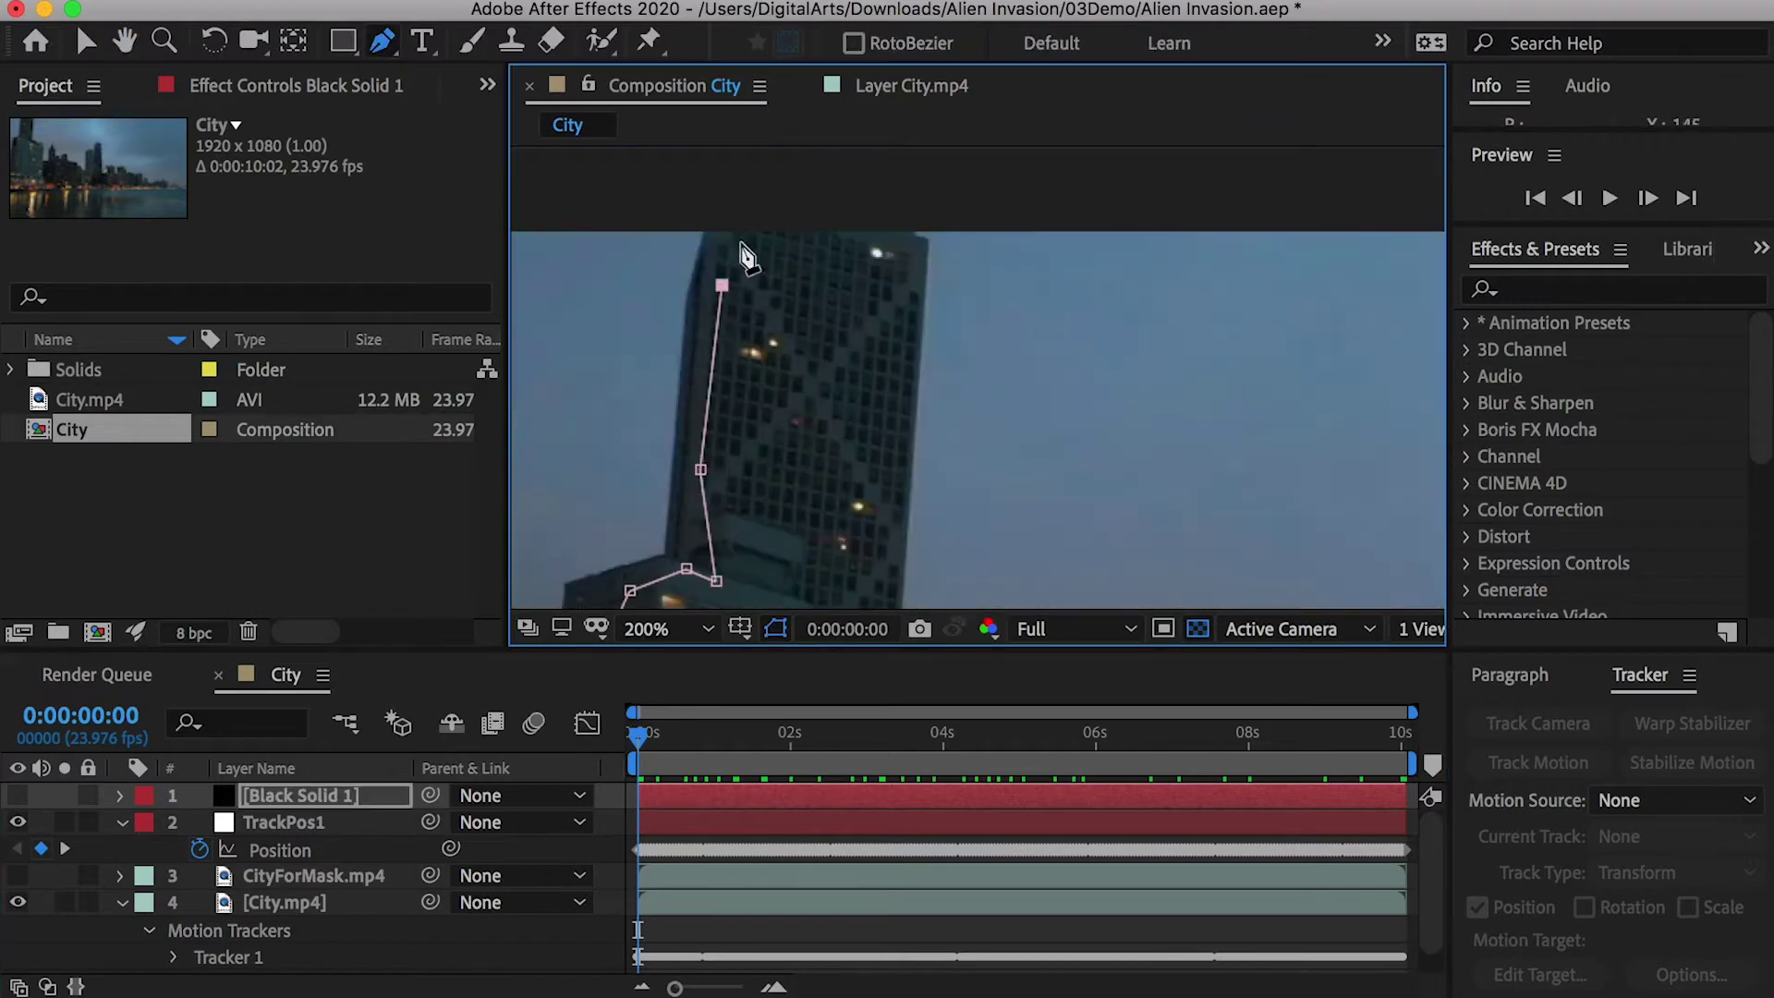
{"action": "left_click", "coordinate": [894, 423]}
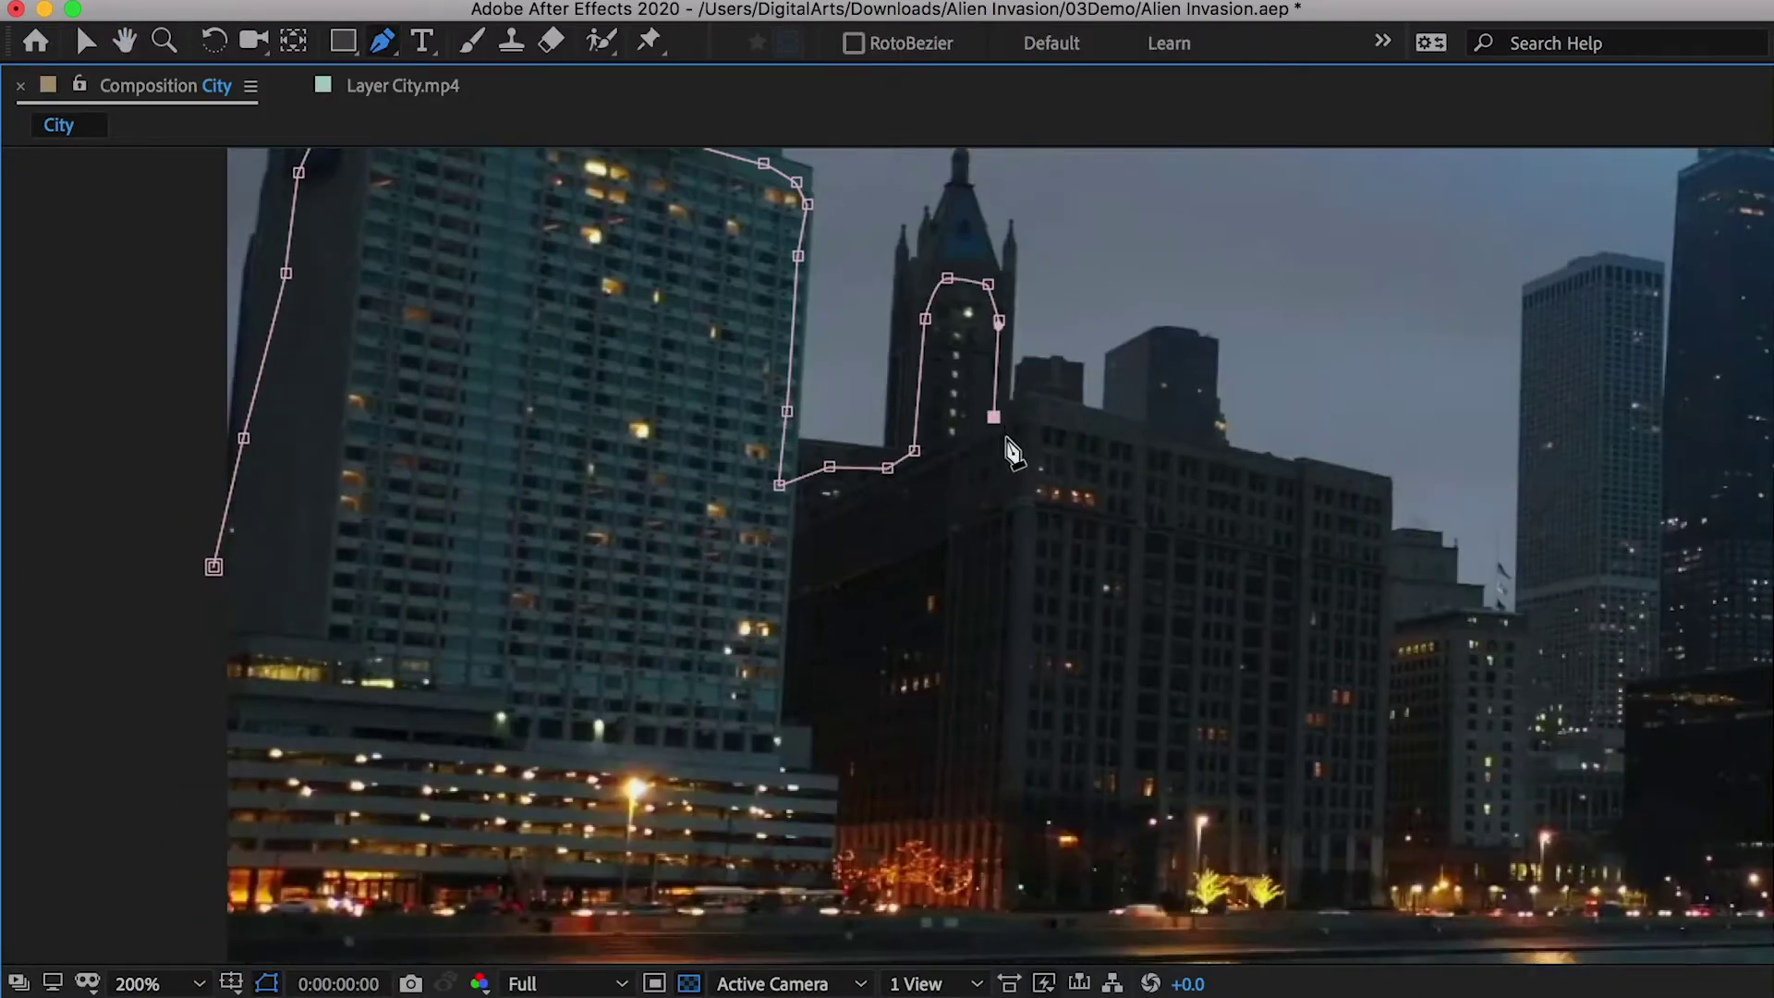
{"action": "left_click", "coordinate": [1128, 365]}
{"action": "left_click", "coordinate": [1192, 365]}
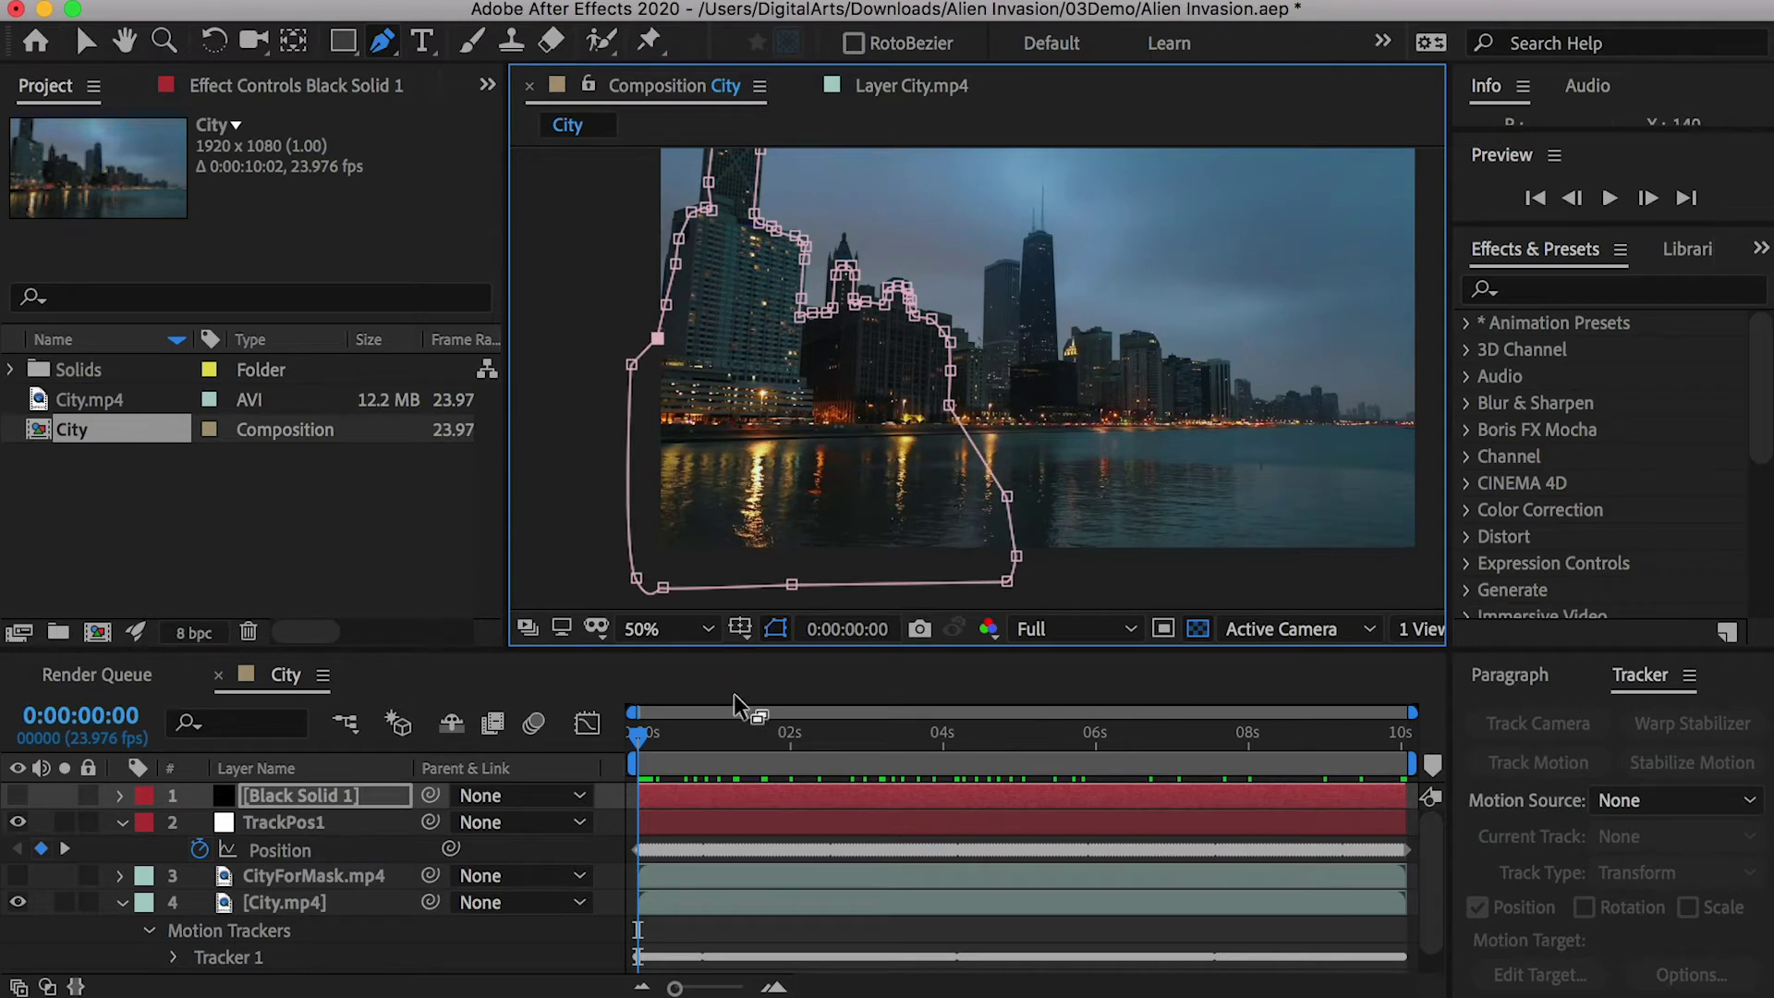
{"action": "left_click", "coordinate": [314, 796]}
{"action": "left_click", "coordinate": [18, 796]}
Move Black Solid 1 below TrackPos1 and parent it to the TrackPos1 null
{"action": "mouse_move", "coordinate": [319, 795]}
{"action": "left_mouse_down"}
{"action": "mouse_move", "coordinate": [312, 840]}
{"action": "mouse_move", "coordinate": [434, 864]}
{"action": "mouse_move", "coordinate": [287, 797]}
{"action": "left_mouse_up"}
{"action": "right_click", "coordinate": [606, 189]}
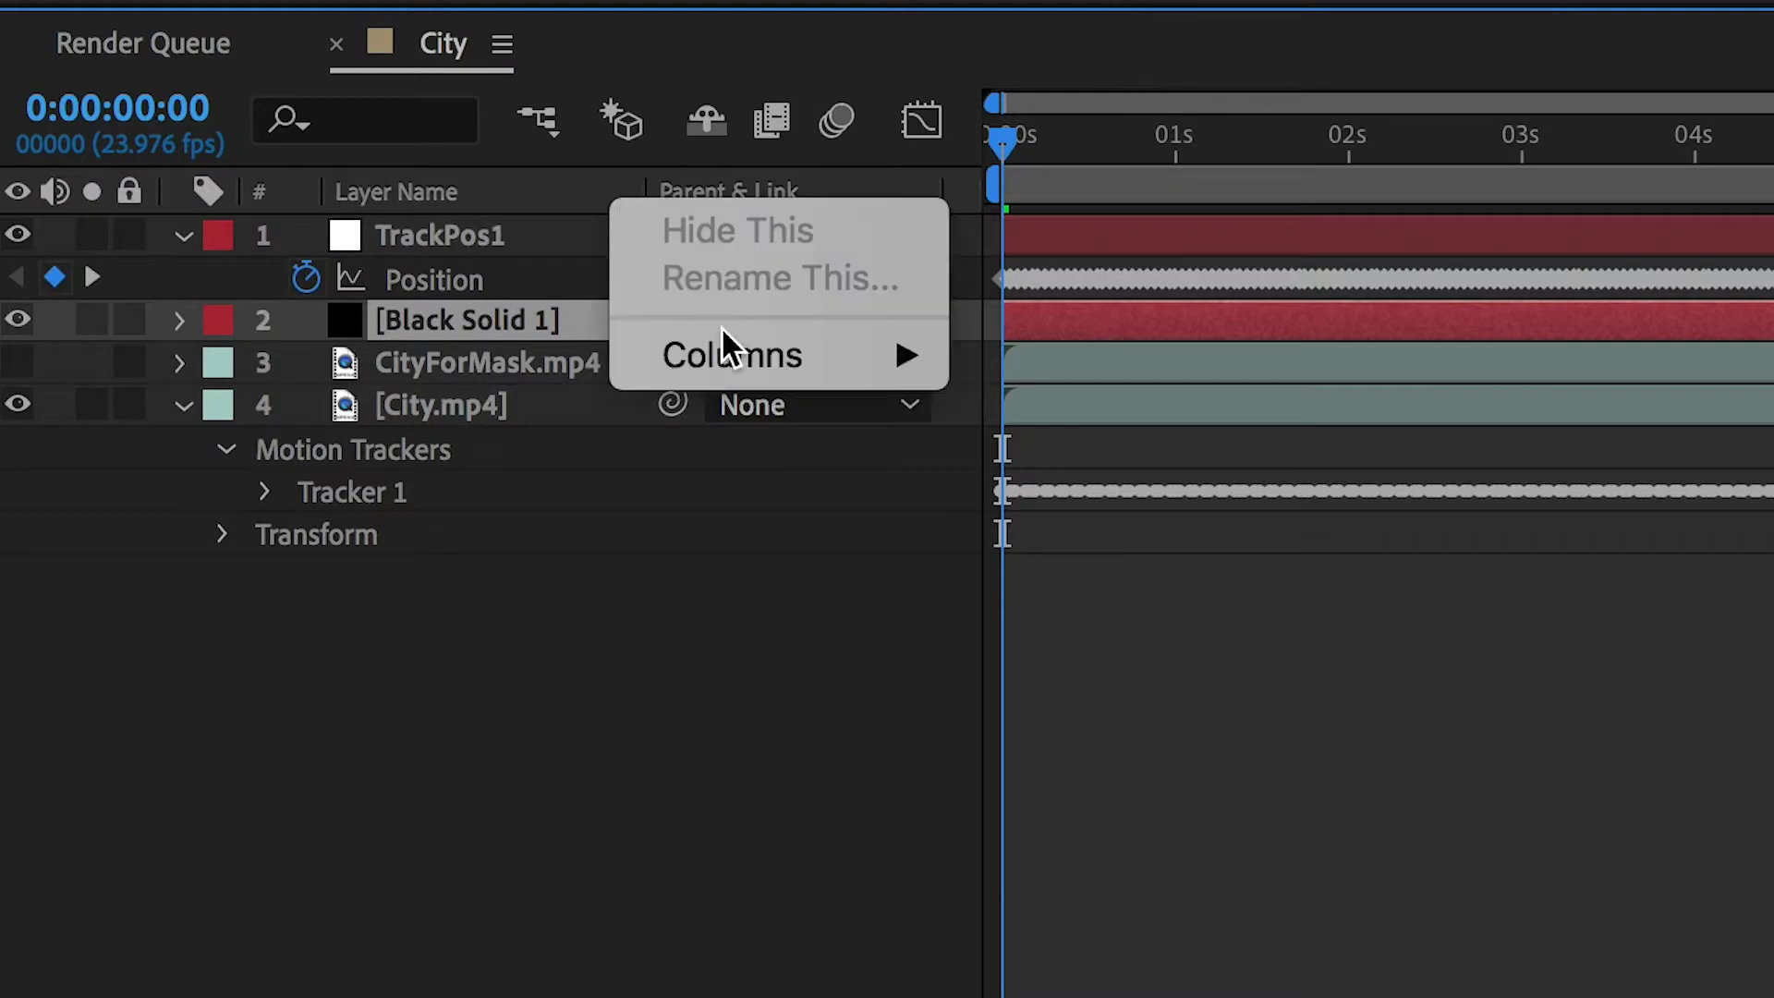
{"action": "mouse_move", "coordinate": [923, 360]}
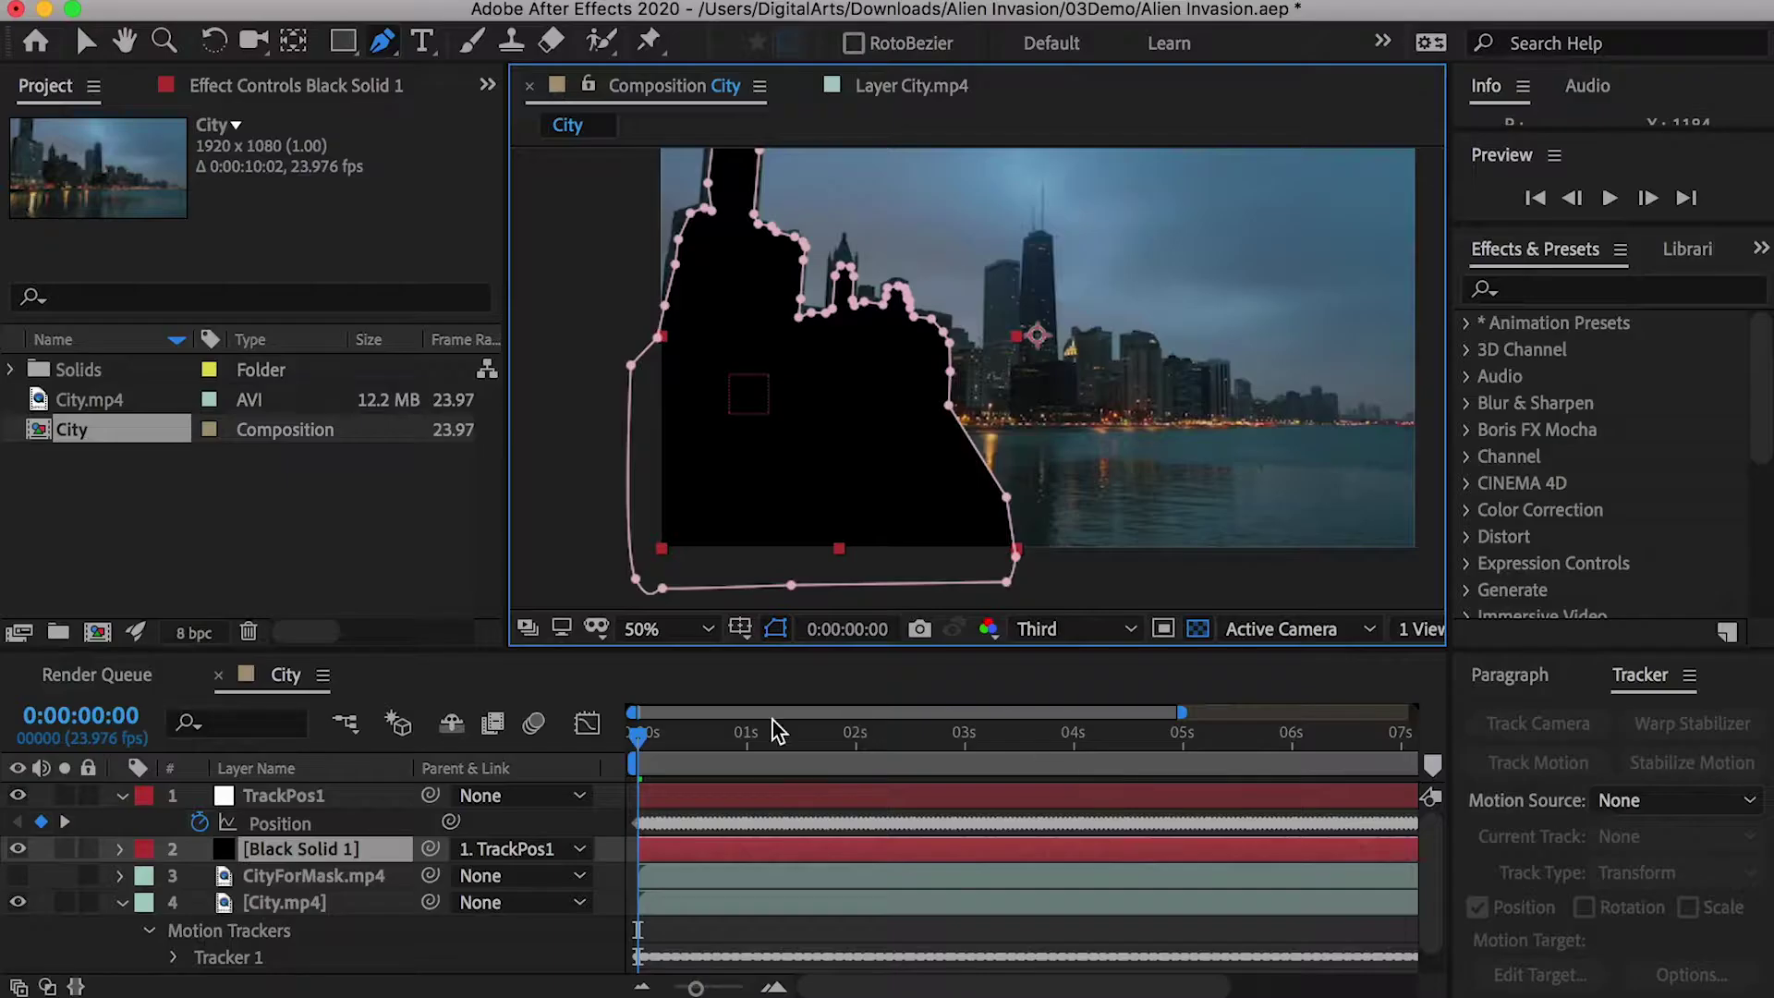
Scrub the footage to check the masked solid's movement and make the CityForMask.mp4 layer visible
{"action": "left_click_drag", "start_coordinate": [773, 728], "coordinate": [19, 869]}
{"action": "left_click", "coordinate": [18, 875]}
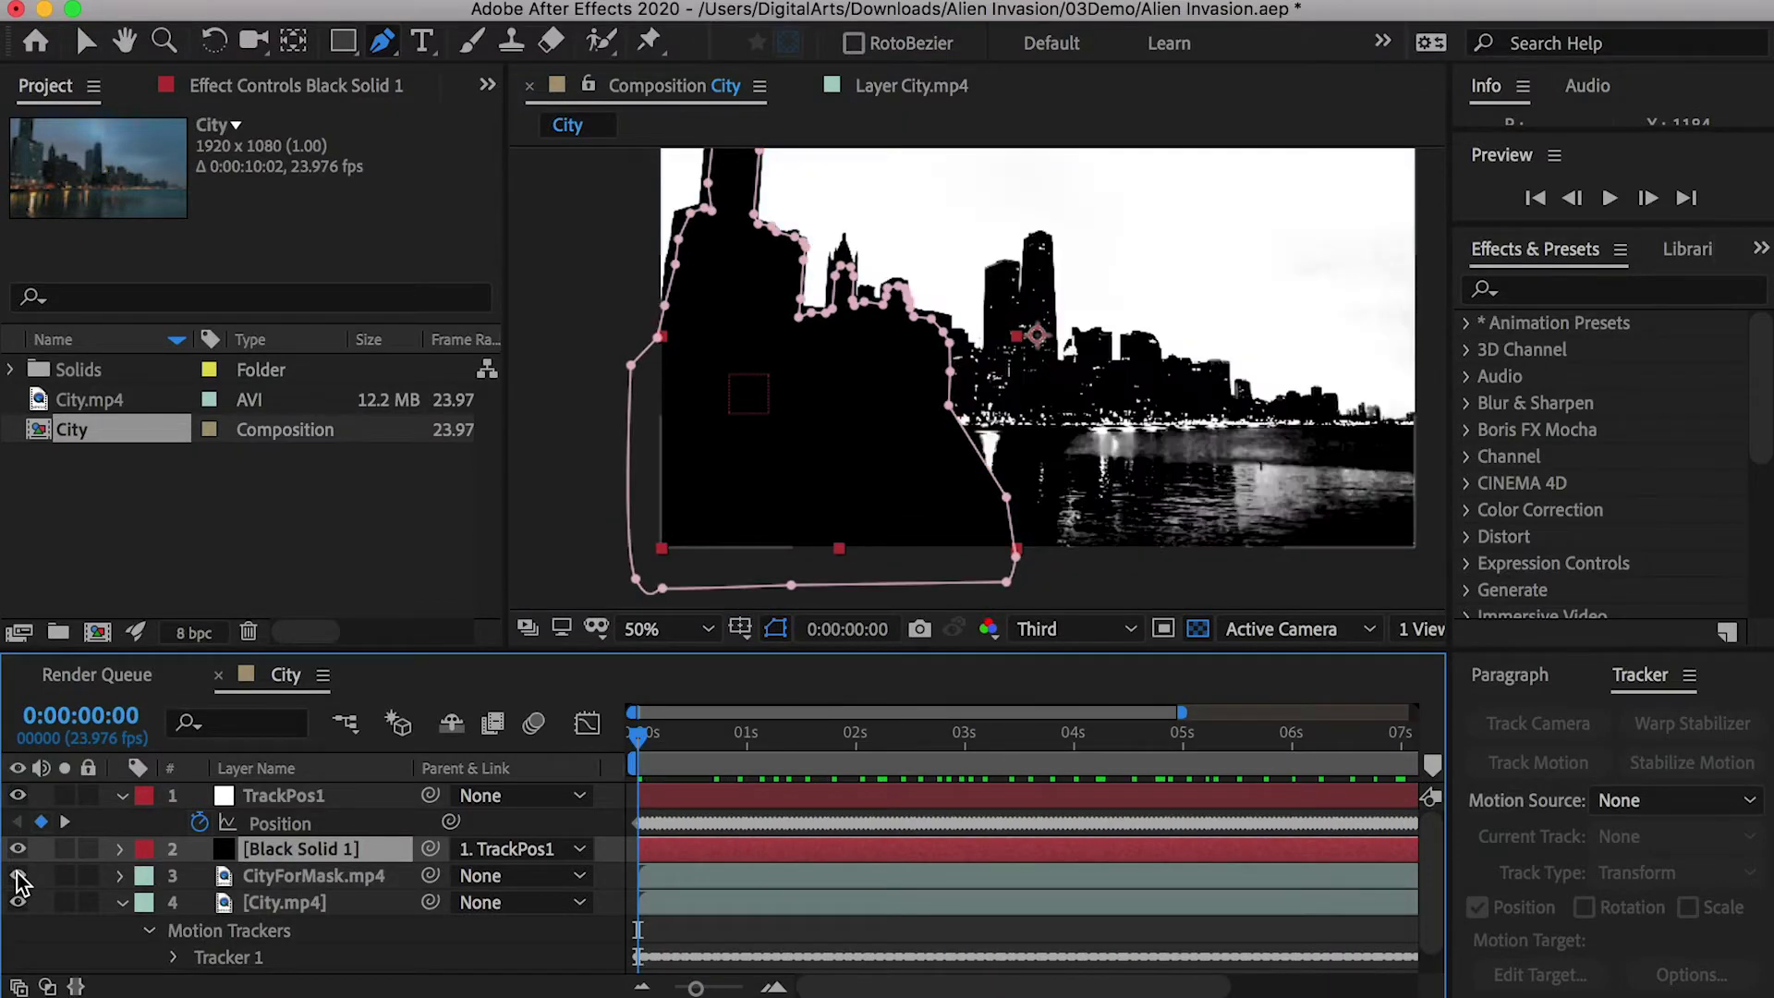
Hide every layer except City.mp4 and start a new motion tracker on City.mp4 from the first frame
{"action": "left_click_drag", "start_coordinate": [637, 737], "coordinate": [385, 684]}
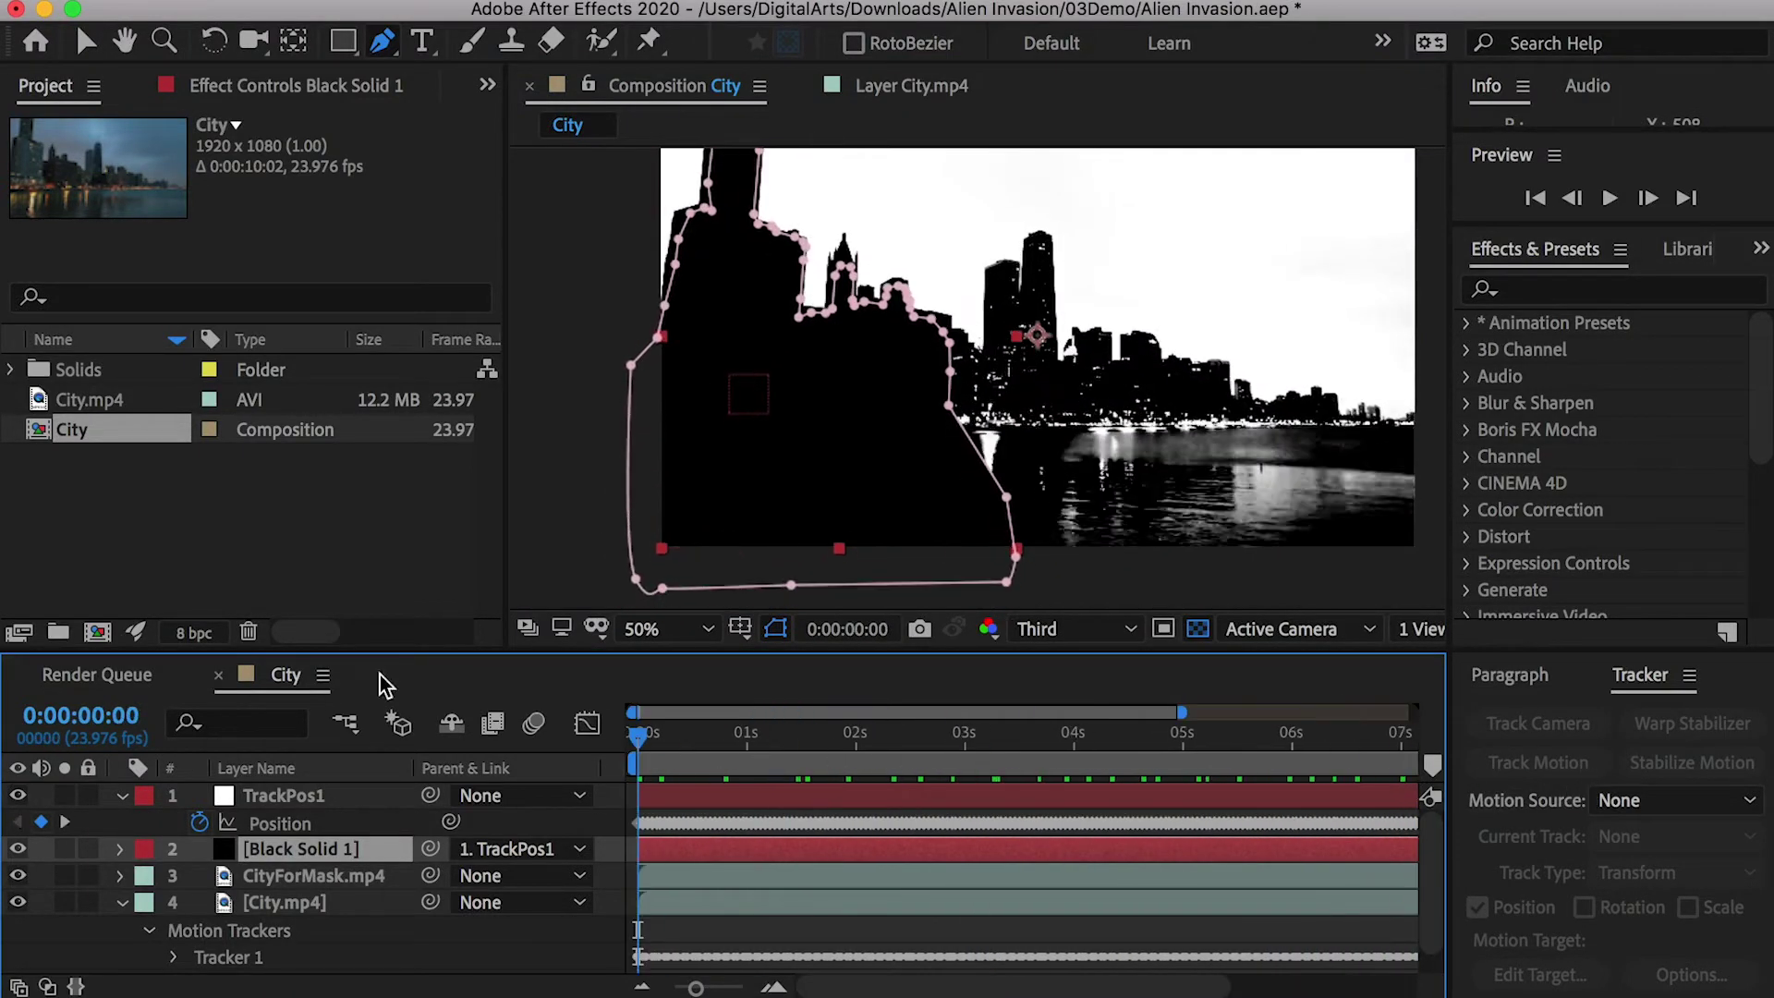
{"action": "left_click", "coordinate": [18, 875]}
{"action": "left_click", "coordinate": [122, 794]}
{"action": "left_click", "coordinate": [283, 883]}
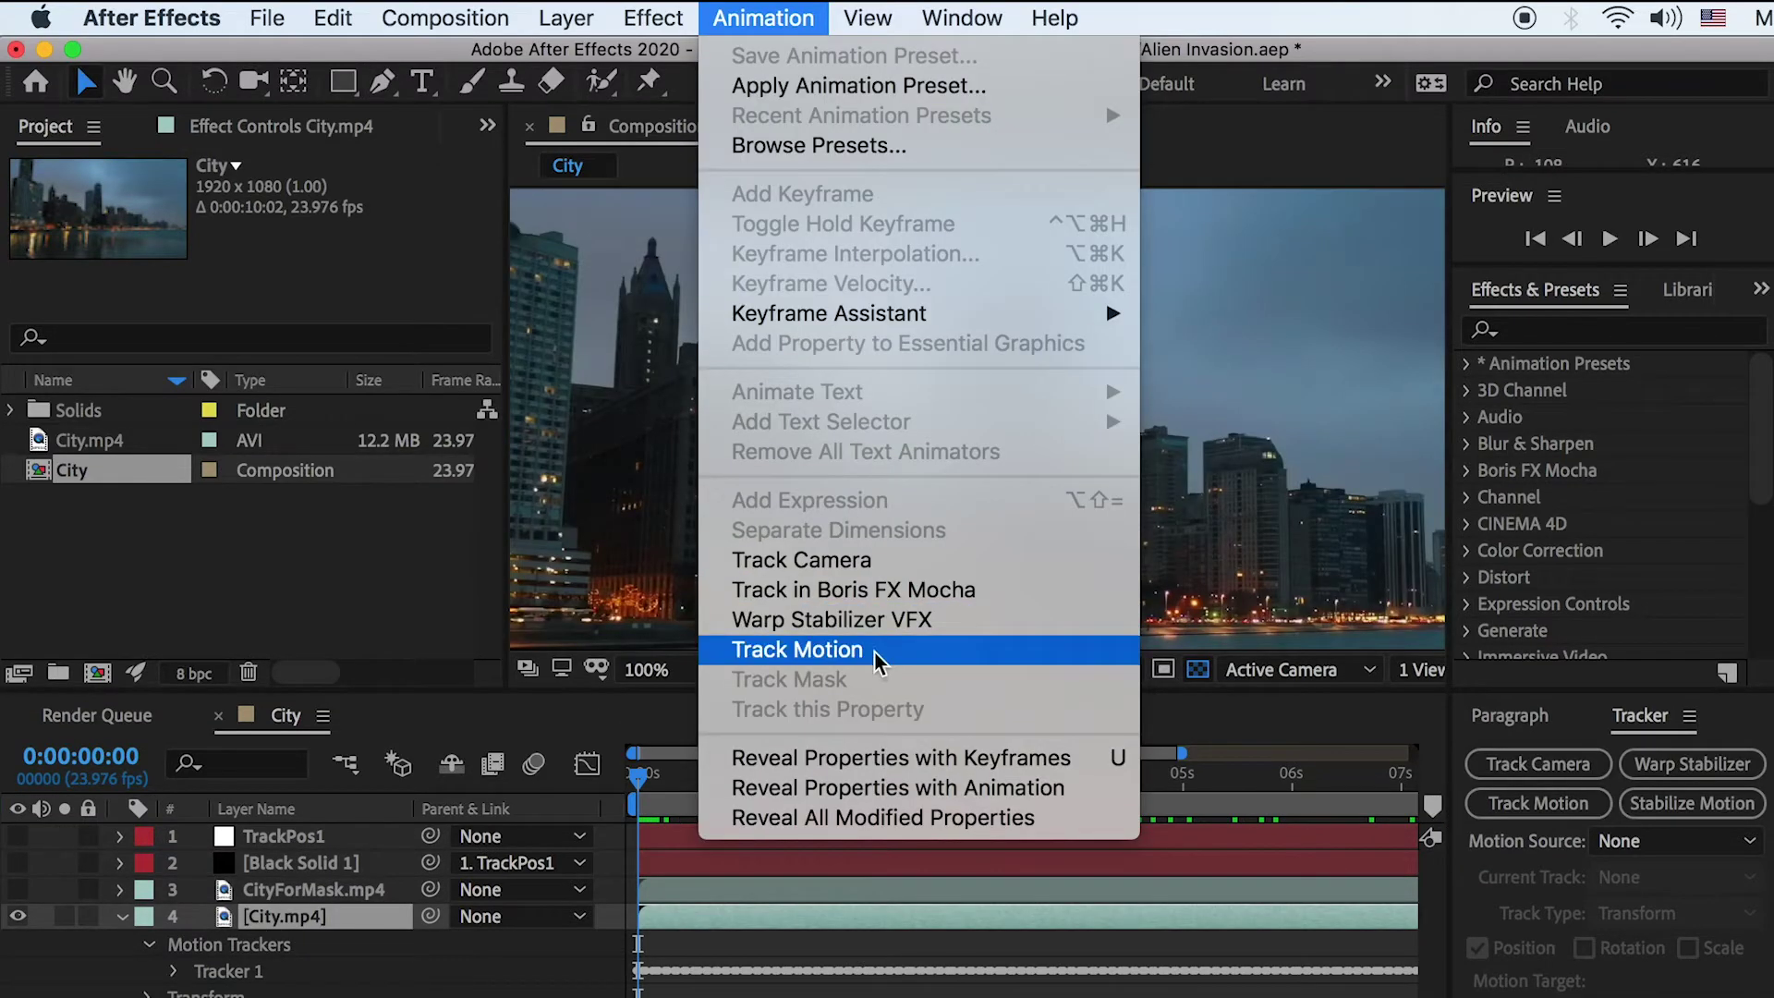
{"action": "left_click", "coordinate": [874, 652]}
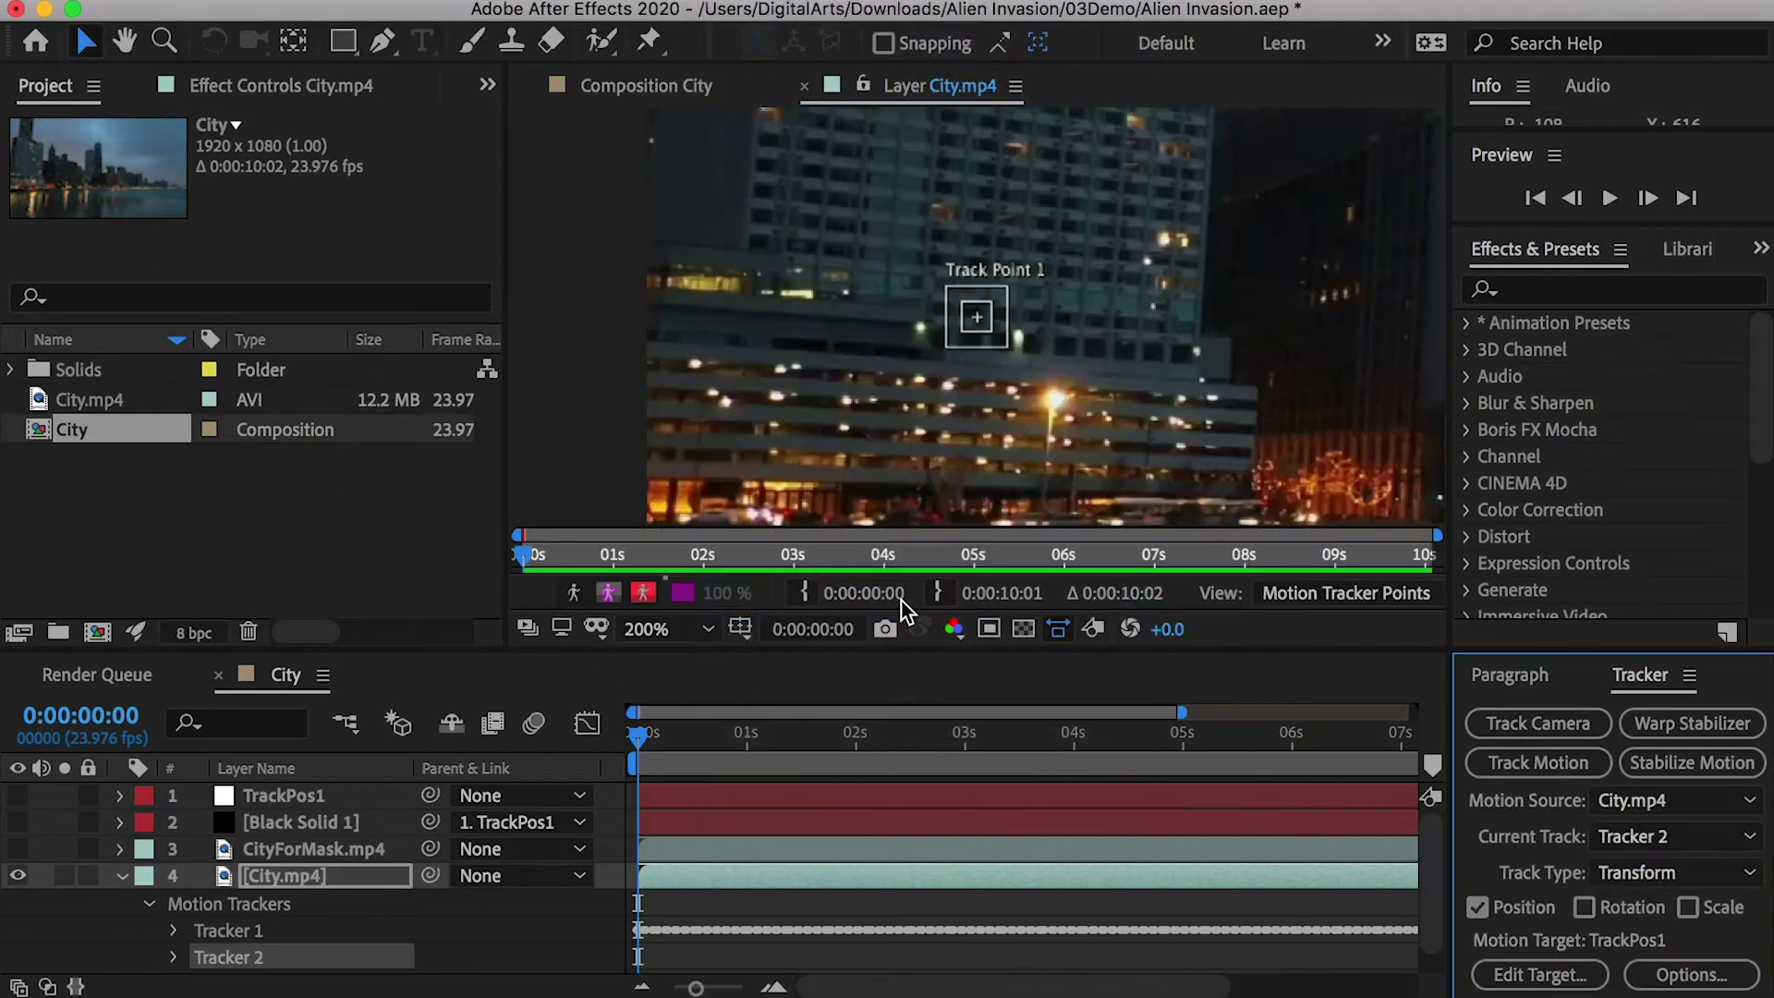
Position and size Track Point 1 on the tall dark tower near its lit windows, and analyze the motion forward through the clip
{"action": "scroll", "coordinate": [978, 328], "scroll_direction": "up", "scroll_amount": 1}
{"action": "left_click_drag", "start_coordinate": [982, 344], "coordinate": [1338, 328]}
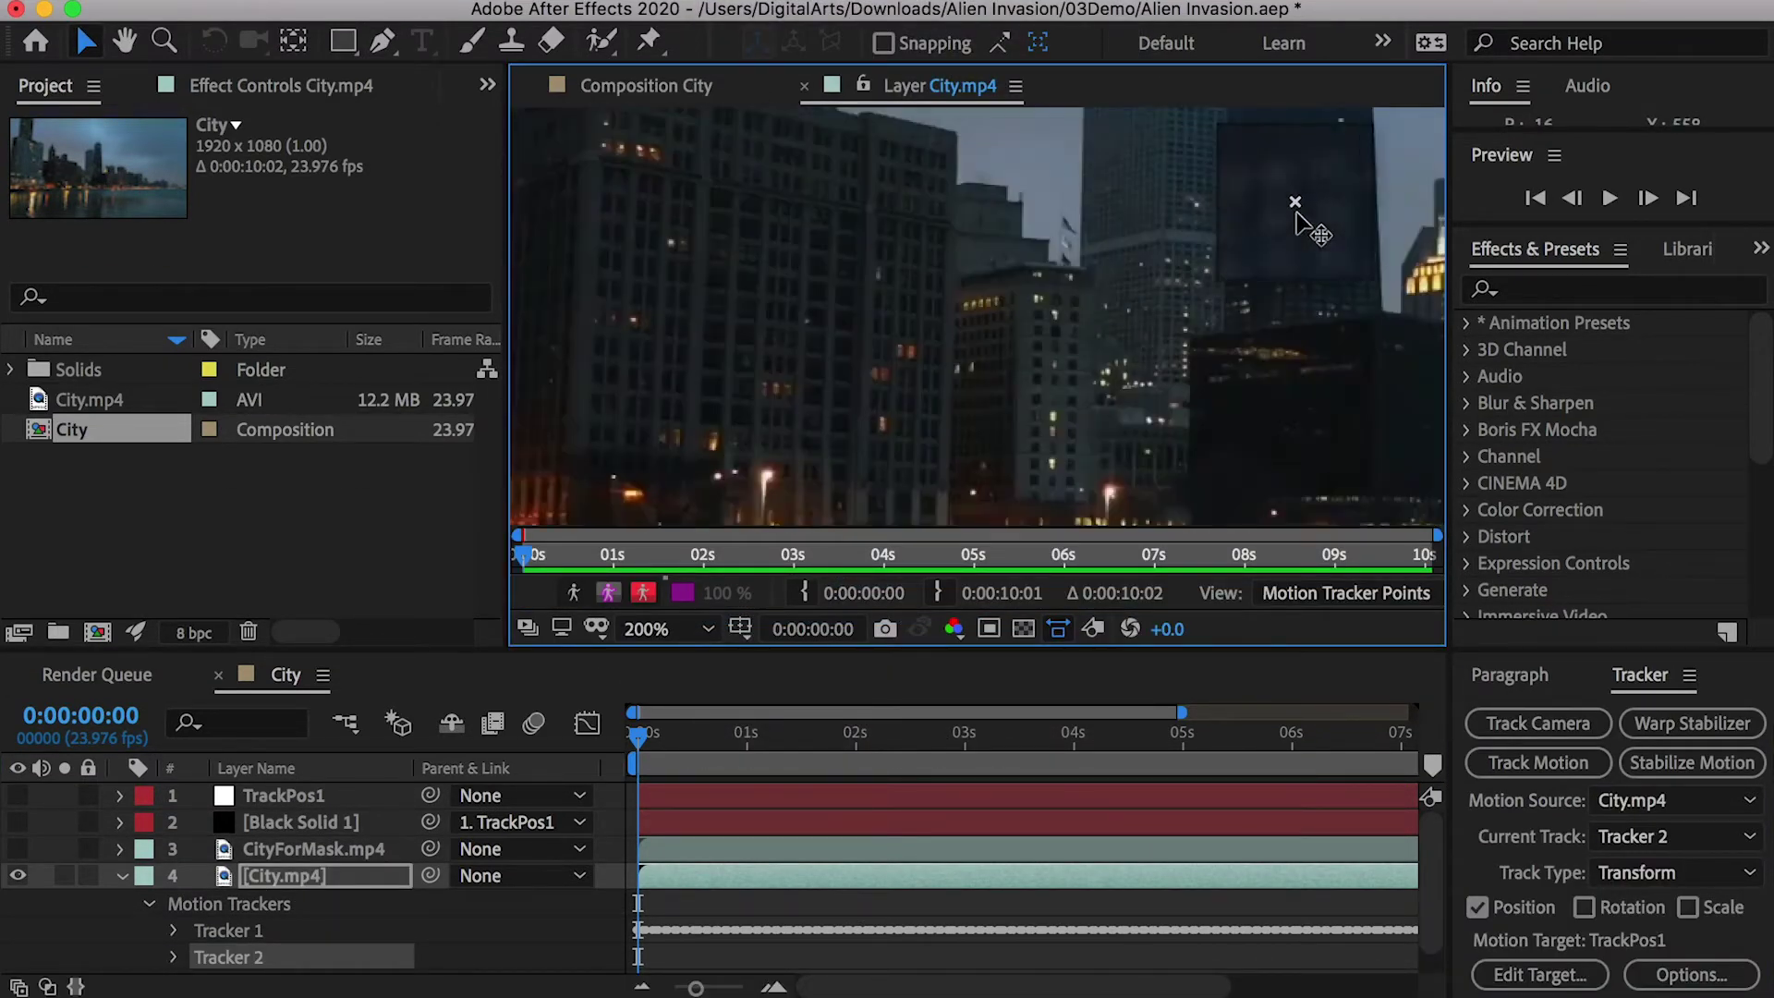
{"action": "left_click_drag", "start_coordinate": [1319, 227], "coordinate": [1312, 221]}
{"action": "scroll", "coordinate": [1201, 231], "scroll_direction": "down", "scroll_amount": 1}
{"action": "left_click_drag", "start_coordinate": [1183, 232], "coordinate": [1025, 262]}
{"action": "scroll", "coordinate": [979, 281], "scroll_direction": "up", "scroll_amount": 2}
{"action": "left_click_drag", "start_coordinate": [915, 472], "coordinate": [1002, 306]}
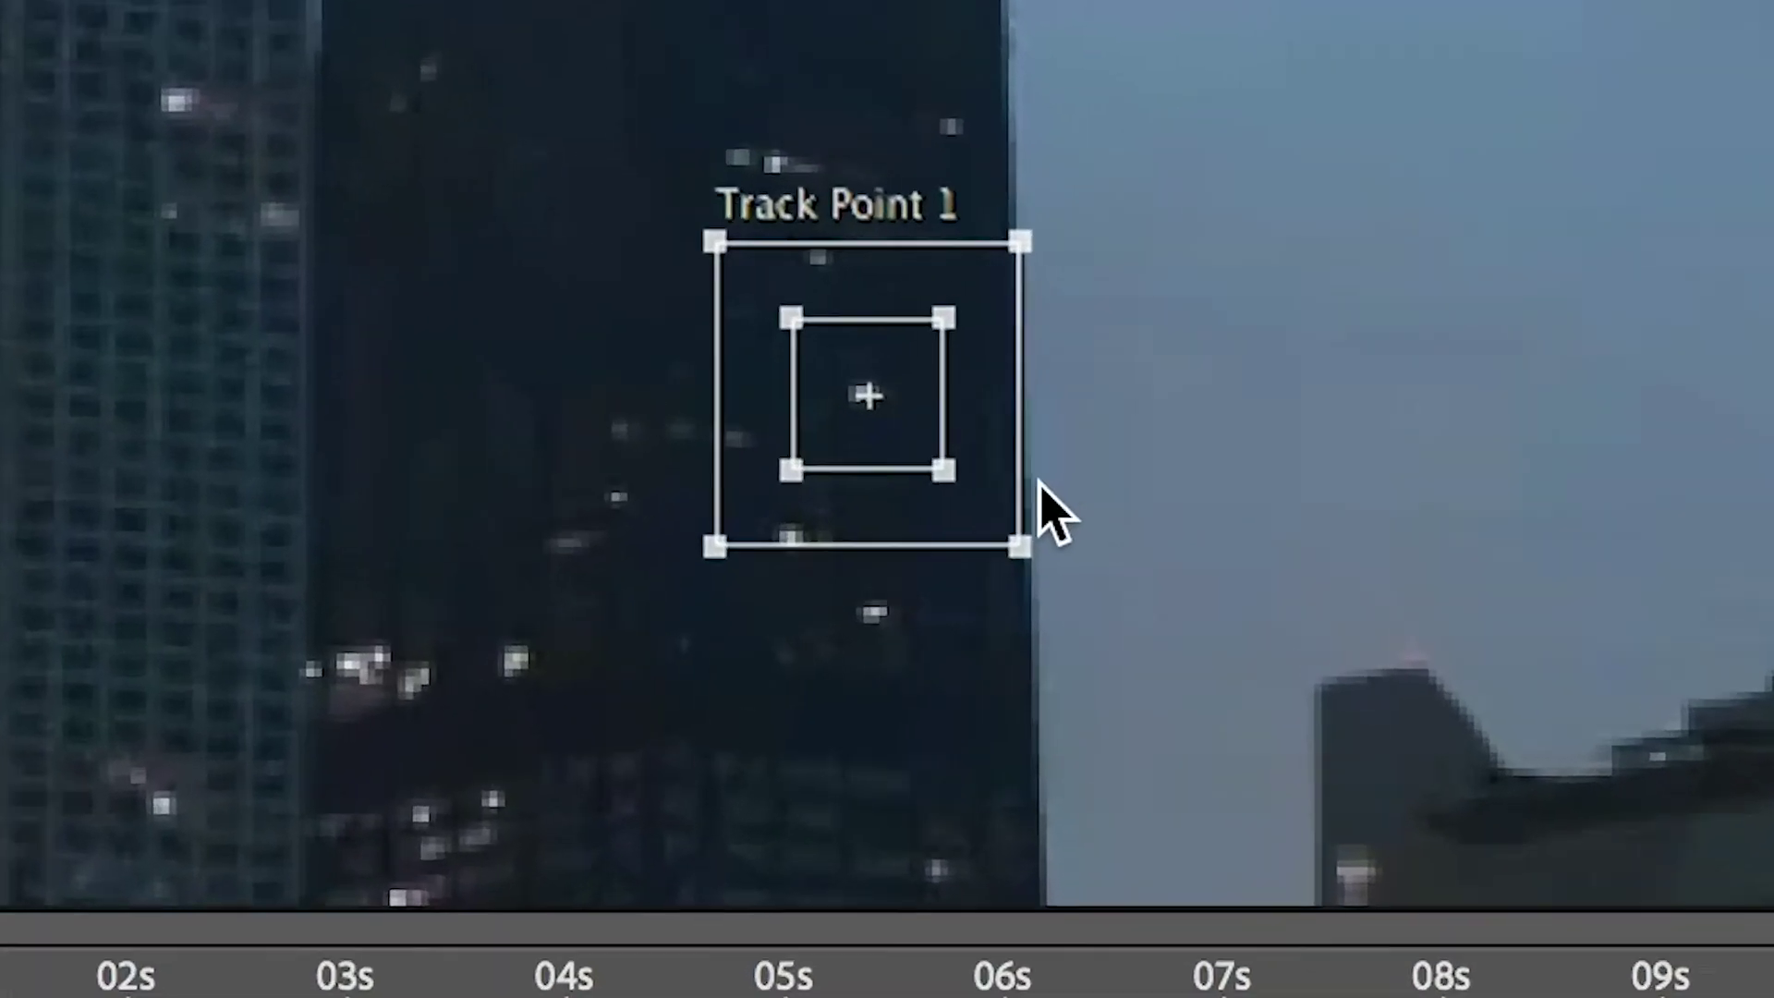
{"action": "left_click_drag", "start_coordinate": [1005, 586], "coordinate": [961, 545]}
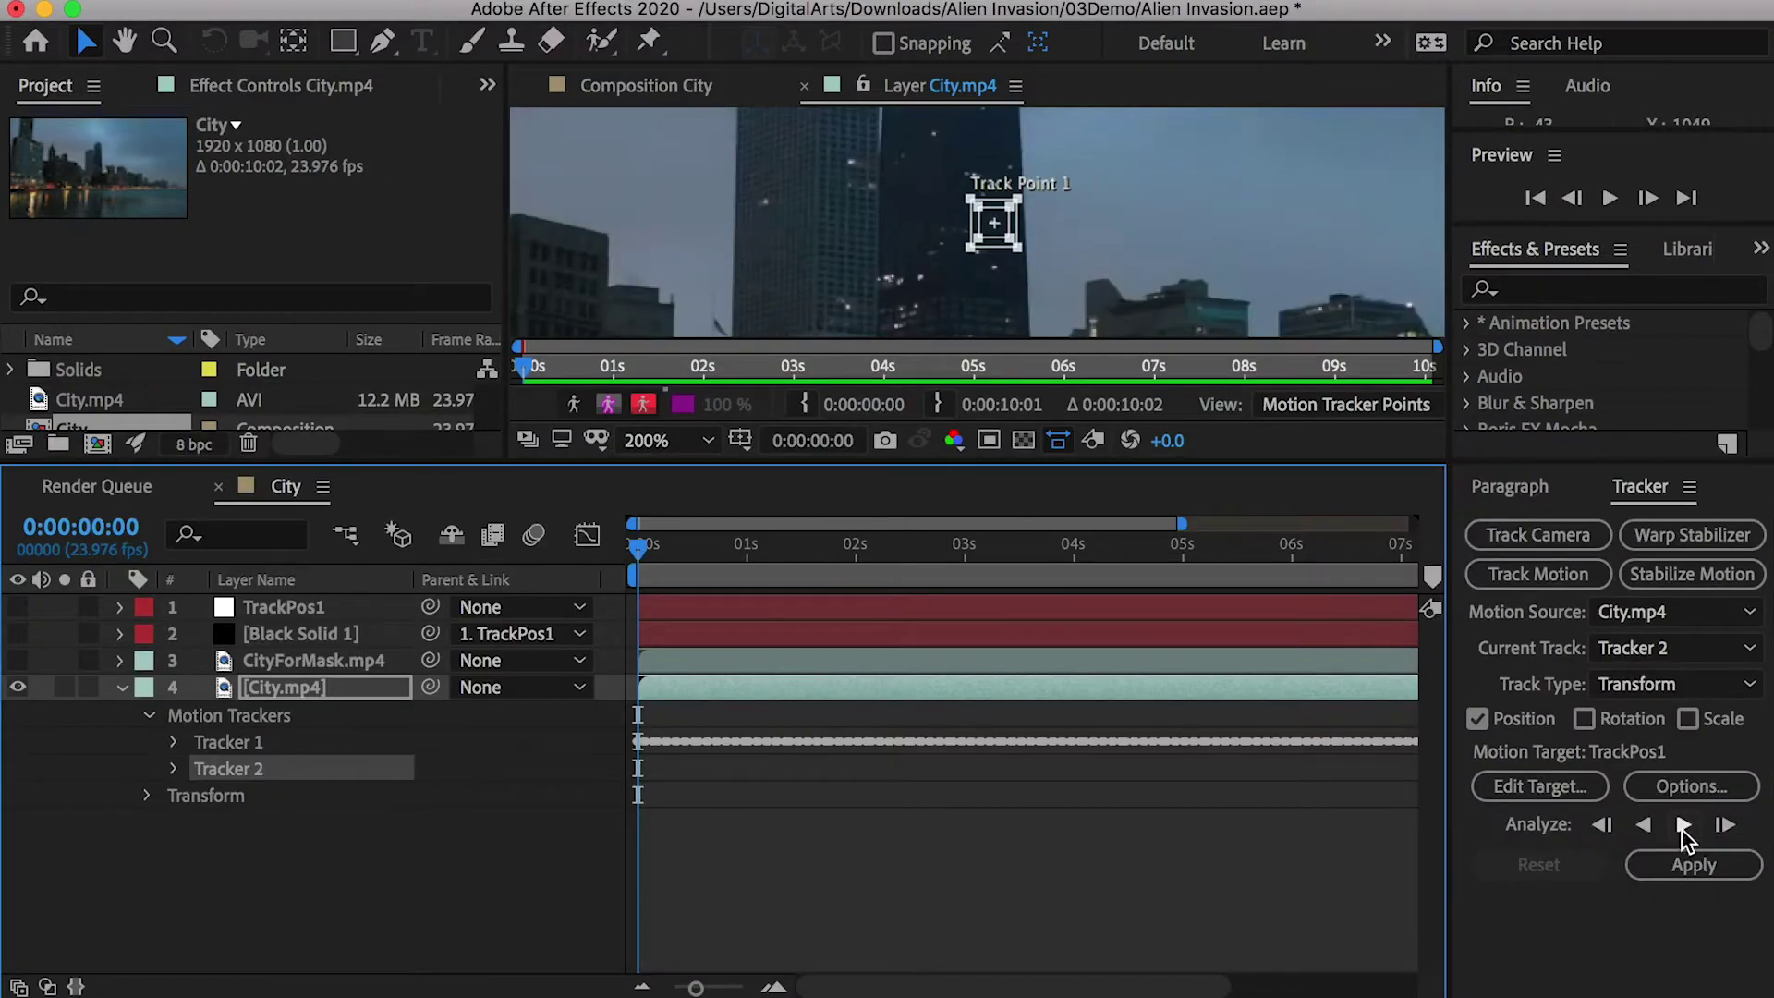
{"action": "left_click", "coordinate": [1682, 825]}
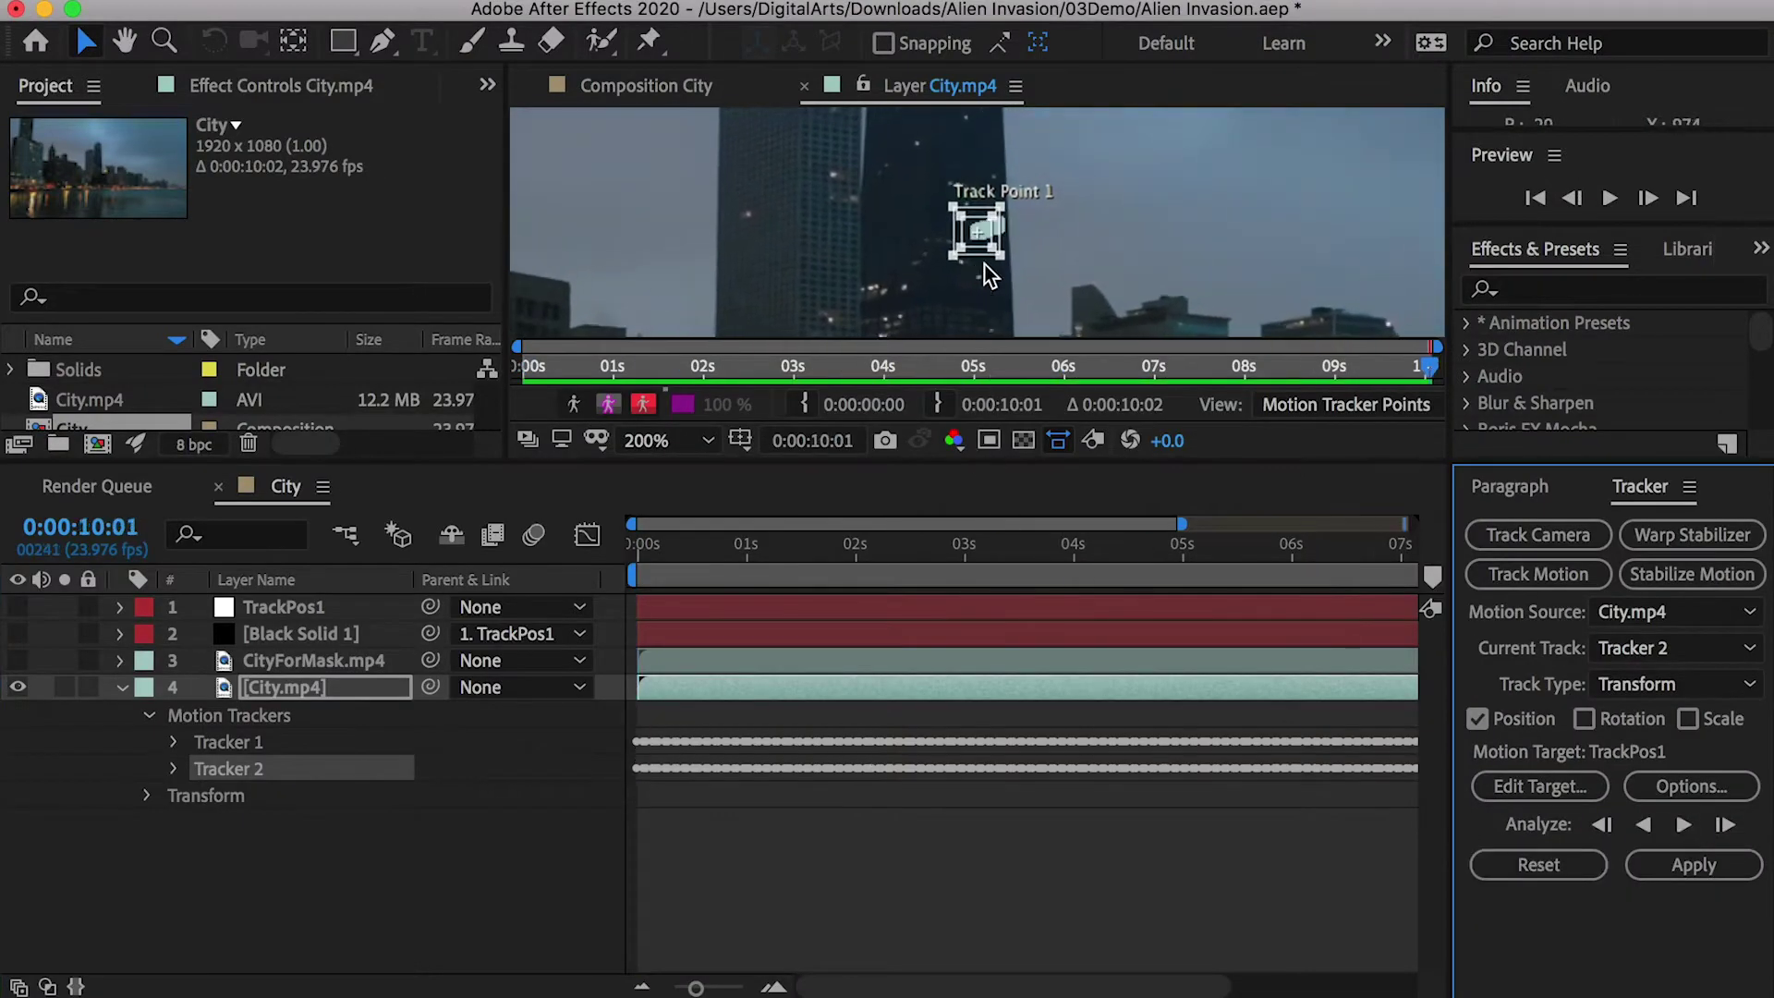
Create a null object and rename it TrackPos2
{"action": "right_click", "coordinate": [64, 887]}
{"action": "mouse_move", "coordinate": [139, 620]}
{"action": "left_click", "coordinate": [499, 790]}
{"action": "left_click_drag", "start_coordinate": [296, 684], "coordinate": [262, 617]}
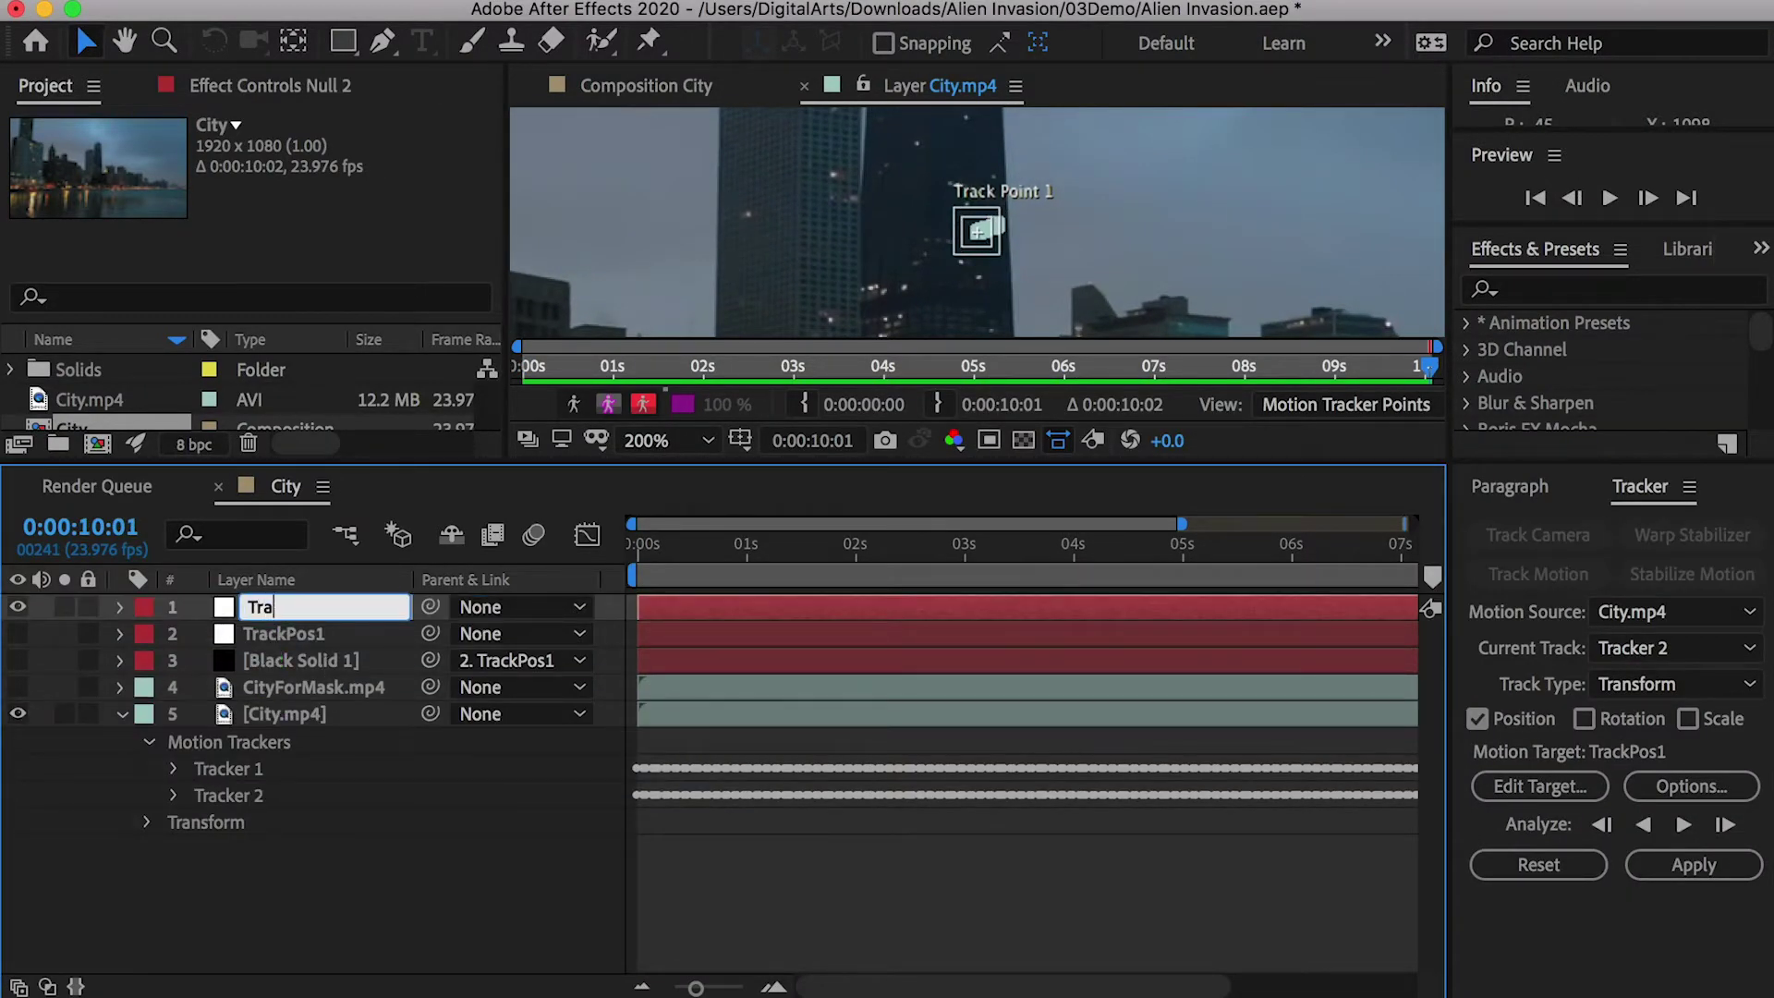
{"action": "type", "text": "TrackPos2"}
{"action": "key", "text": "Return"}
Set TrackPos2 as the motion target of Tracker 2 and apply the tracking in X and Y
{"action": "left_click", "coordinate": [1526, 787]}
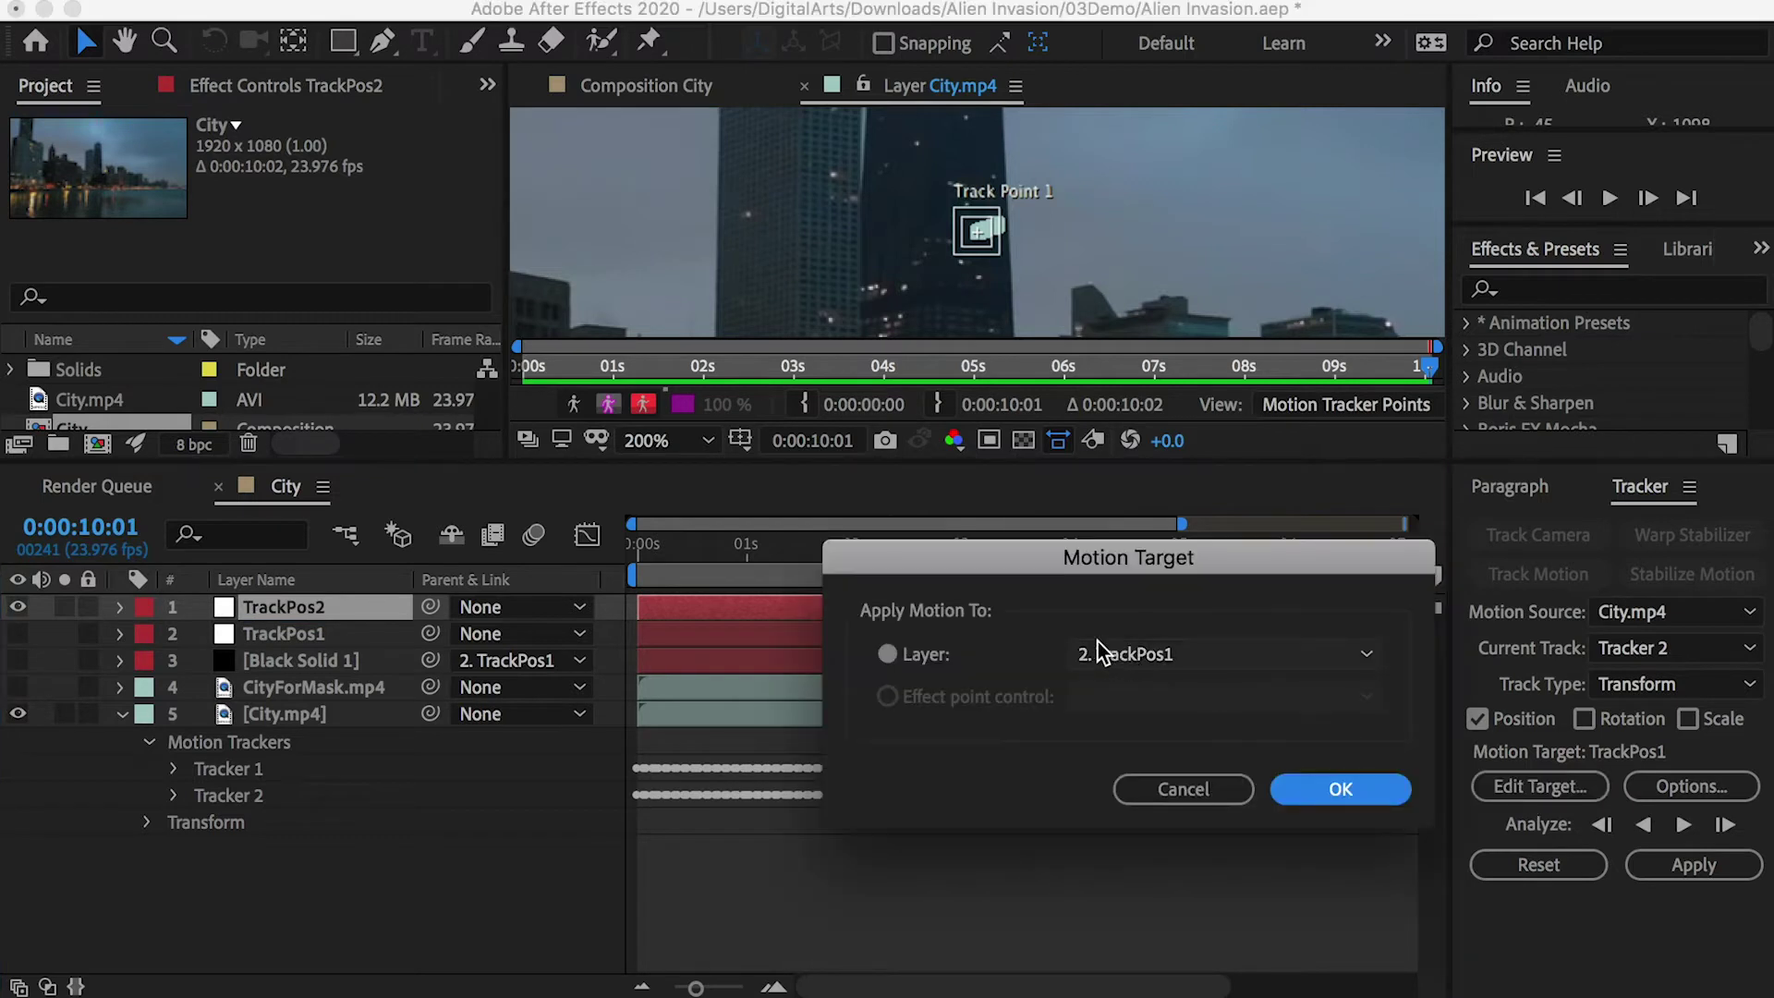
{"action": "left_click", "coordinate": [1155, 656]}
{"action": "left_click", "coordinate": [1156, 688]}
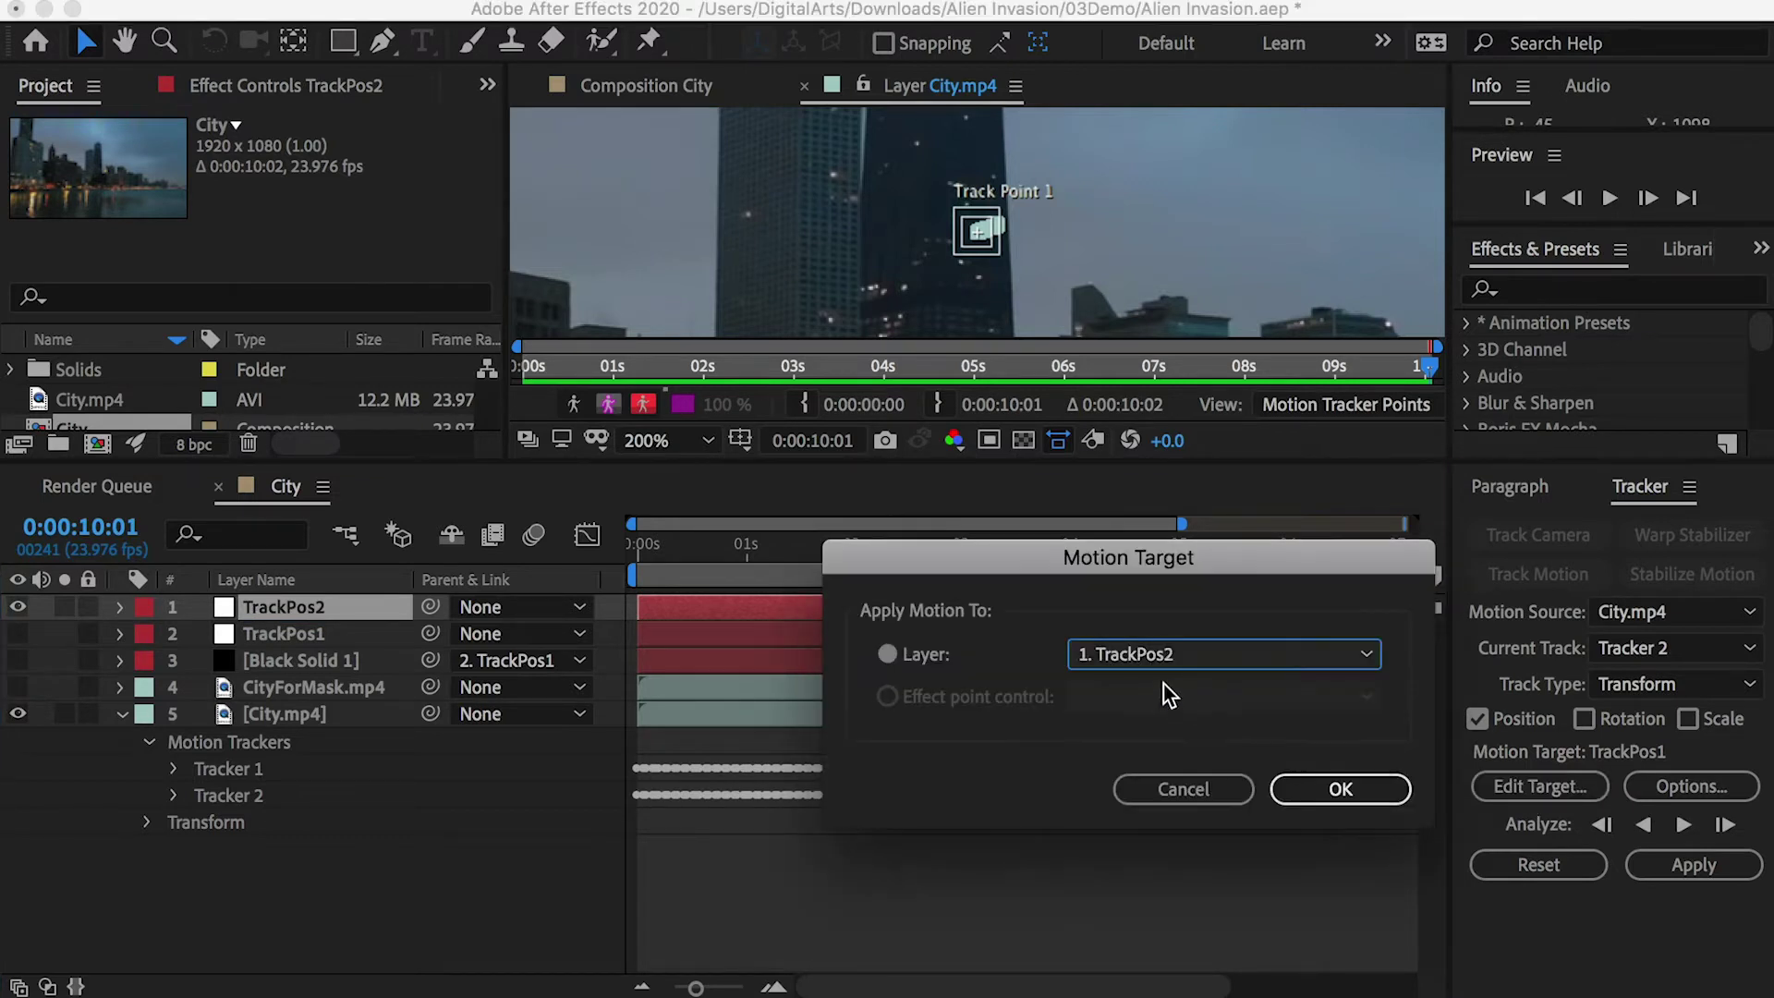
{"action": "left_click", "coordinate": [1340, 790]}
{"action": "left_click", "coordinate": [1706, 871]}
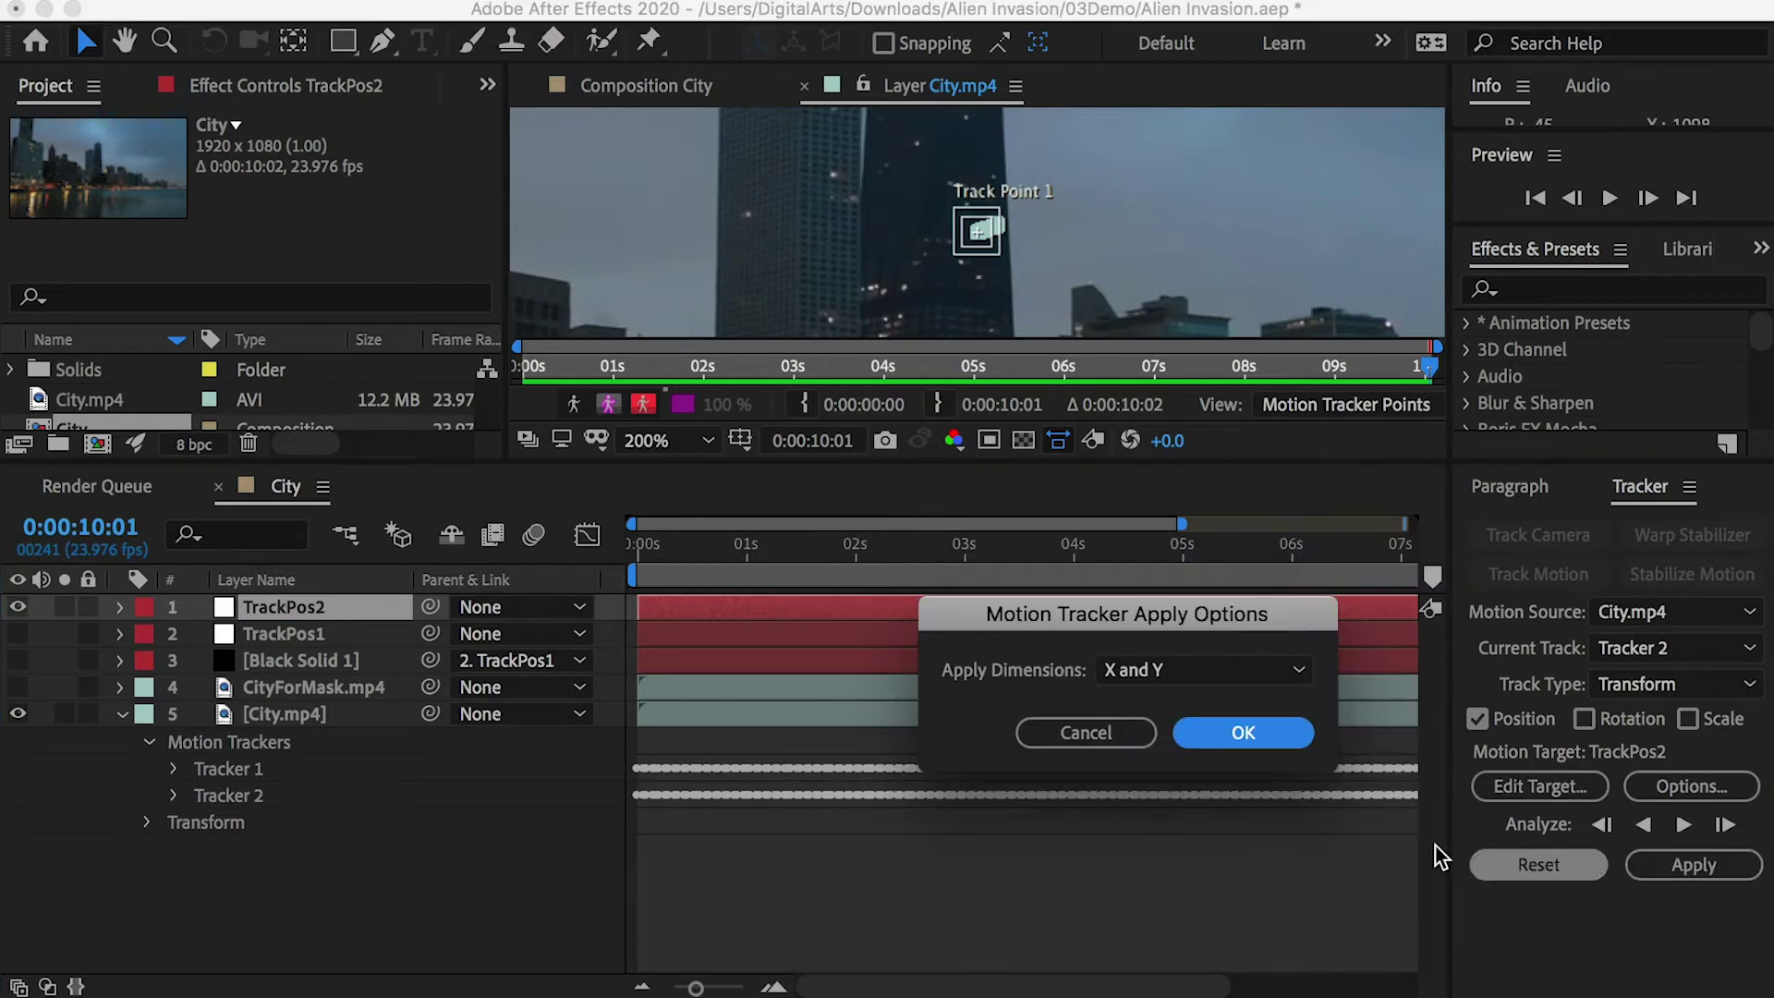
{"action": "left_click", "coordinate": [1243, 733]}
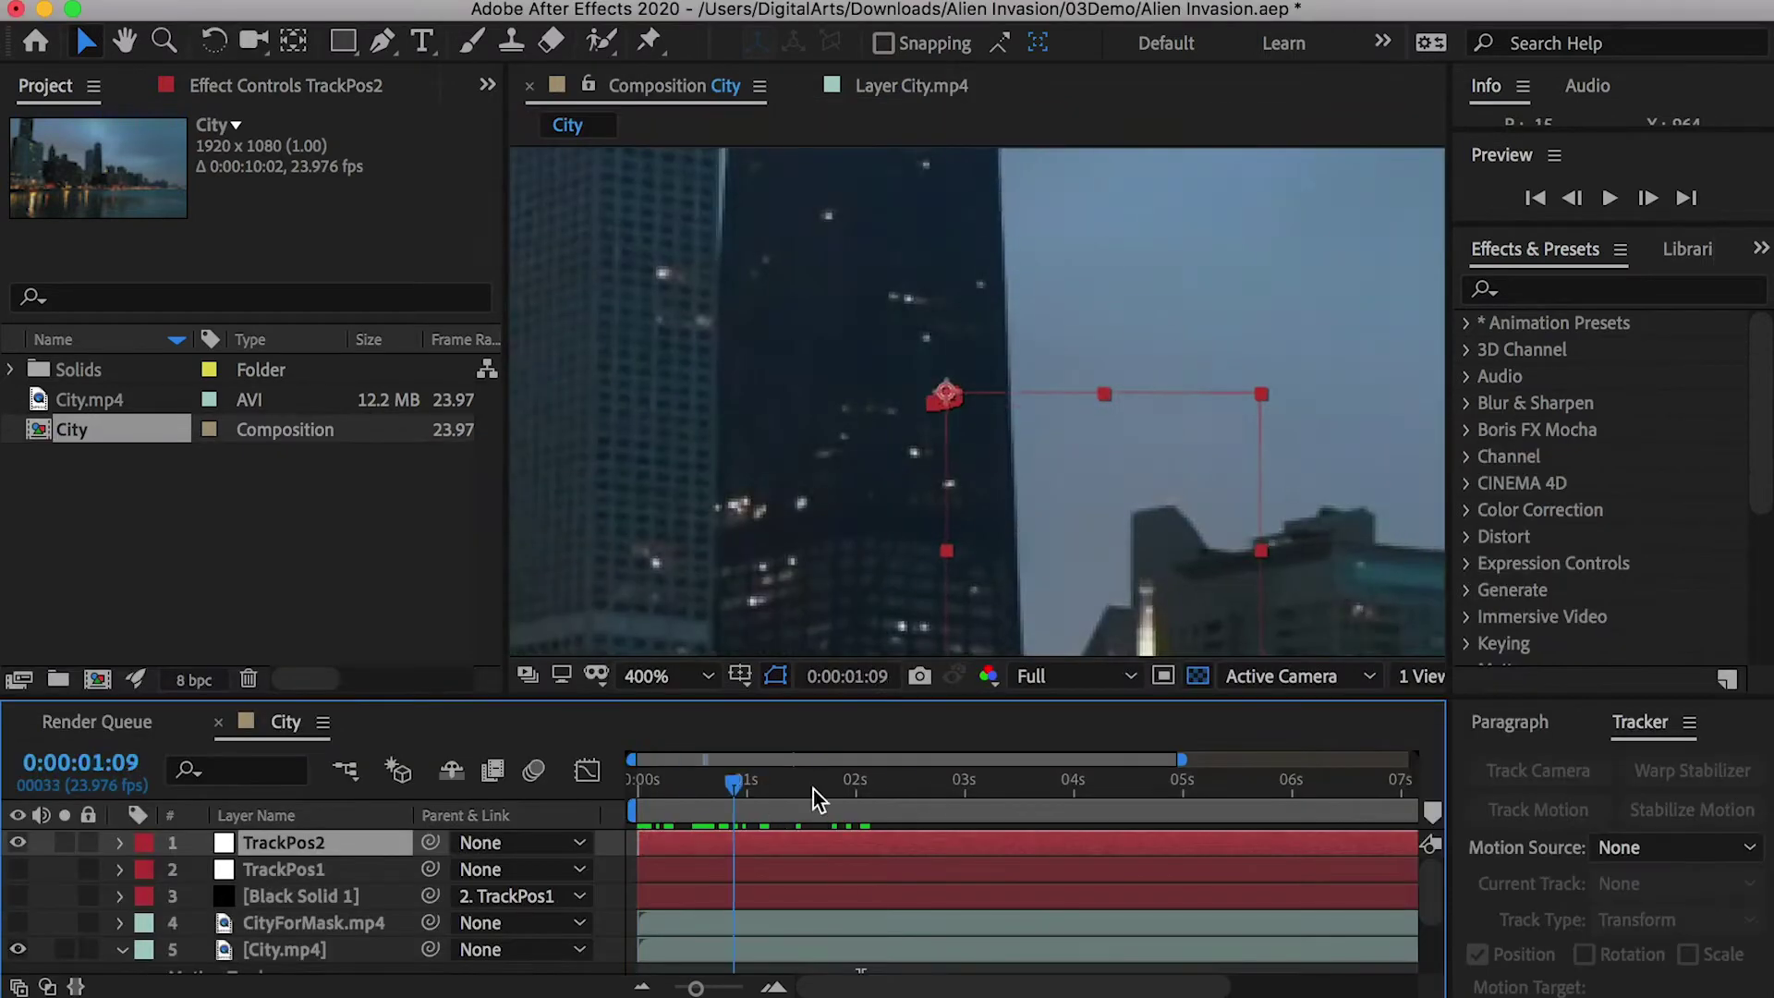
Create a second black solid and place it directly below TrackPos2 in the layer order
{"action": "right_click", "coordinate": [65, 877]}
{"action": "mouse_move", "coordinate": [120, 894]}
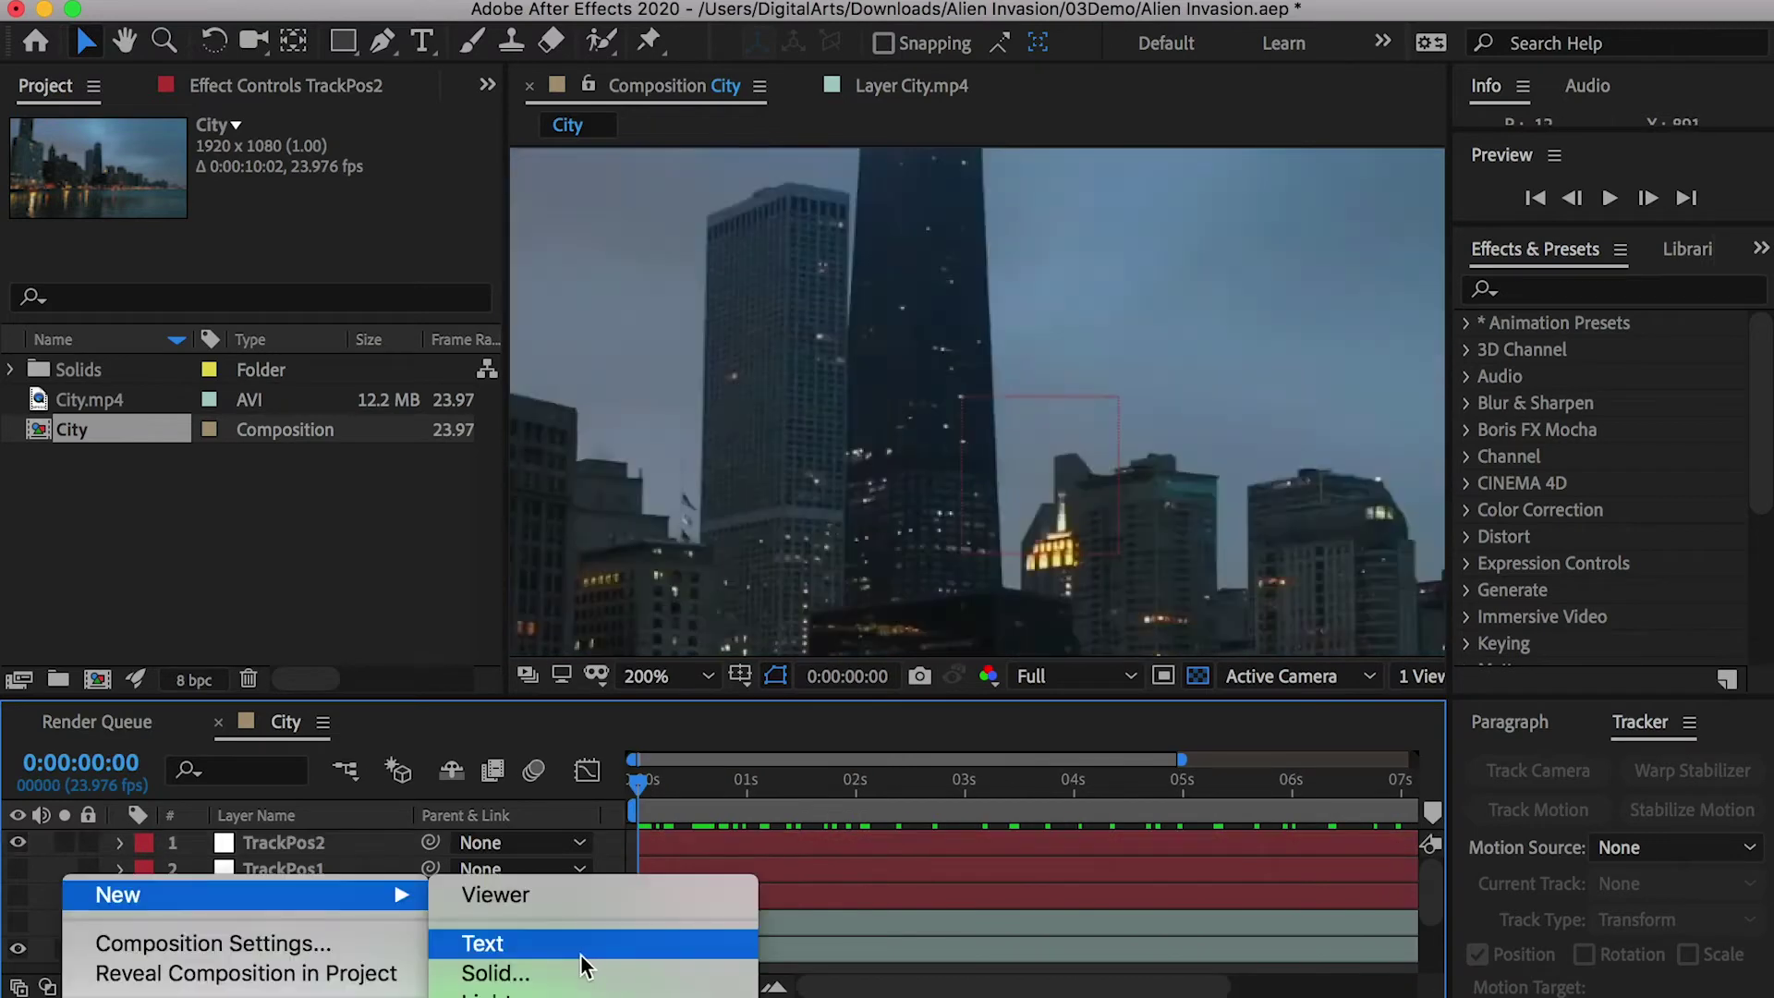
{"action": "left_click", "coordinate": [557, 975]}
{"action": "left_click", "coordinate": [1556, 619]}
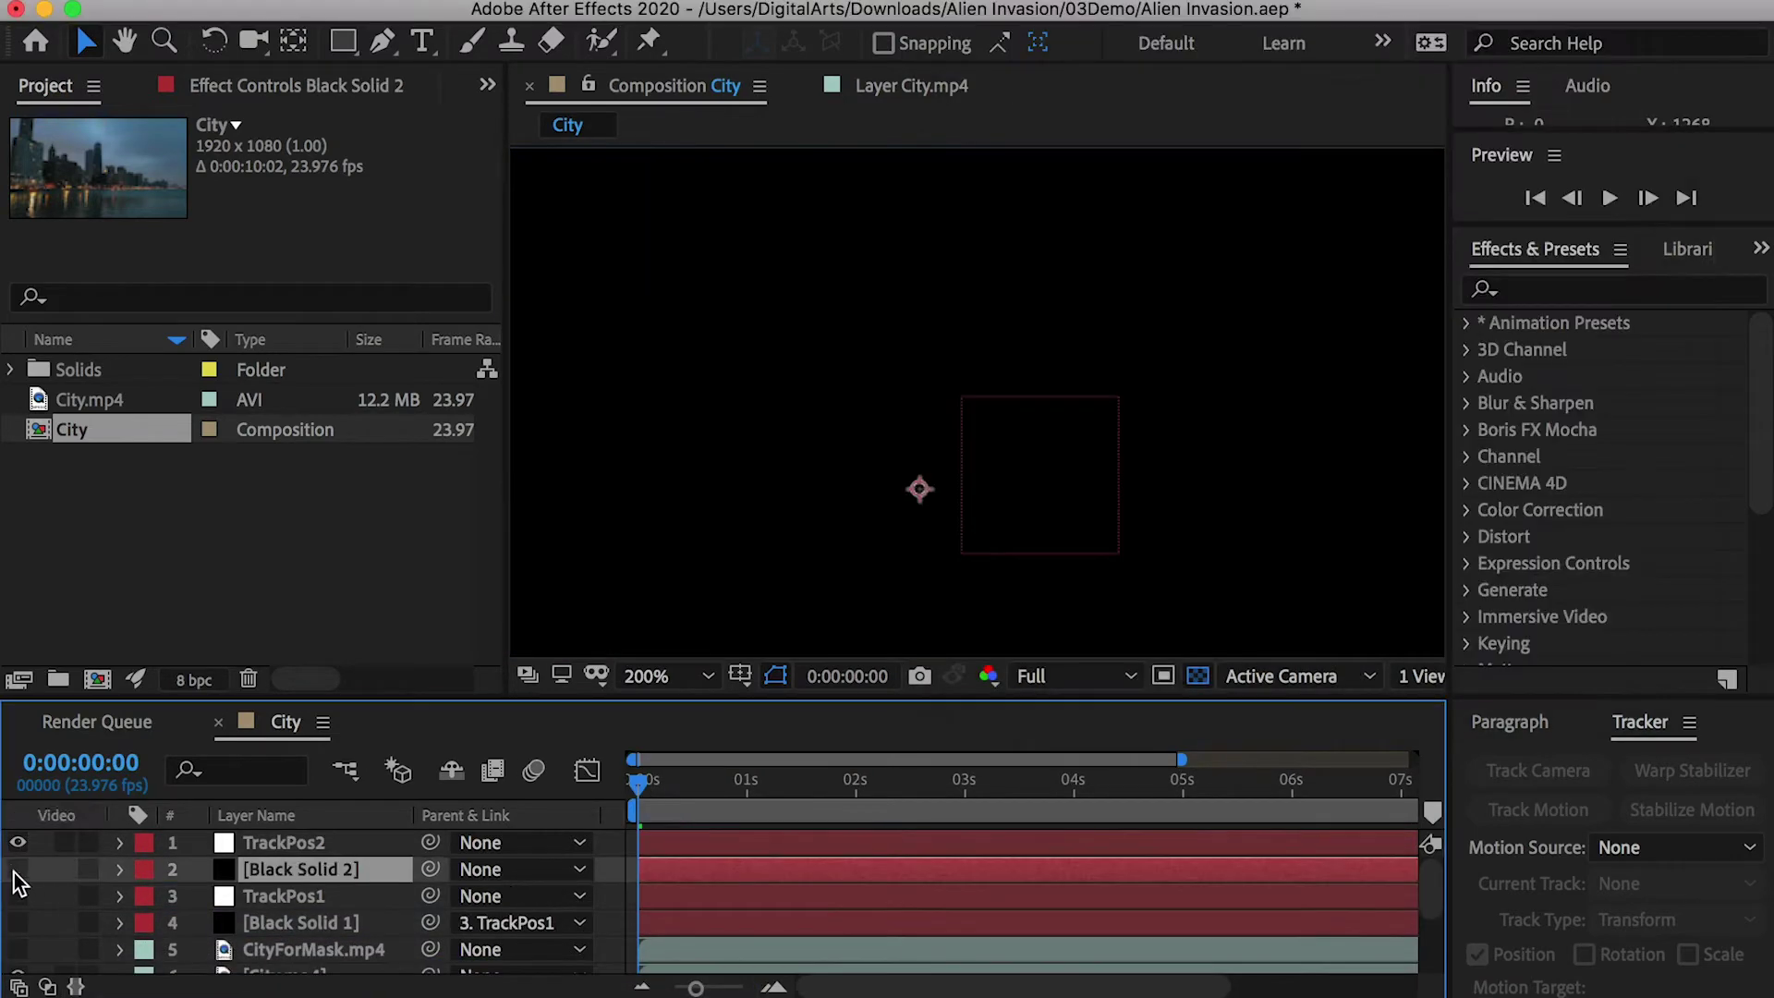
With Black Solid 2 hidden, trace a closed Pen tool mask on it around the two tall towers and adjoining rooftops, extending below the water
{"action": "left_click", "coordinate": [17, 868]}
{"action": "left_click", "coordinate": [382, 41]}
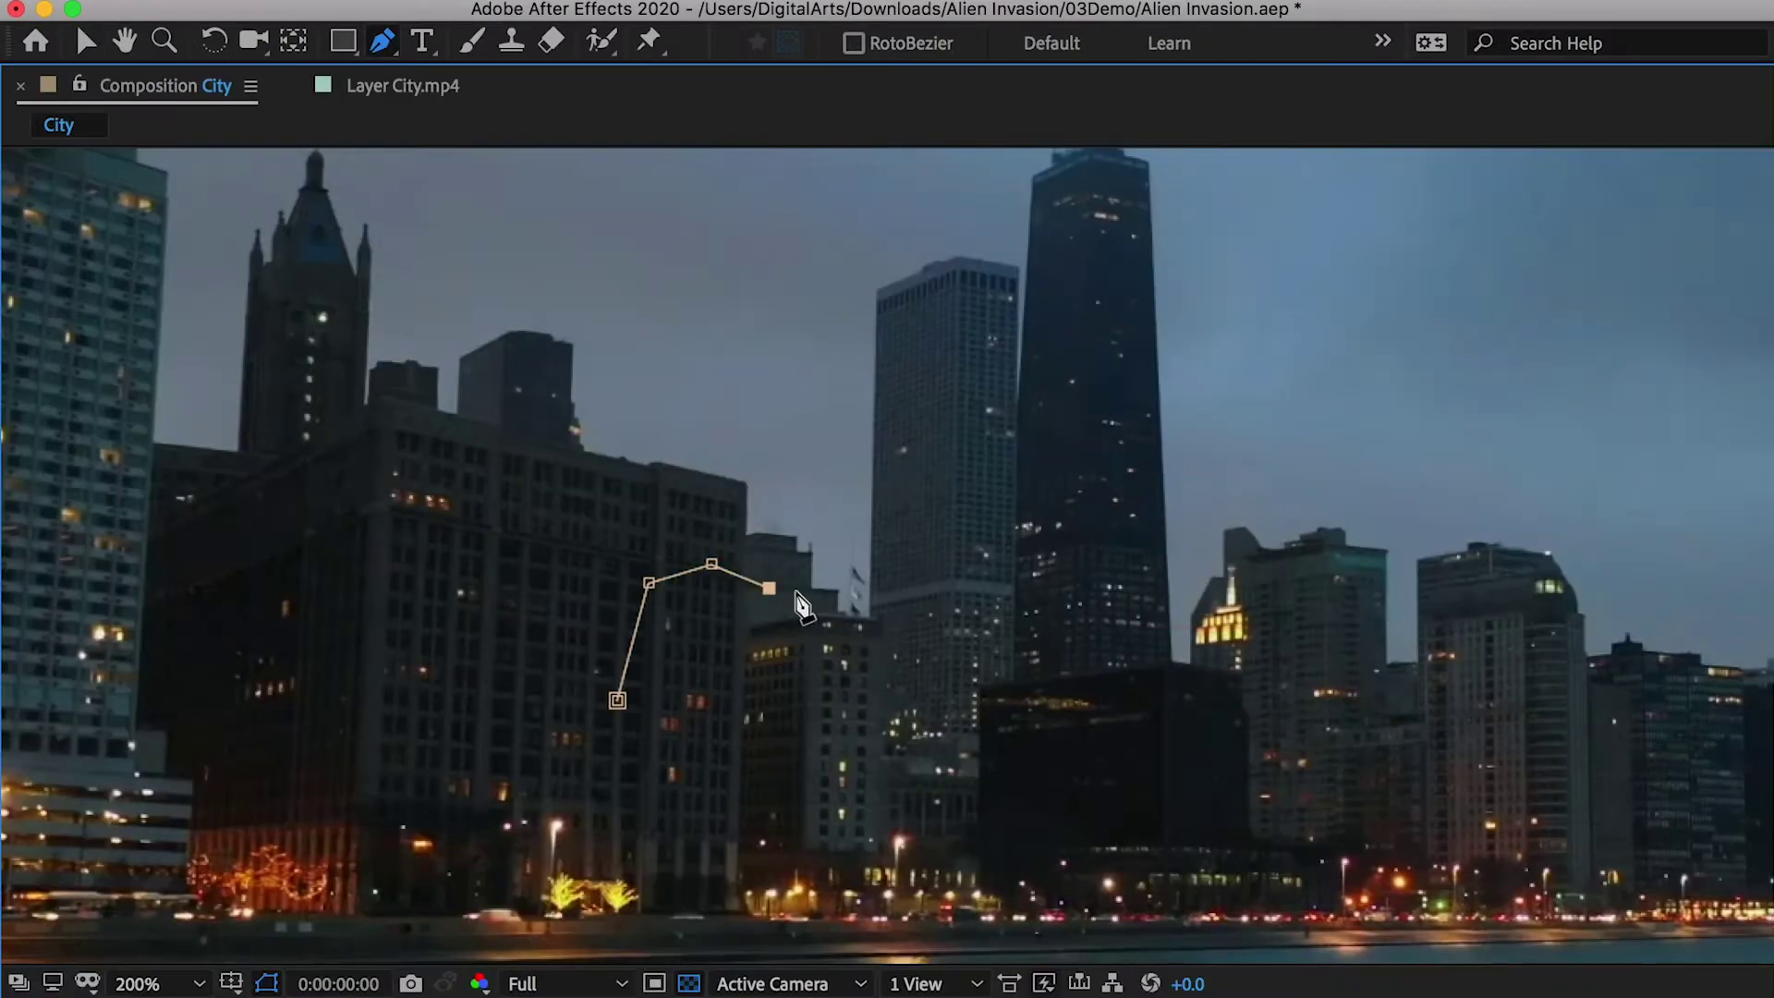
{"action": "left_click", "coordinate": [970, 504]}
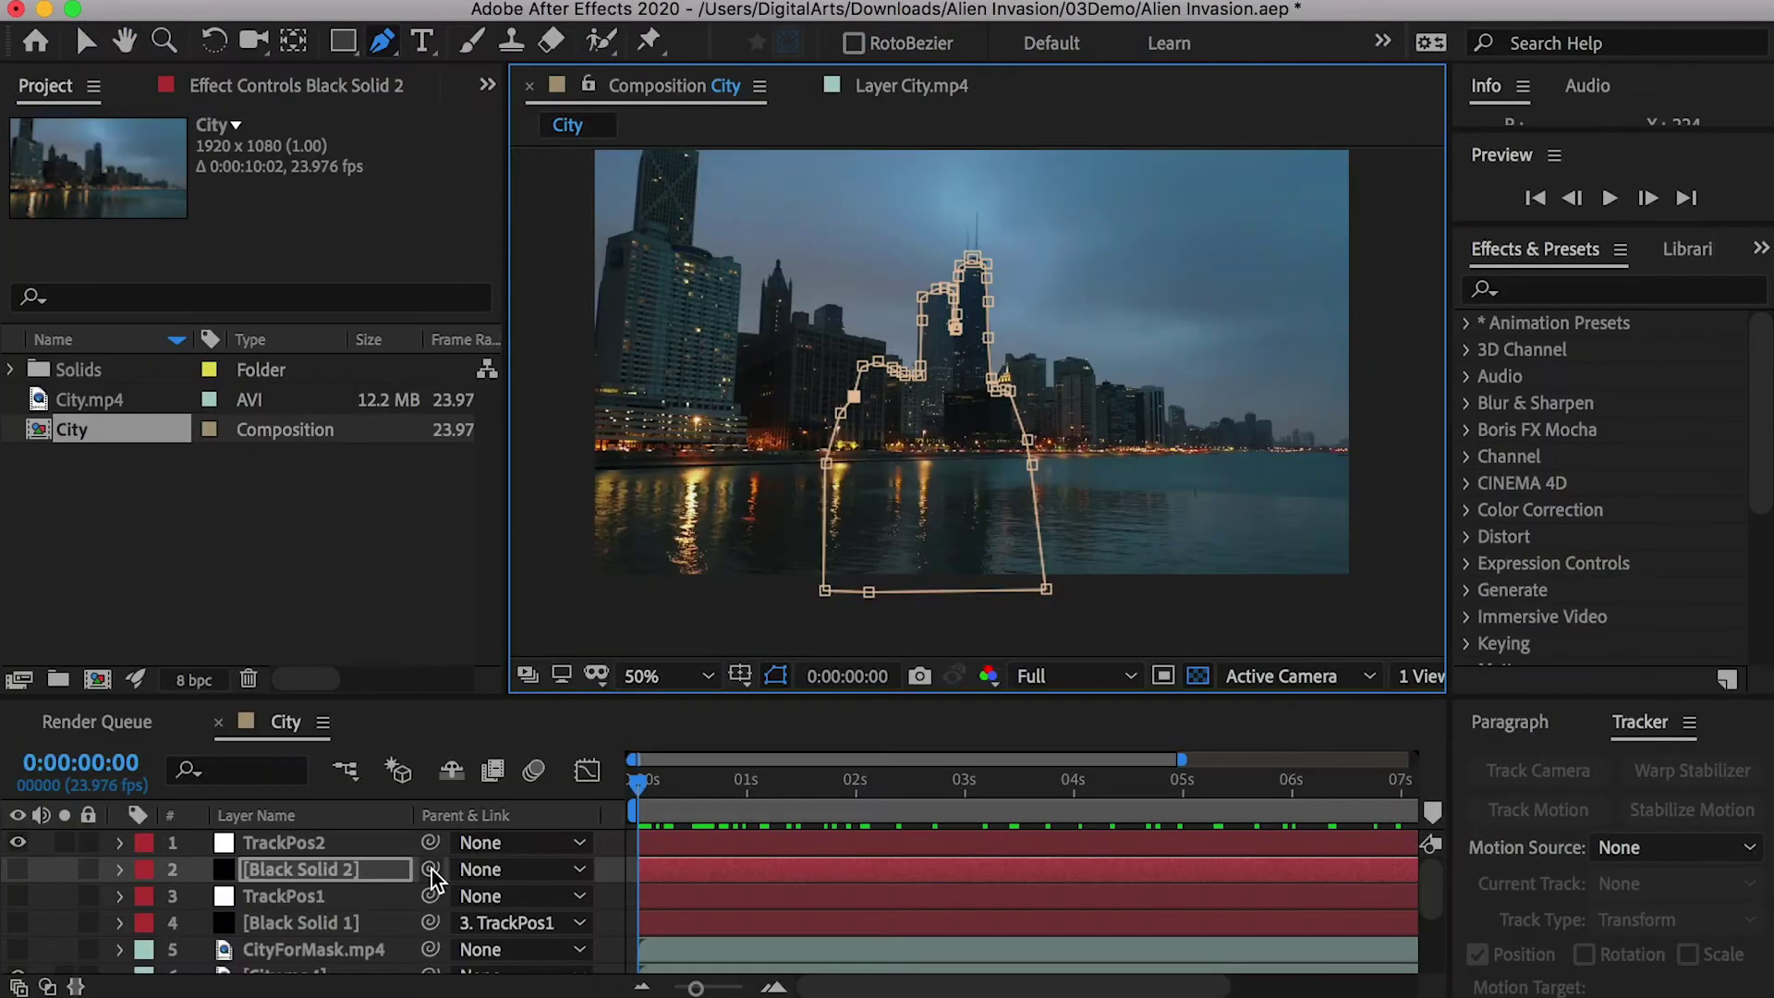
Parent Black Solid 2 to the TrackPos2 null and scrub the whole clip to check how the mask follows the towers
{"action": "left_click_drag", "start_coordinate": [432, 878], "coordinate": [270, 844]}
{"action": "left_click", "coordinate": [18, 868]}
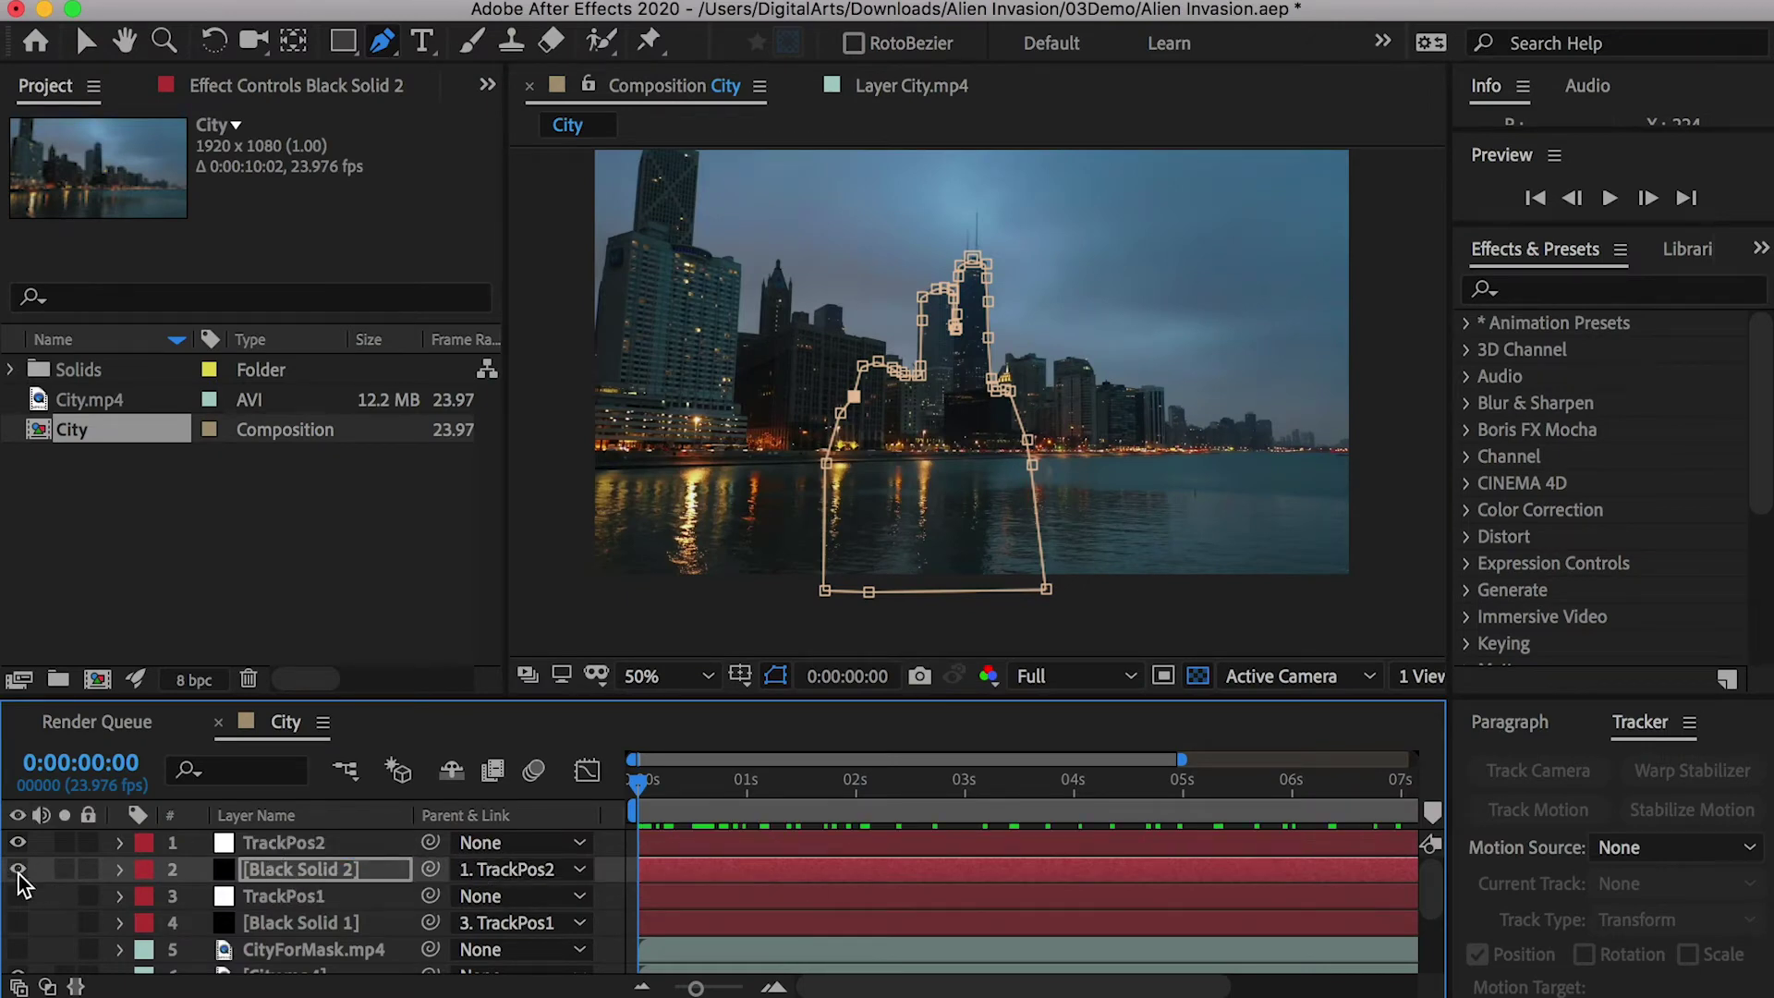
{"action": "left_click_drag", "start_coordinate": [637, 784], "coordinate": [1423, 796]}
{"action": "scroll", "coordinate": [1007, 300], "scroll_direction": "up", "scroll_amount": 1}
{"action": "left_click", "coordinate": [18, 869]}
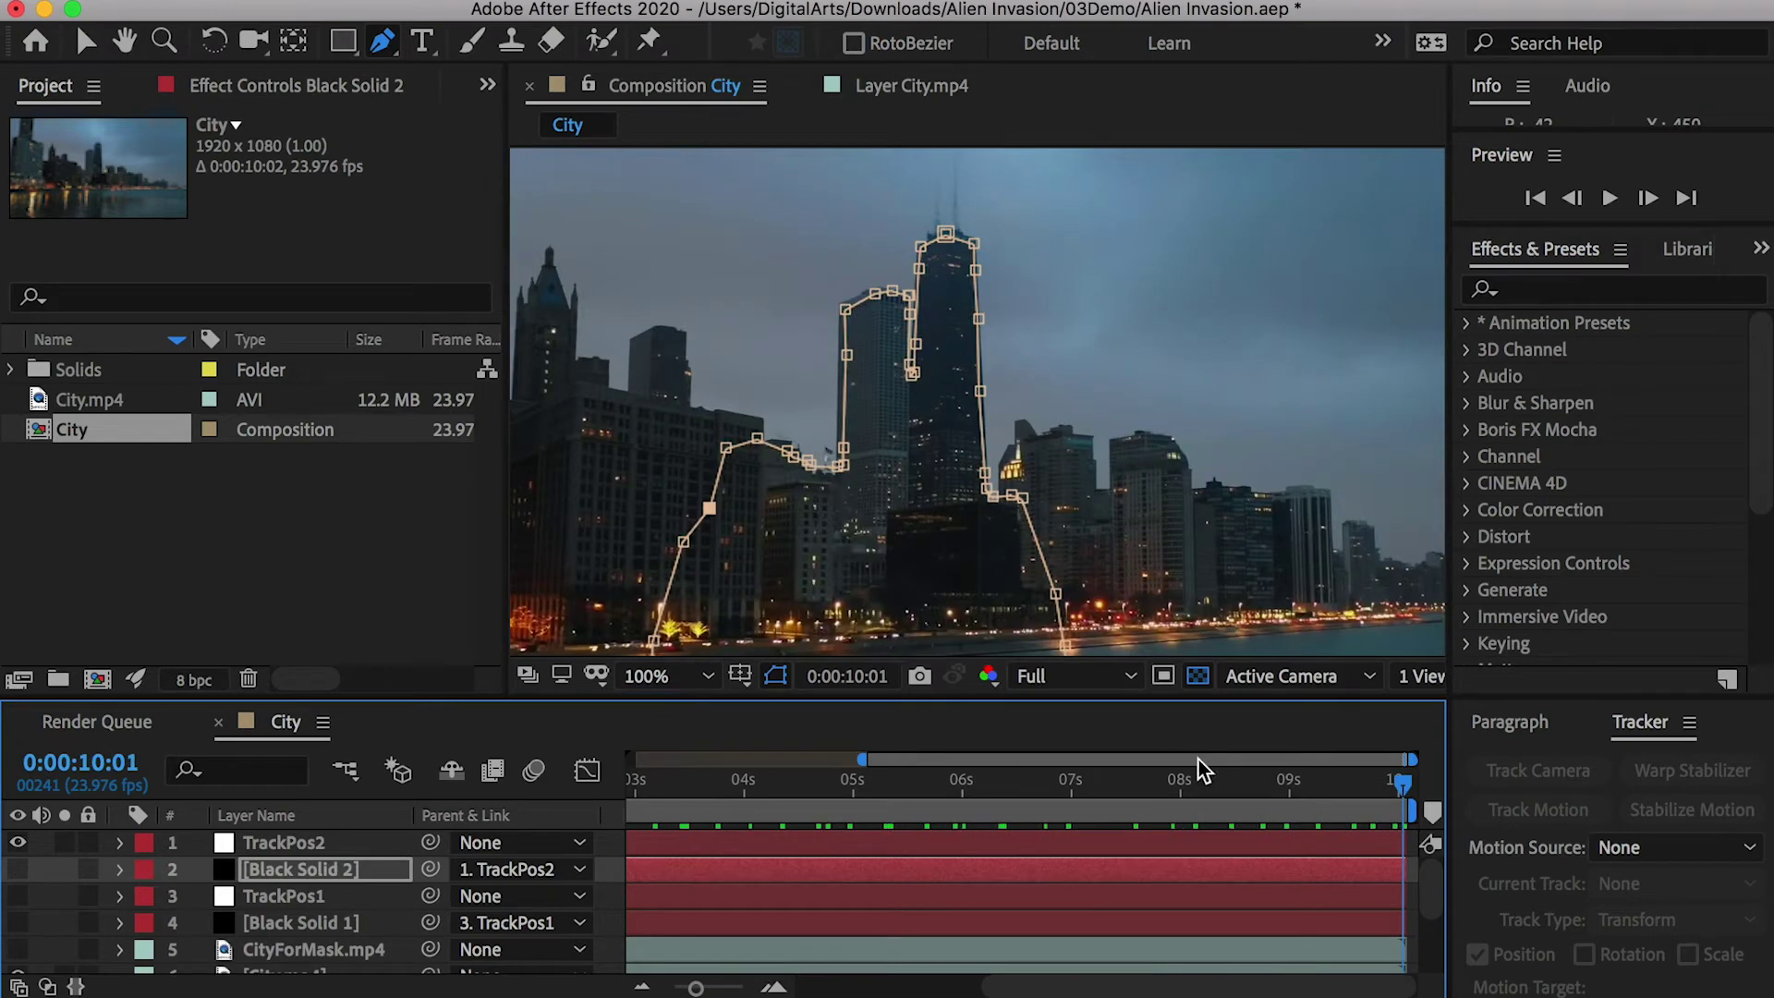
{"action": "key", "text": "period"}
{"action": "left_click_drag", "start_coordinate": [1350, 788], "coordinate": [366, 709]}
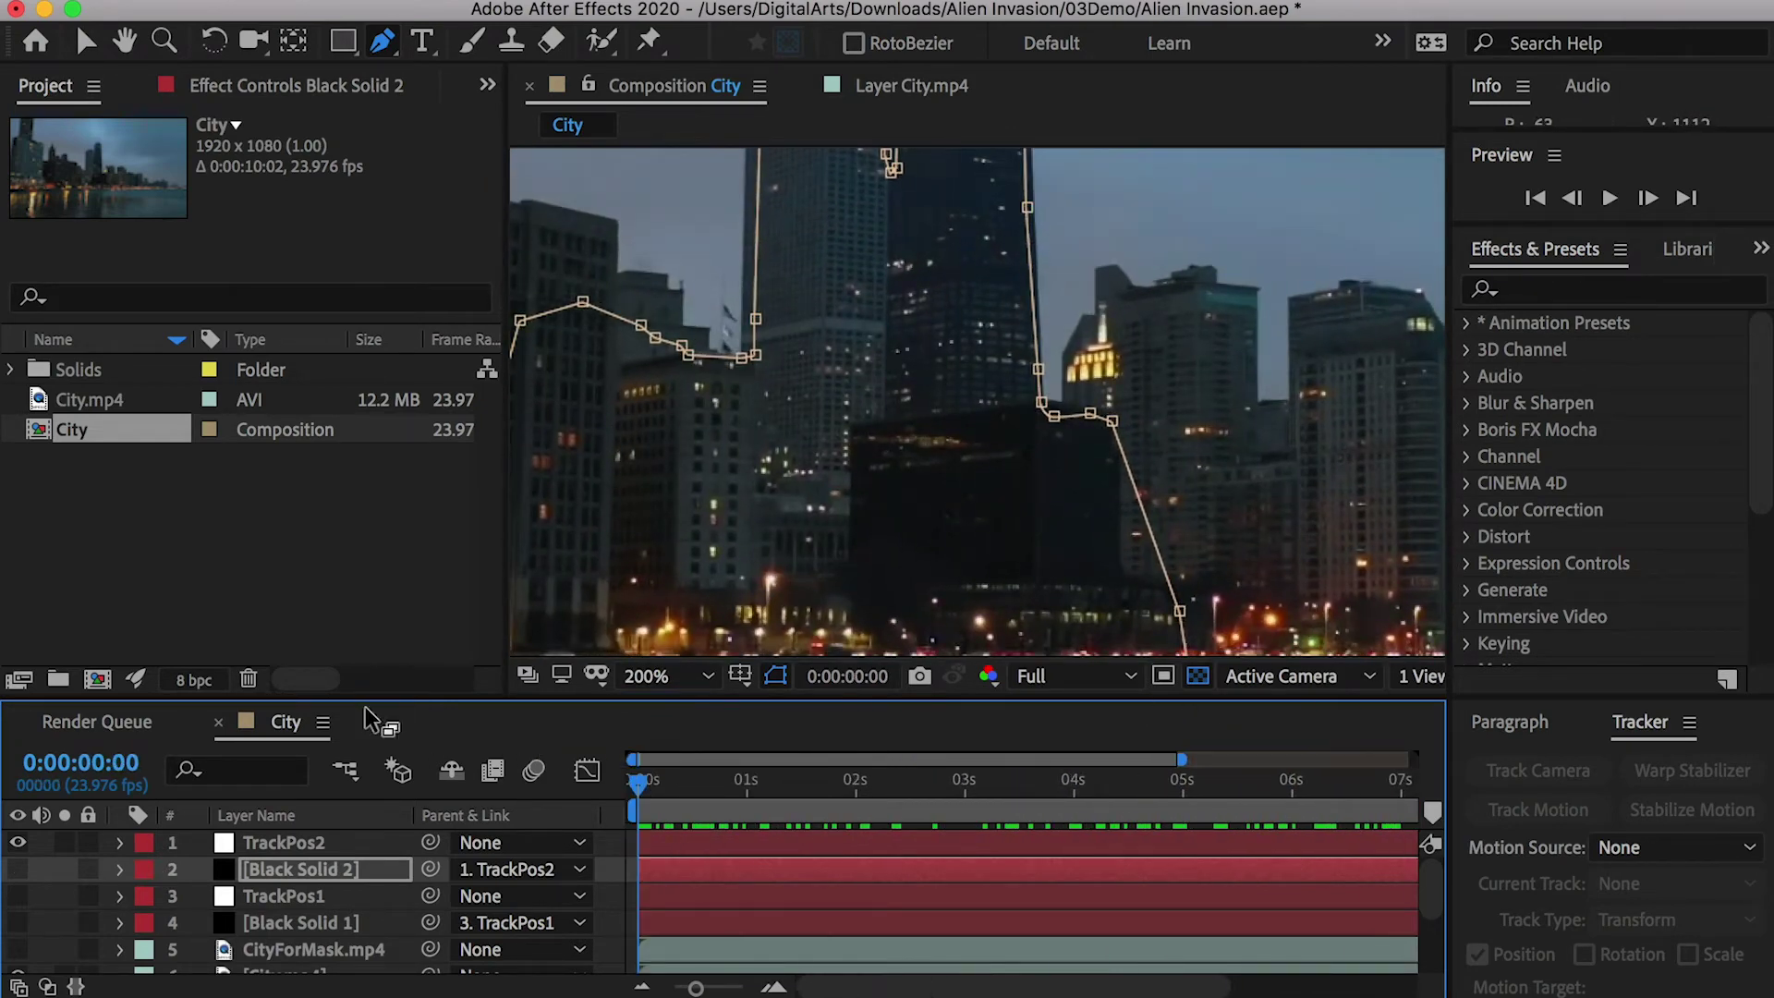
Set a Mask Path keyframe on Black Solid 2's Mask 1 at the first frame
{"action": "left_click", "coordinate": [119, 869]}
{"action": "left_click", "coordinate": [176, 926]}
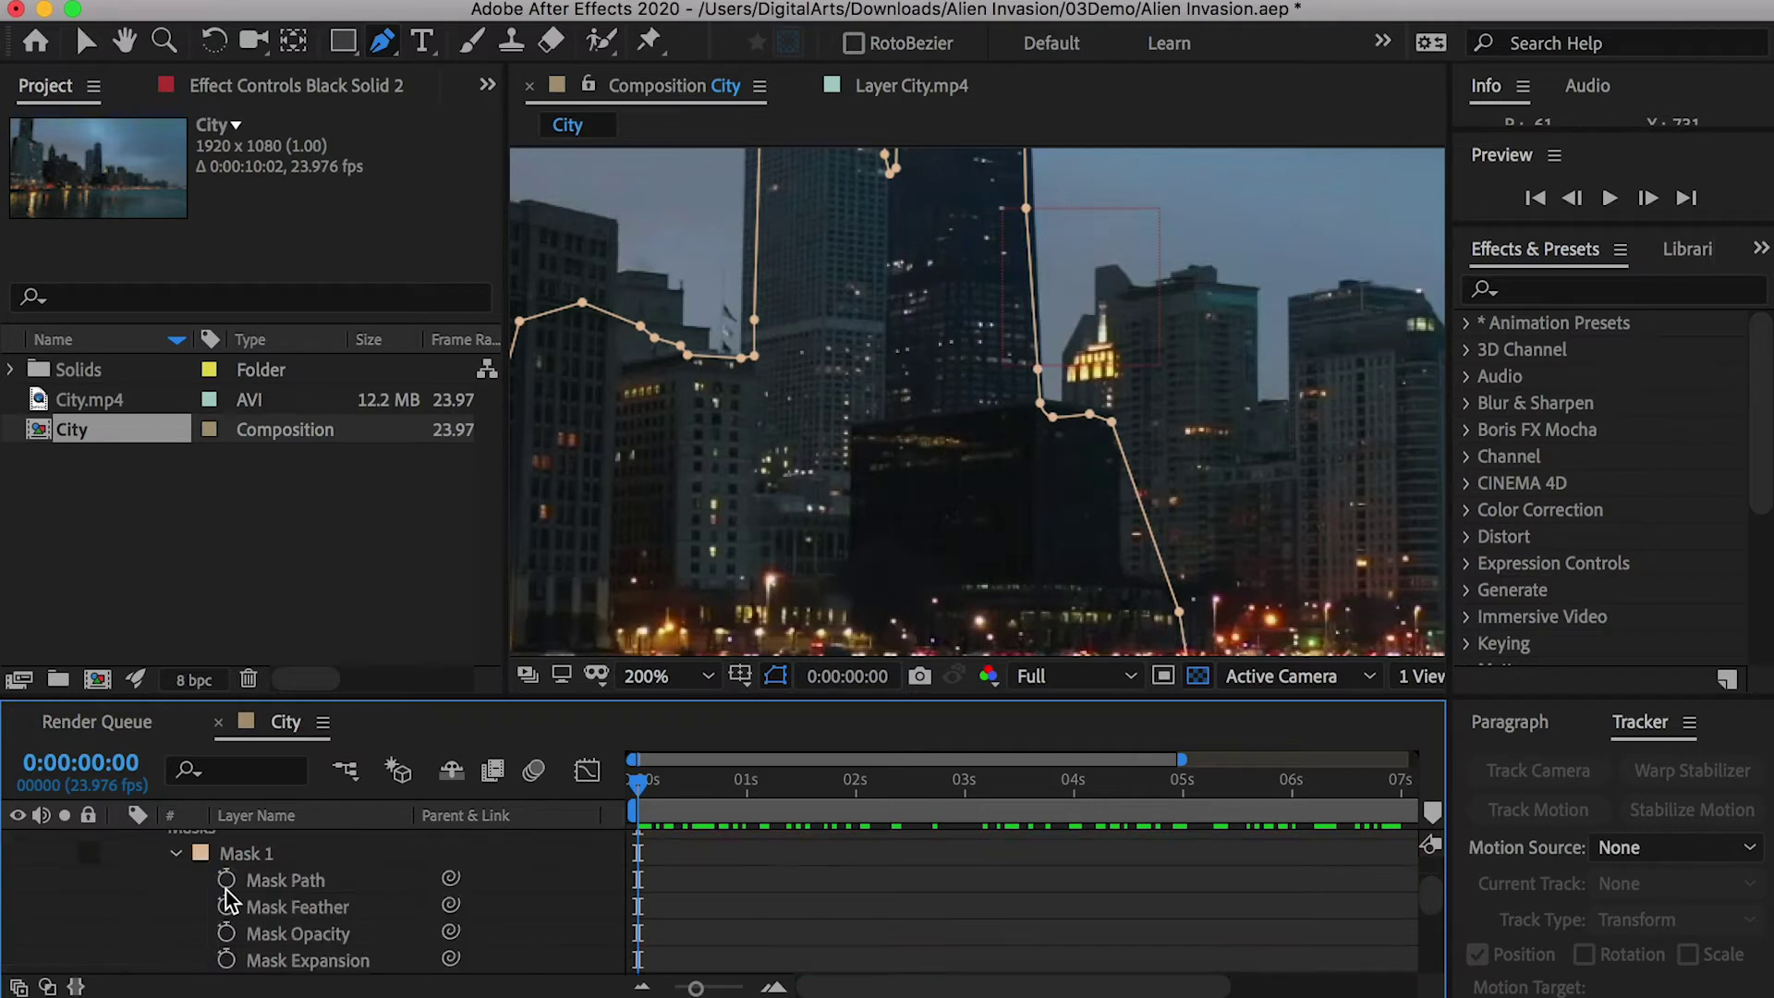
{"action": "left_click", "coordinate": [226, 879]}
At the last frame, reshape Black Solid 2's mask points to follow the black building's roof and neighbouring rooftops, and scrub the result
{"action": "key", "text": "End"}
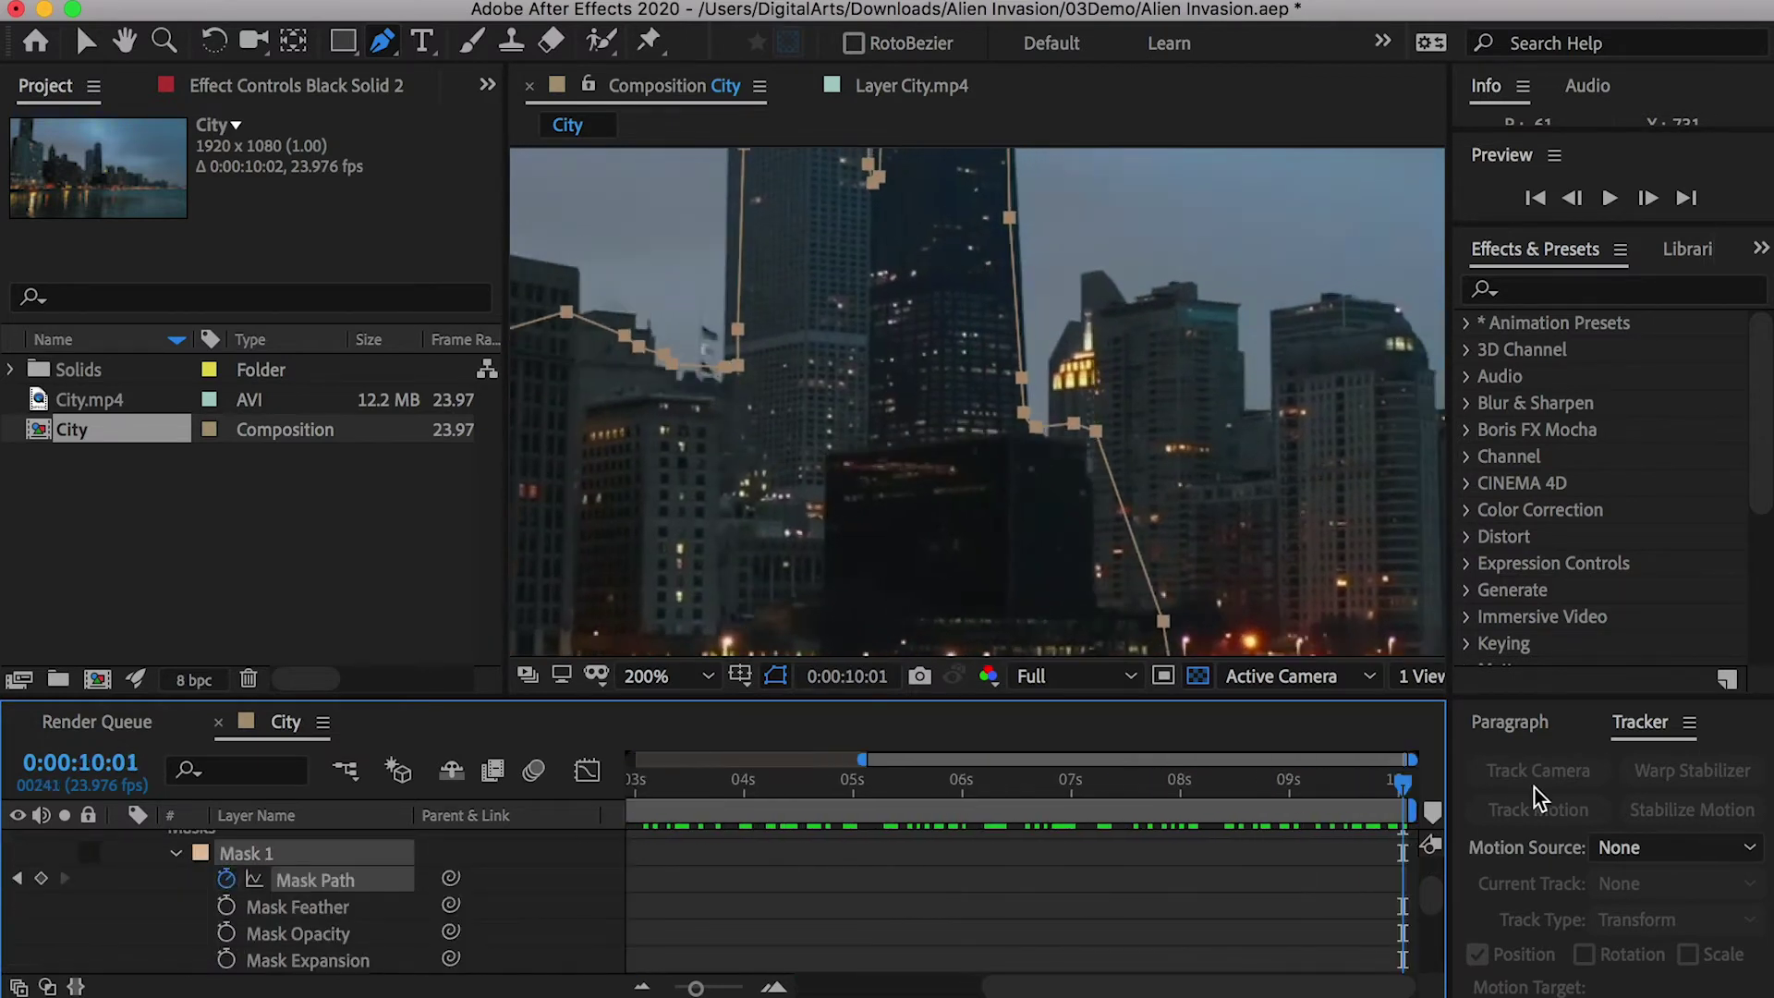
{"action": "left_click", "coordinate": [86, 41]}
{"action": "left_click_drag", "start_coordinate": [1036, 426], "coordinate": [1098, 467]}
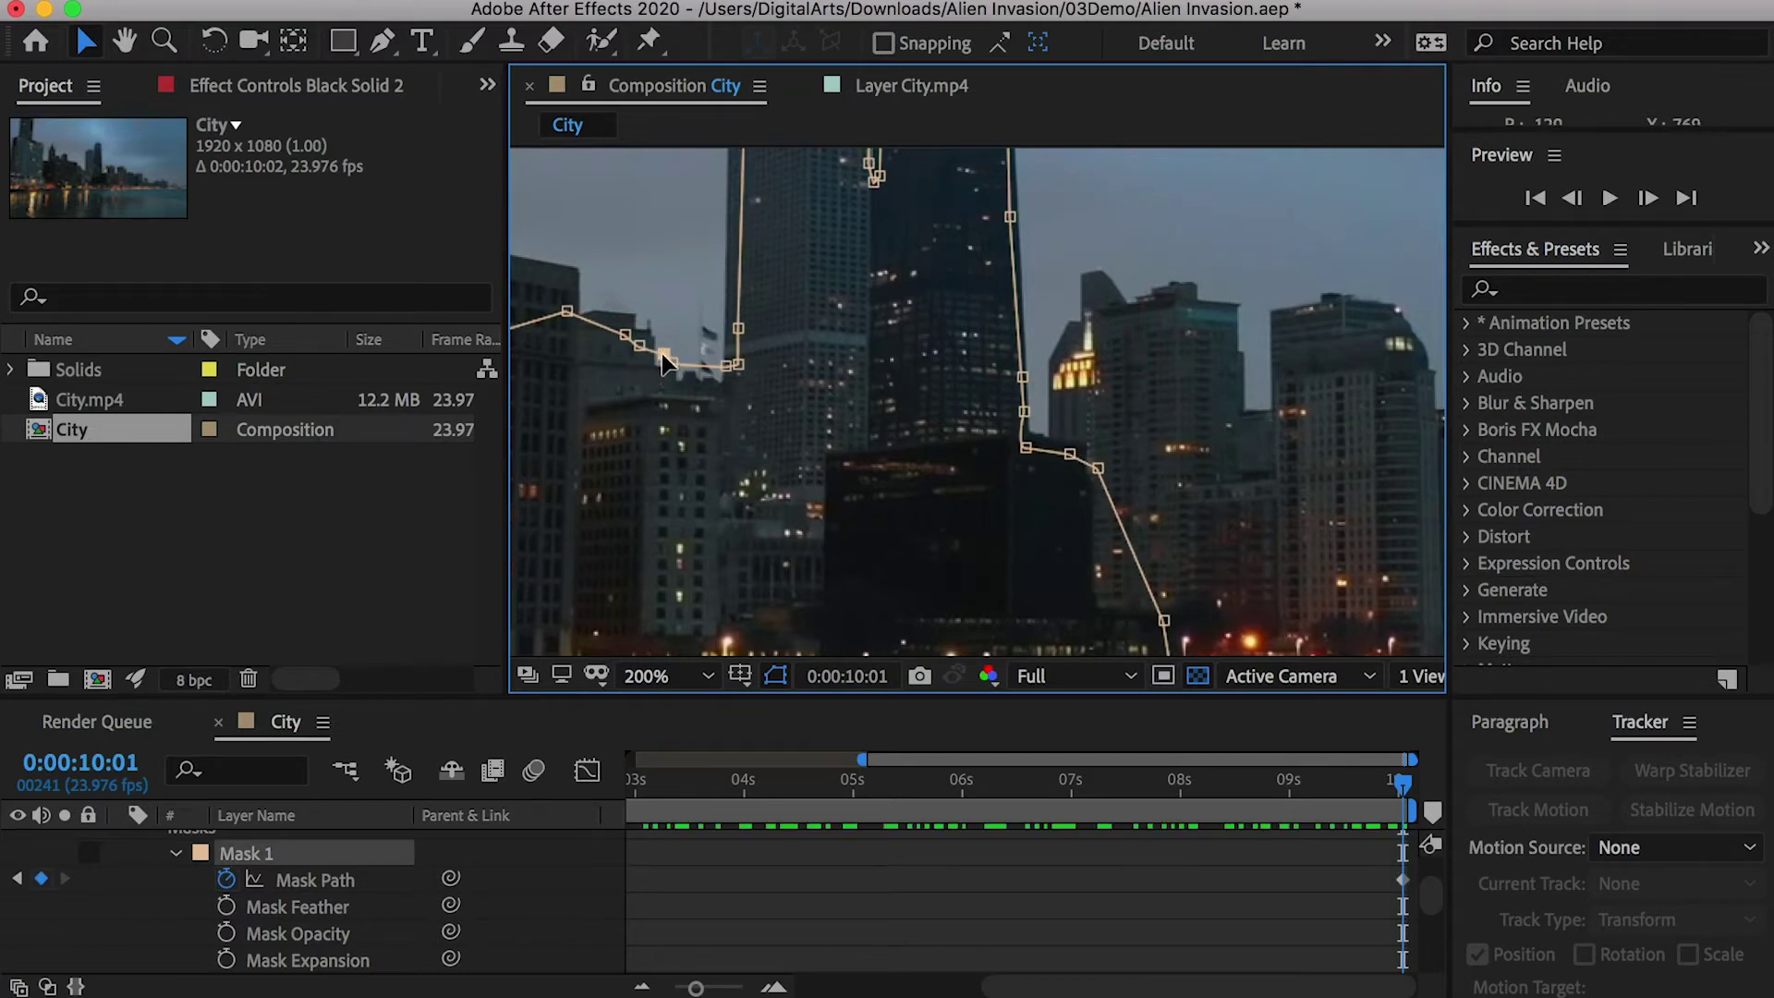
{"action": "left_click_drag", "start_coordinate": [1403, 784], "coordinate": [1553, 802]}
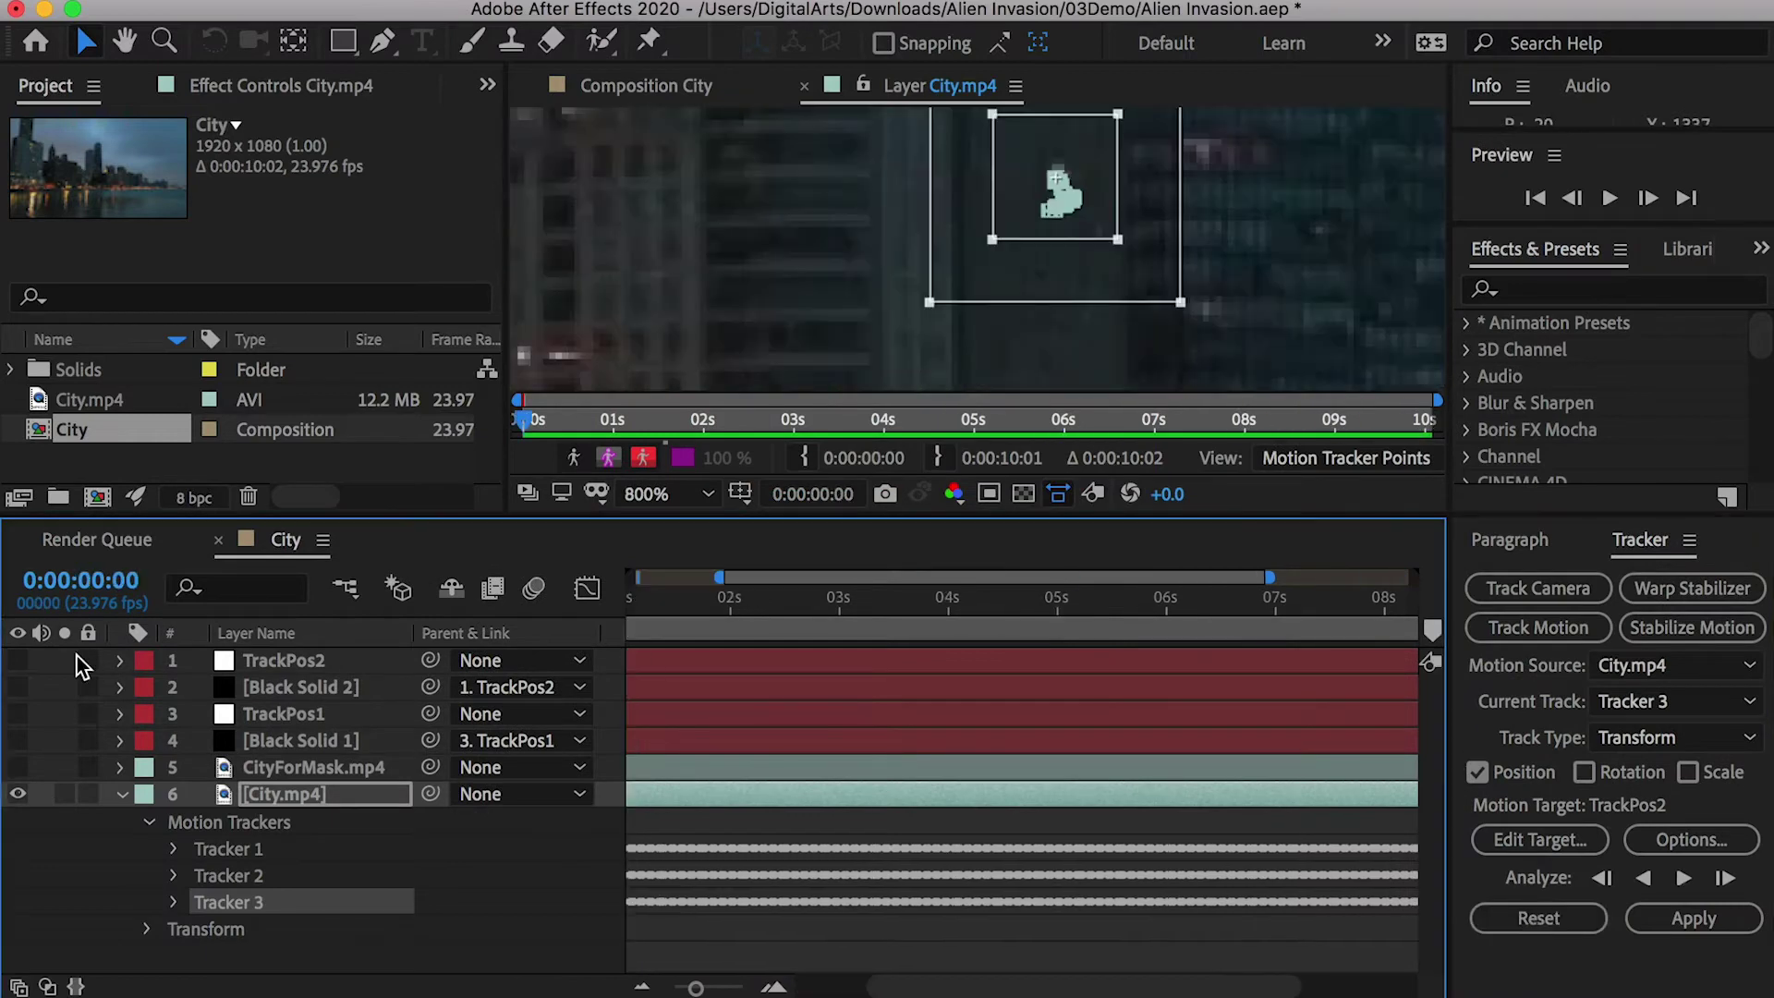
Create a null named TrackPos3 and apply Tracker 3's motion to it
{"action": "right_click", "coordinate": [51, 656]}
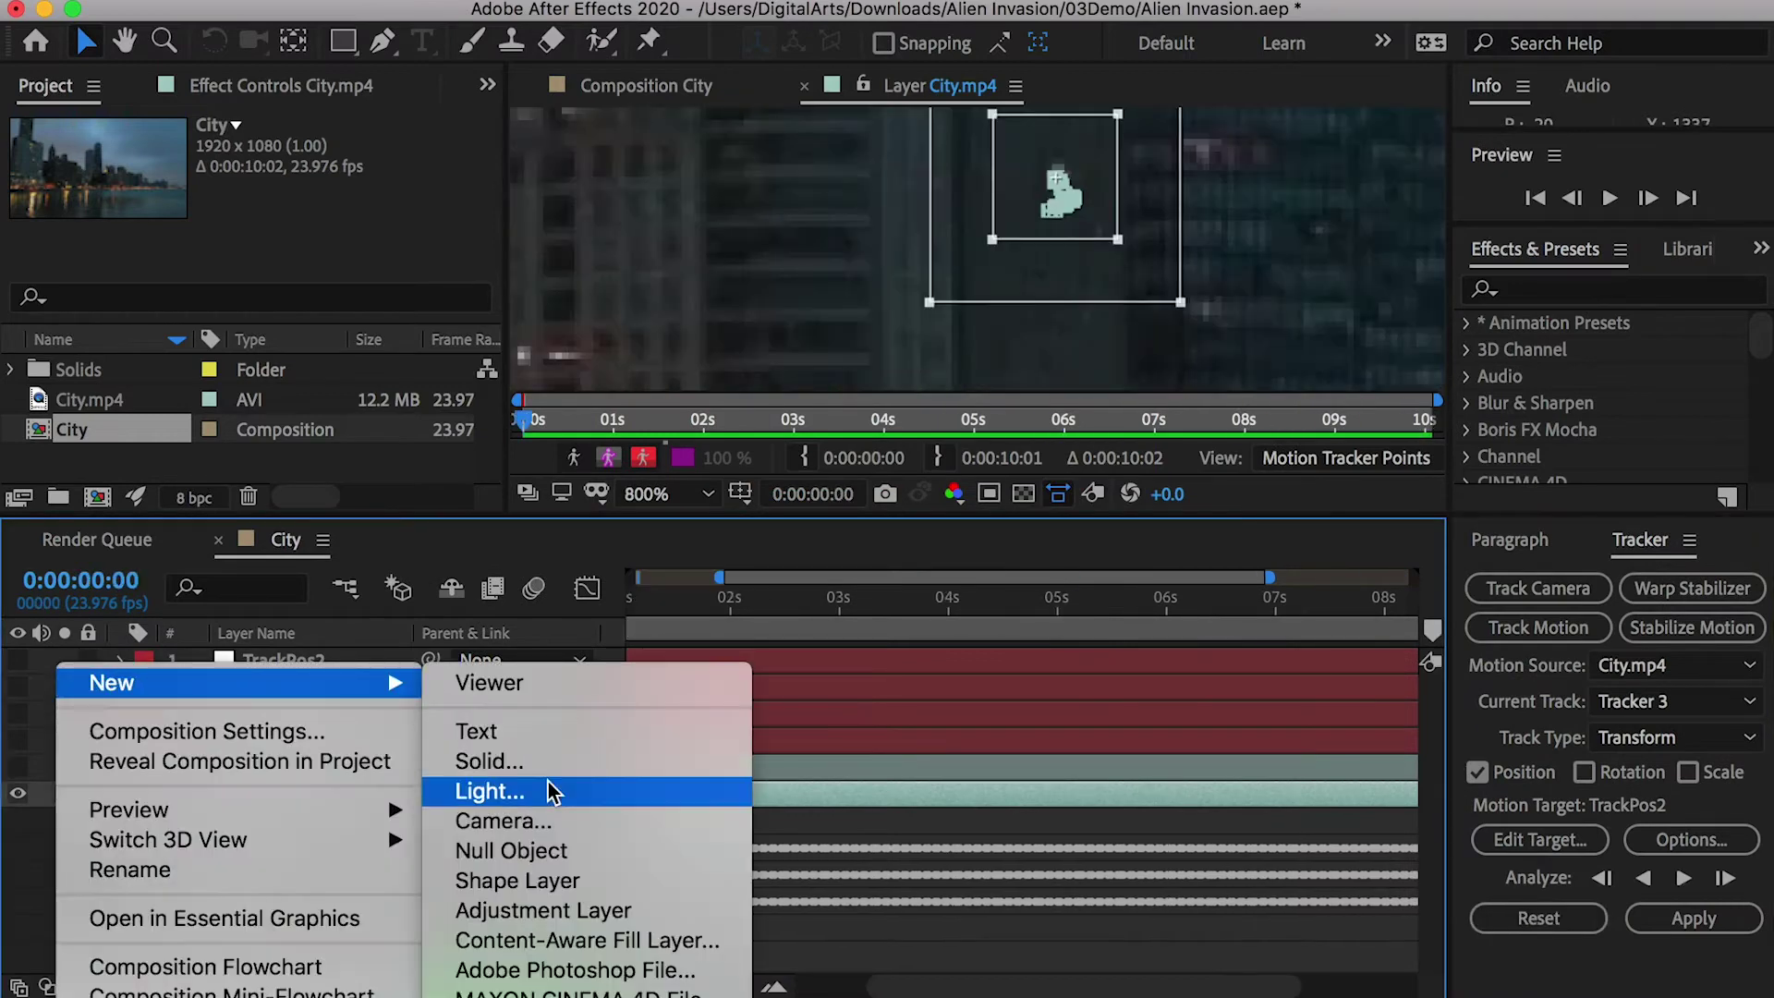
{"action": "left_click", "coordinate": [554, 736]}
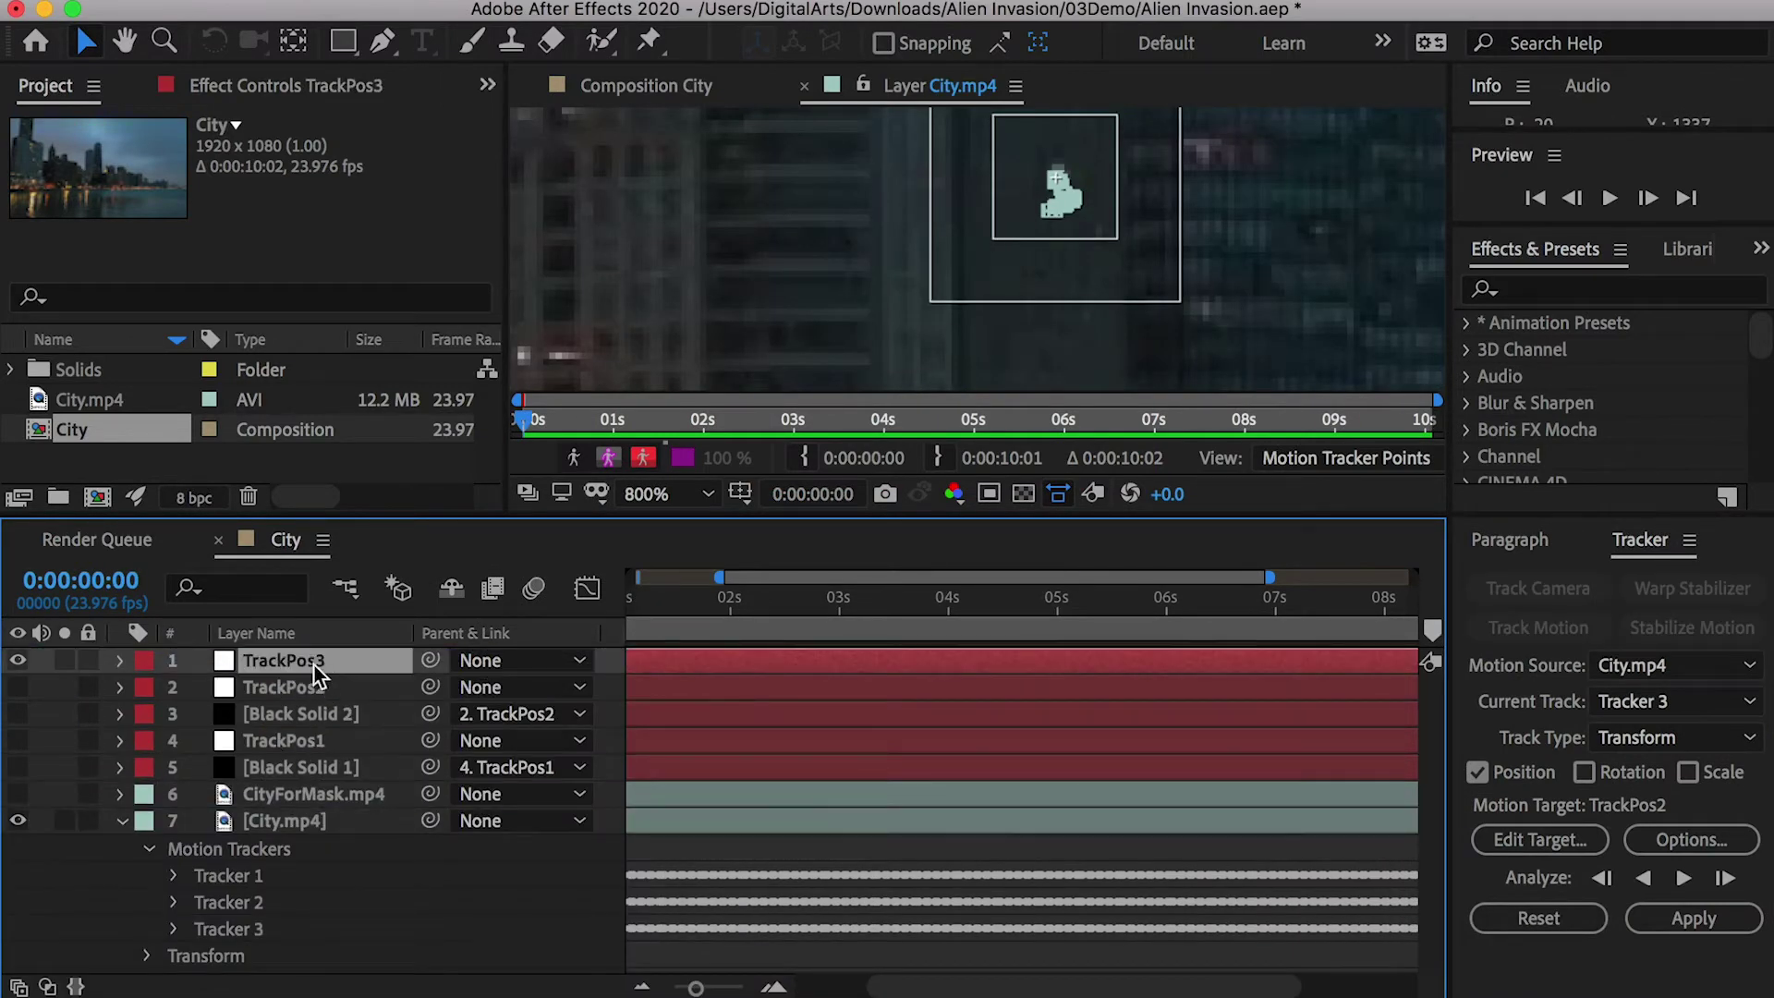
{"action": "left_click", "coordinate": [1539, 840]}
{"action": "left_click", "coordinate": [1367, 653]}
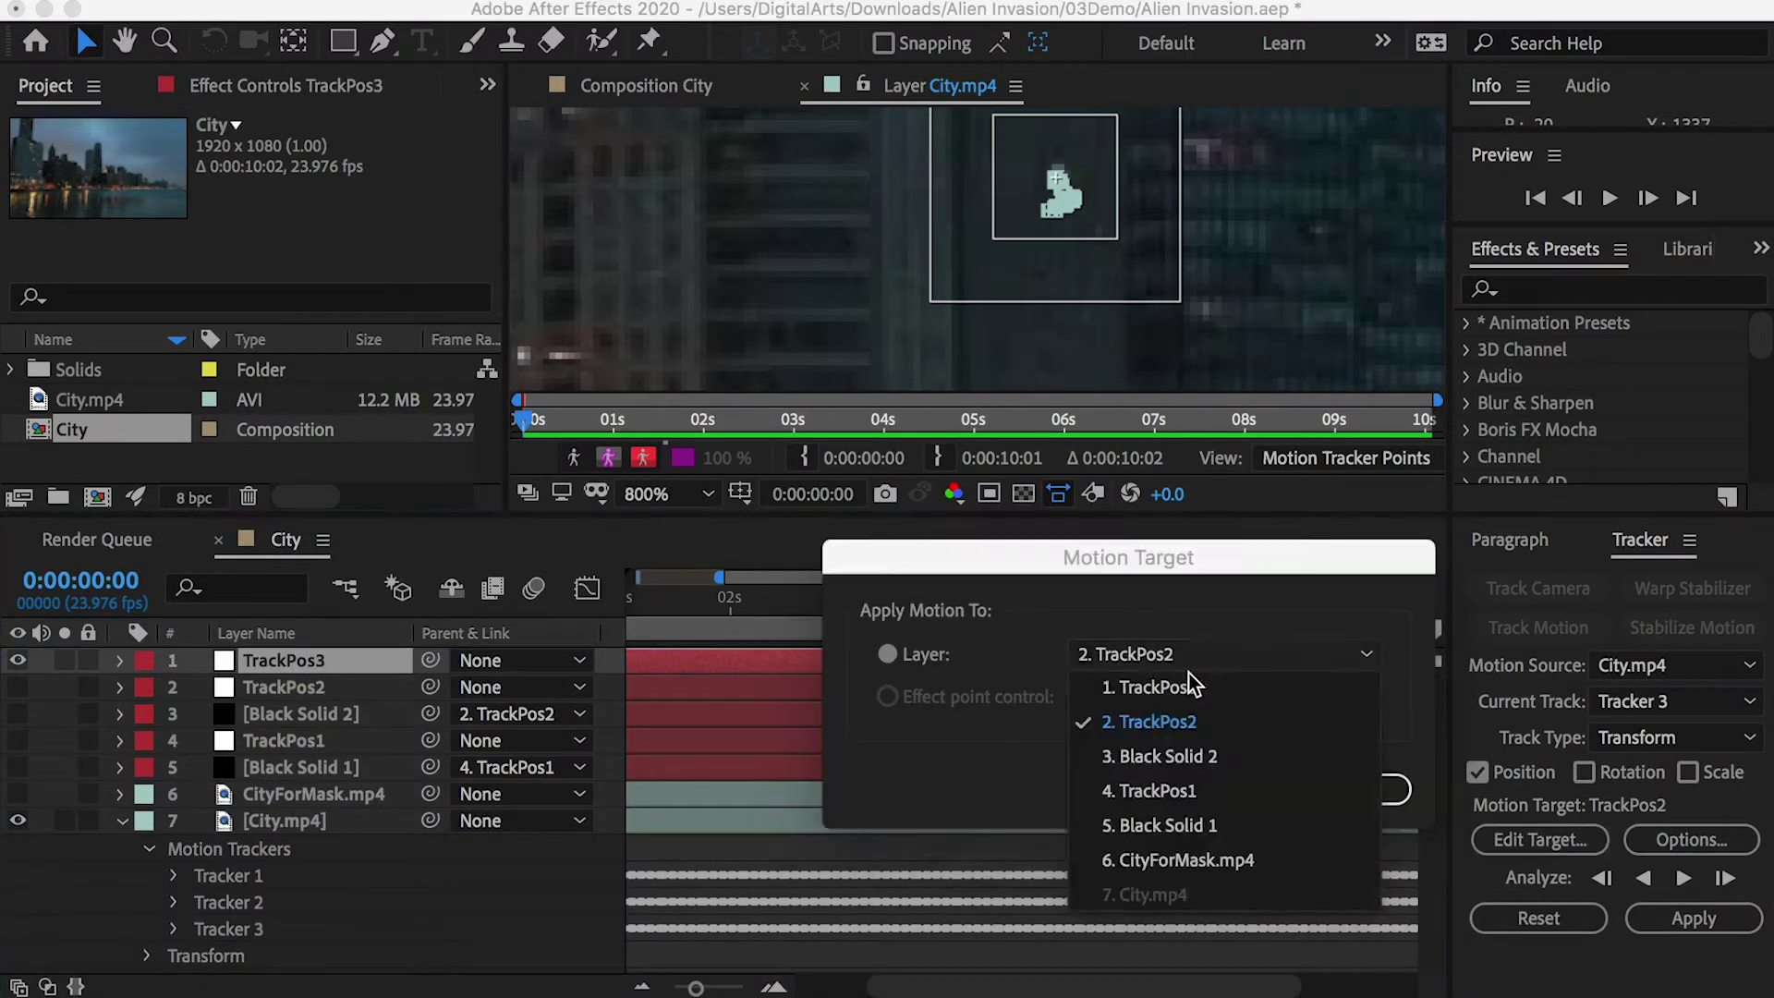
{"action": "left_click", "coordinate": [1148, 685]}
{"action": "left_click", "coordinate": [1306, 903]}
{"action": "left_click", "coordinate": [1694, 918]}
{"action": "left_click", "coordinate": [1239, 844]}
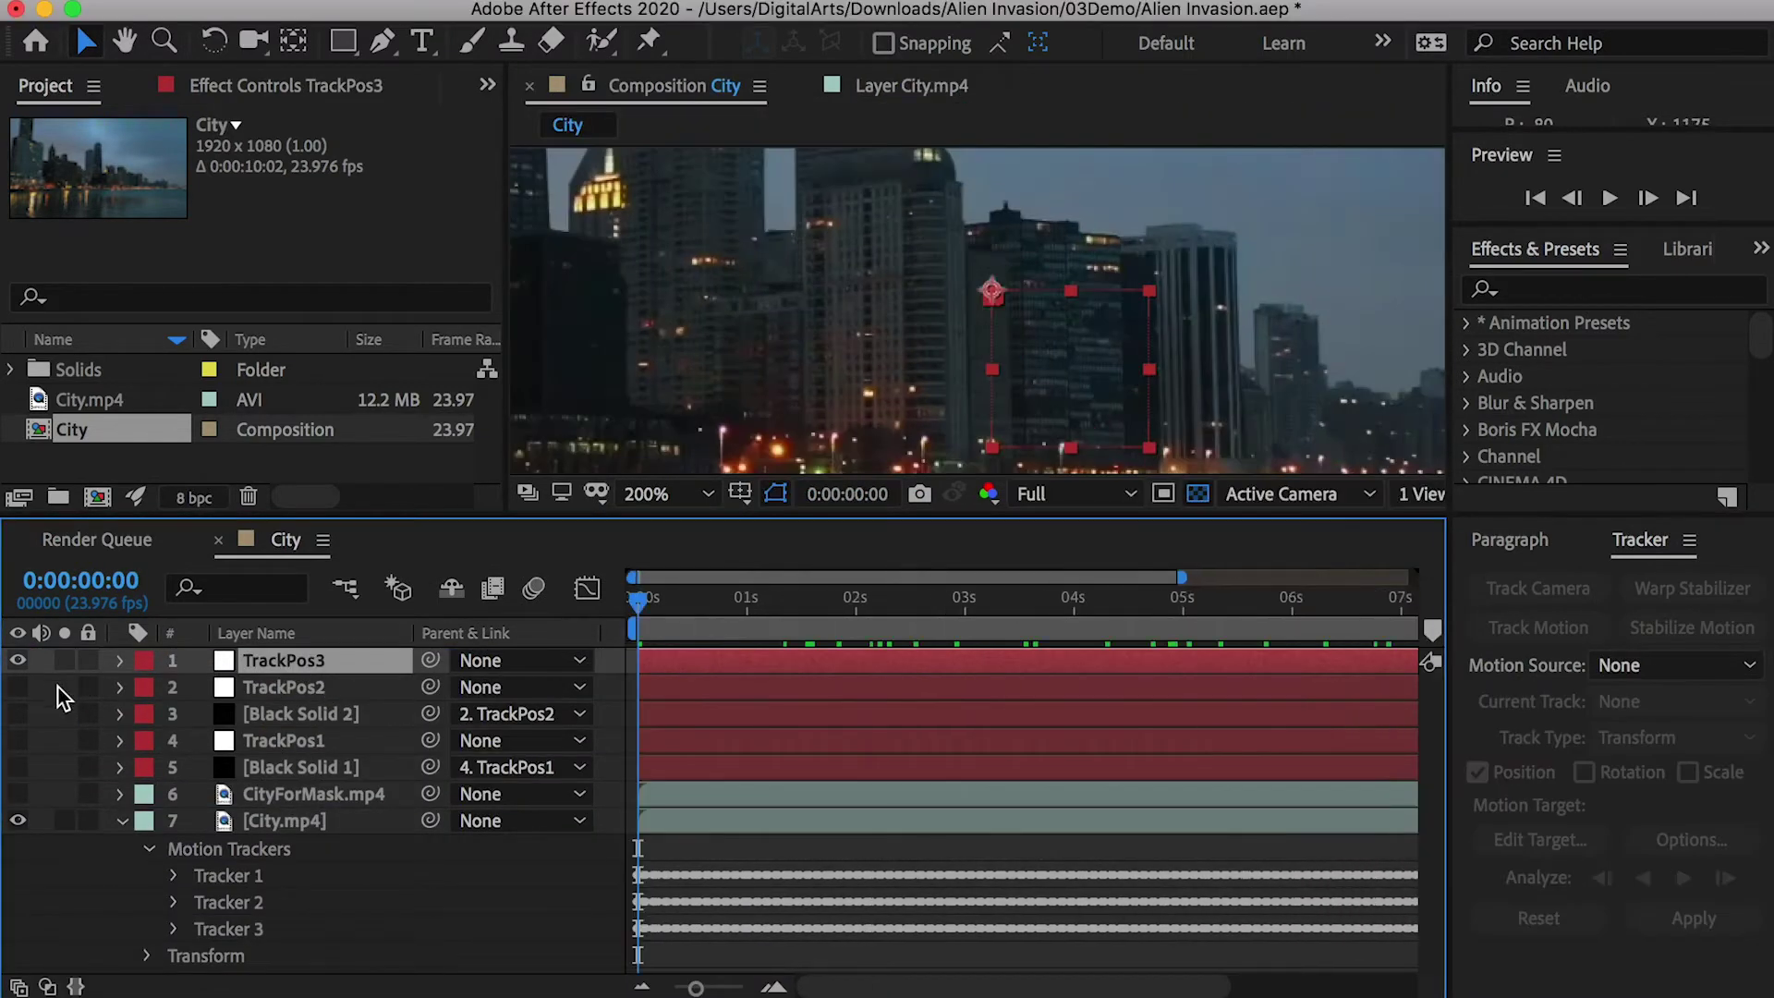
Create a third black solid and place it directly below TrackPos3 in the layer order
{"action": "right_click", "coordinate": [58, 697]}
{"action": "left_click", "coordinate": [560, 785]}
{"action": "left_click", "coordinate": [1568, 619]}
{"action": "left_click_drag", "start_coordinate": [305, 660], "coordinate": [317, 702]}
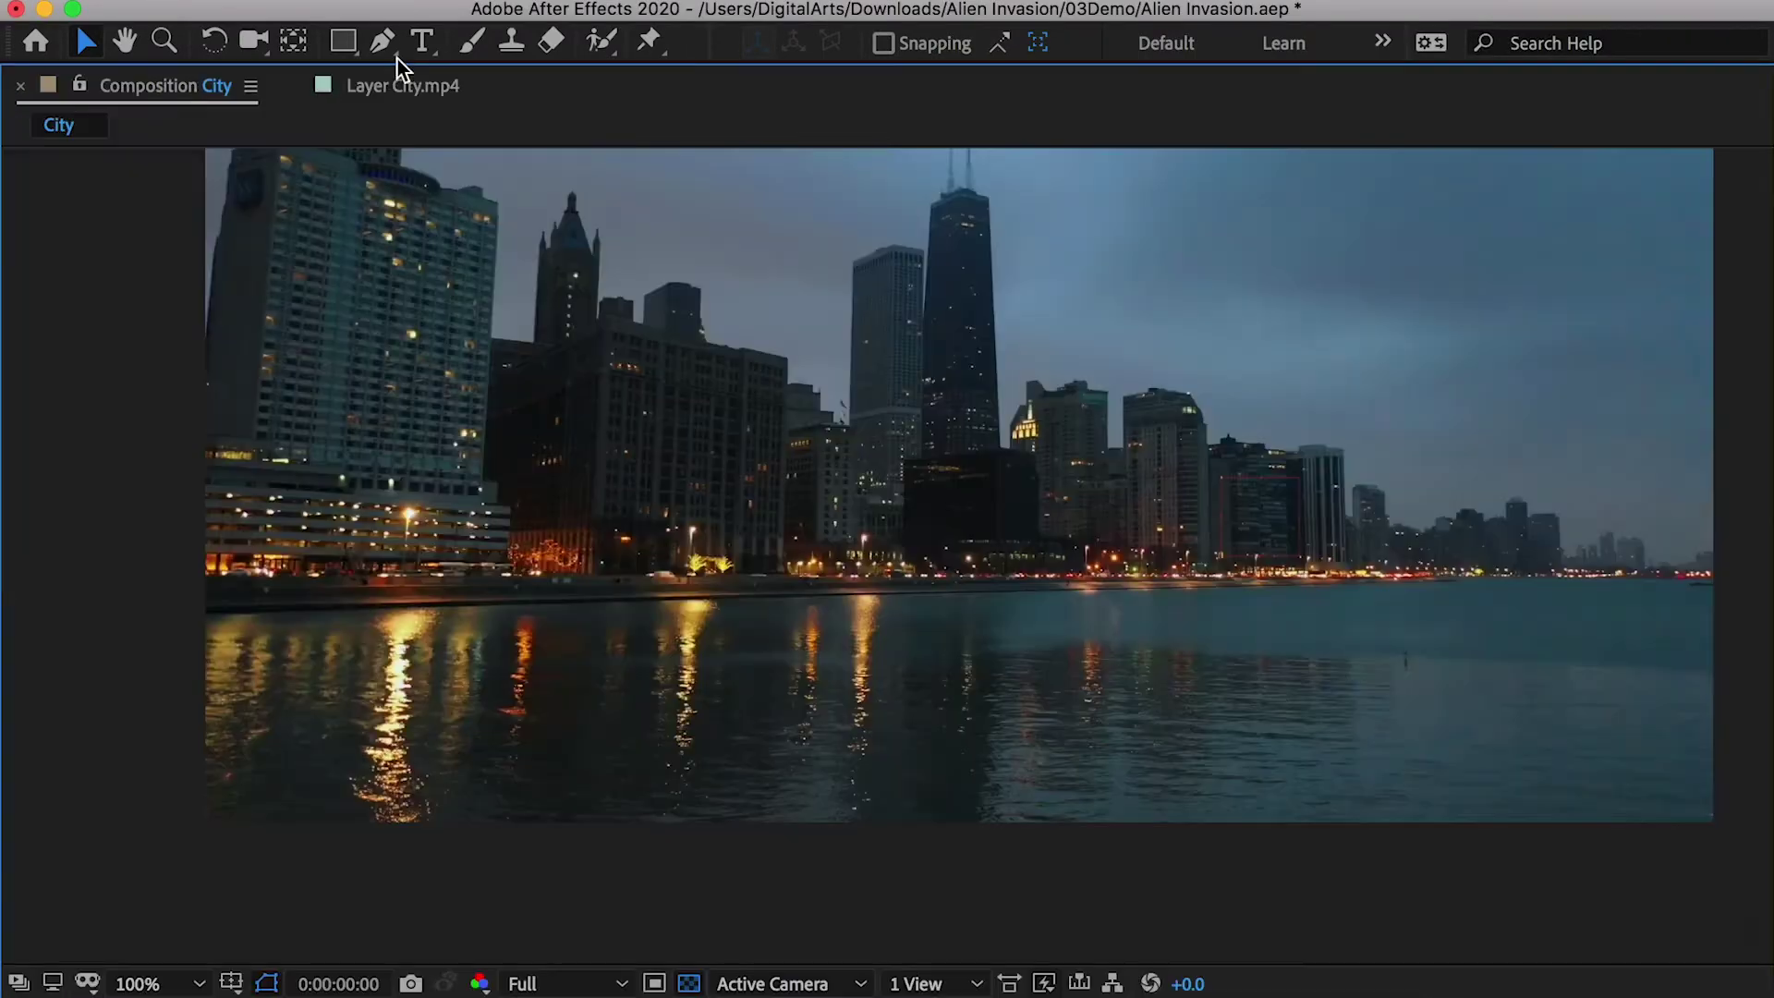
Trace a closed Pen tool mask on Black Solid 3 around the mid-distance buildings beside the tall tower, extending below the water
{"action": "left_click", "coordinate": [382, 41]}
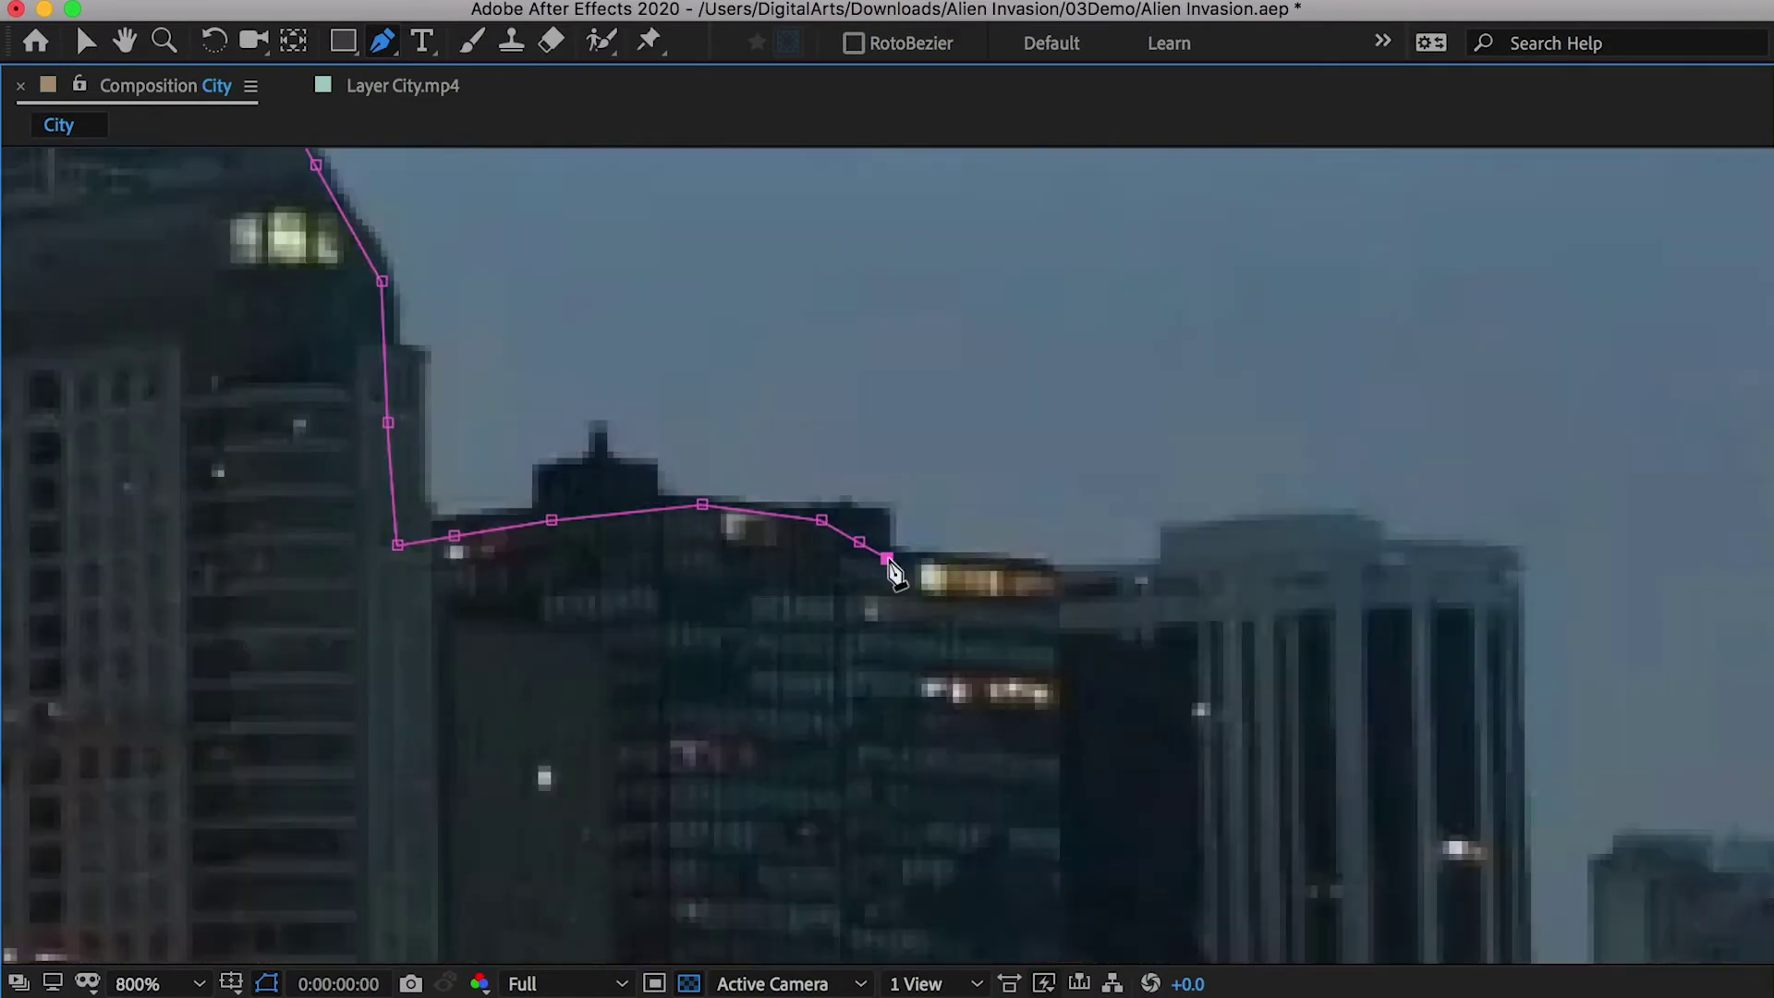
{"action": "left_click_drag", "start_coordinate": [900, 570], "coordinate": [496, 502]}
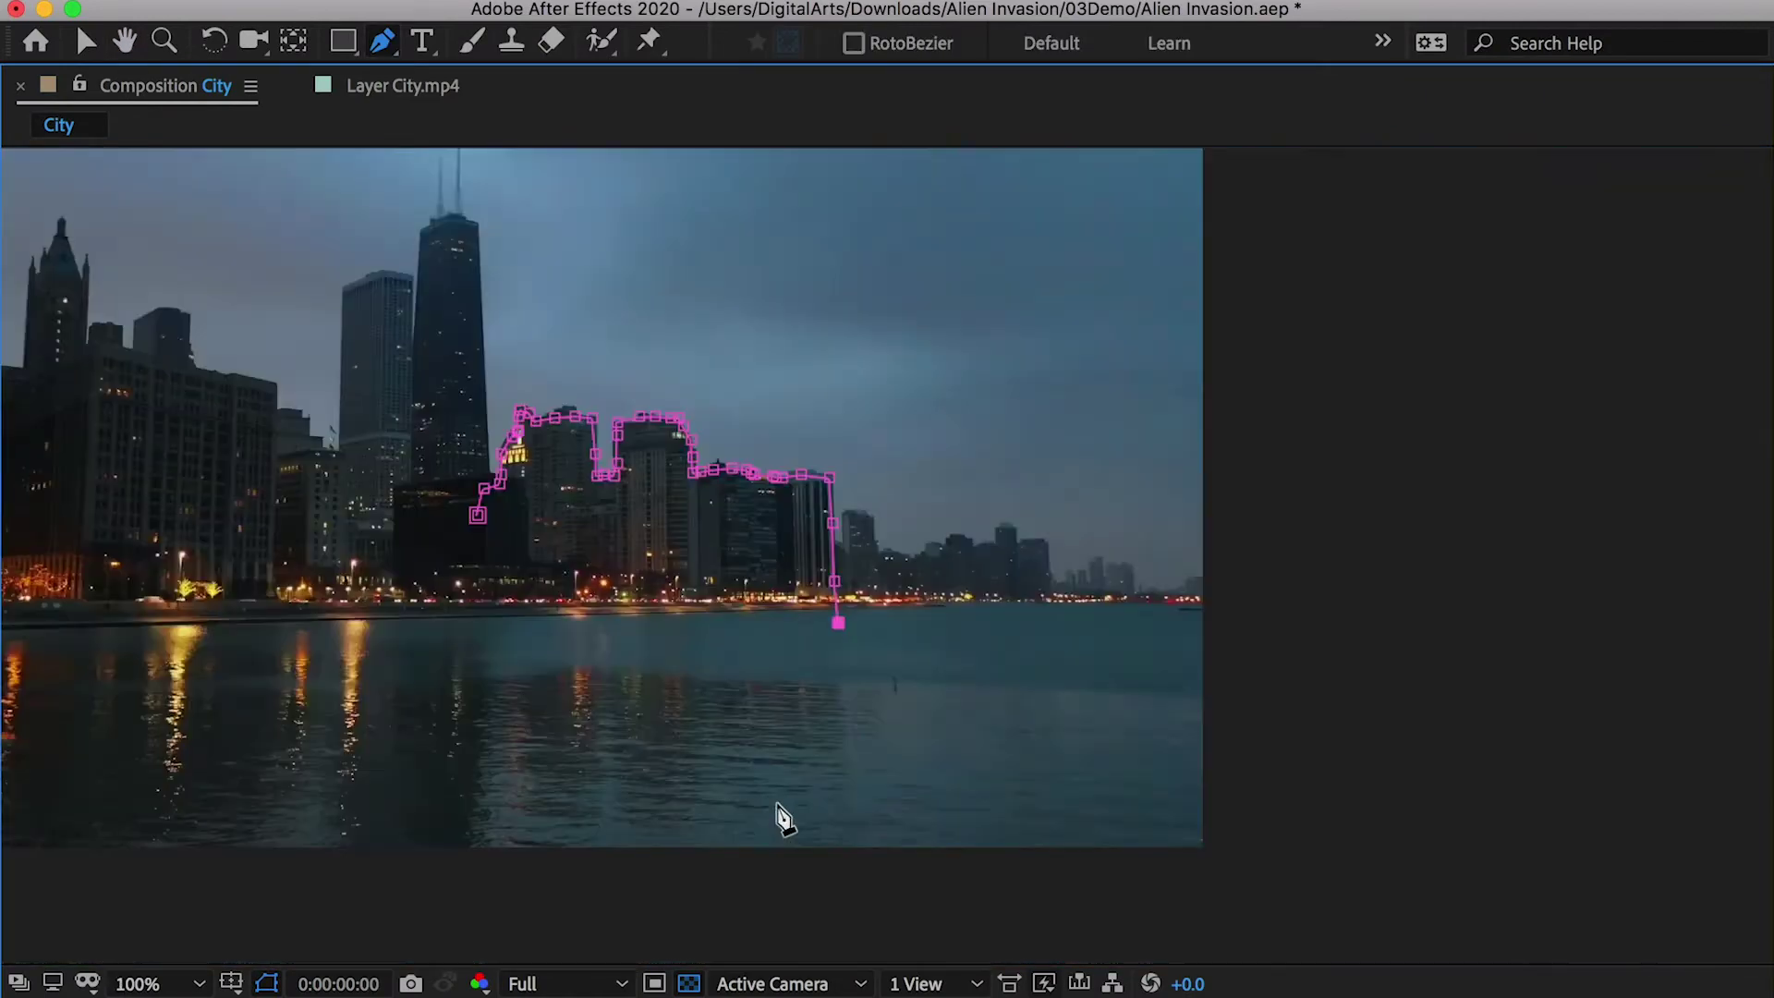
{"action": "left_click", "coordinate": [895, 903]}
{"action": "left_click", "coordinate": [269, 899]}
{"action": "left_click", "coordinate": [477, 514]}
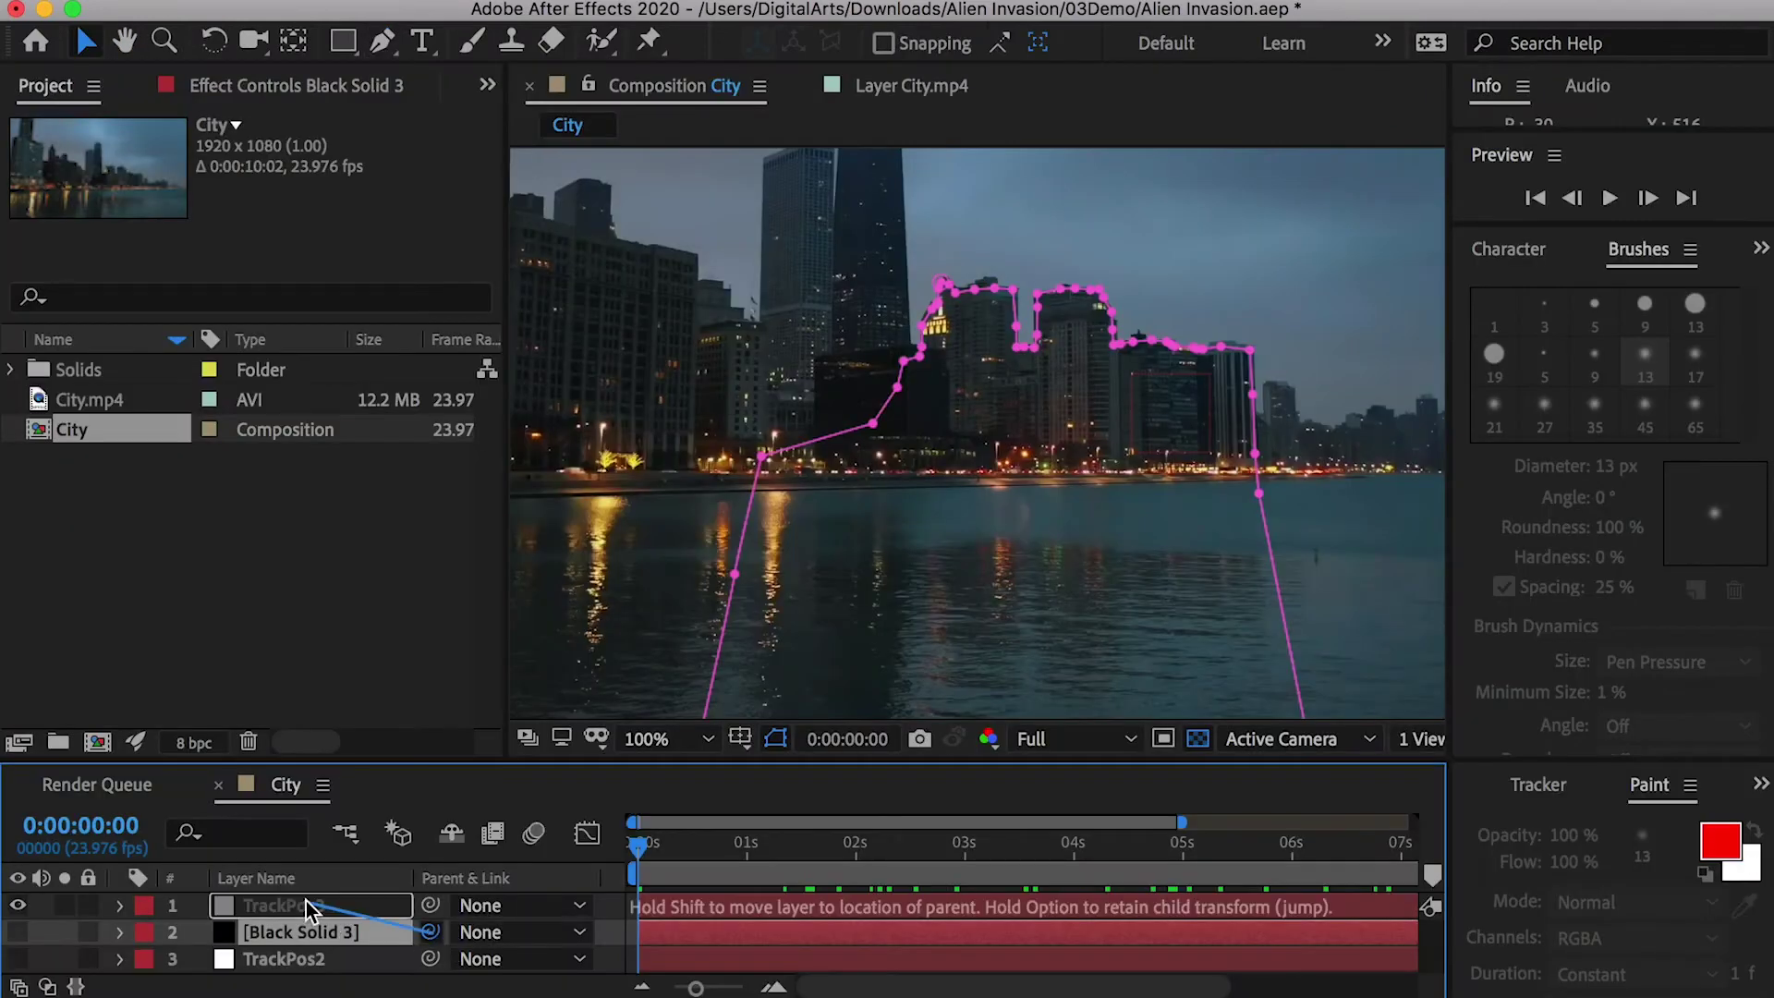
Parent Black Solid 3 to the TrackPos3 null and inspect its mask alignment at the last frame
{"action": "left_click_drag", "start_coordinate": [638, 842], "coordinate": [1462, 850]}
{"action": "scroll", "coordinate": [978, 318], "scroll_direction": "up", "scroll_amount": 2}
{"action": "left_click_drag", "start_coordinate": [832, 338], "coordinate": [709, 438]}
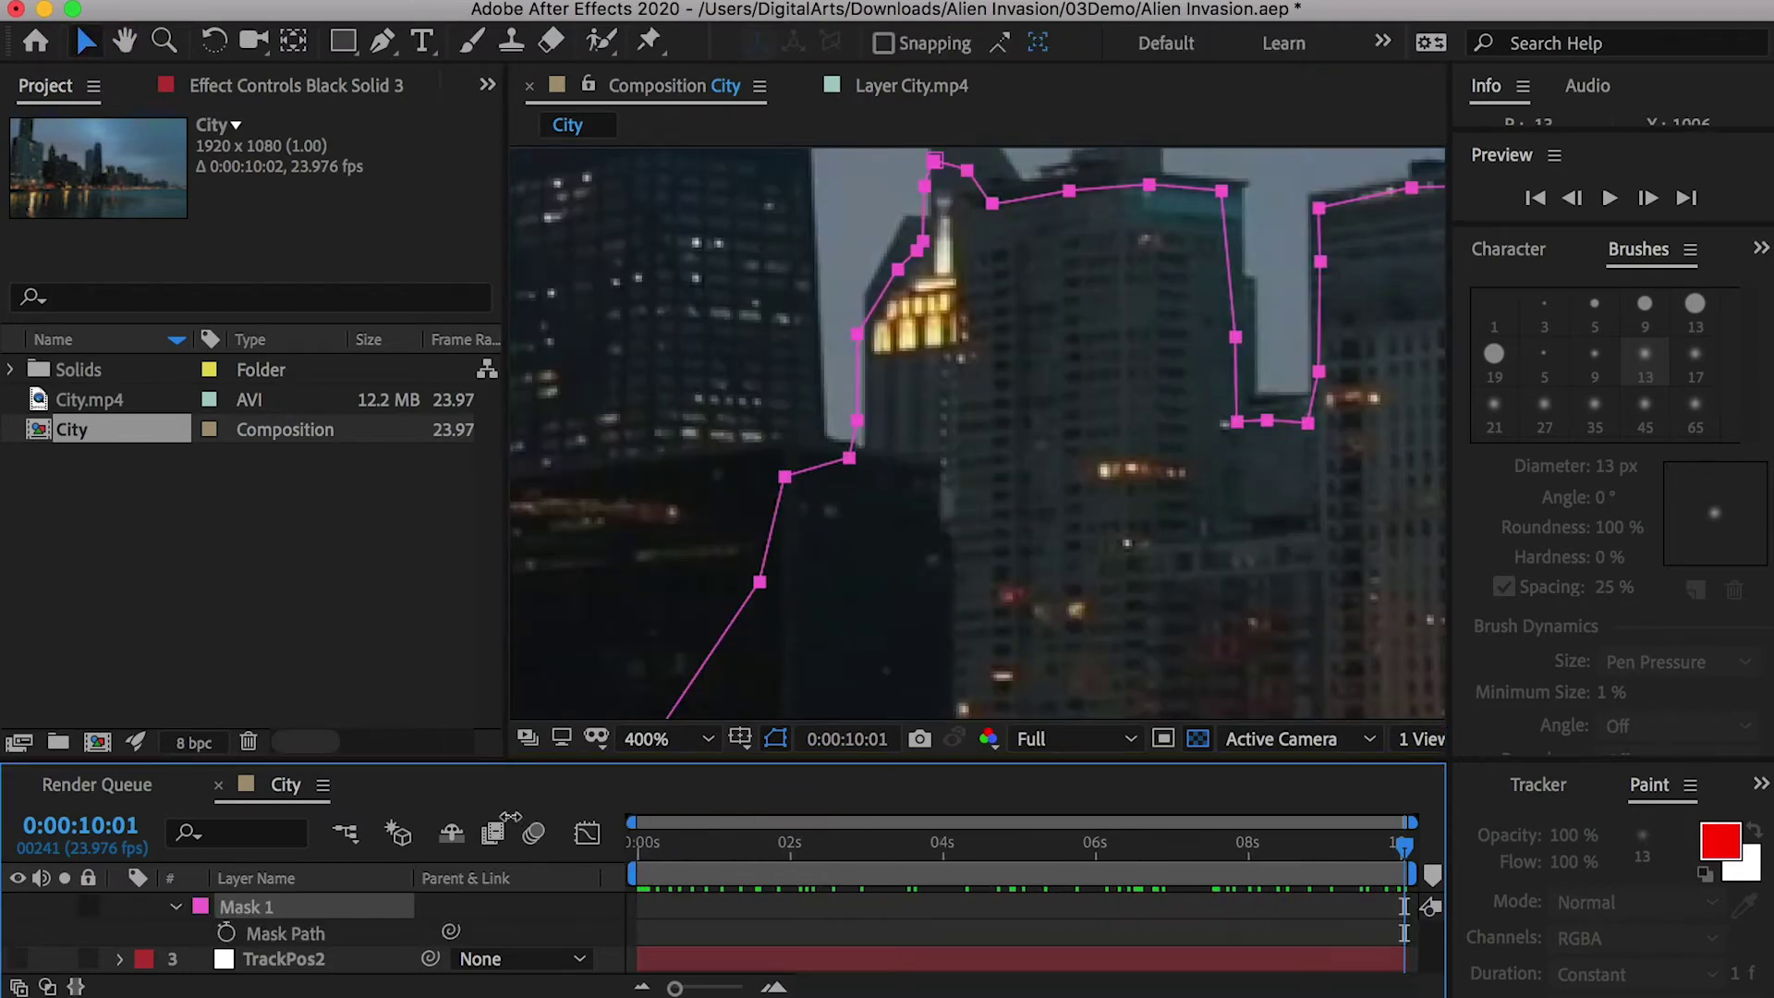
Keyframe Black Solid 3's mask path at the first frame and reshape its points along the rooftops at the last frame
{"action": "key", "text": "Home"}
{"action": "left_click", "coordinate": [226, 933]}
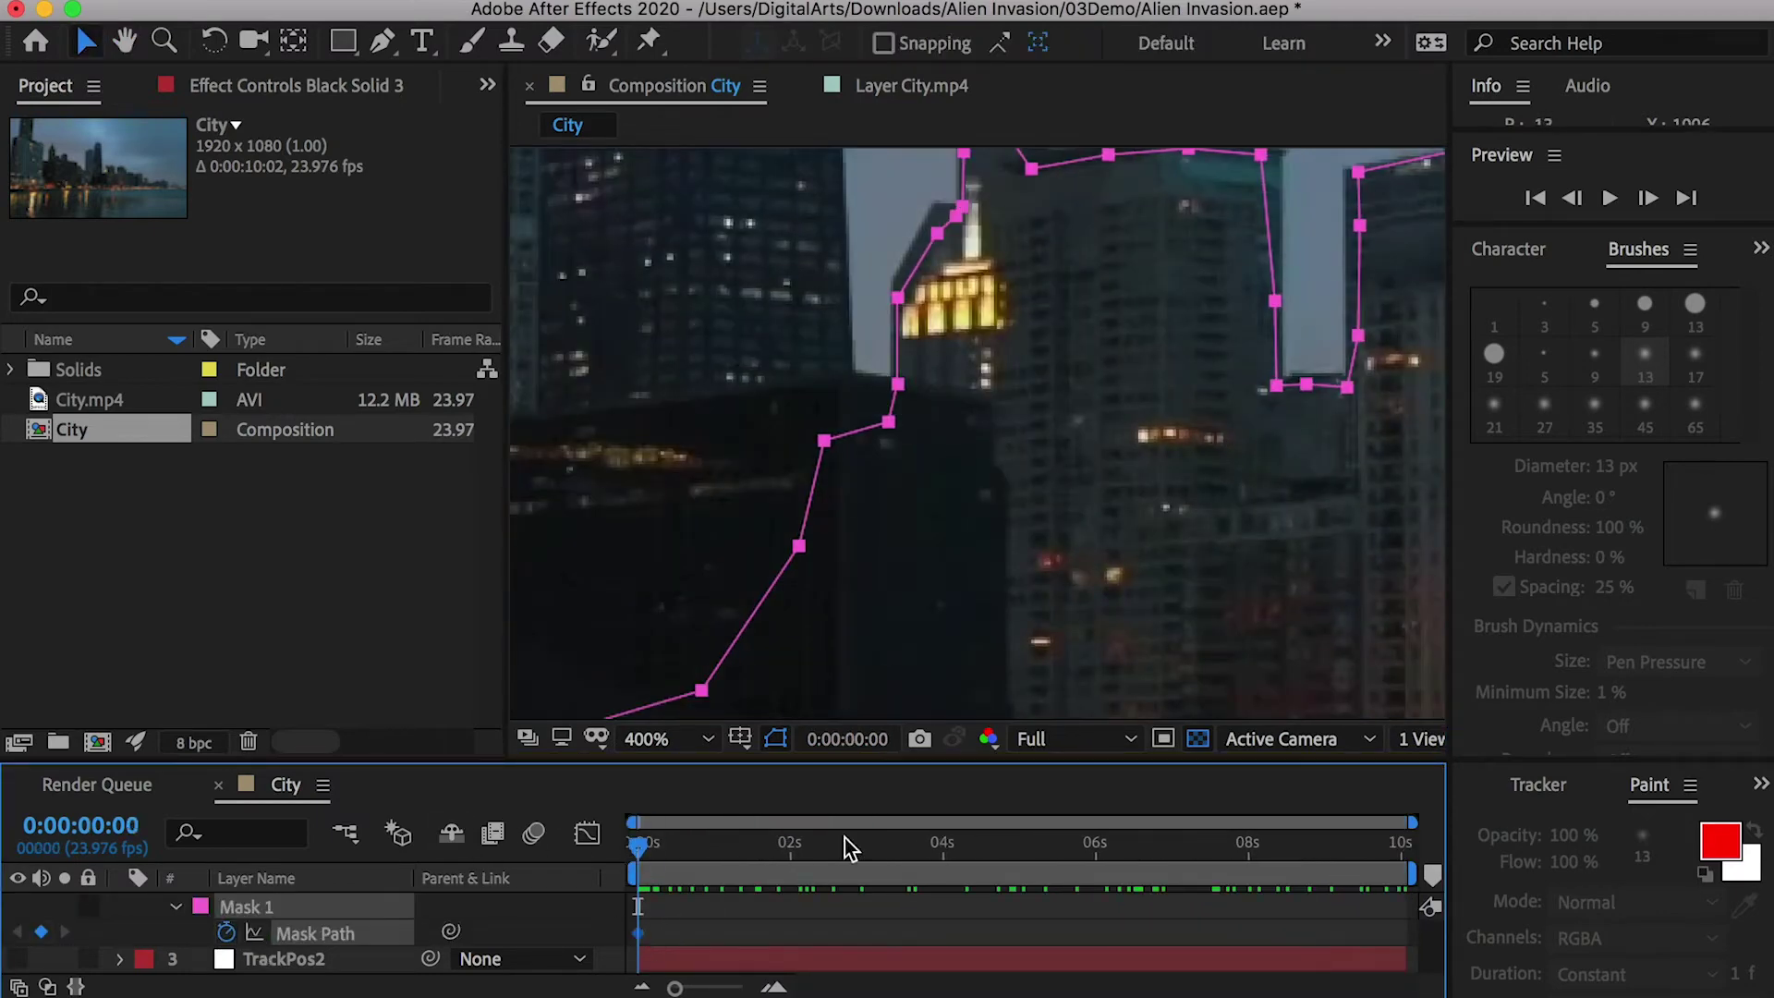
{"action": "key", "text": "End"}
{"action": "left_click_drag", "start_coordinate": [813, 424], "coordinate": [774, 459]}
{"action": "left_click", "coordinate": [878, 411]}
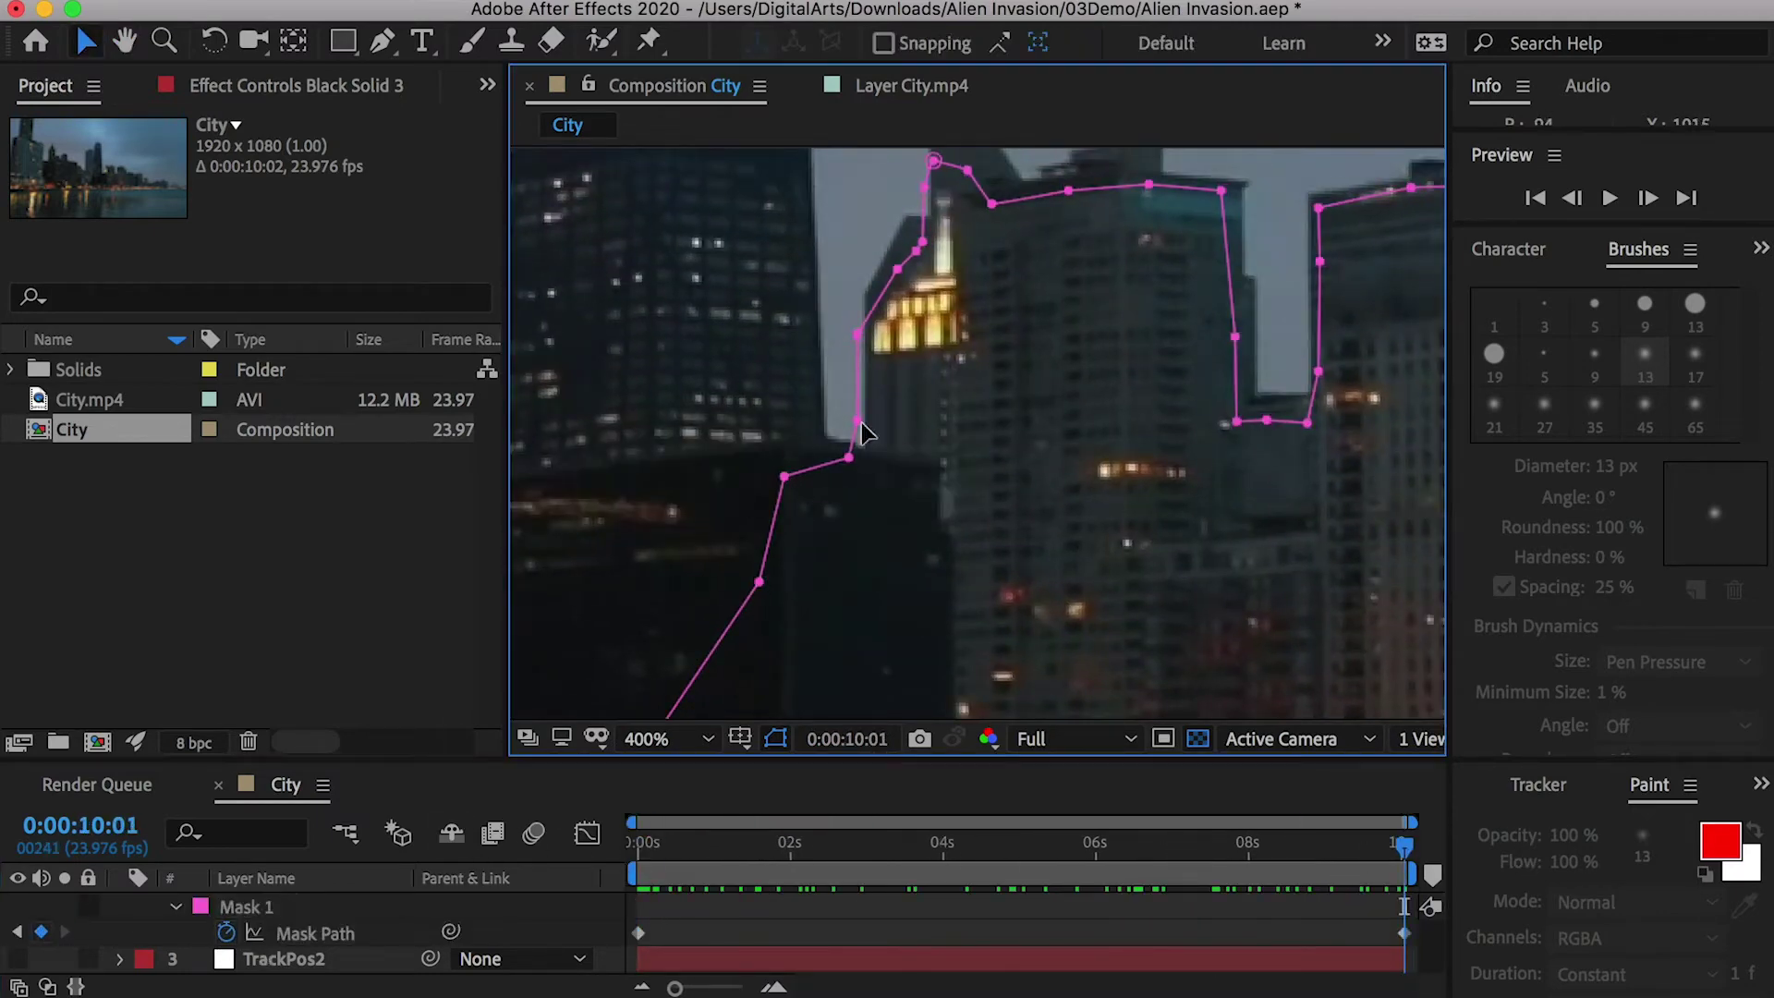
{"action": "left_click_drag", "start_coordinate": [858, 420], "coordinate": [785, 592]}
{"action": "left_click_drag", "start_coordinate": [770, 504], "coordinate": [783, 476]}
{"action": "left_click_drag", "start_coordinate": [836, 411], "coordinate": [612, 352]}
{"action": "left_click_drag", "start_coordinate": [951, 532], "coordinate": [955, 523]}
{"action": "left_click_drag", "start_coordinate": [921, 533], "coordinate": [919, 527]}
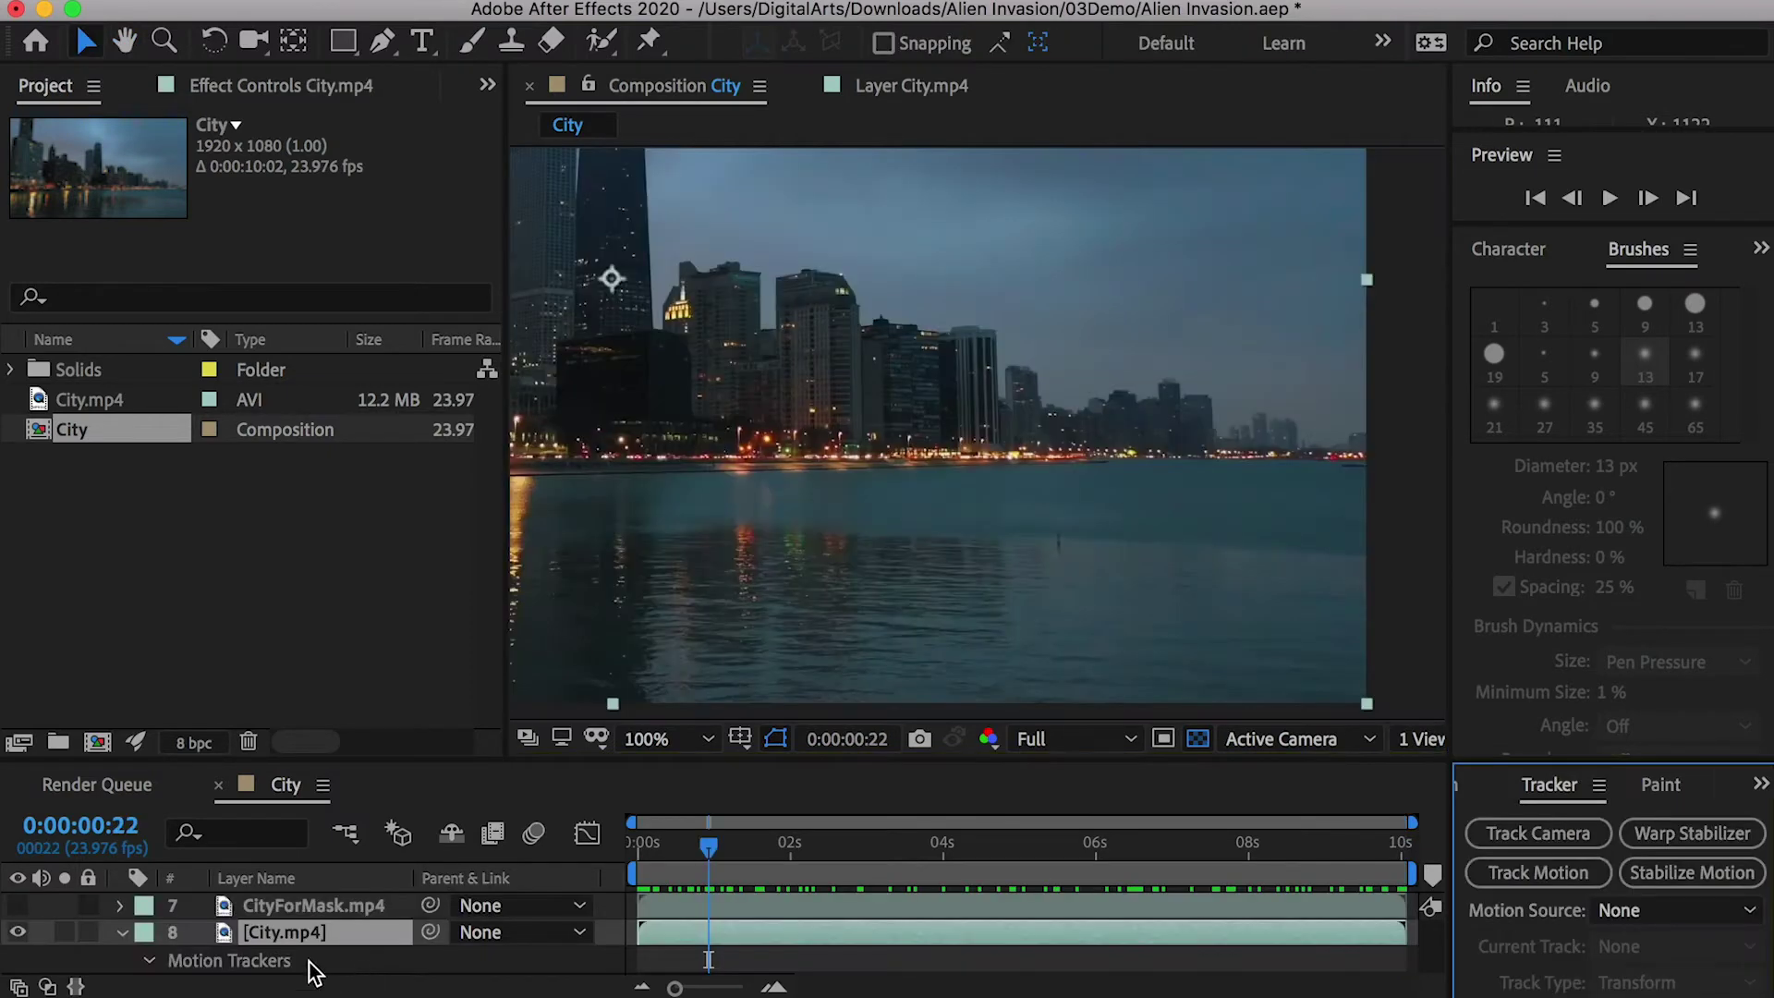
Motion-track City.mp4 forward from 0:00:00:22 to the end, with the track point on the distant shoreline buildings
{"action": "left_click", "coordinate": [296, 933]}
{"action": "left_click", "coordinate": [739, 2]}
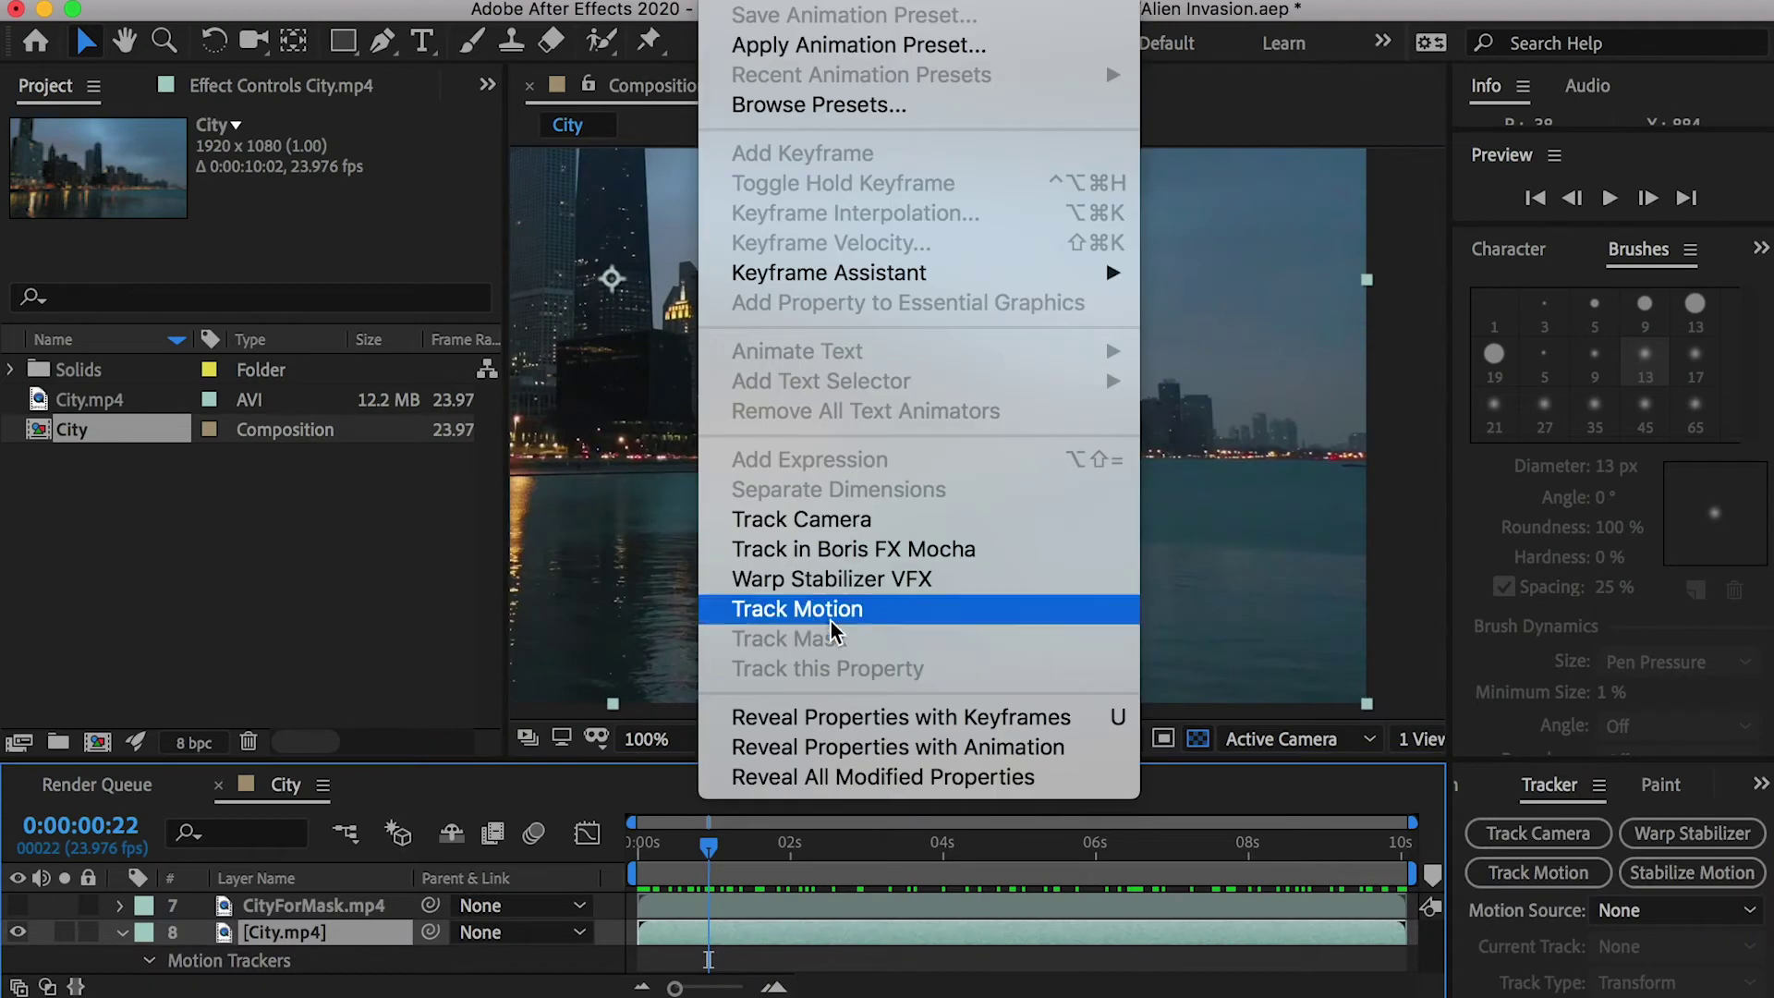
{"action": "left_click", "coordinate": [822, 610]}
{"action": "left_click_drag", "start_coordinate": [1104, 310], "coordinate": [1052, 403]}
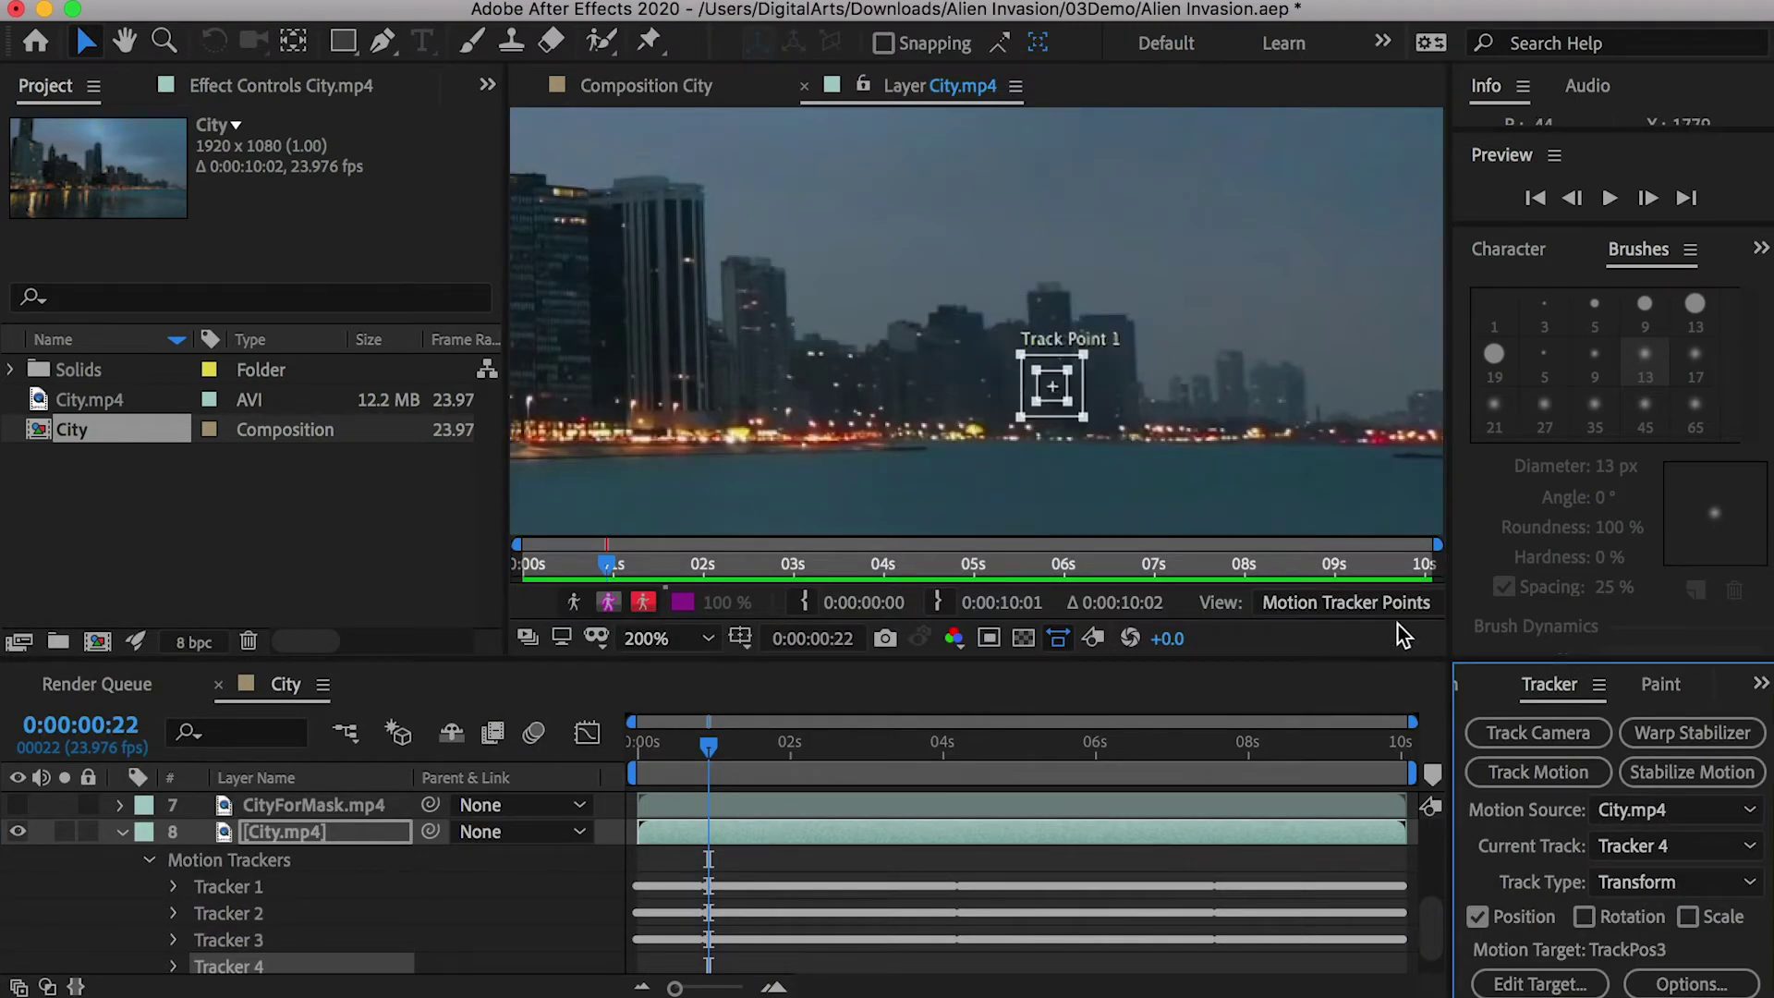
{"action": "left_click", "coordinate": [1683, 923]}
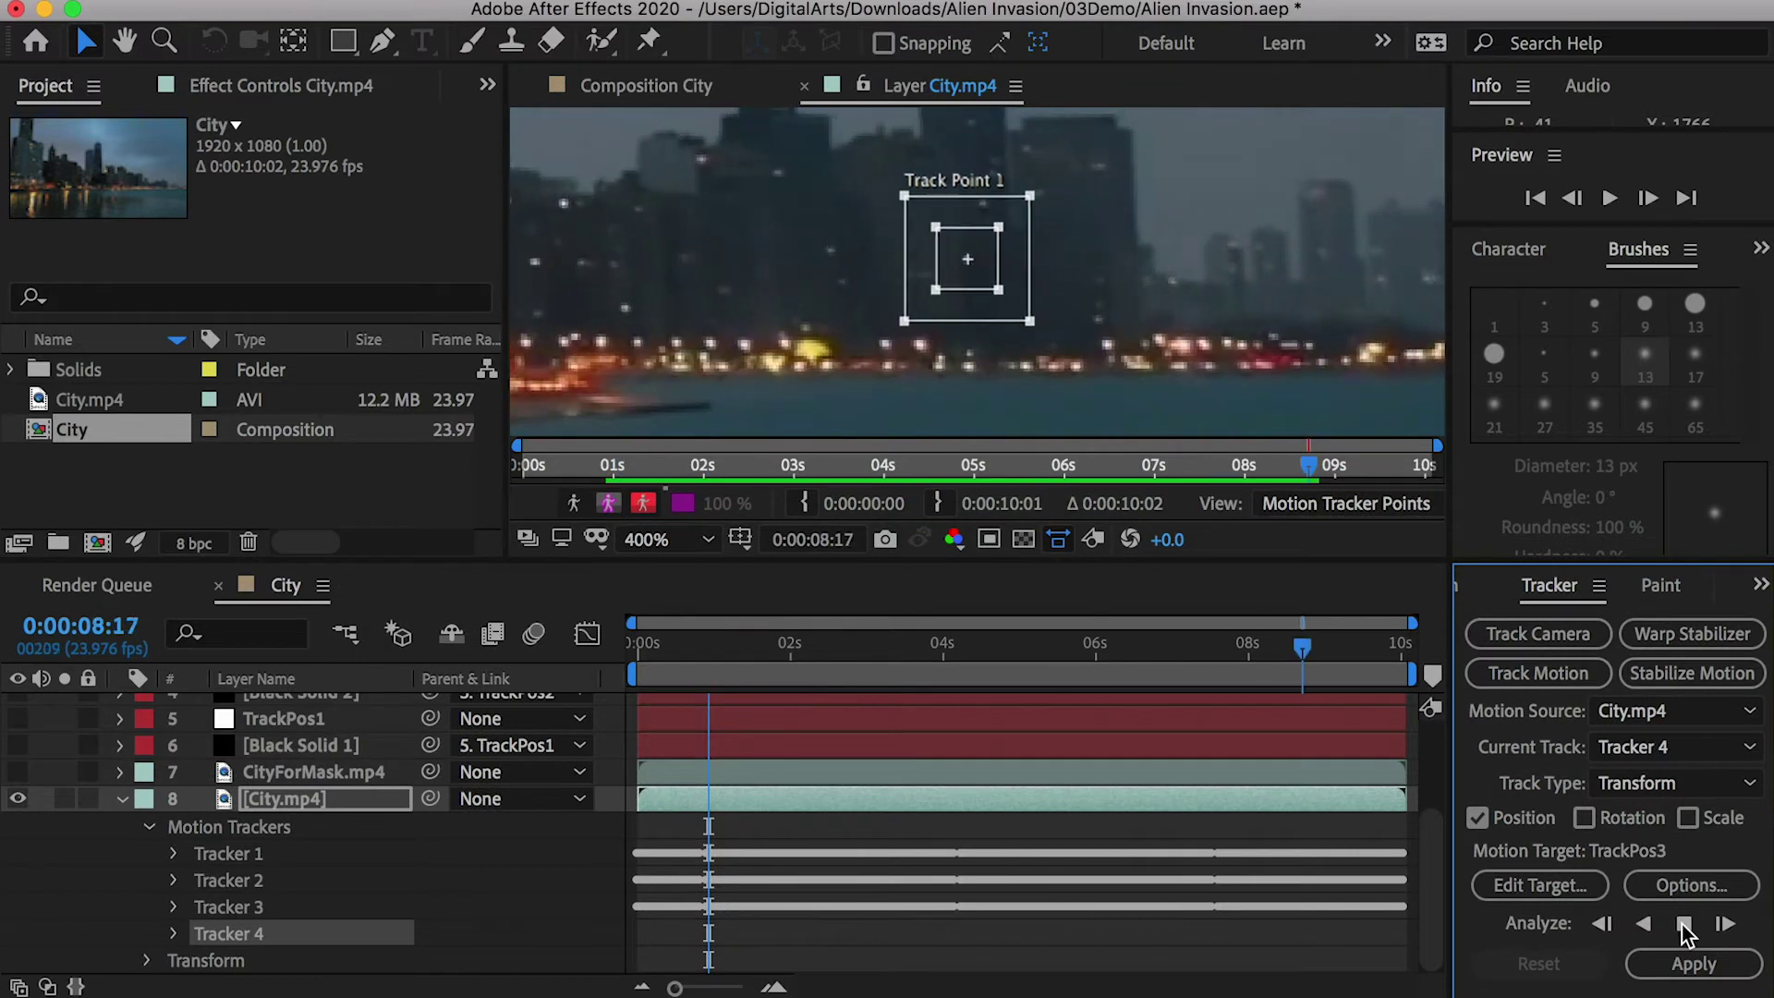
Create a null object in the City composition and rename it TrackPos4
{"action": "right_click", "coordinate": [62, 722]}
{"action": "mouse_move", "coordinate": [277, 736]}
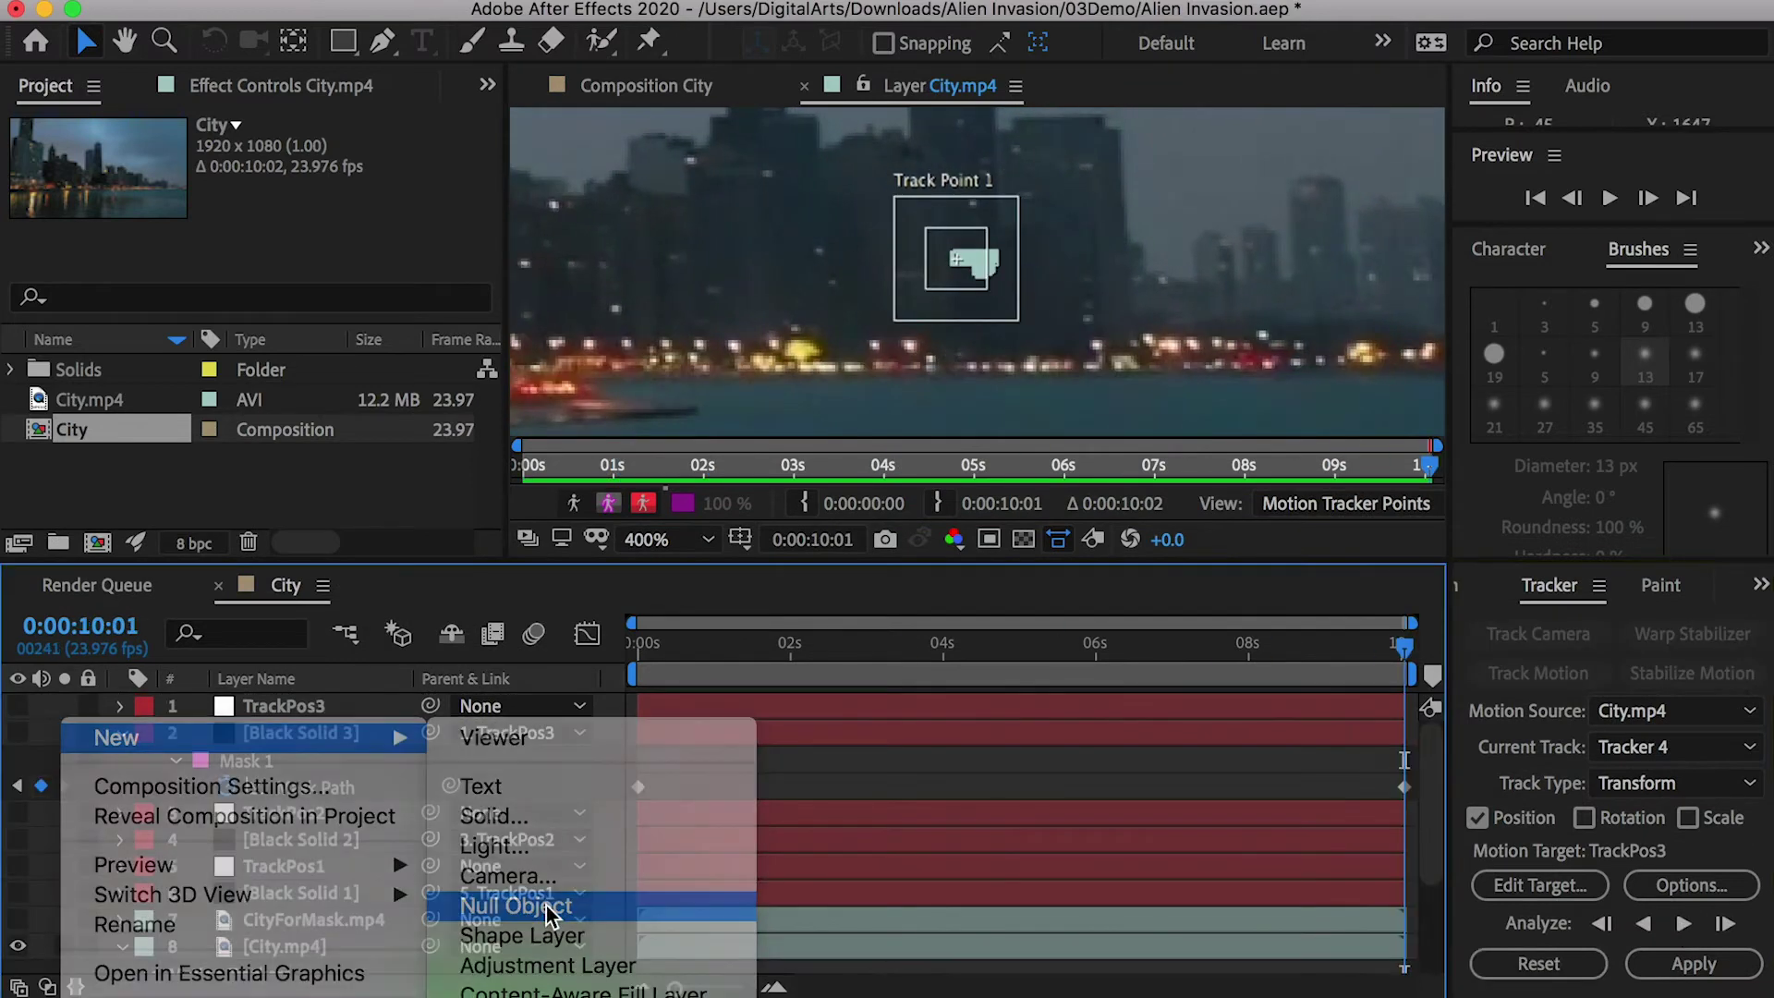
{"action": "left_click", "coordinate": [546, 906]}
{"action": "key", "text": "Return"}
{"action": "type", "text": "TrackPos4"}
{"action": "key", "text": "Return"}
Set Tracker 4's motion target to the TrackPos4 null and apply the tracking data
{"action": "left_click", "coordinate": [1538, 884]}
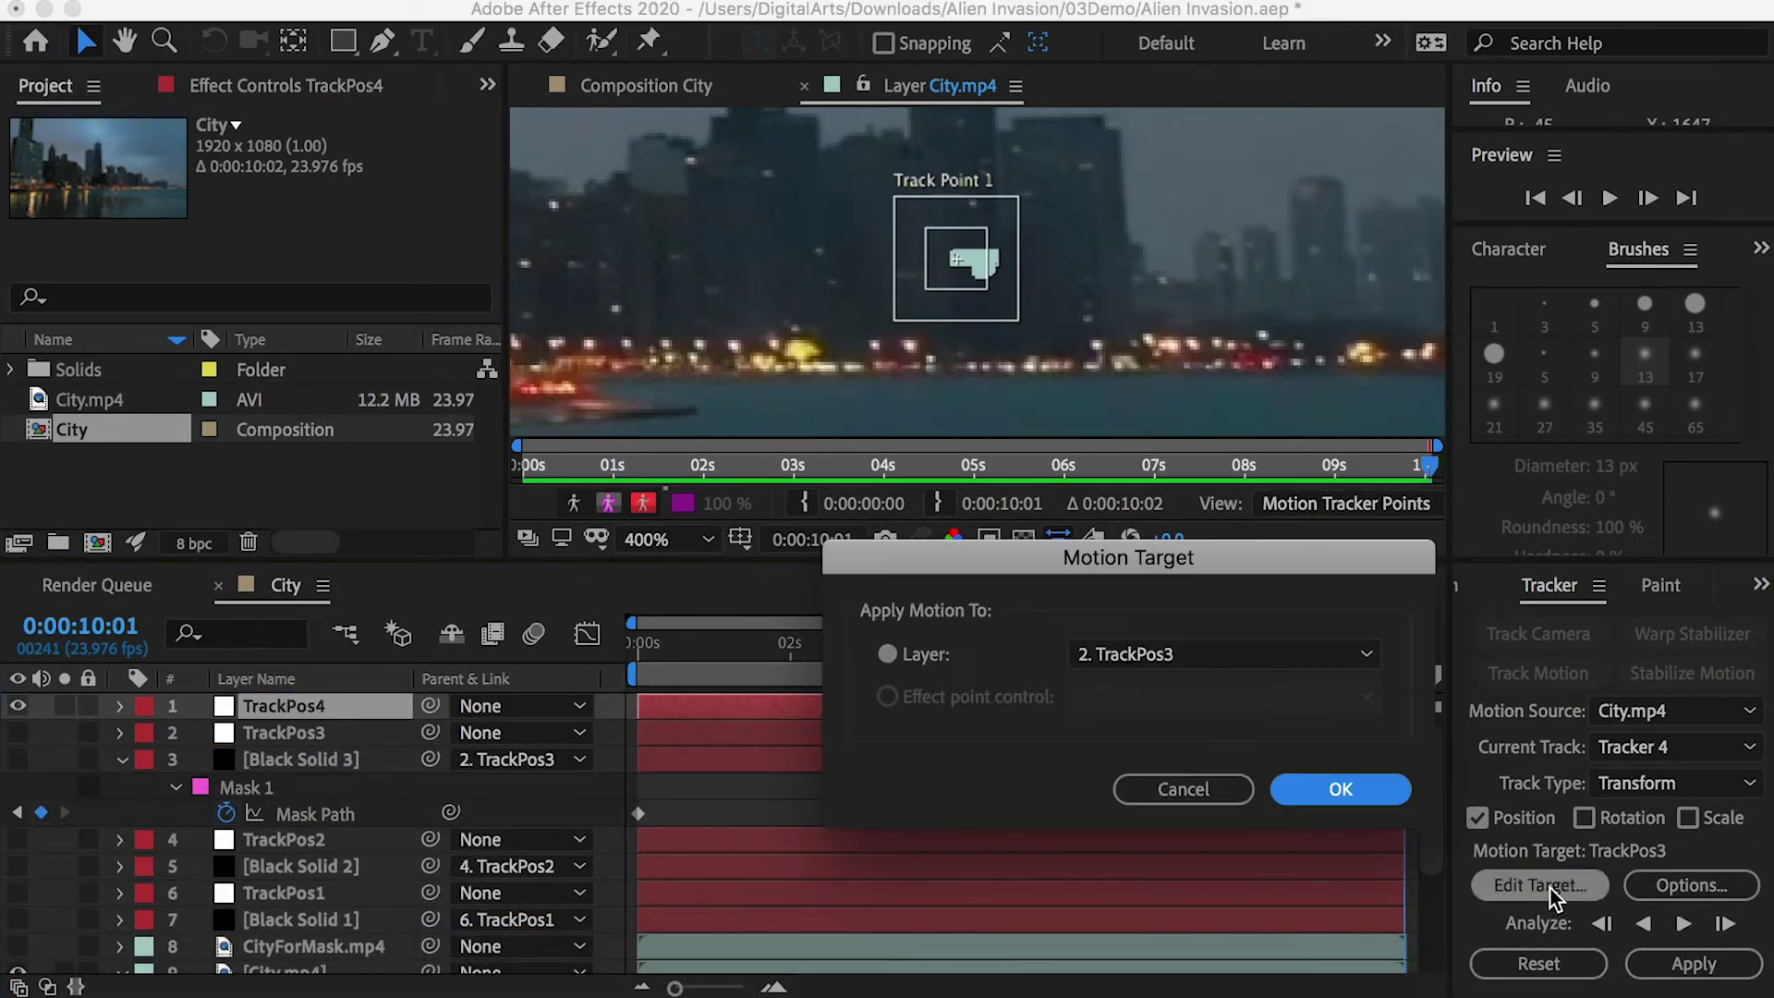
{"action": "left_click", "coordinate": [1151, 657]}
{"action": "left_click", "coordinate": [1190, 697]}
{"action": "left_click", "coordinate": [1340, 788]}
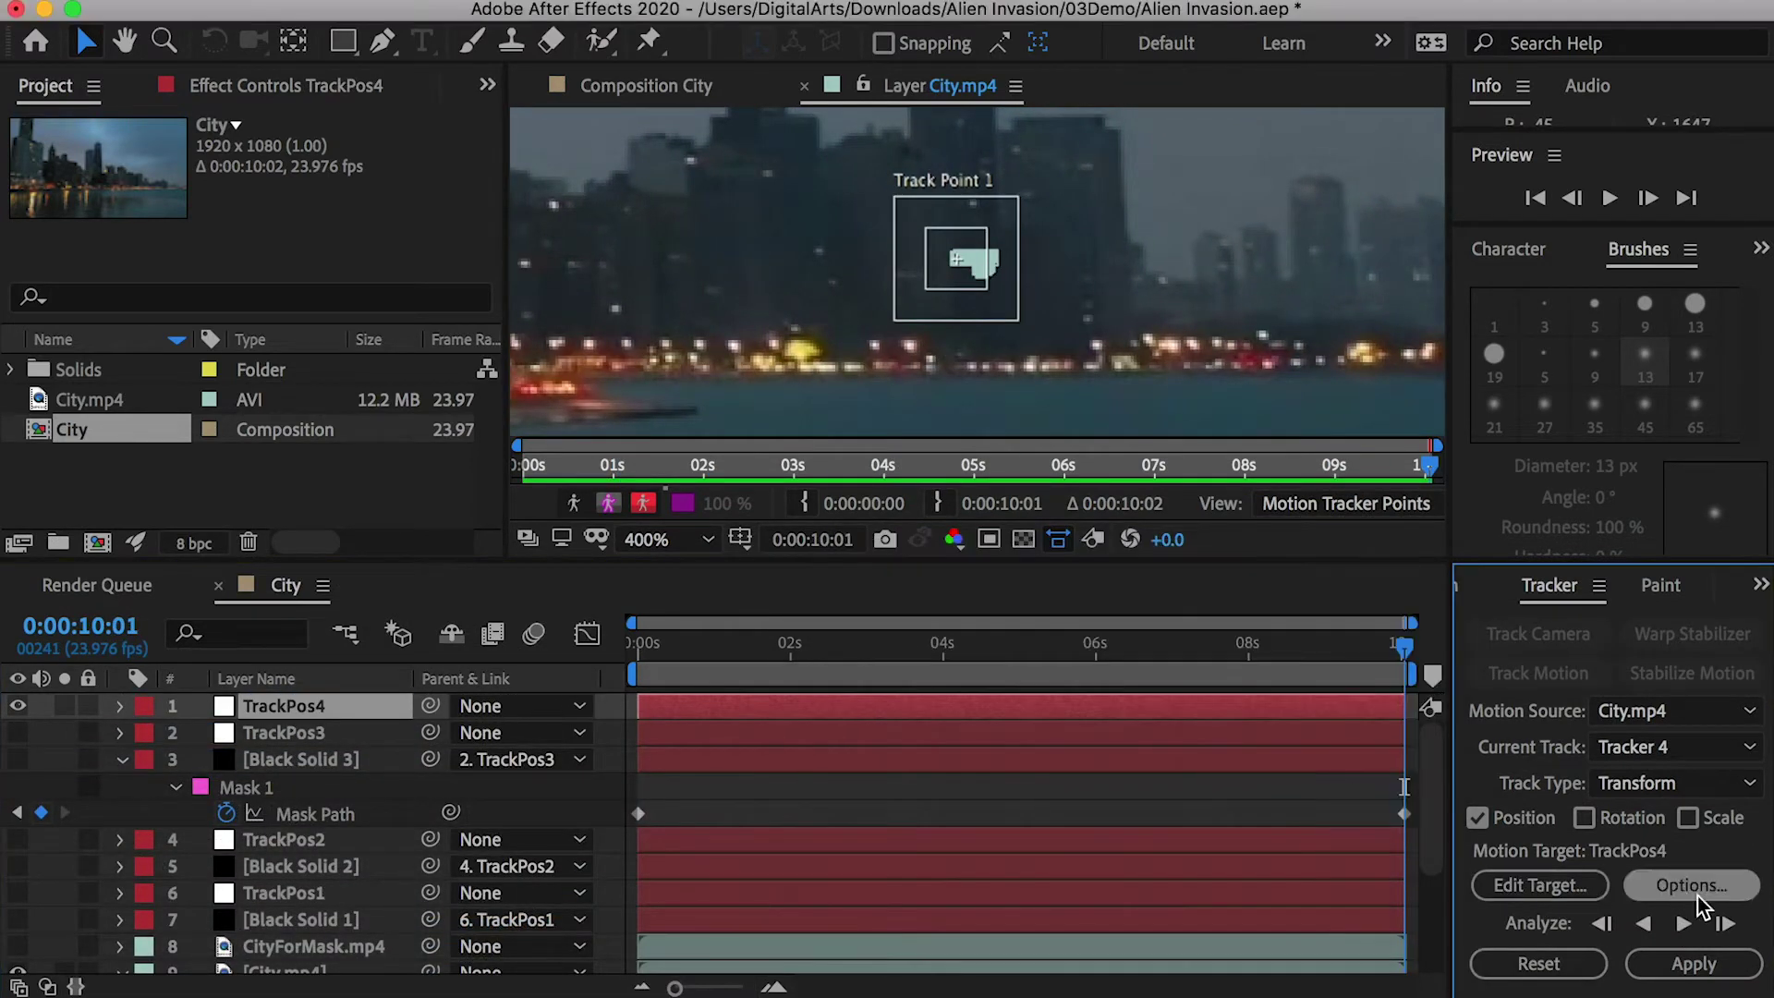
{"action": "left_click", "coordinate": [1694, 964]}
{"action": "left_click", "coordinate": [1252, 736]}
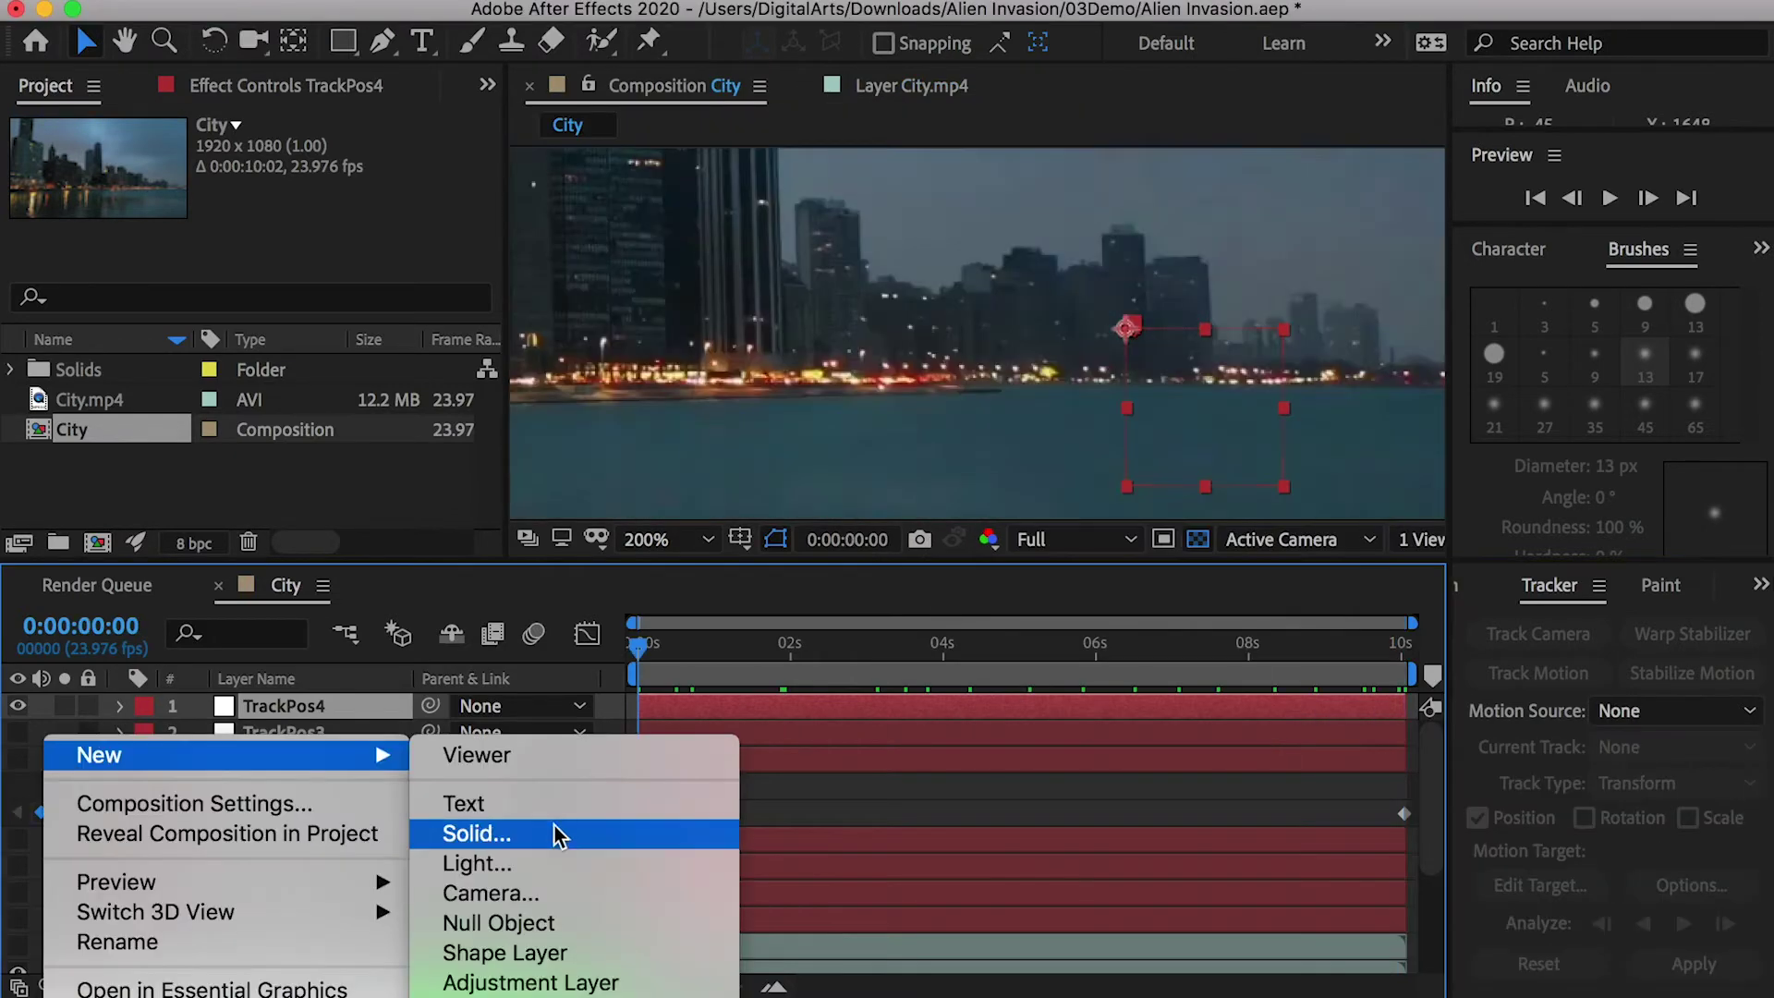
Create a fourth black solid, place it directly below TrackPos4 in the layer order and hide it
{"action": "left_click", "coordinate": [557, 834]}
{"action": "left_click", "coordinate": [1543, 617]}
{"action": "left_click_drag", "start_coordinate": [296, 707], "coordinate": [305, 746]}
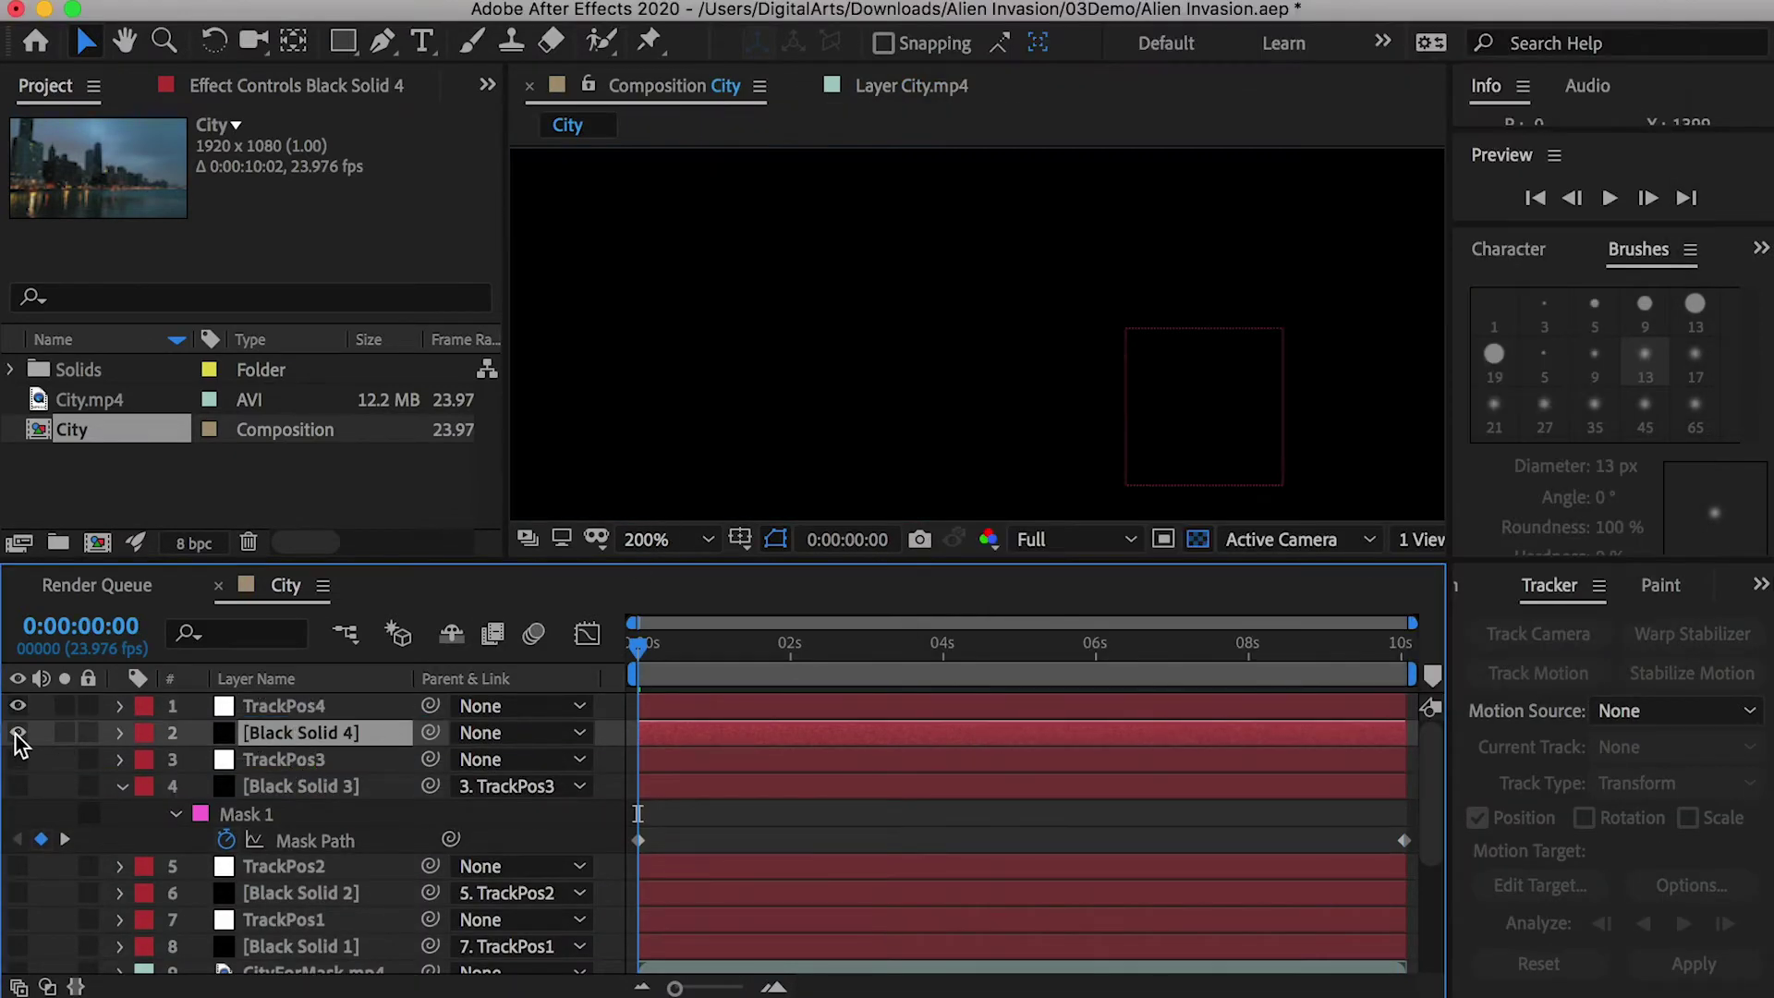
{"action": "left_click", "coordinate": [18, 732]}
Trace a closed Pen tool mask on Black Solid 4 along the distant rooftops, past the frame edge and below the water
{"action": "left_click", "coordinate": [382, 41]}
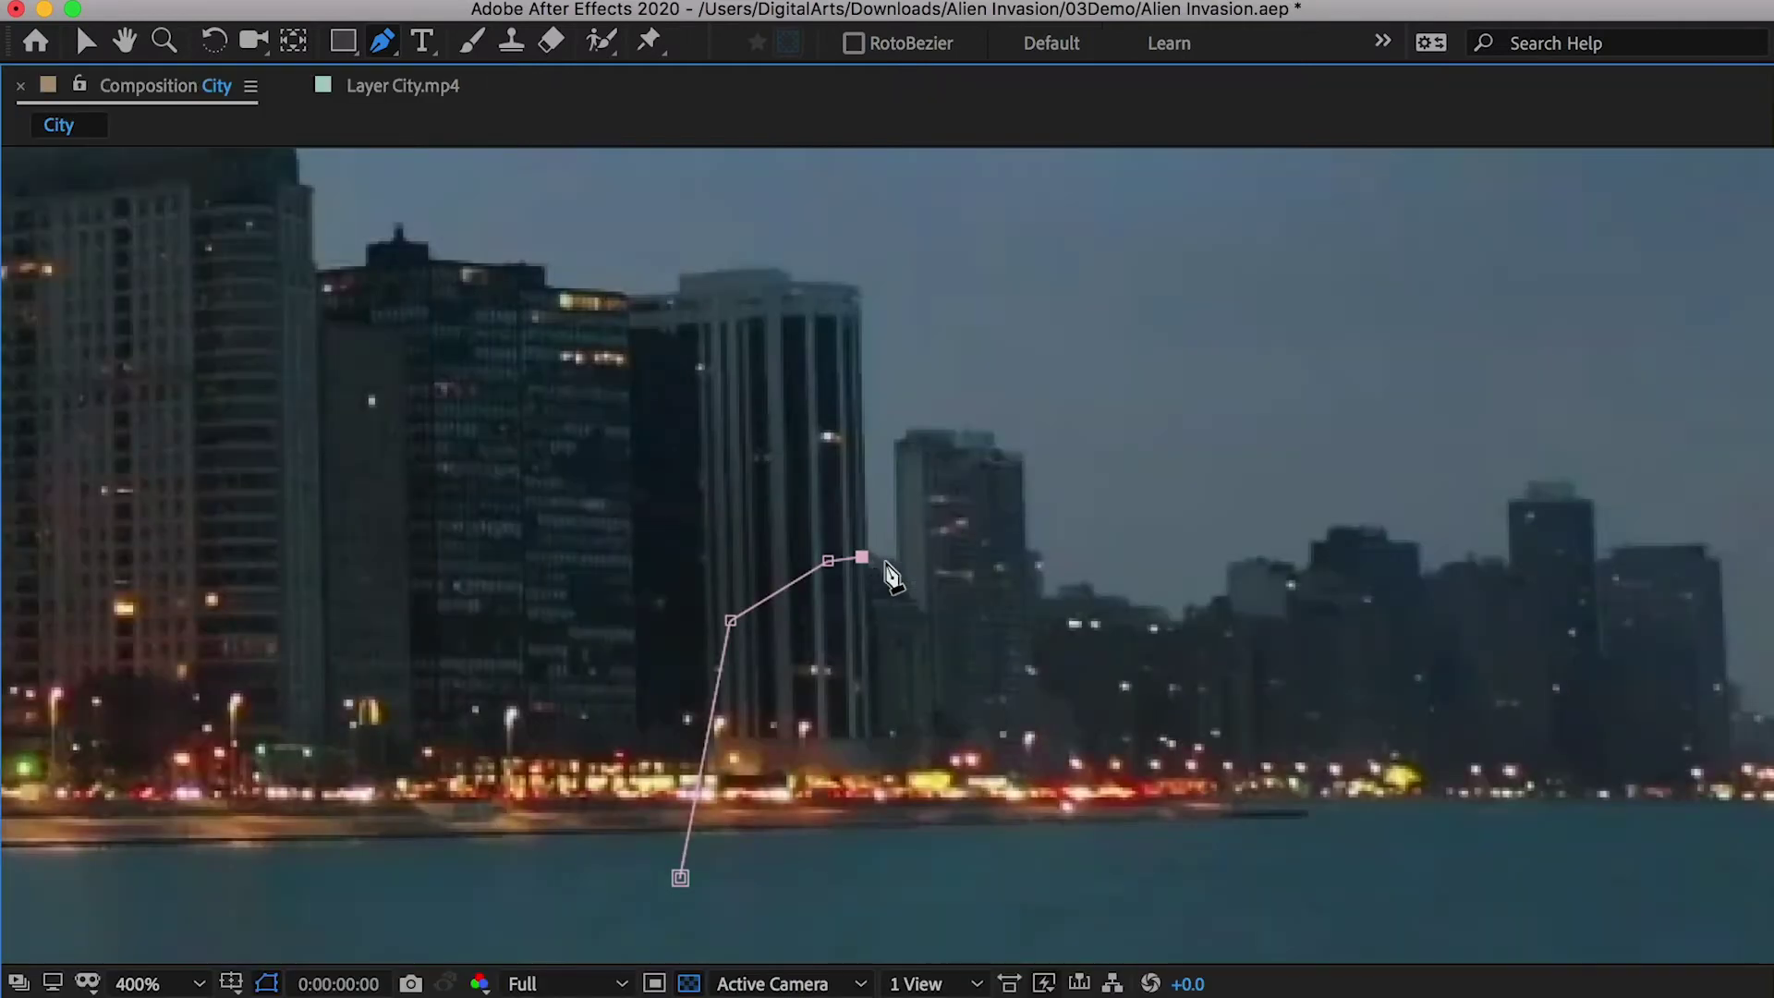
{"action": "scroll", "coordinate": [885, 562], "scroll_direction": "up", "scroll_amount": 1}
{"action": "left_click", "coordinate": [899, 542]}
{"action": "left_click", "coordinate": [918, 487]}
{"action": "left_click", "coordinate": [926, 333]}
{"action": "left_click", "coordinate": [1050, 341]}
{"action": "left_click", "coordinate": [1121, 373]}
{"action": "left_click", "coordinate": [1133, 515]}
{"action": "left_click", "coordinate": [1173, 515]}
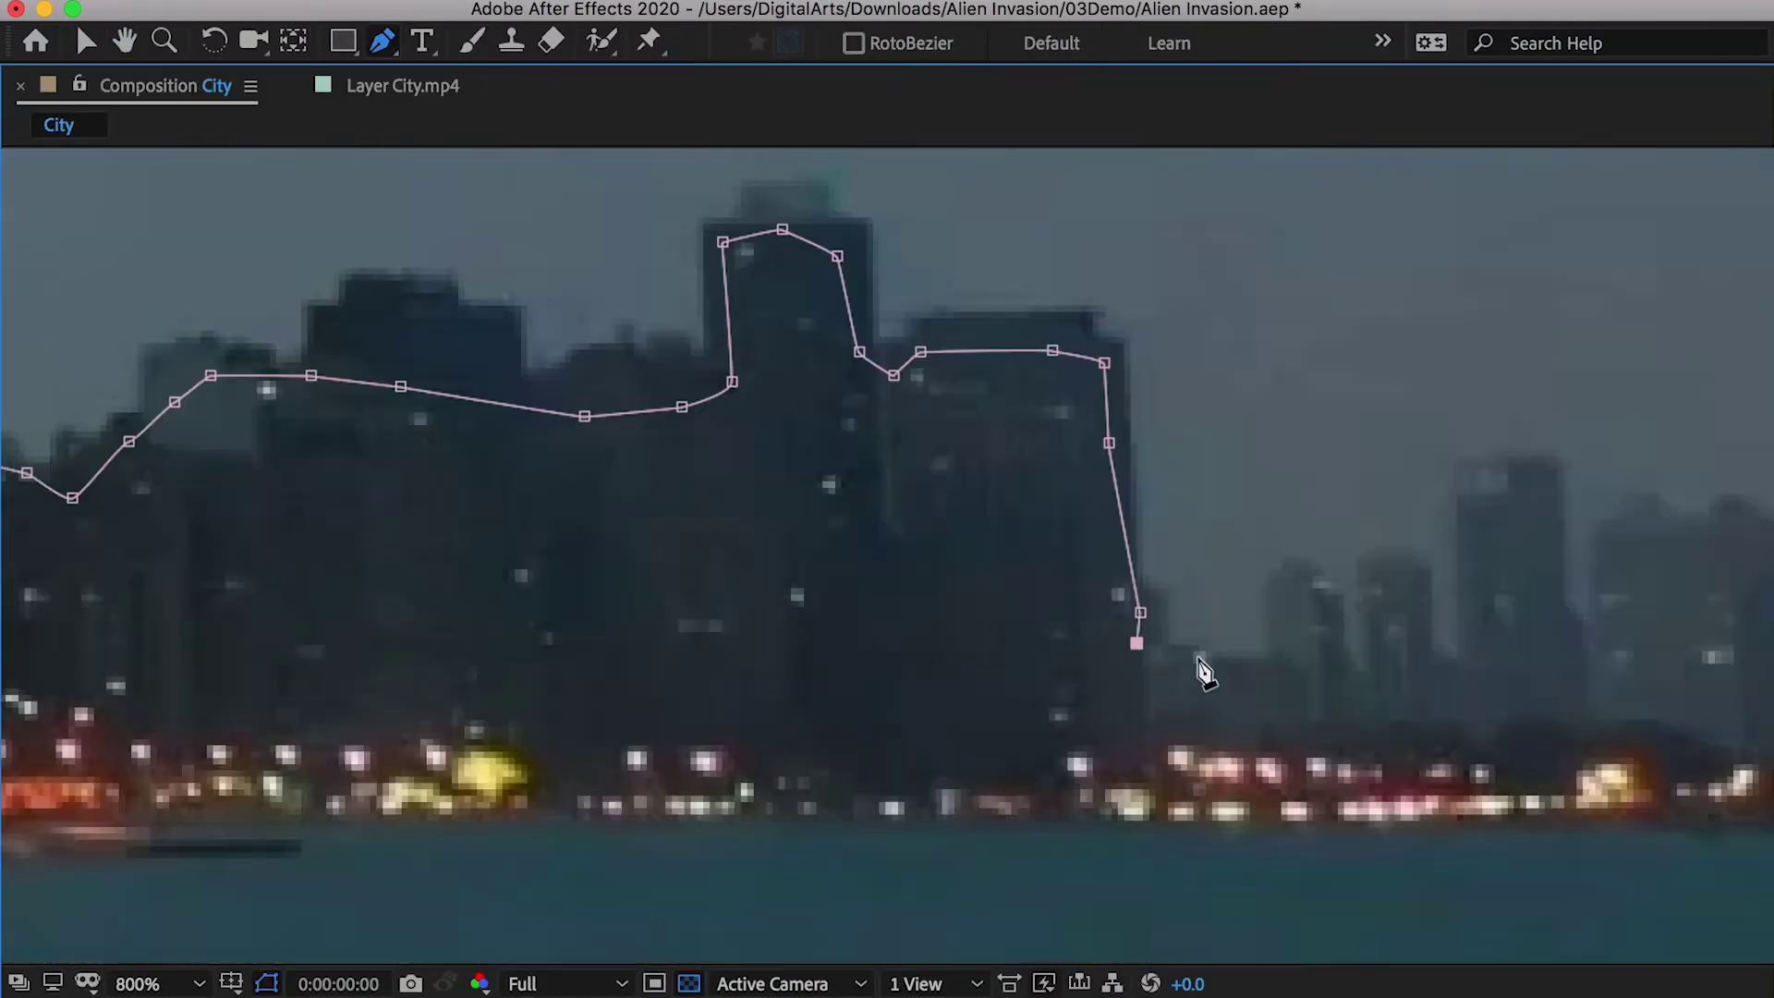
{"action": "left_click", "coordinate": [1199, 654]}
{"action": "left_click", "coordinate": [1257, 667]}
{"action": "left_click", "coordinate": [1287, 675]}
{"action": "left_click", "coordinate": [1297, 593]}
{"action": "left_click", "coordinate": [1330, 593]}
{"action": "left_click", "coordinate": [1336, 654]}
{"action": "left_click", "coordinate": [1365, 693]}
{"action": "left_click", "coordinate": [1455, 693]}
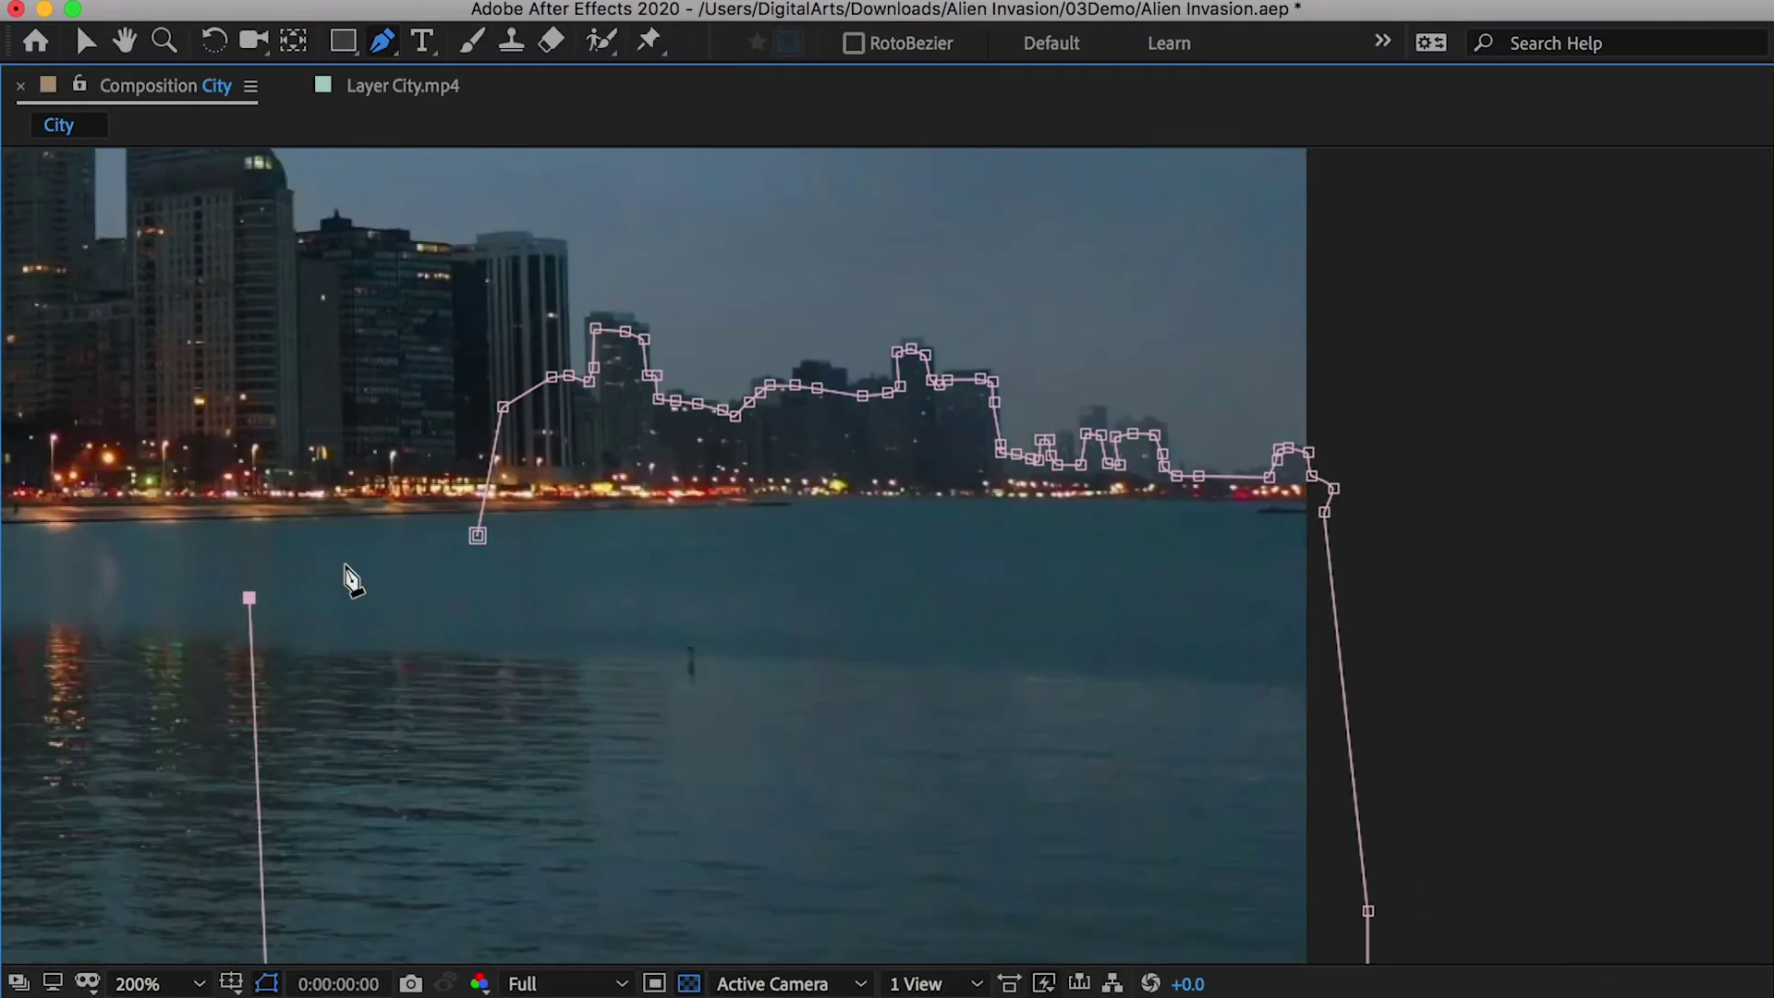
{"action": "left_click", "coordinate": [478, 535]}
Parent Black Solid 4 to the TrackPos4 null
{"action": "key", "text": "grave"}
{"action": "left_click_drag", "start_coordinate": [429, 732], "coordinate": [283, 705]}
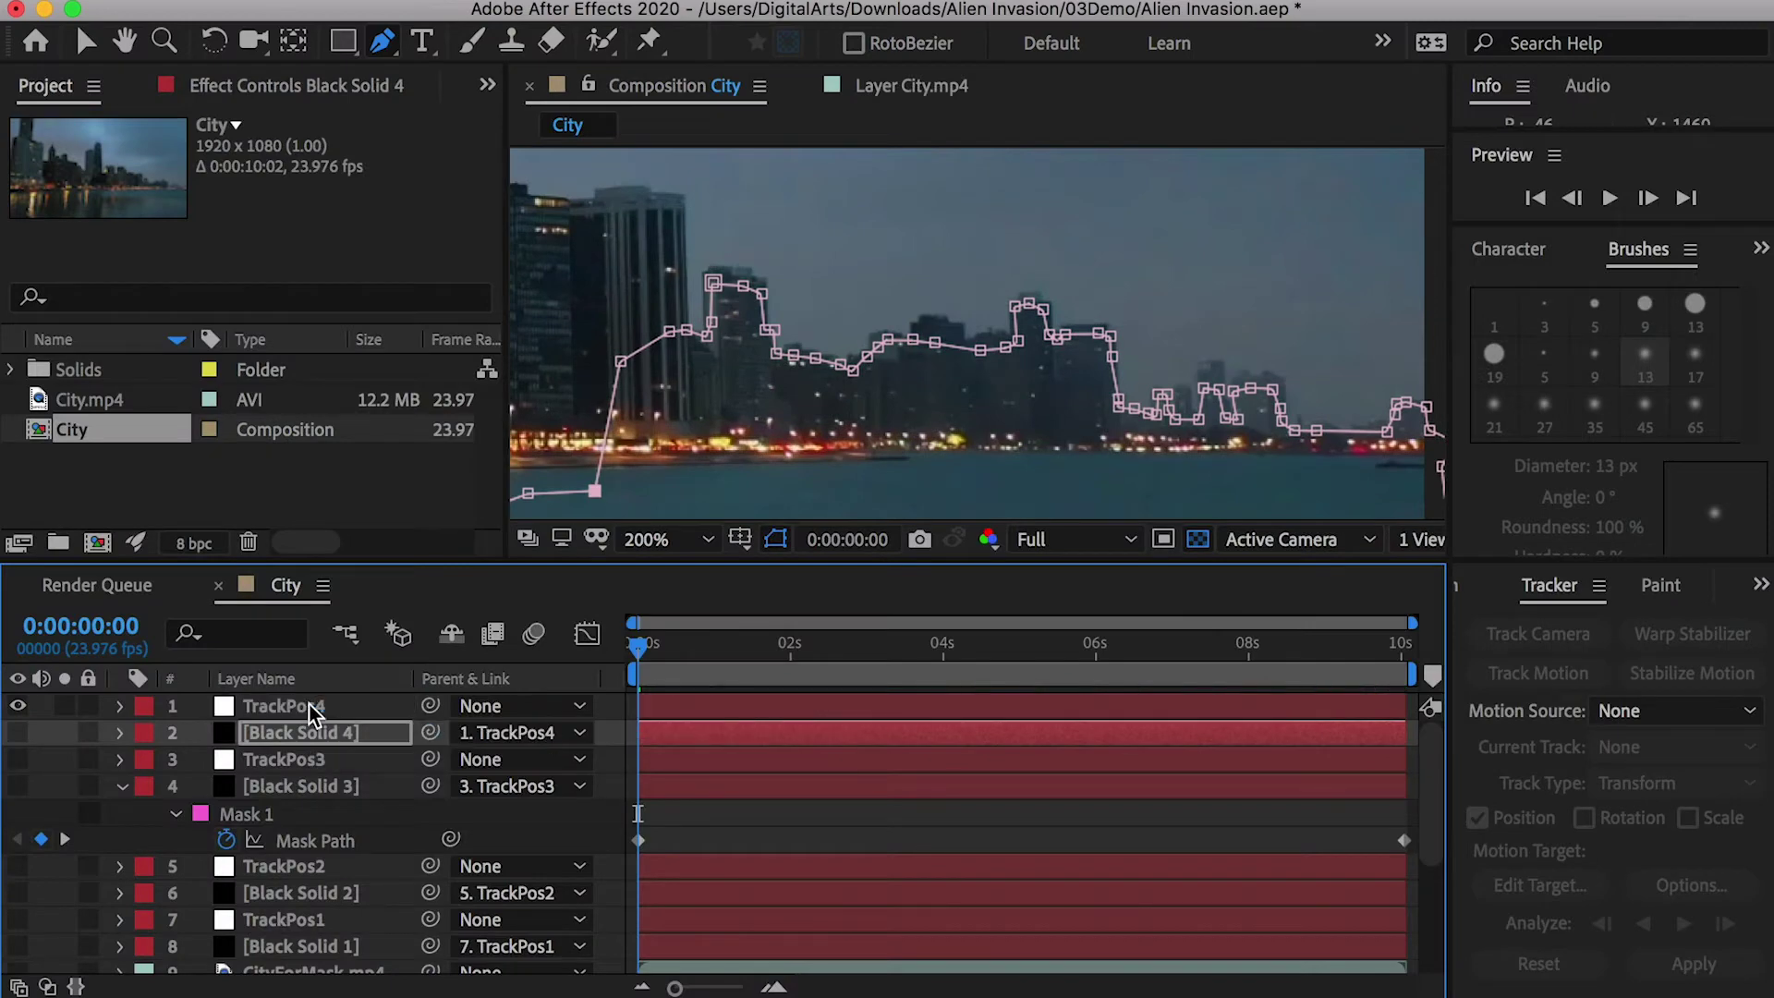
{"action": "key", "text": "grave"}
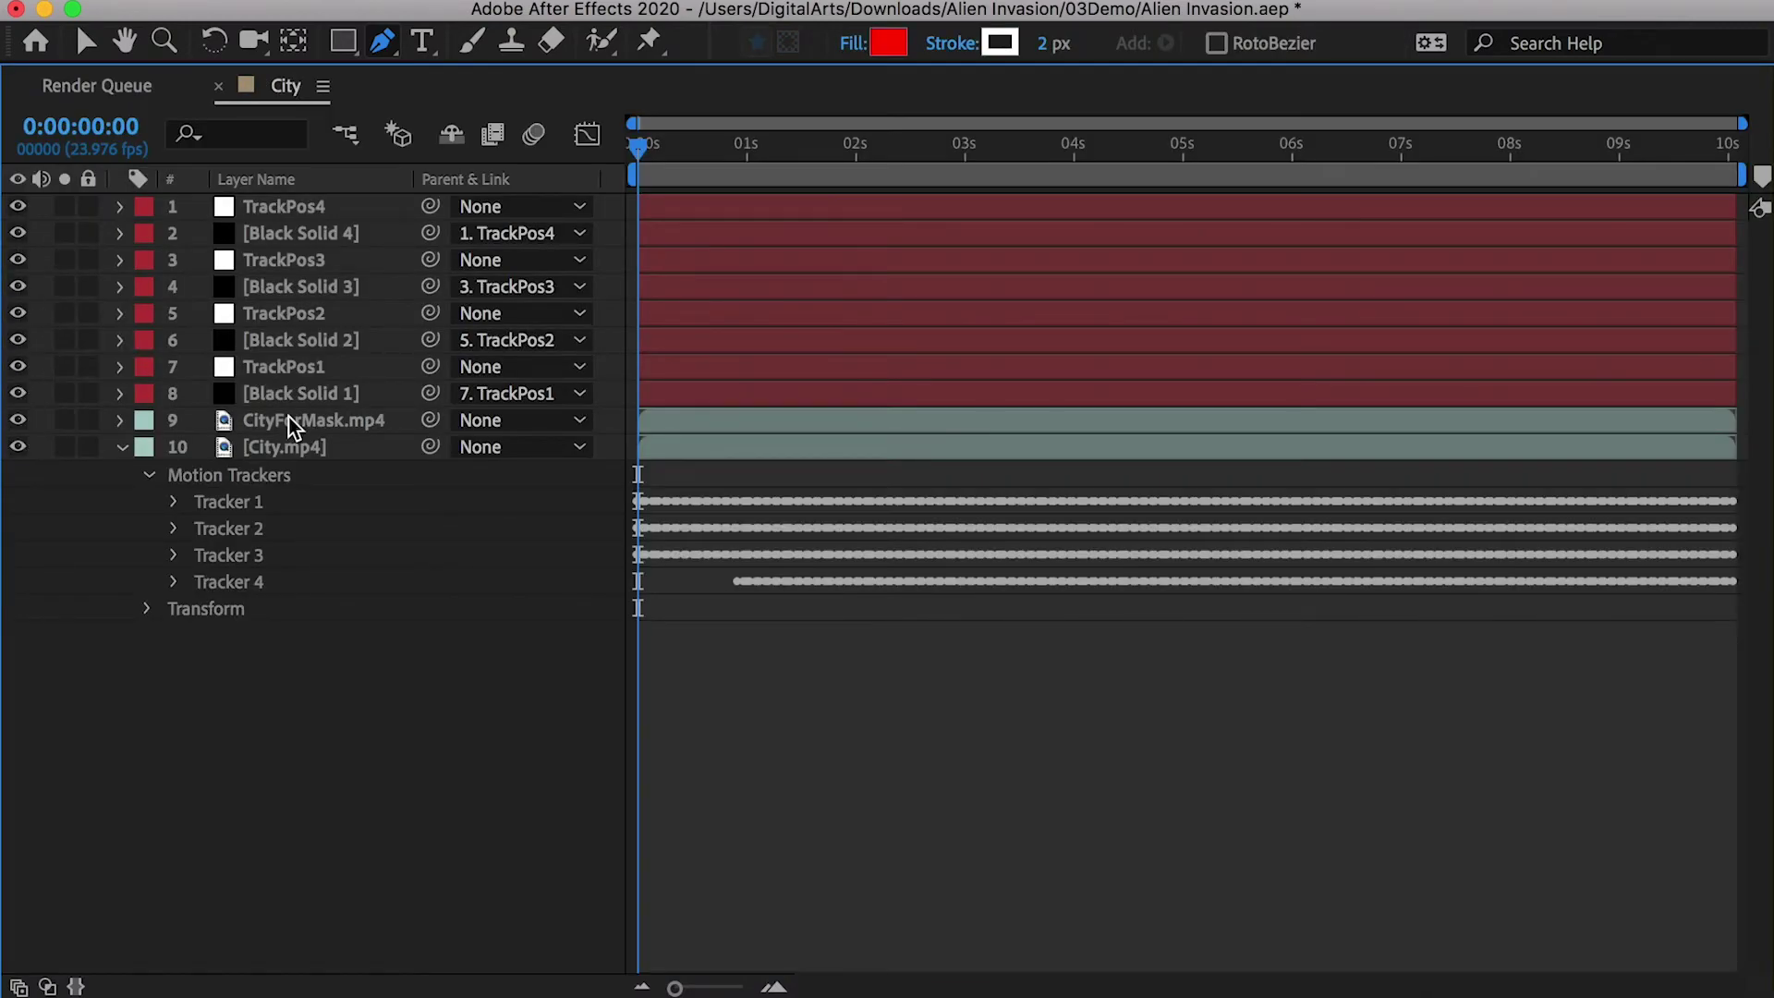
Check the matte at both ends, then pre-compose all nulls, black solids and CityForMask.mp4 as CityMask with all attributes moved
{"action": "left_click_drag", "start_coordinate": [1108, 829], "coordinate": [1576, 823]}
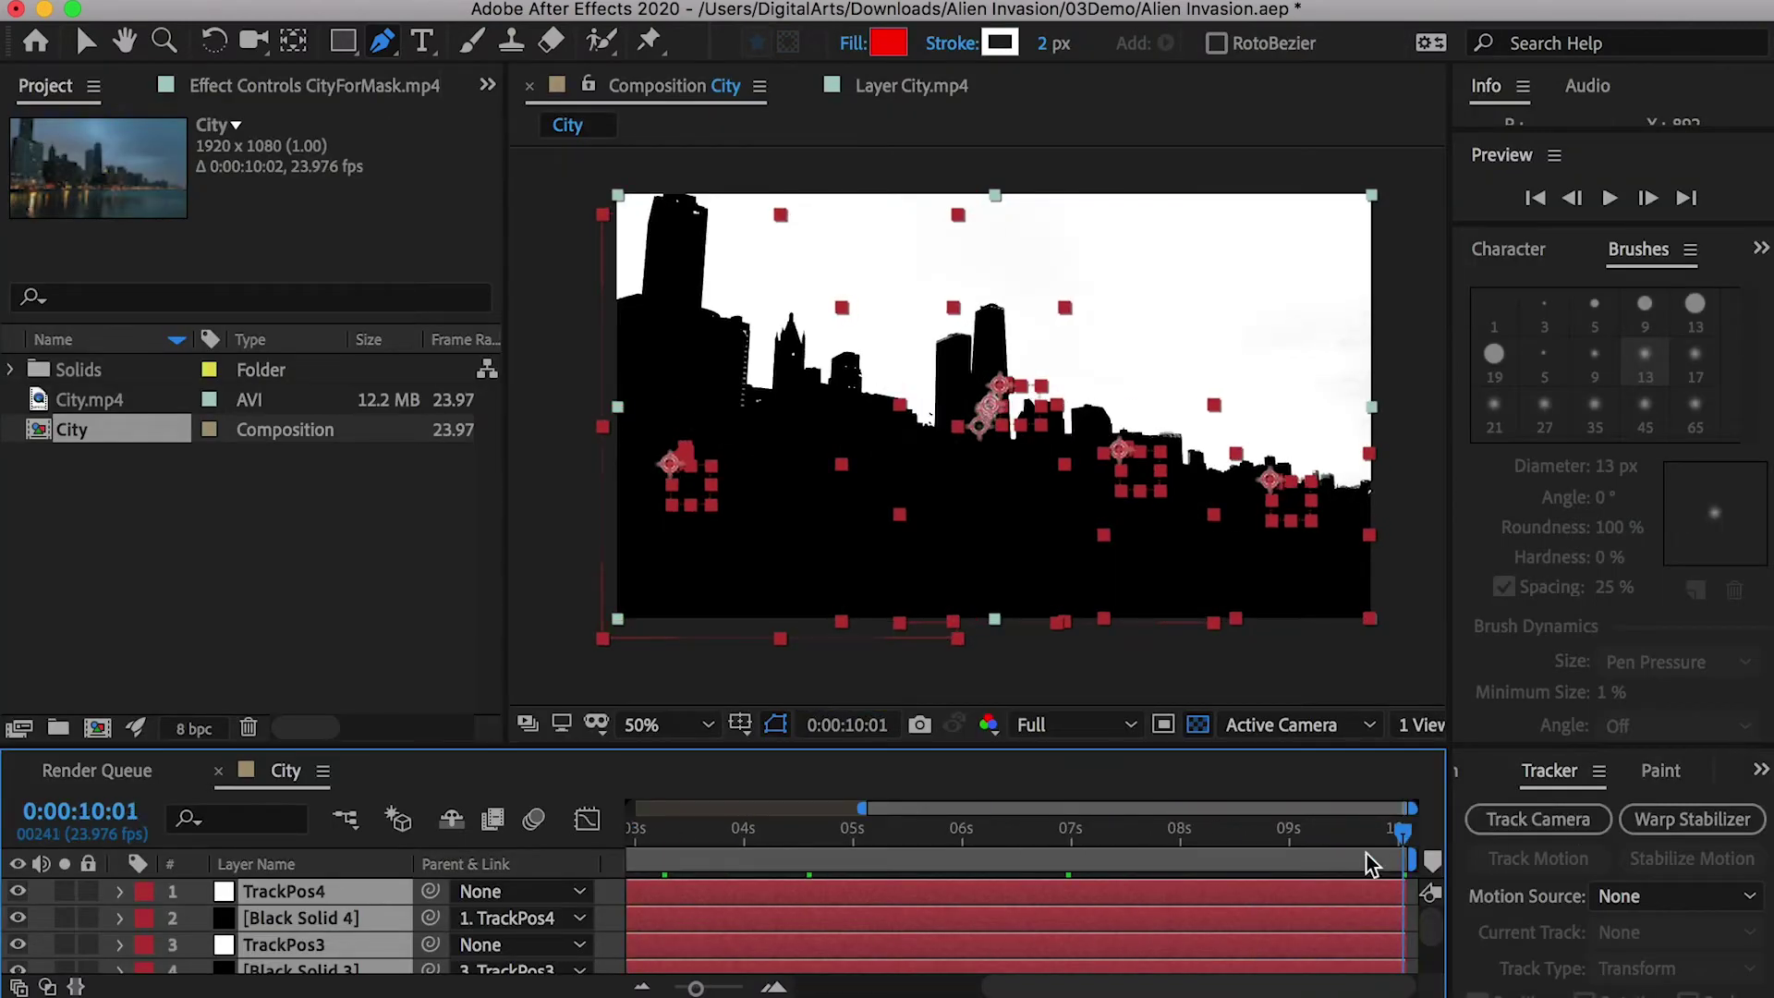
{"action": "left_click_drag", "start_coordinate": [1386, 832], "coordinate": [505, 814]}
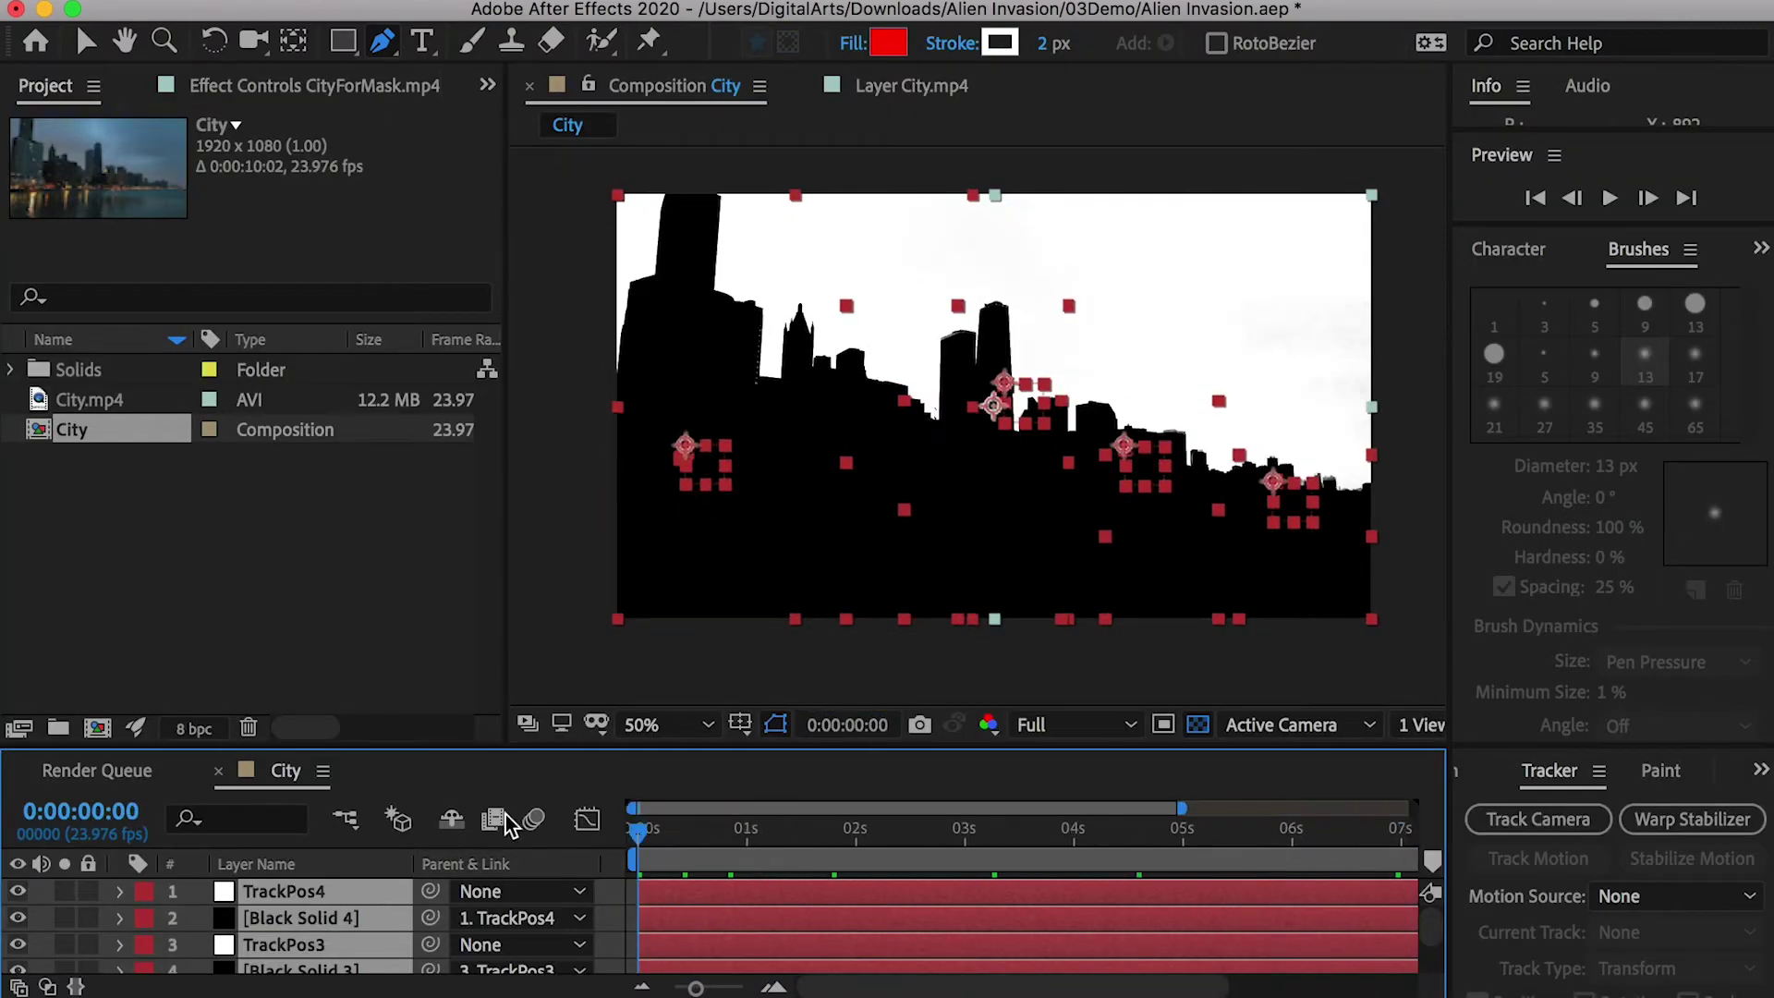
{"action": "key", "text": "grave"}
{"action": "right_click", "coordinate": [277, 282]}
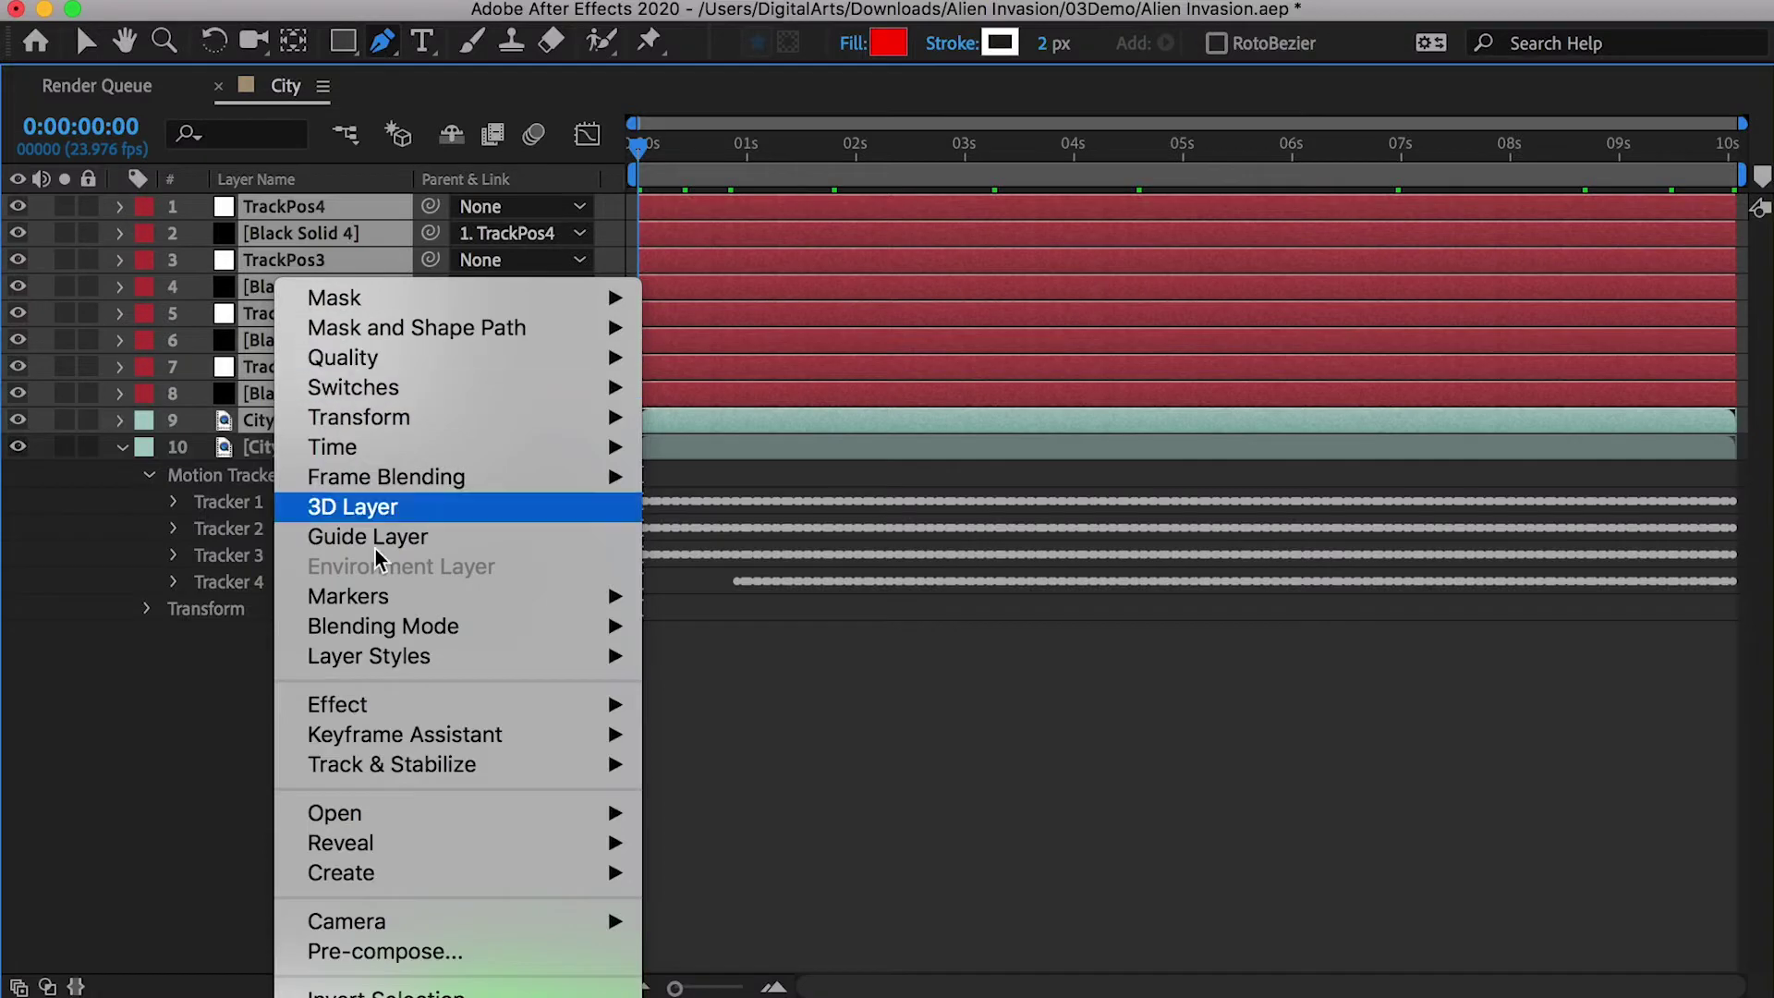
{"action": "left_click", "coordinate": [531, 956]}
{"action": "type", "text": "Mask"}
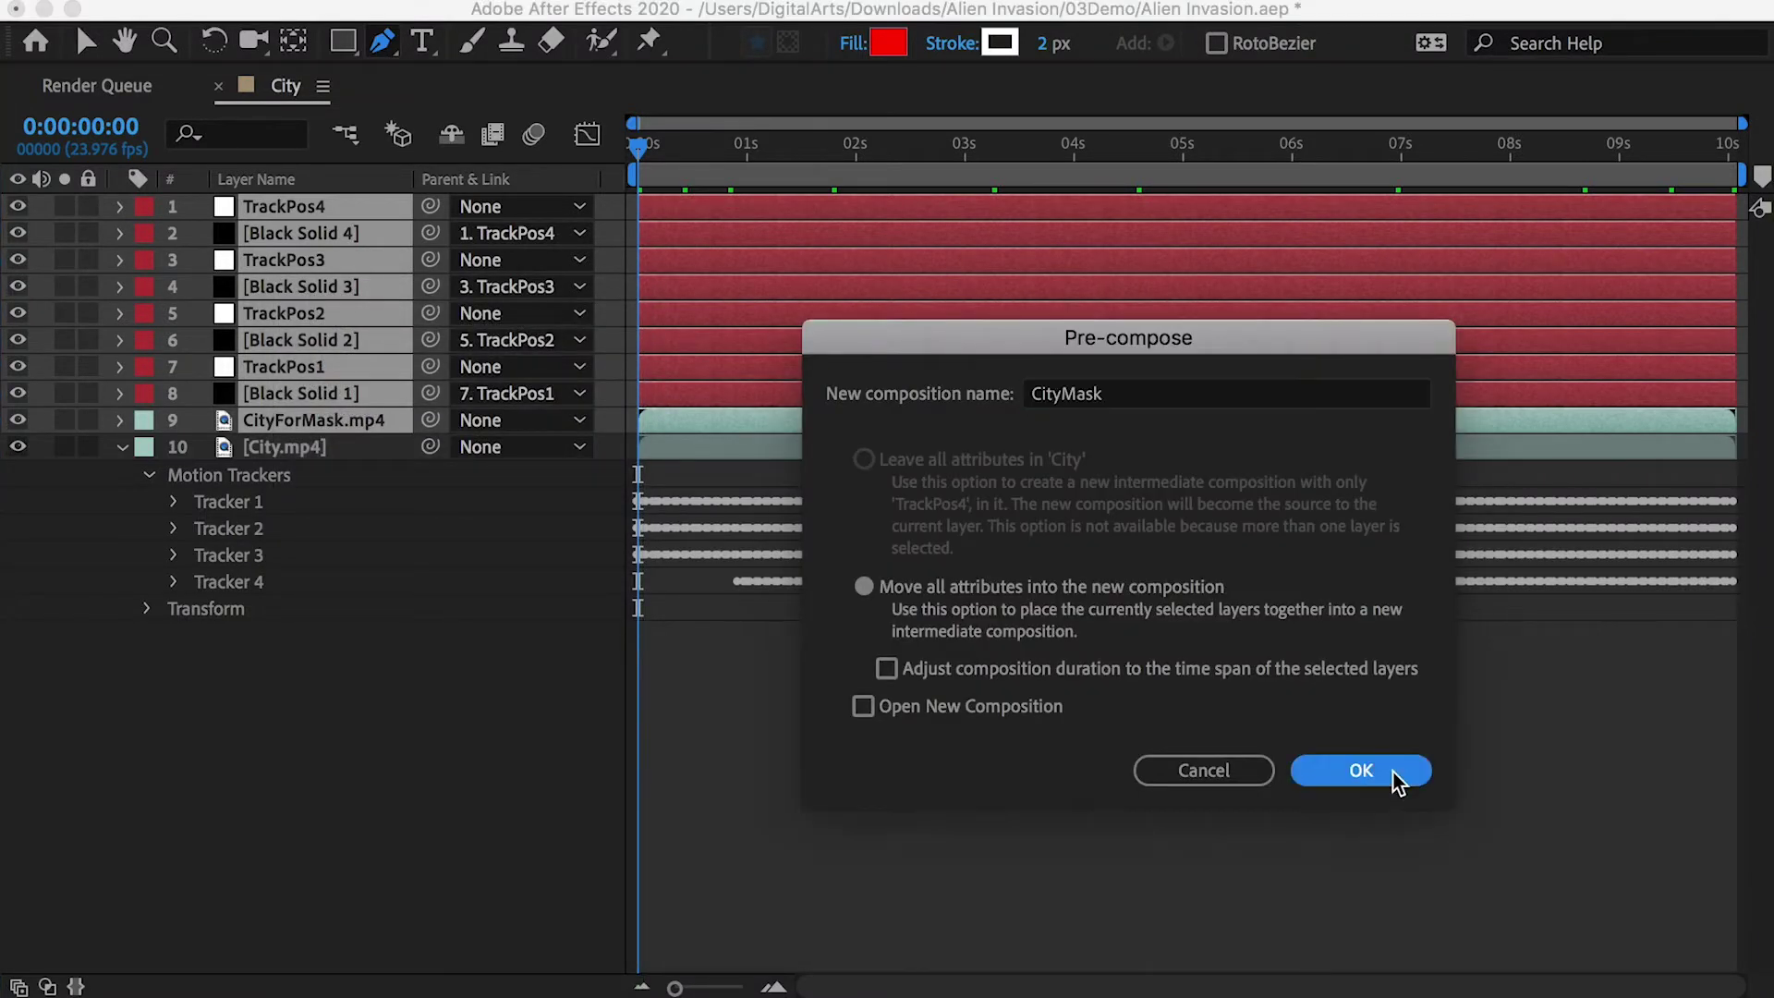
{"action": "left_click", "coordinate": [1376, 772]}
Place Cloud01.mp4 between CityMask and City.mp4 with CityMask hidden, and mute the cloud layer's audio
{"action": "key", "text": "grave"}
{"action": "left_click", "coordinate": [19, 891]}
{"action": "left_click", "coordinate": [18, 892]}
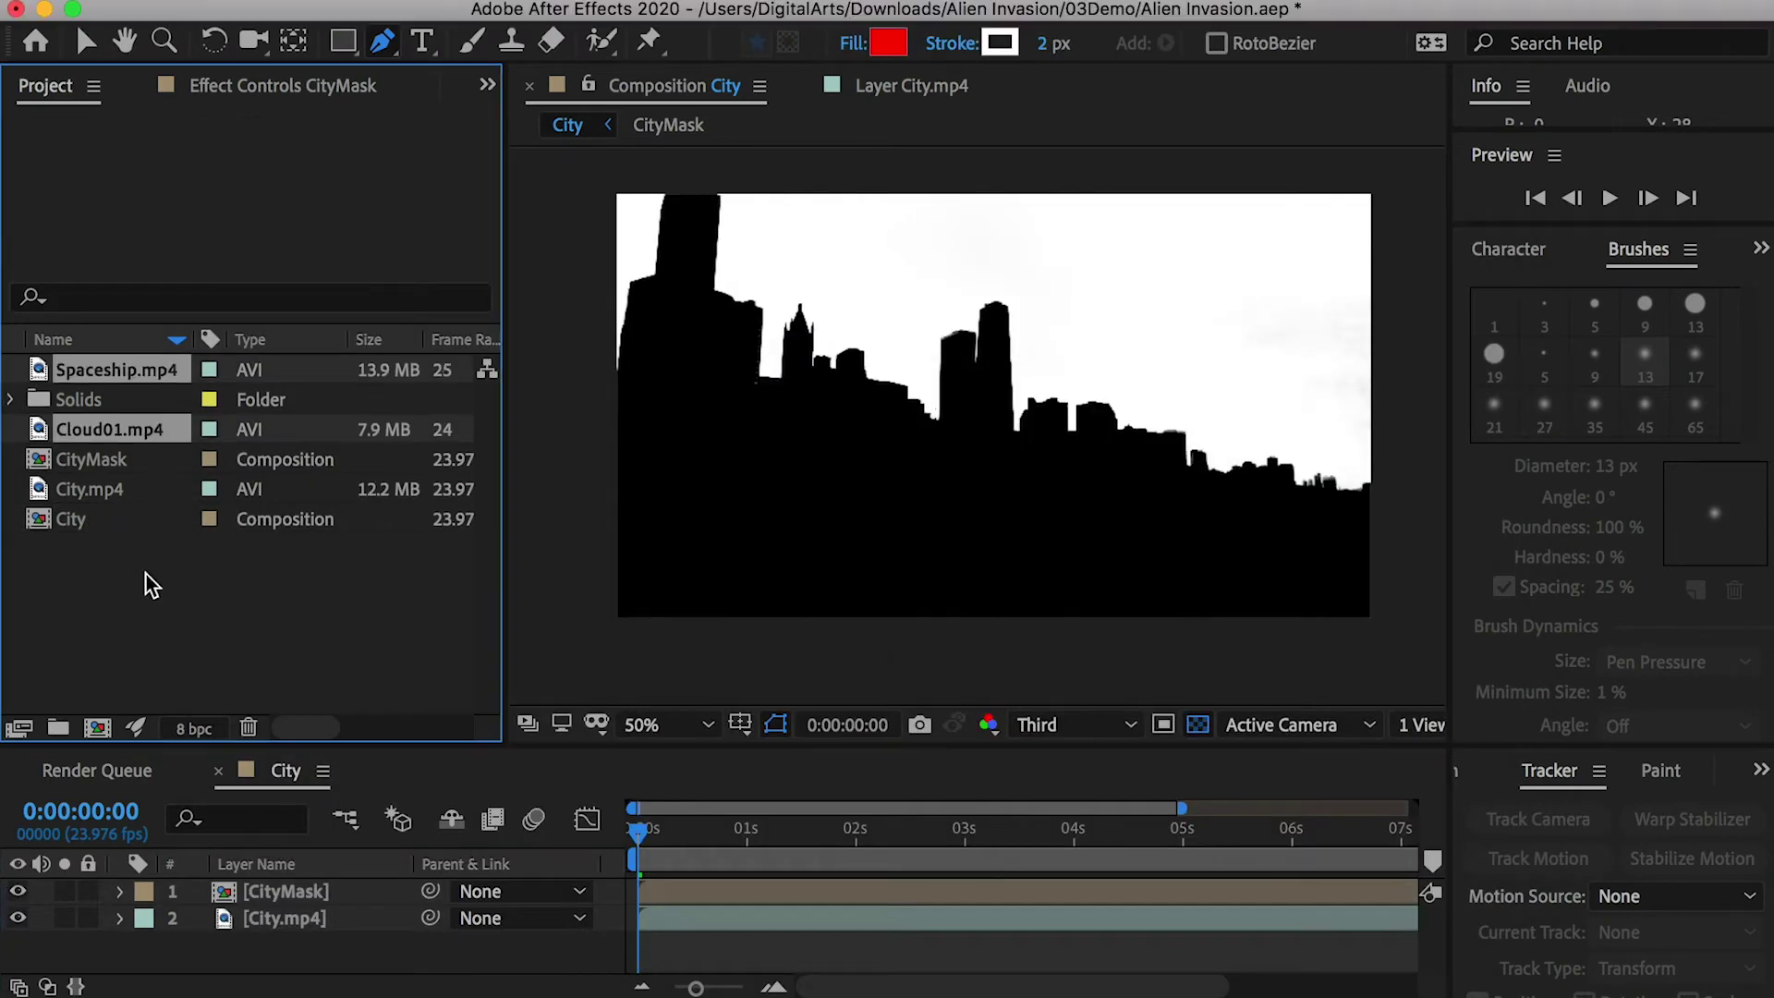
{"action": "left_click_drag", "start_coordinate": [109, 429], "coordinate": [364, 931]}
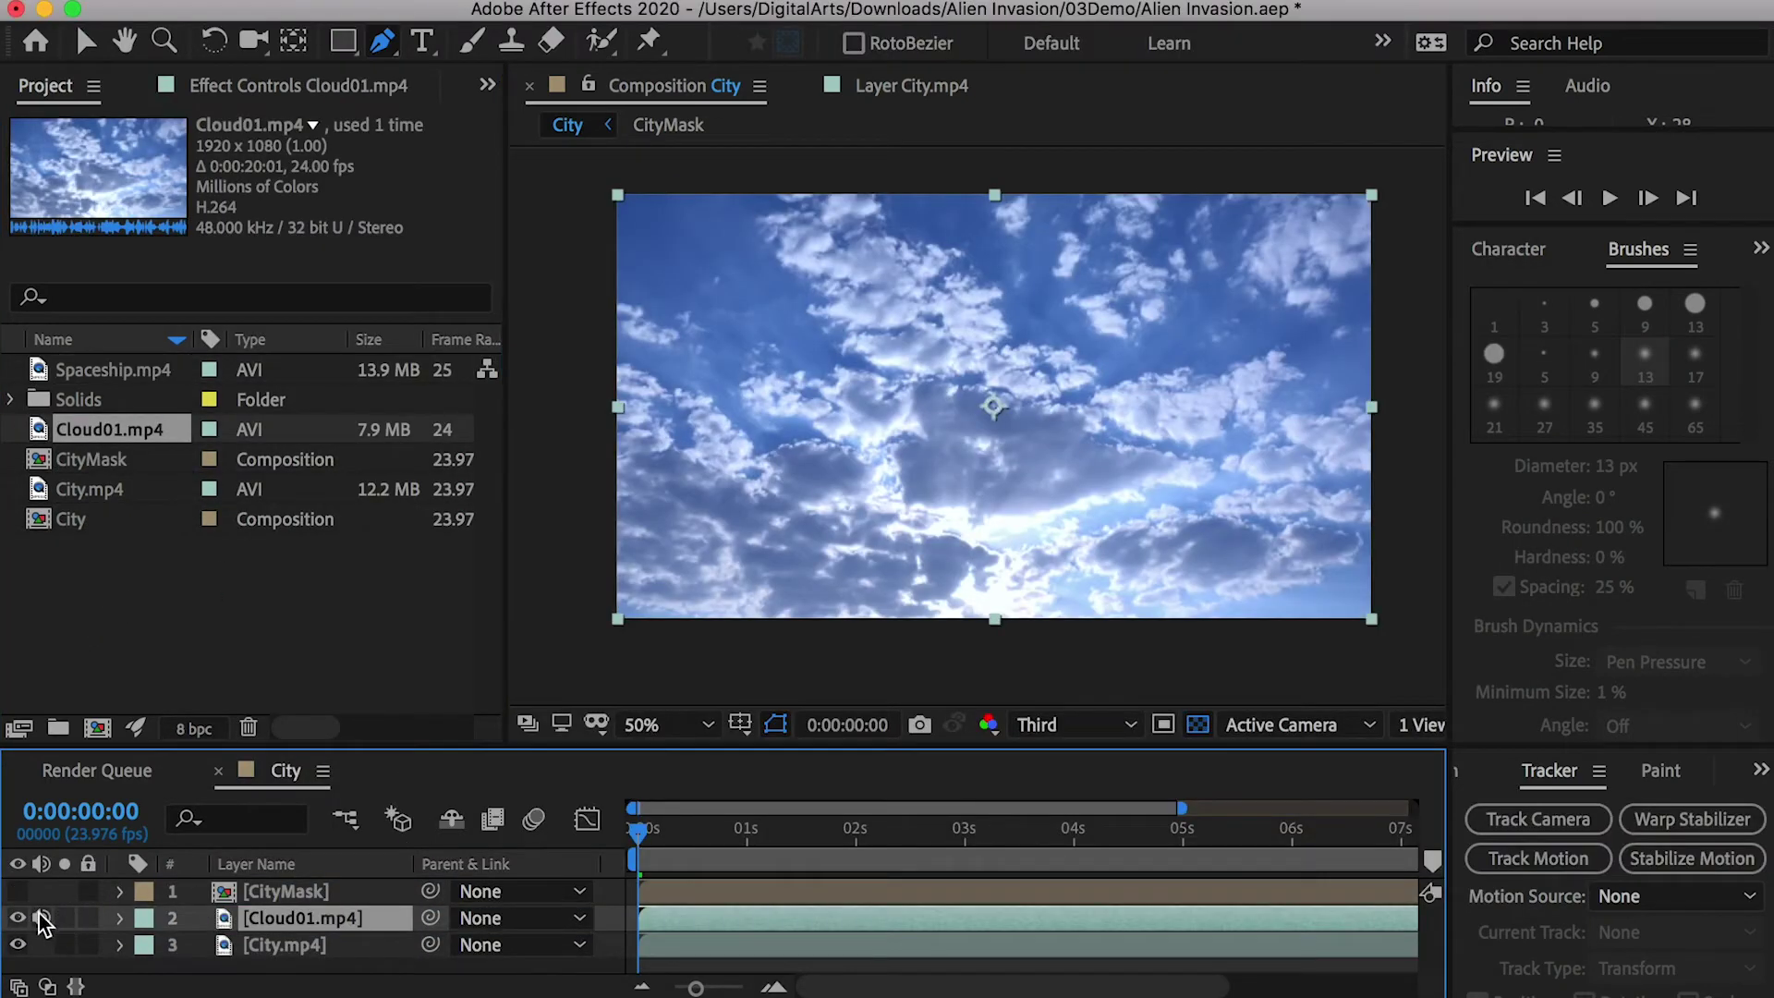
{"action": "left_click", "coordinate": [41, 917]}
Apply Keylight (1.2) to Cloud01.mp4 and sample the blue sky as its screen colour
{"action": "type", "text": "li"}
{"action": "left_click_drag", "start_coordinate": [1589, 429], "coordinate": [320, 917]}
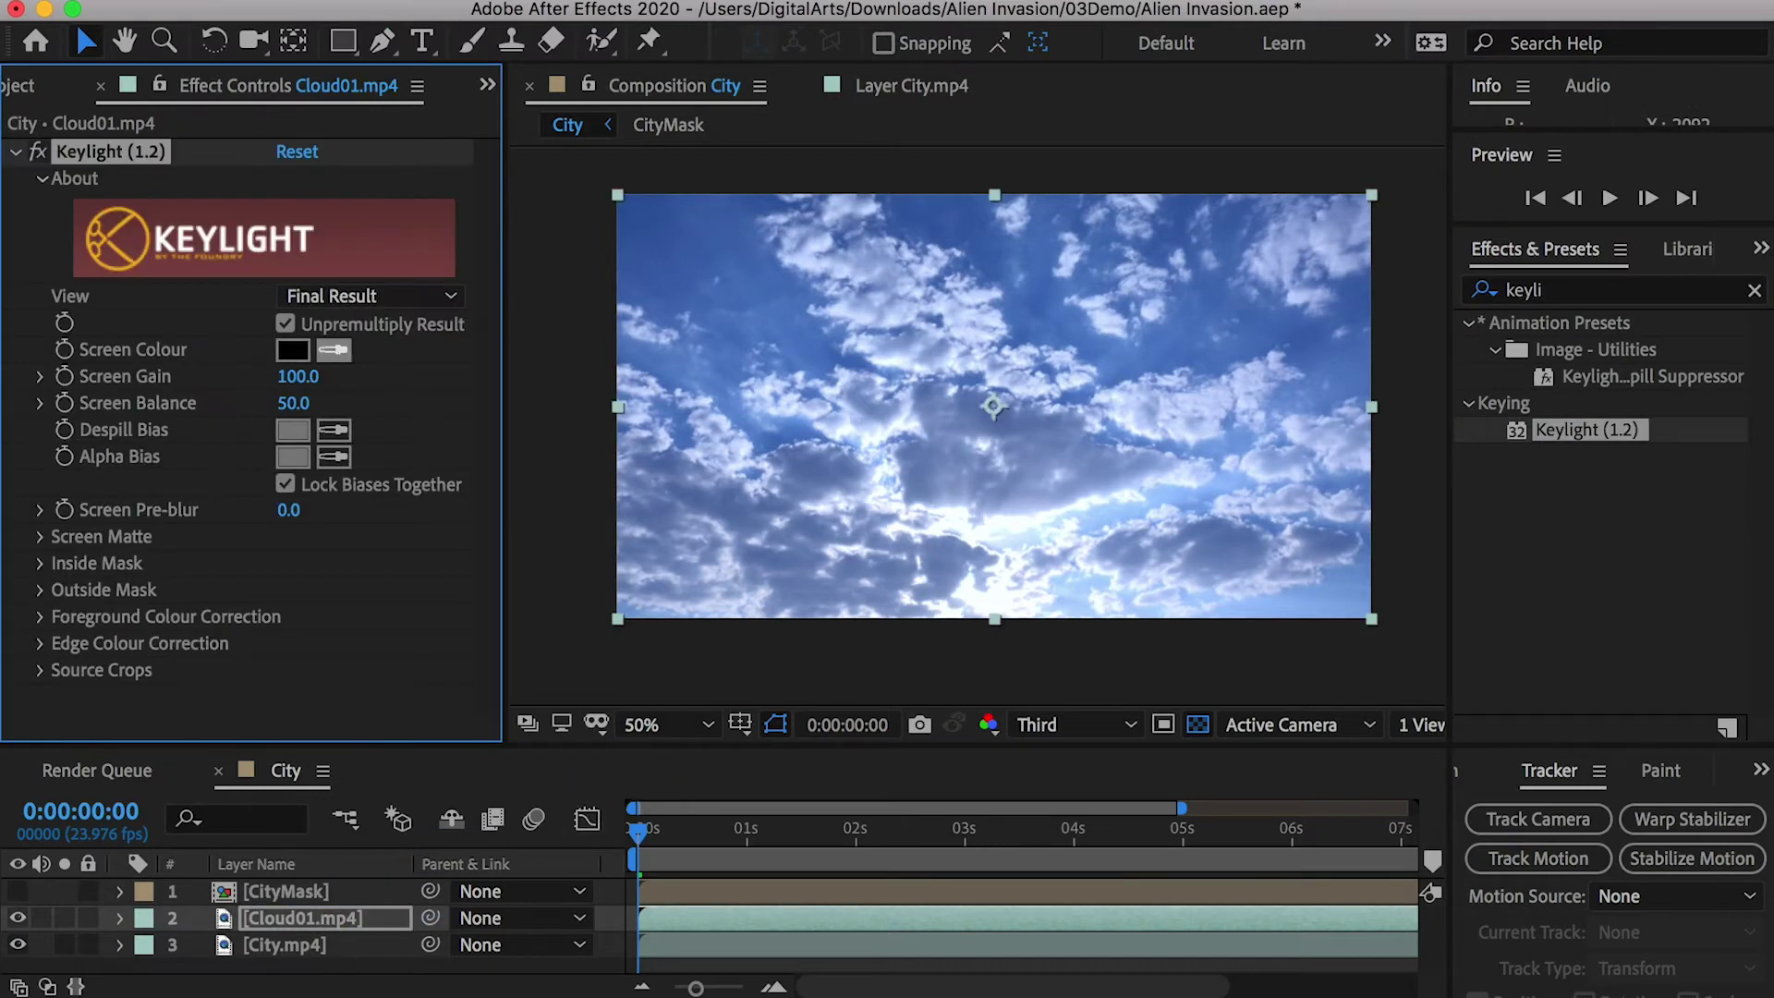
{"action": "left_click", "coordinate": [1029, 329]}
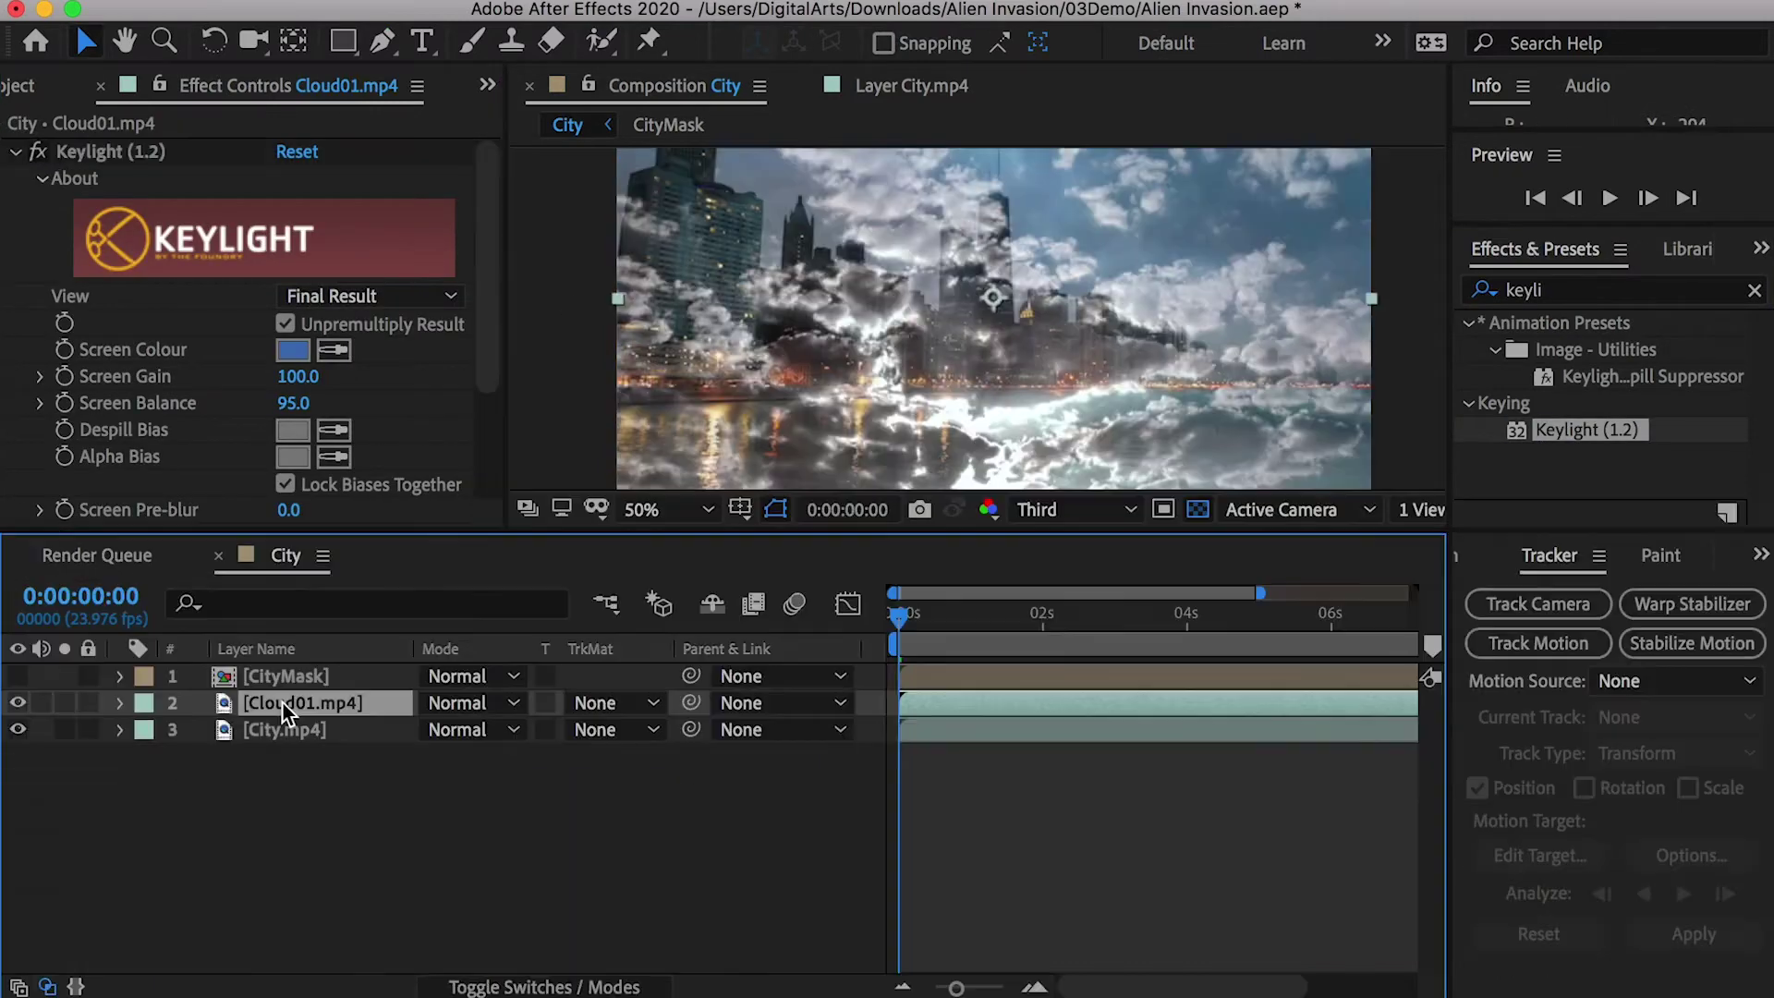
Scale Cloud01.mp4 vertically to 74% without changing its width, and move it up to the frame's upper edge
{"action": "key", "text": "s"}
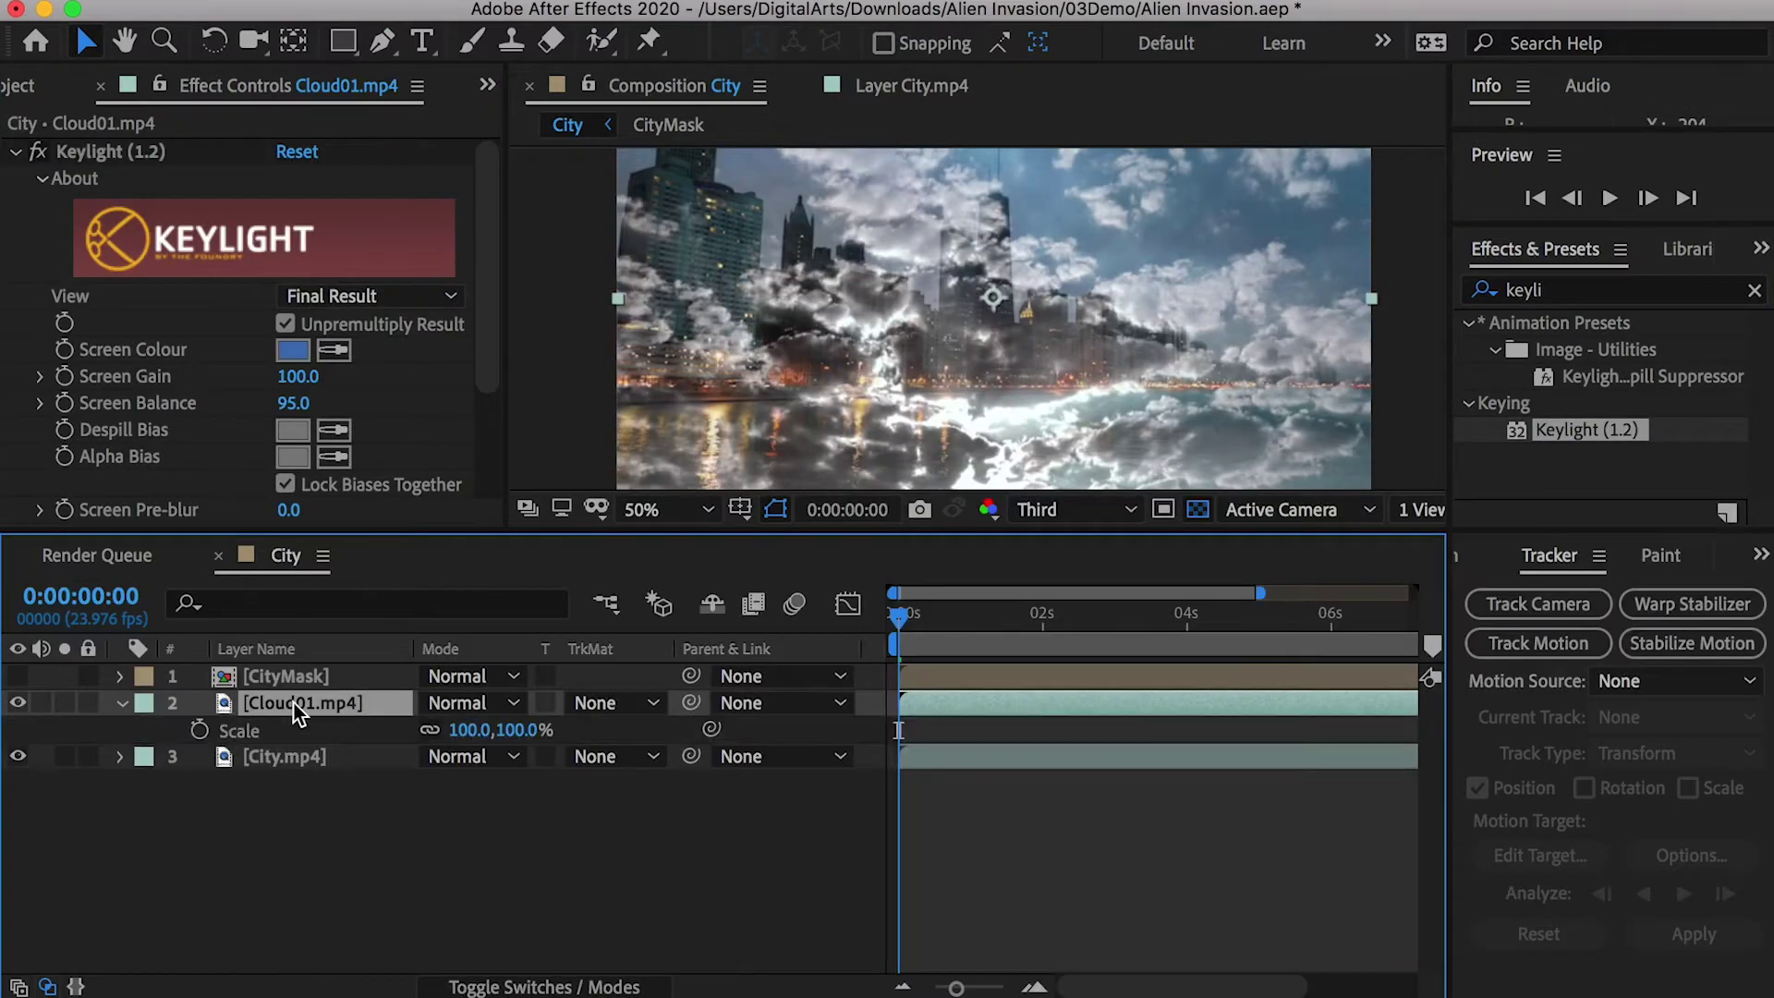
{"action": "left_click_drag", "start_coordinate": [514, 730], "coordinate": [466, 730]}
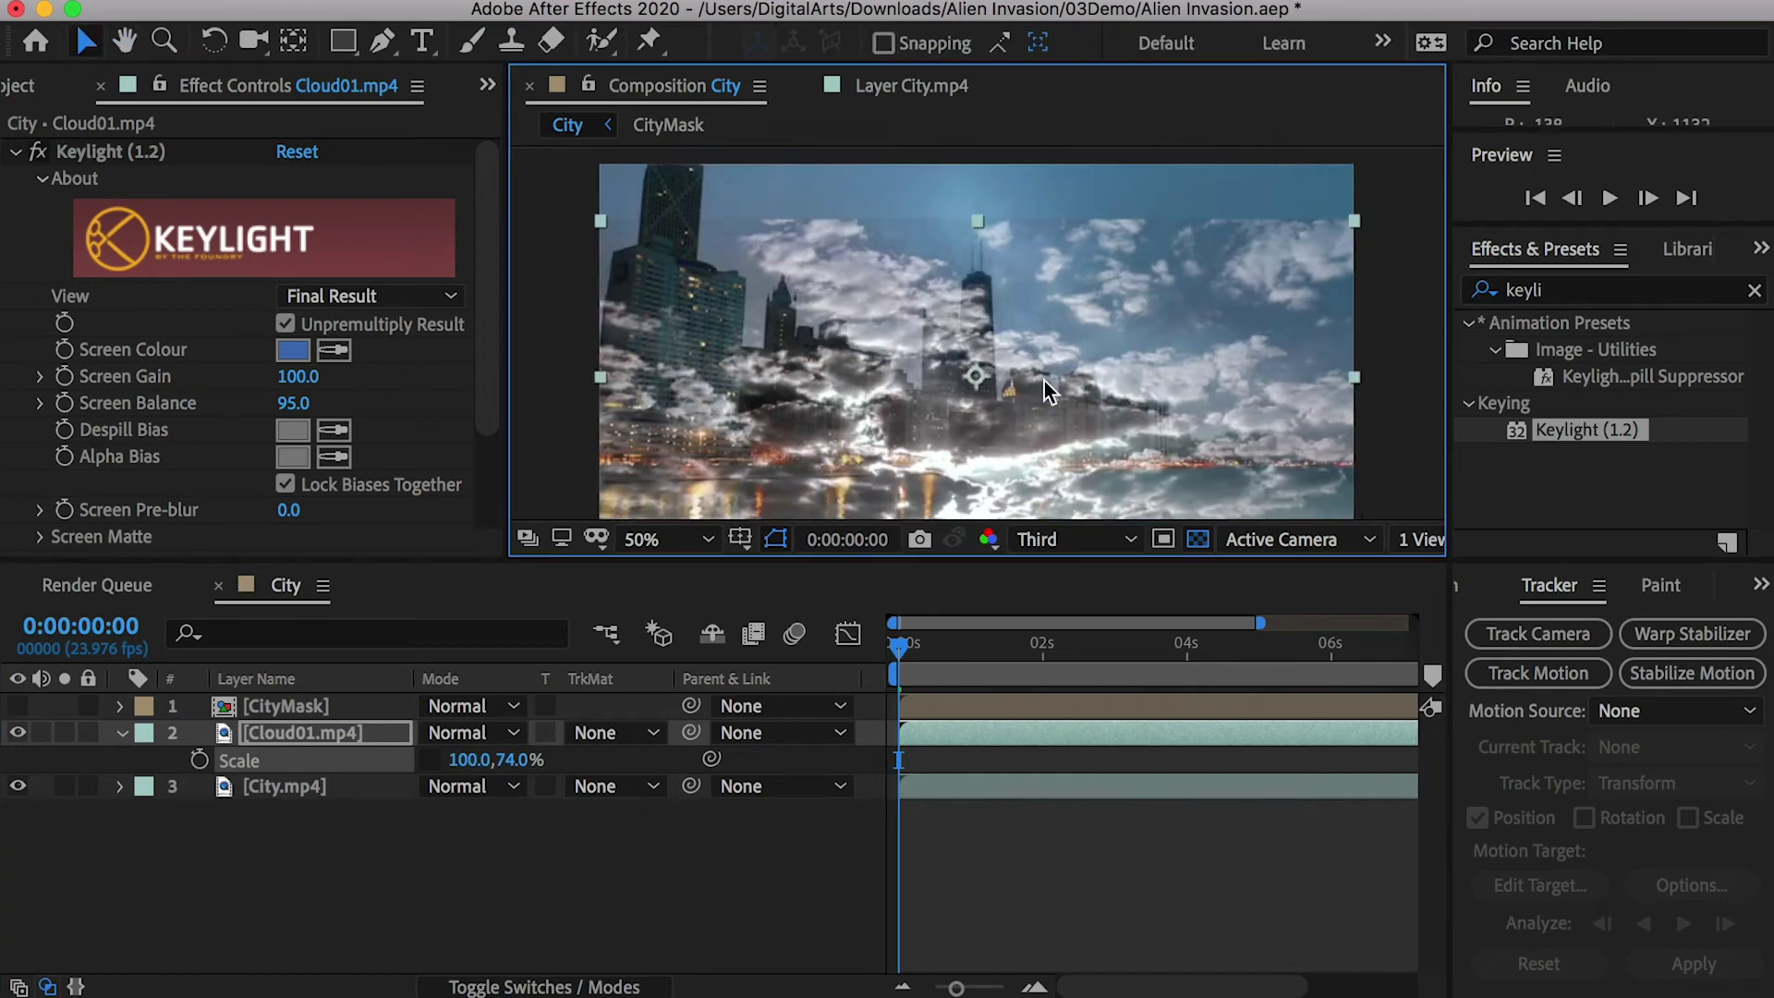
{"action": "left_click_drag", "start_coordinate": [1044, 381], "coordinate": [1045, 324]}
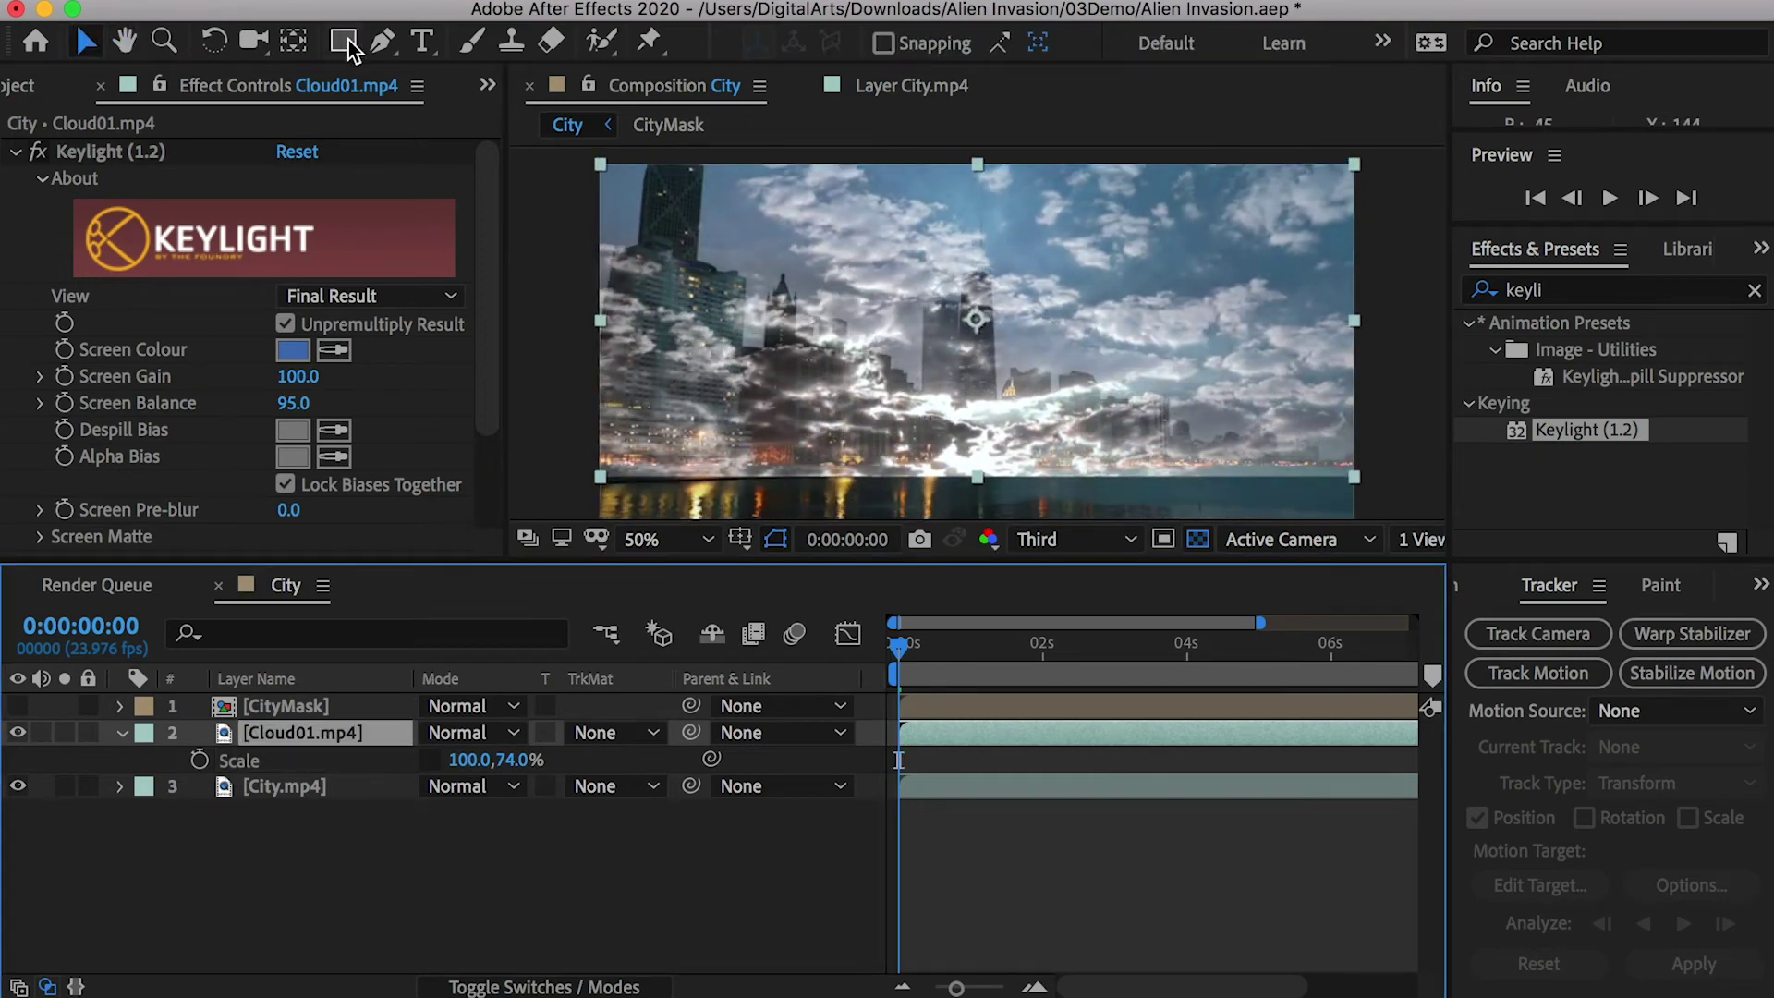
Draw a rectangular mask across the lower part of the clouds, set it to Subtract and feather it about 247 pixels
{"action": "left_click", "coordinate": [344, 42]}
{"action": "left_click_drag", "start_coordinate": [554, 401], "coordinate": [1389, 523]}
{"action": "left_click_drag", "start_coordinate": [1186, 427], "coordinate": [1160, 361]}
{"action": "left_click", "coordinate": [512, 787]}
{"action": "left_click", "coordinate": [517, 876]}
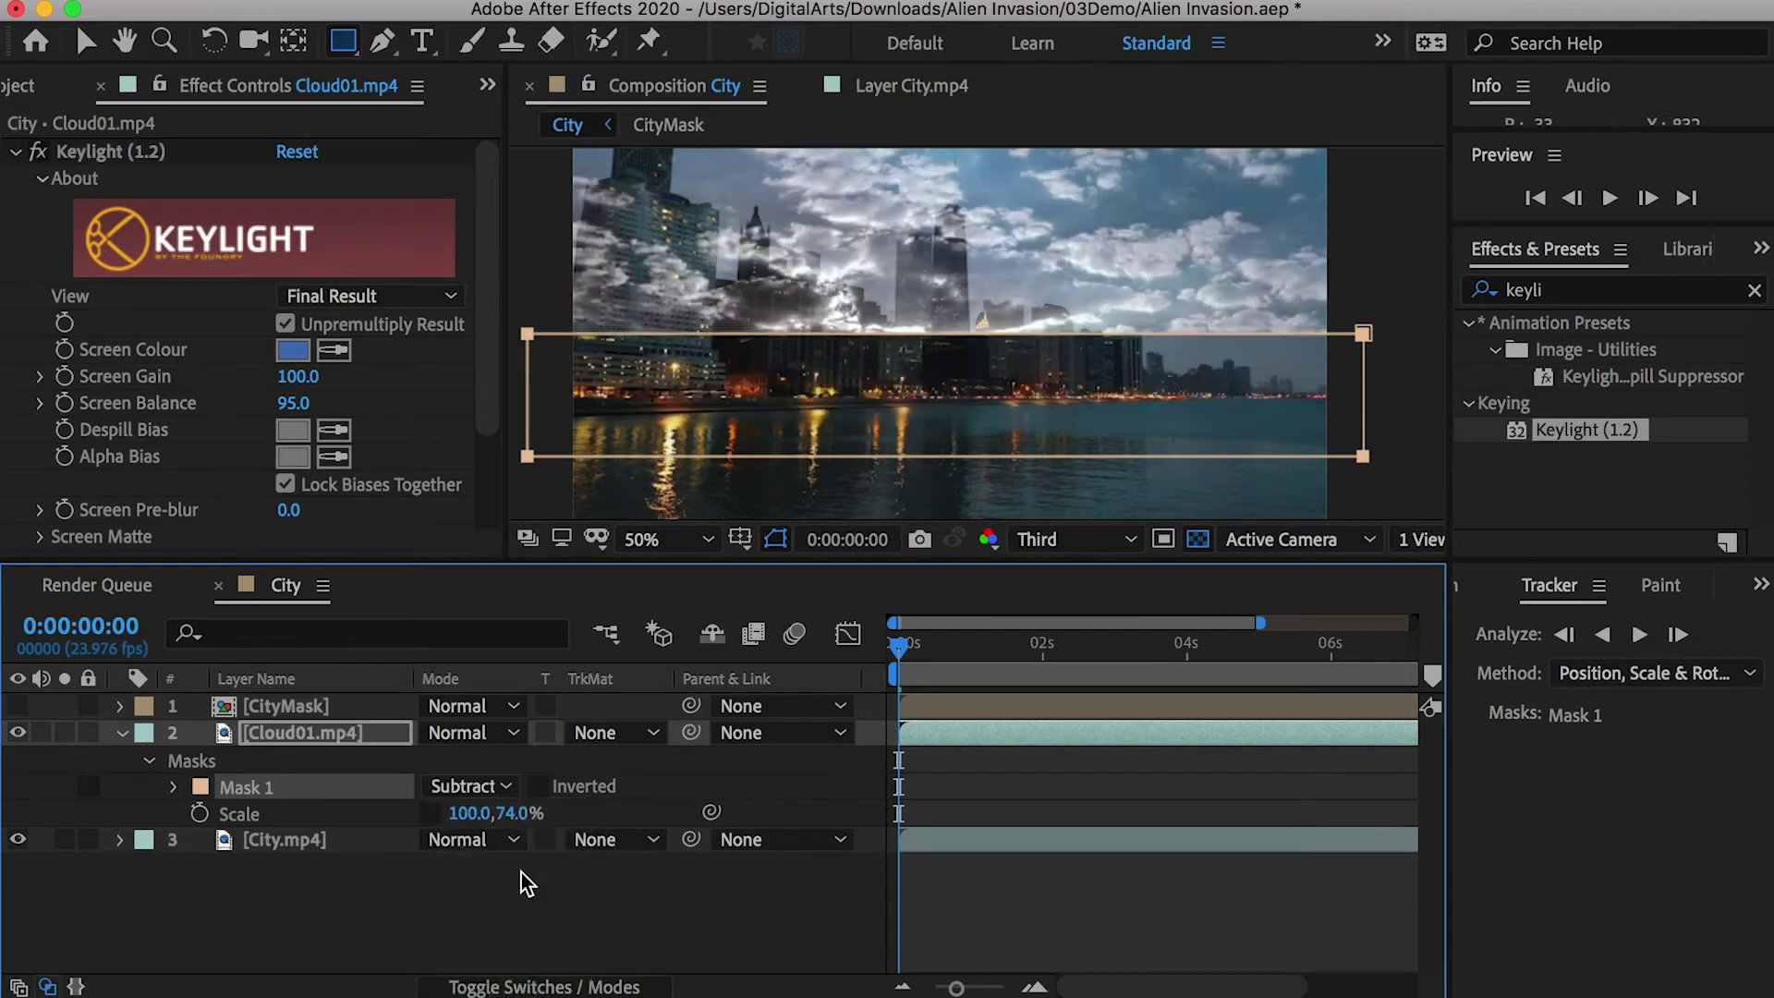
{"action": "left_click", "coordinate": [174, 787]}
{"action": "left_click_drag", "start_coordinate": [462, 840], "coordinate": [806, 828]}
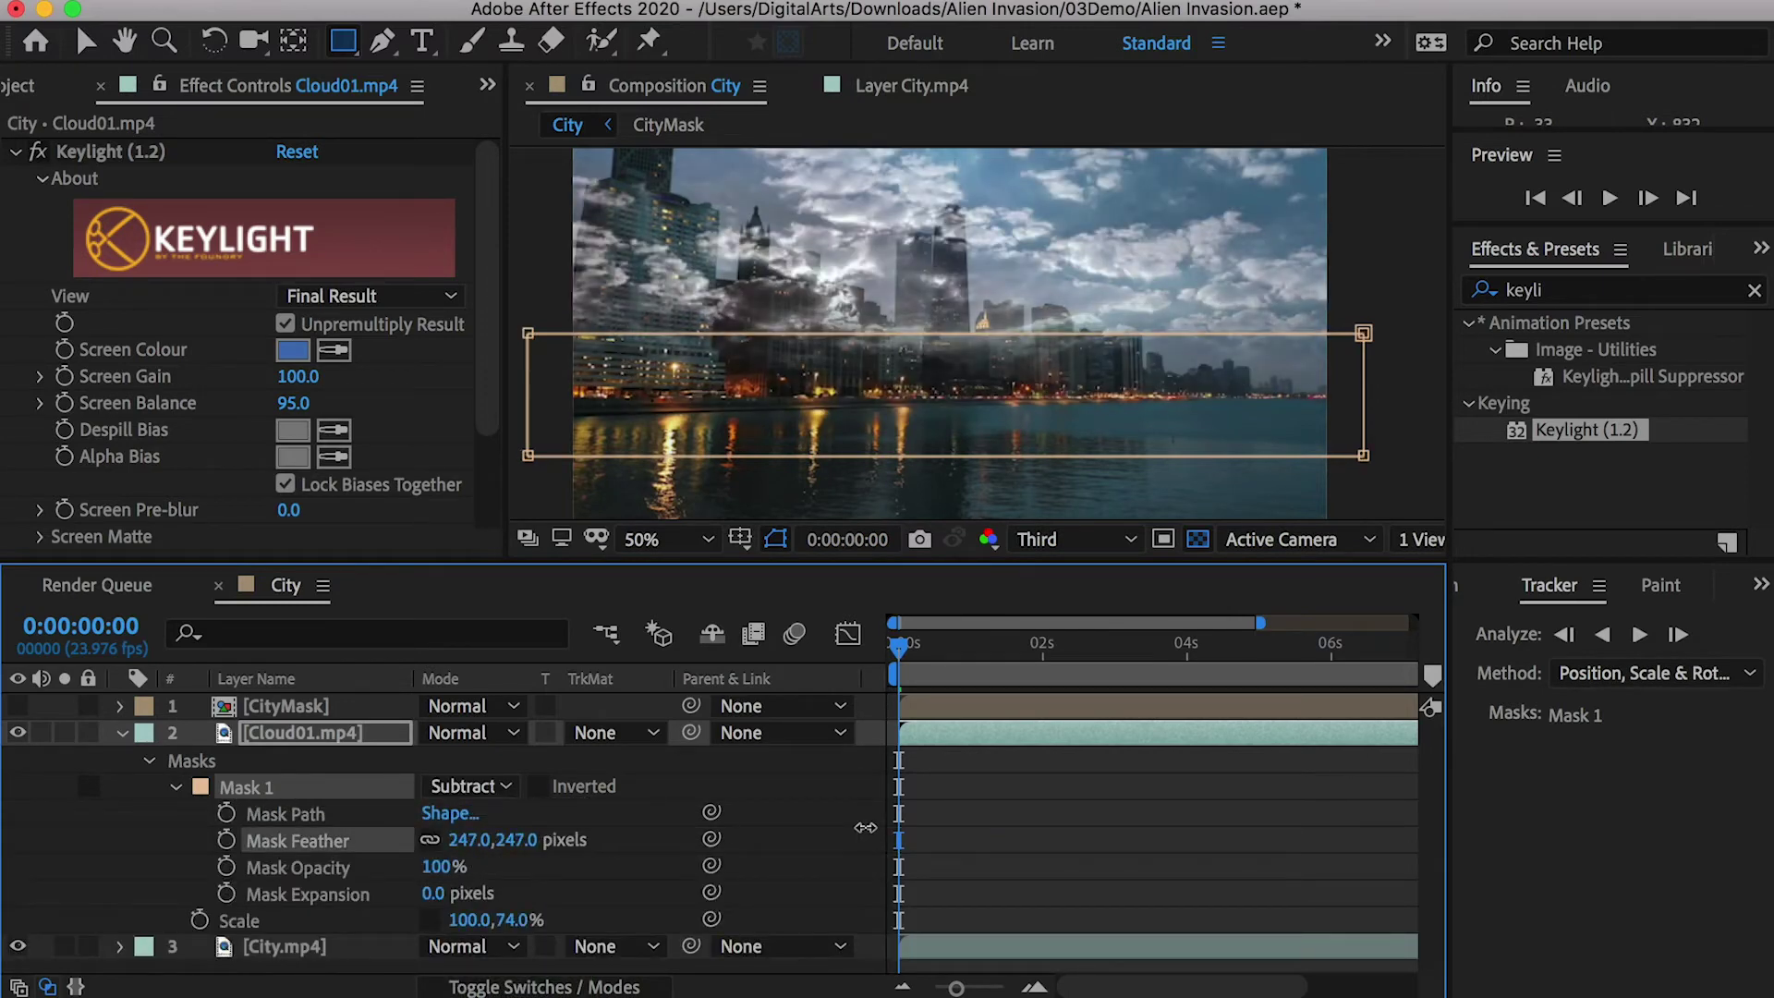
Set the Cloud01.mp4 layer's track matte to Luma Matte using CityMask
{"action": "left_click", "coordinate": [122, 734]}
{"action": "left_click", "coordinate": [641, 730]}
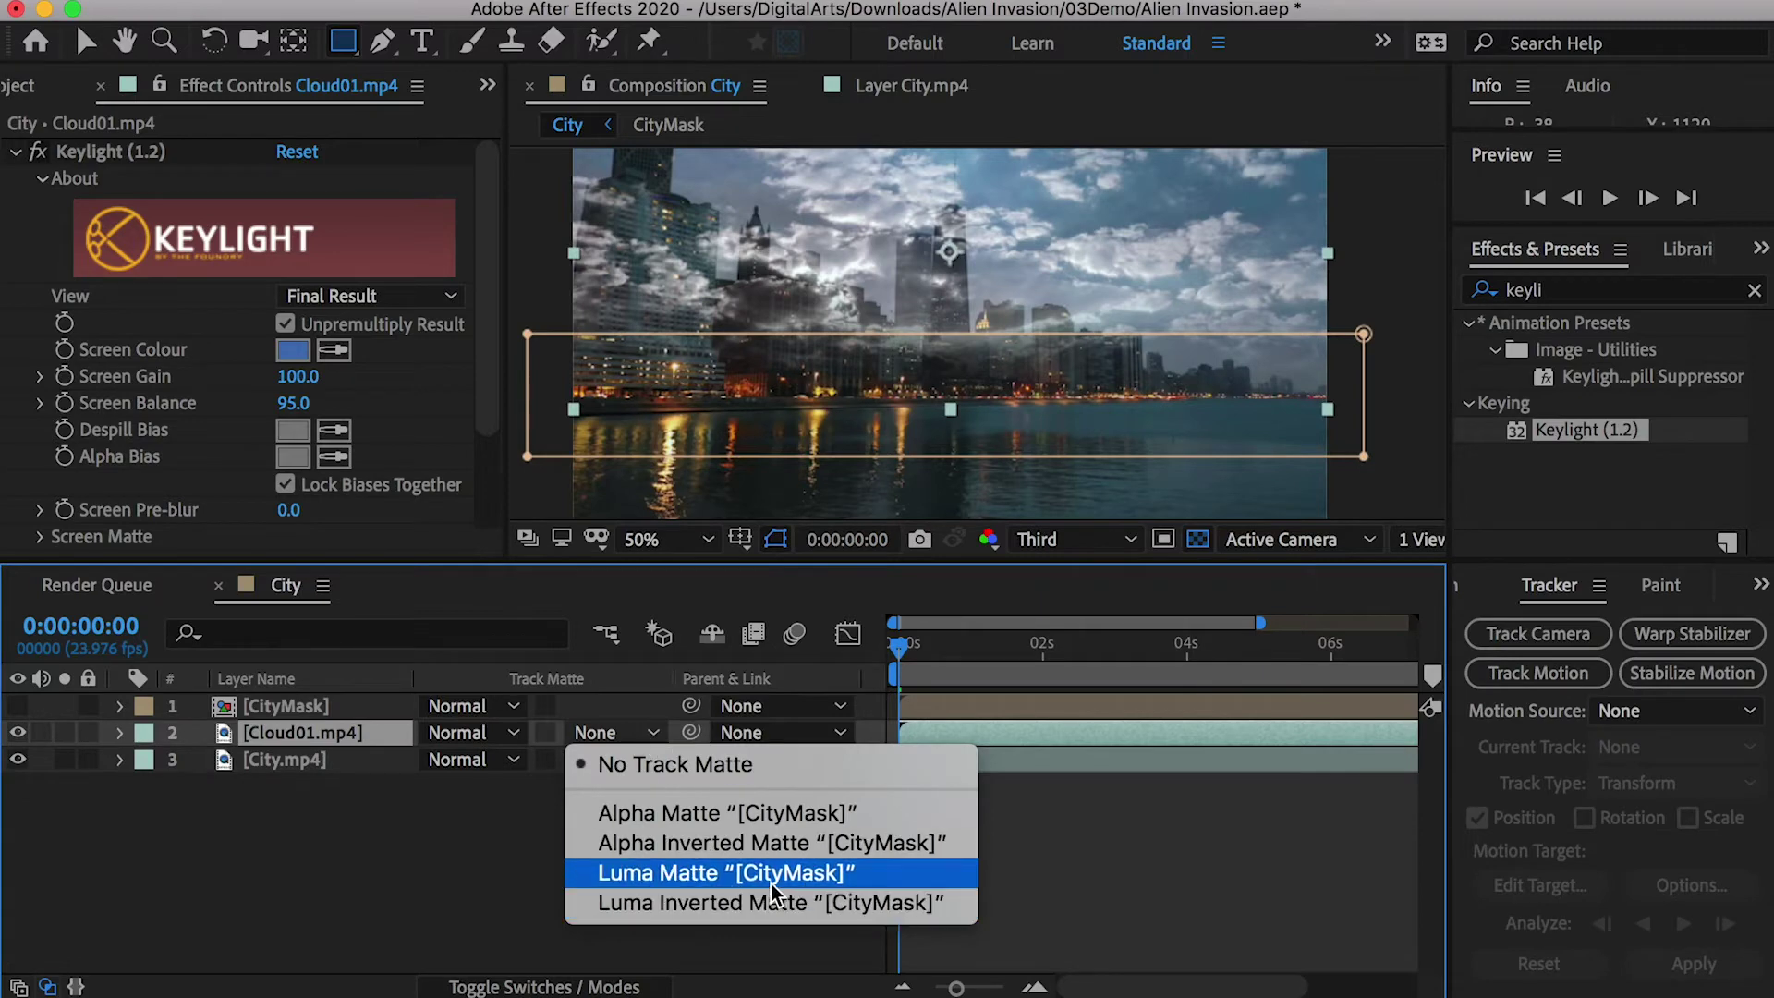
{"action": "left_click", "coordinate": [730, 874]}
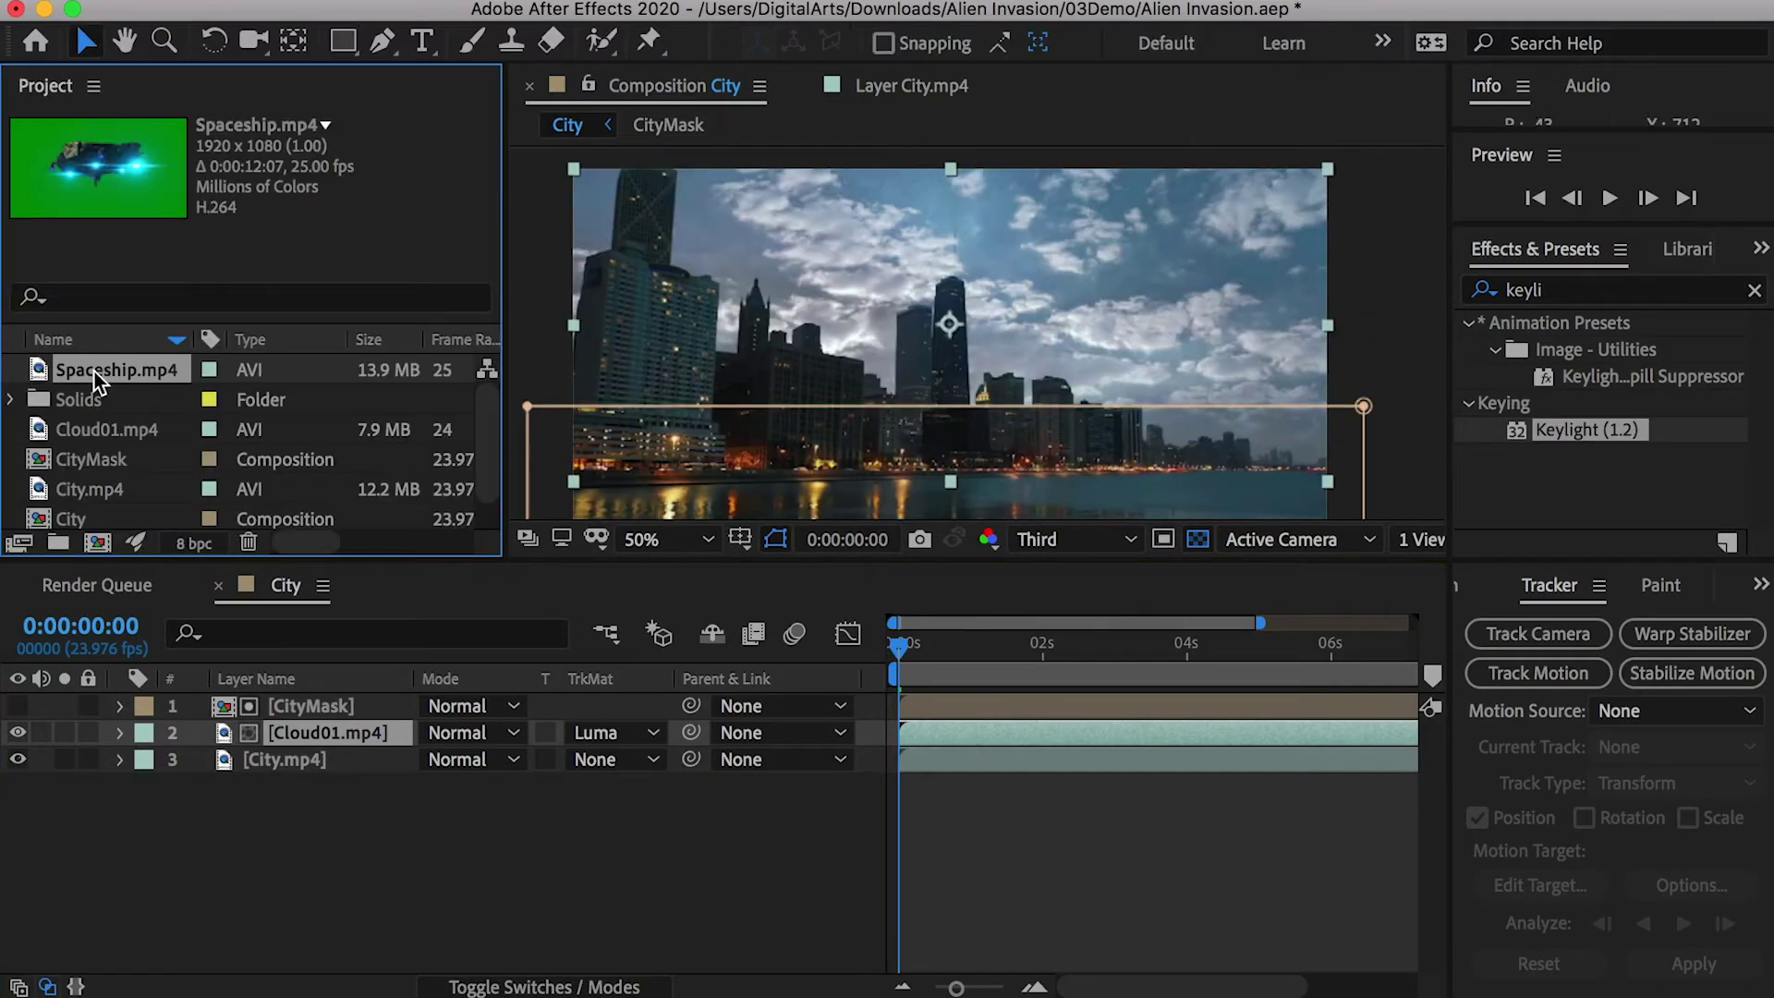
Create a composition from Spaceship.mp4 and key out its green background with Keylight (1.2)
{"action": "left_click_drag", "start_coordinate": [109, 374], "coordinate": [97, 542]}
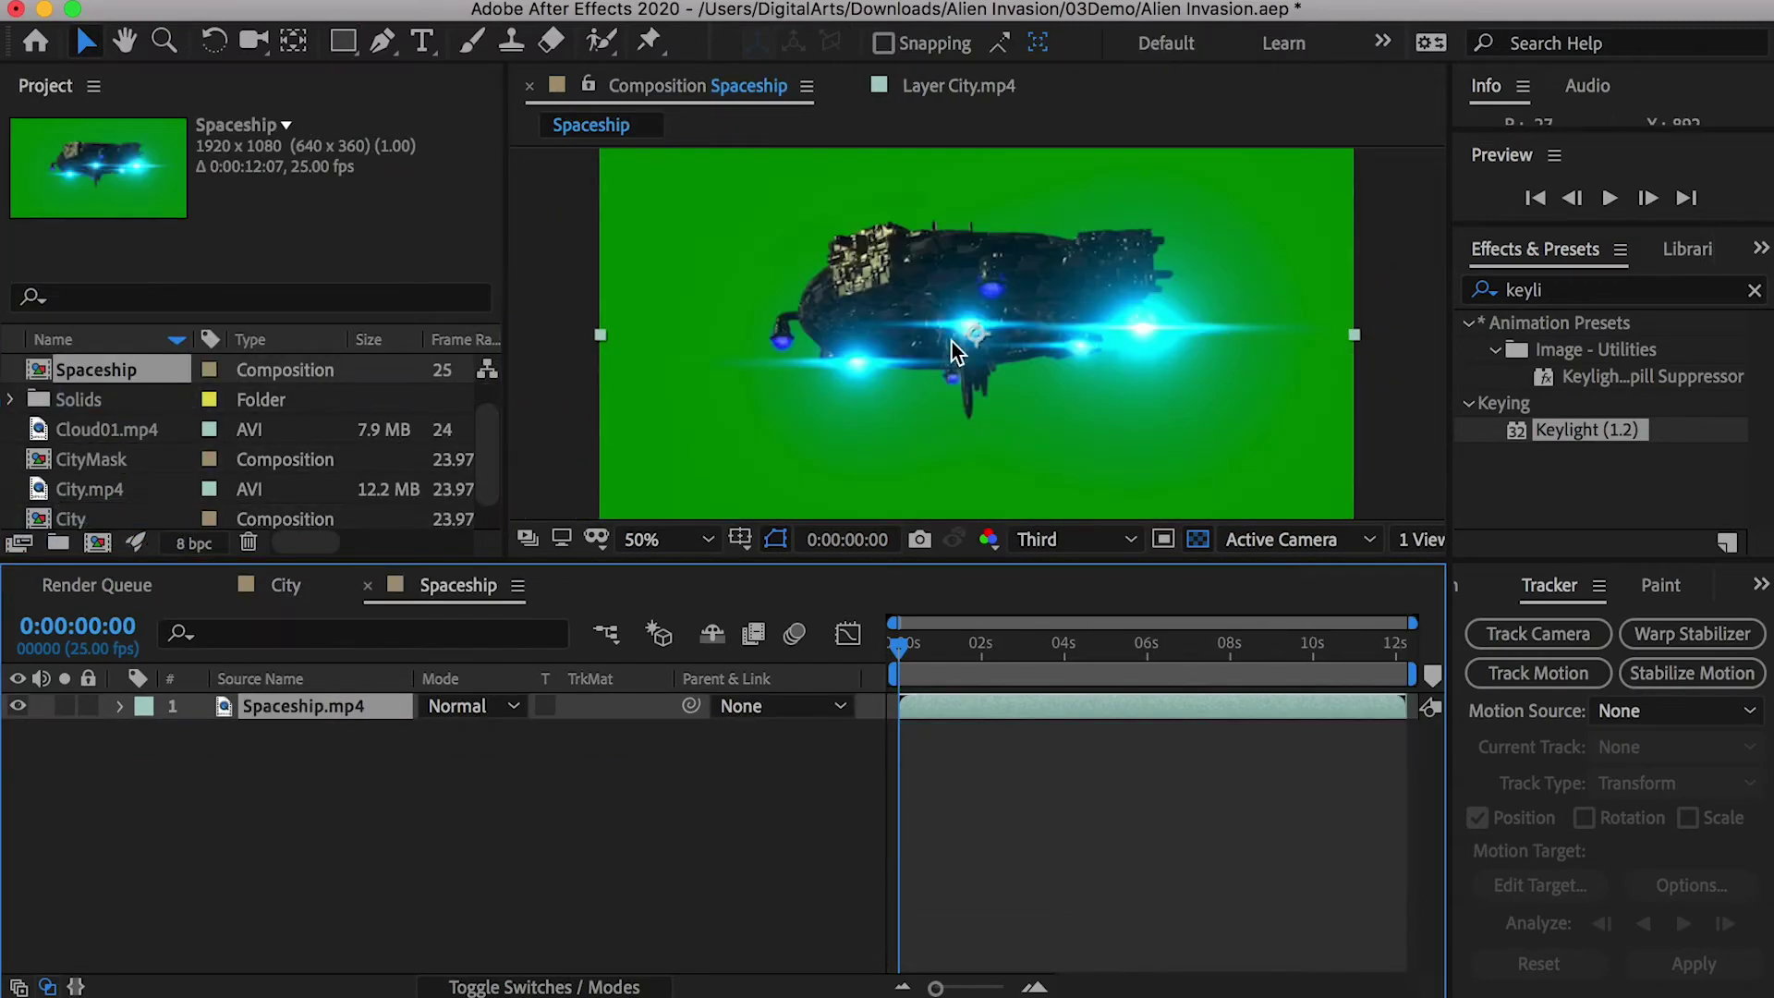
{"action": "left_click_drag", "start_coordinate": [350, 713], "coordinate": [352, 715]}
{"action": "left_click", "coordinate": [727, 220]}
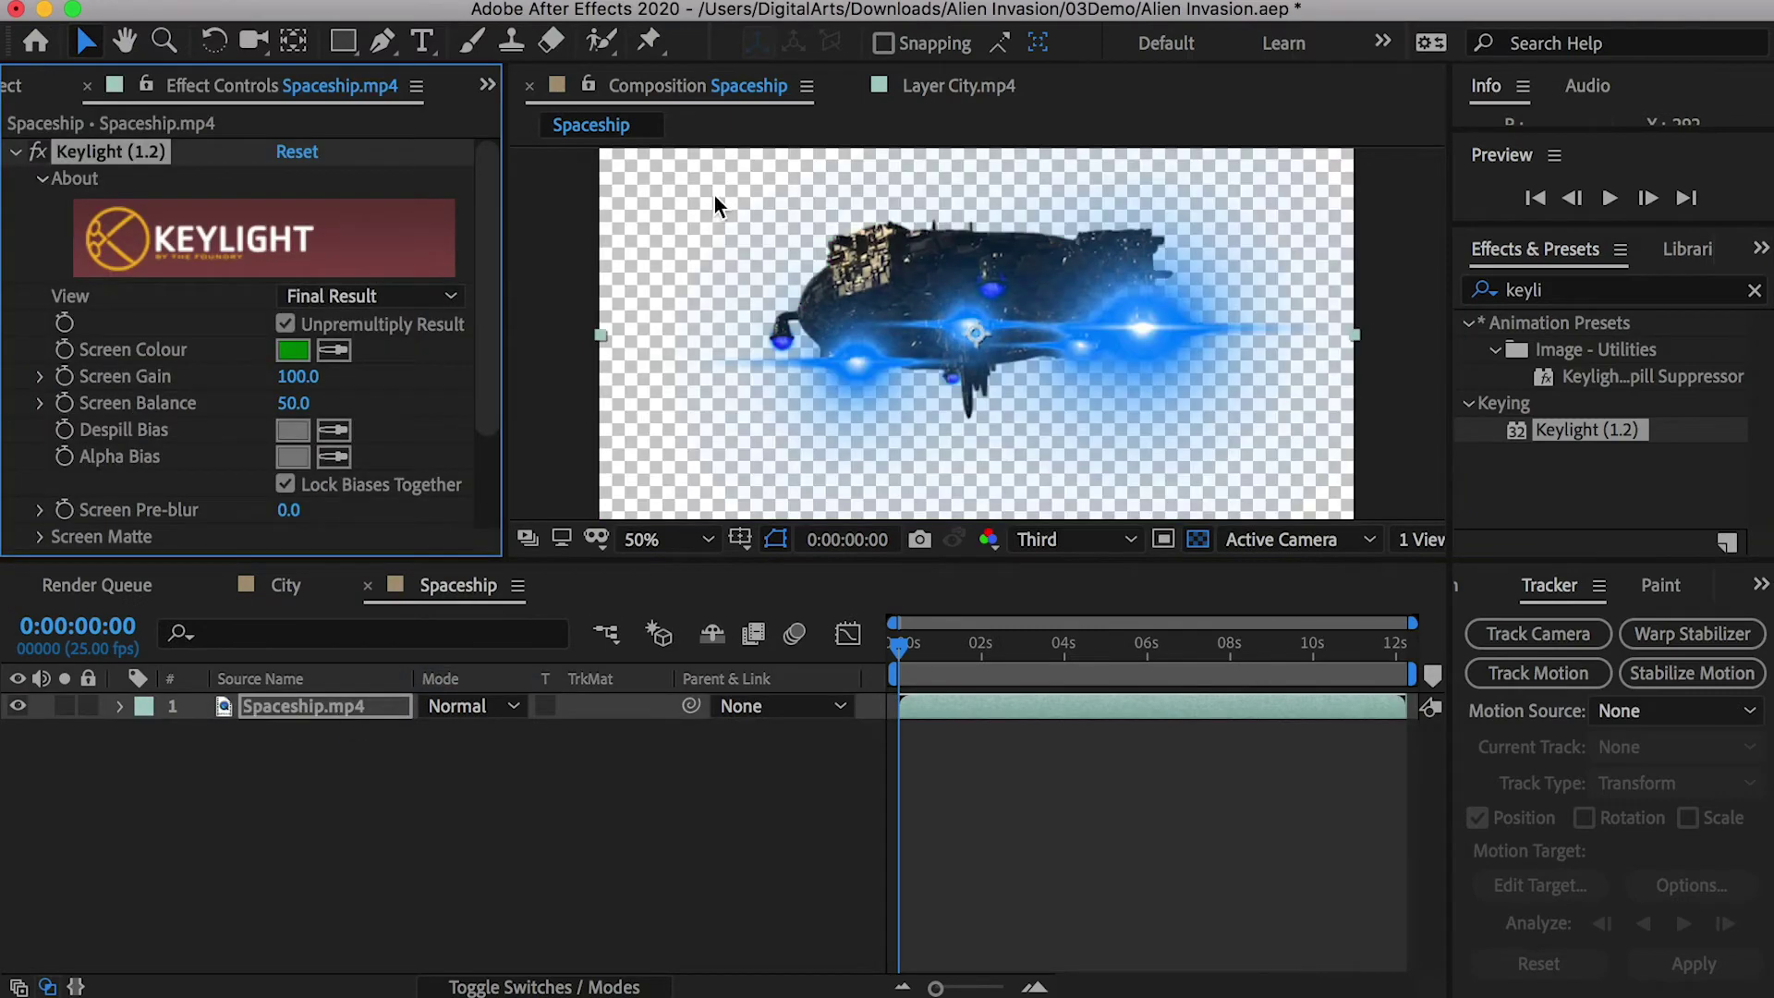
Set Keylight's Screen Balance on Spaceship.mp4 to 99
{"action": "left_click", "coordinate": [294, 403]}
{"action": "type", "text": "99"}
{"action": "key", "text": "Return"}
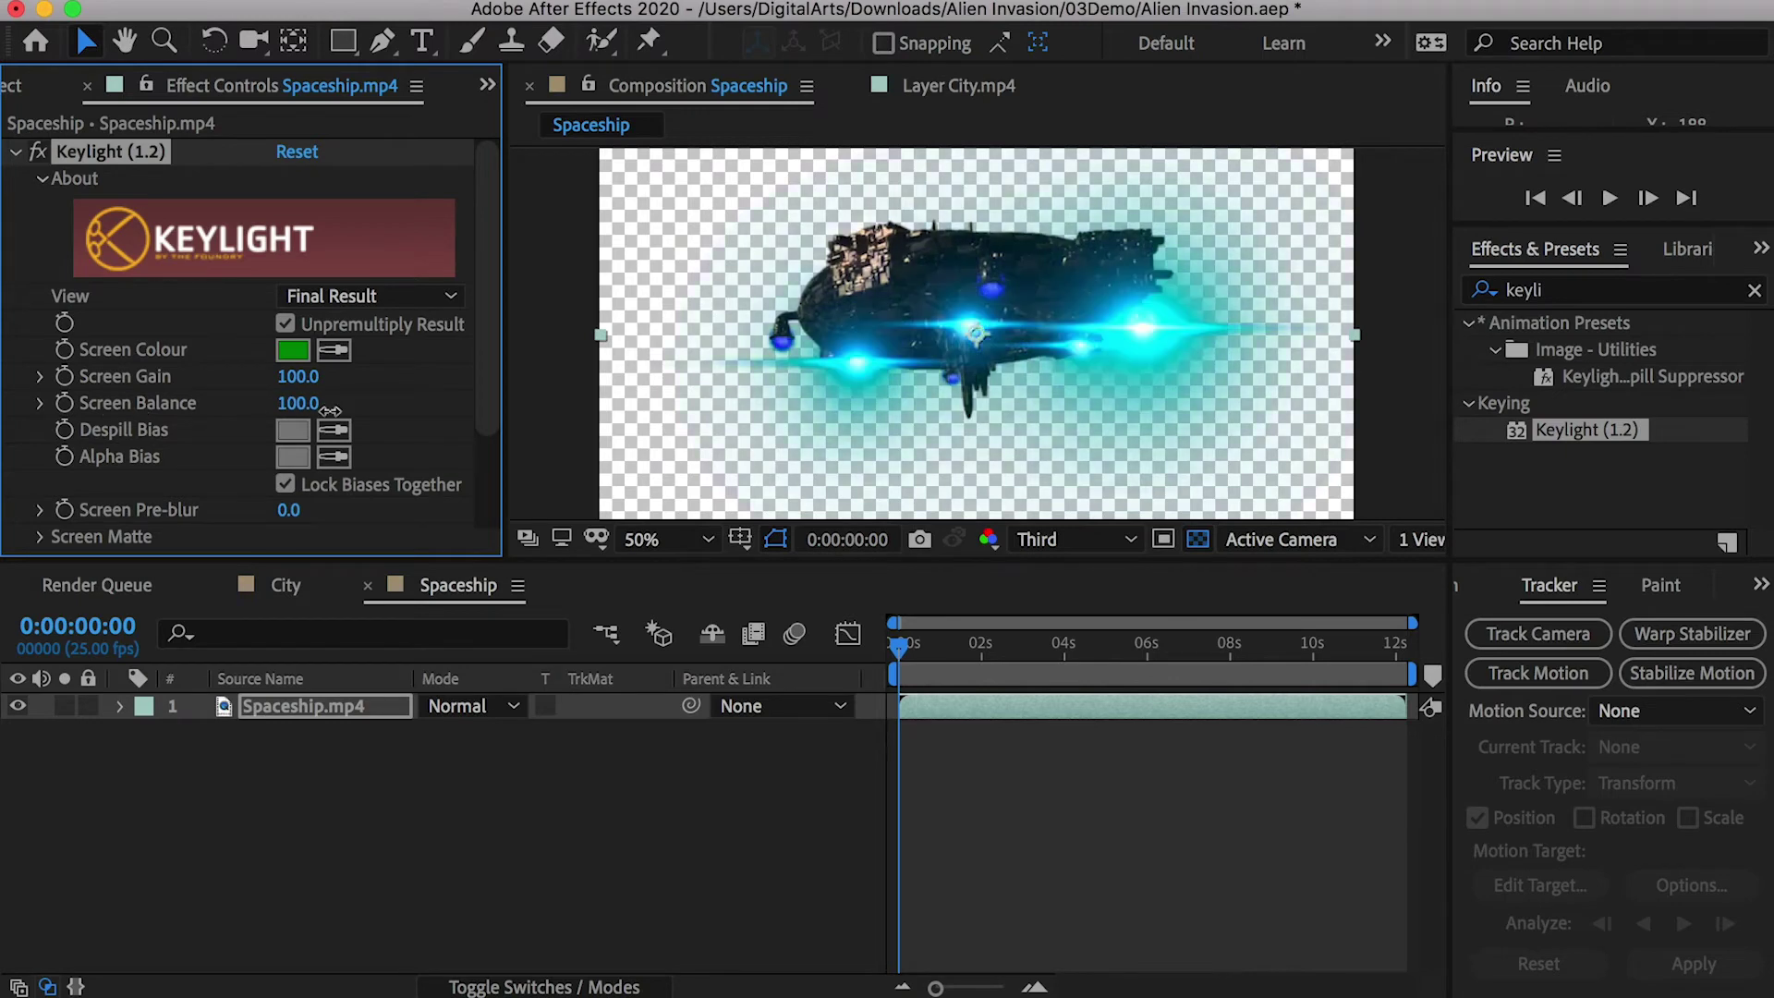
Draw a rectangular mask around the spaceship at the last frame, just inside the edges of the Spaceship.mp4 layer
{"action": "left_click_drag", "start_coordinate": [967, 655], "coordinate": [1432, 665]}
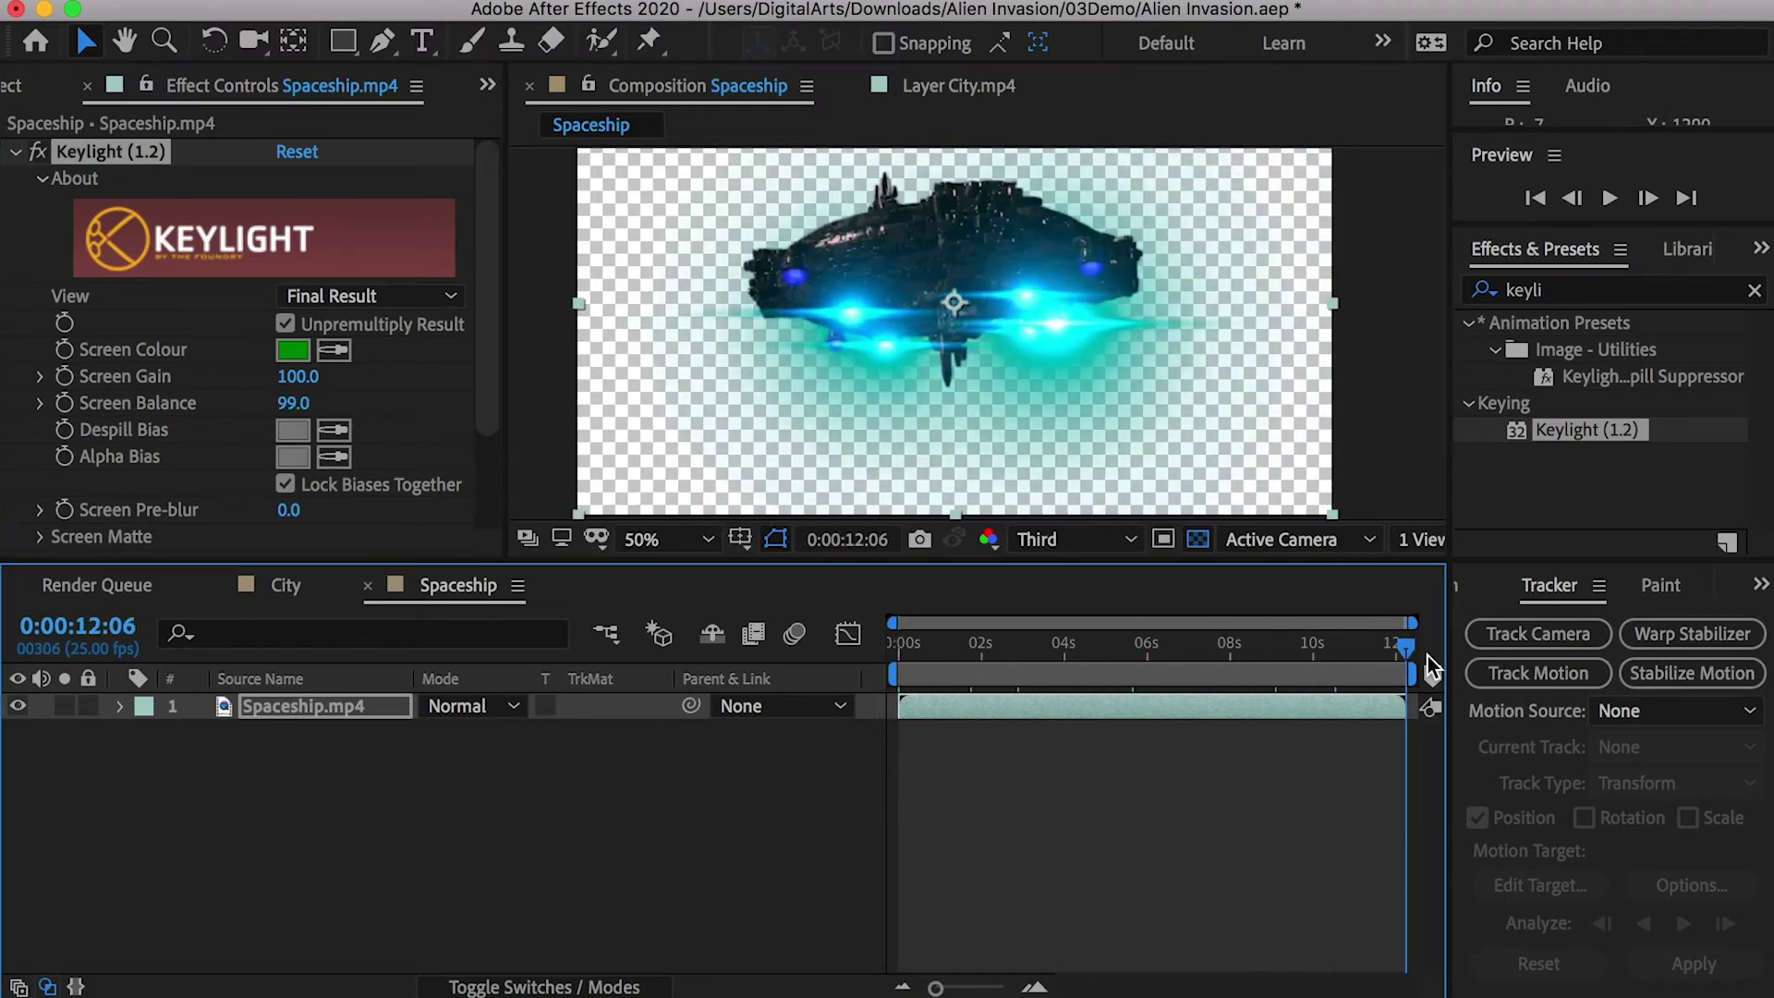
{"action": "key", "text": "comma"}
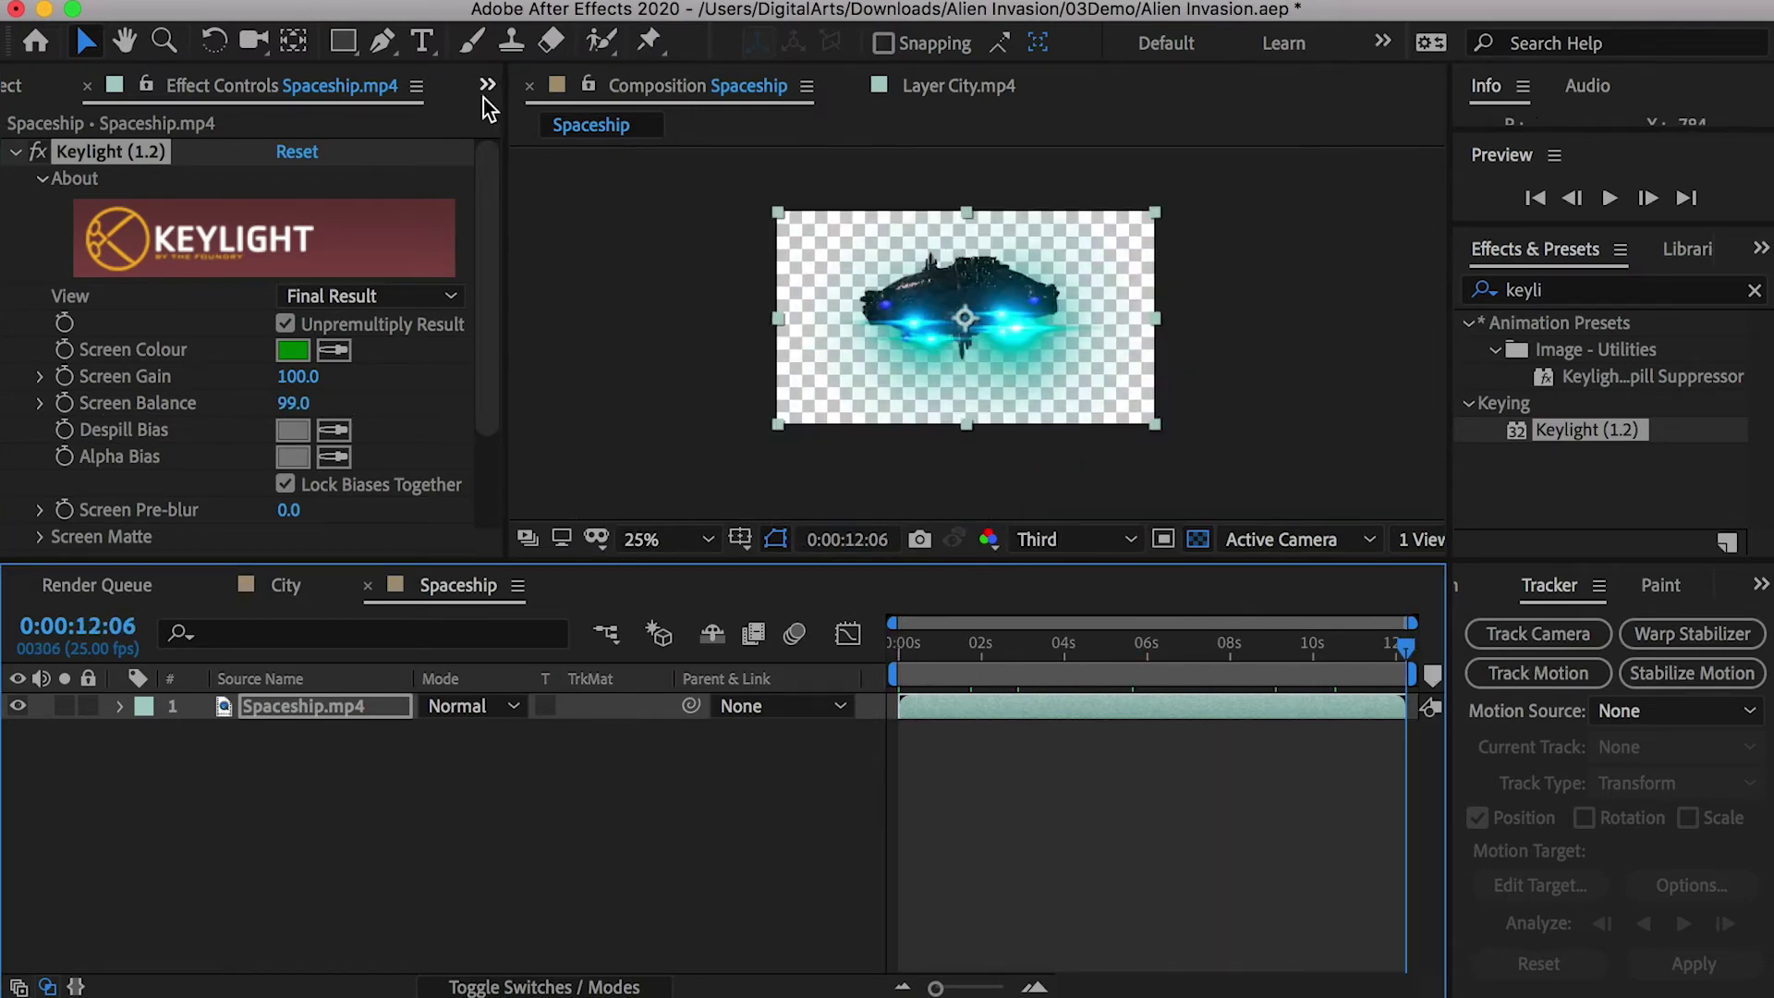
{"action": "left_click", "coordinate": [343, 42]}
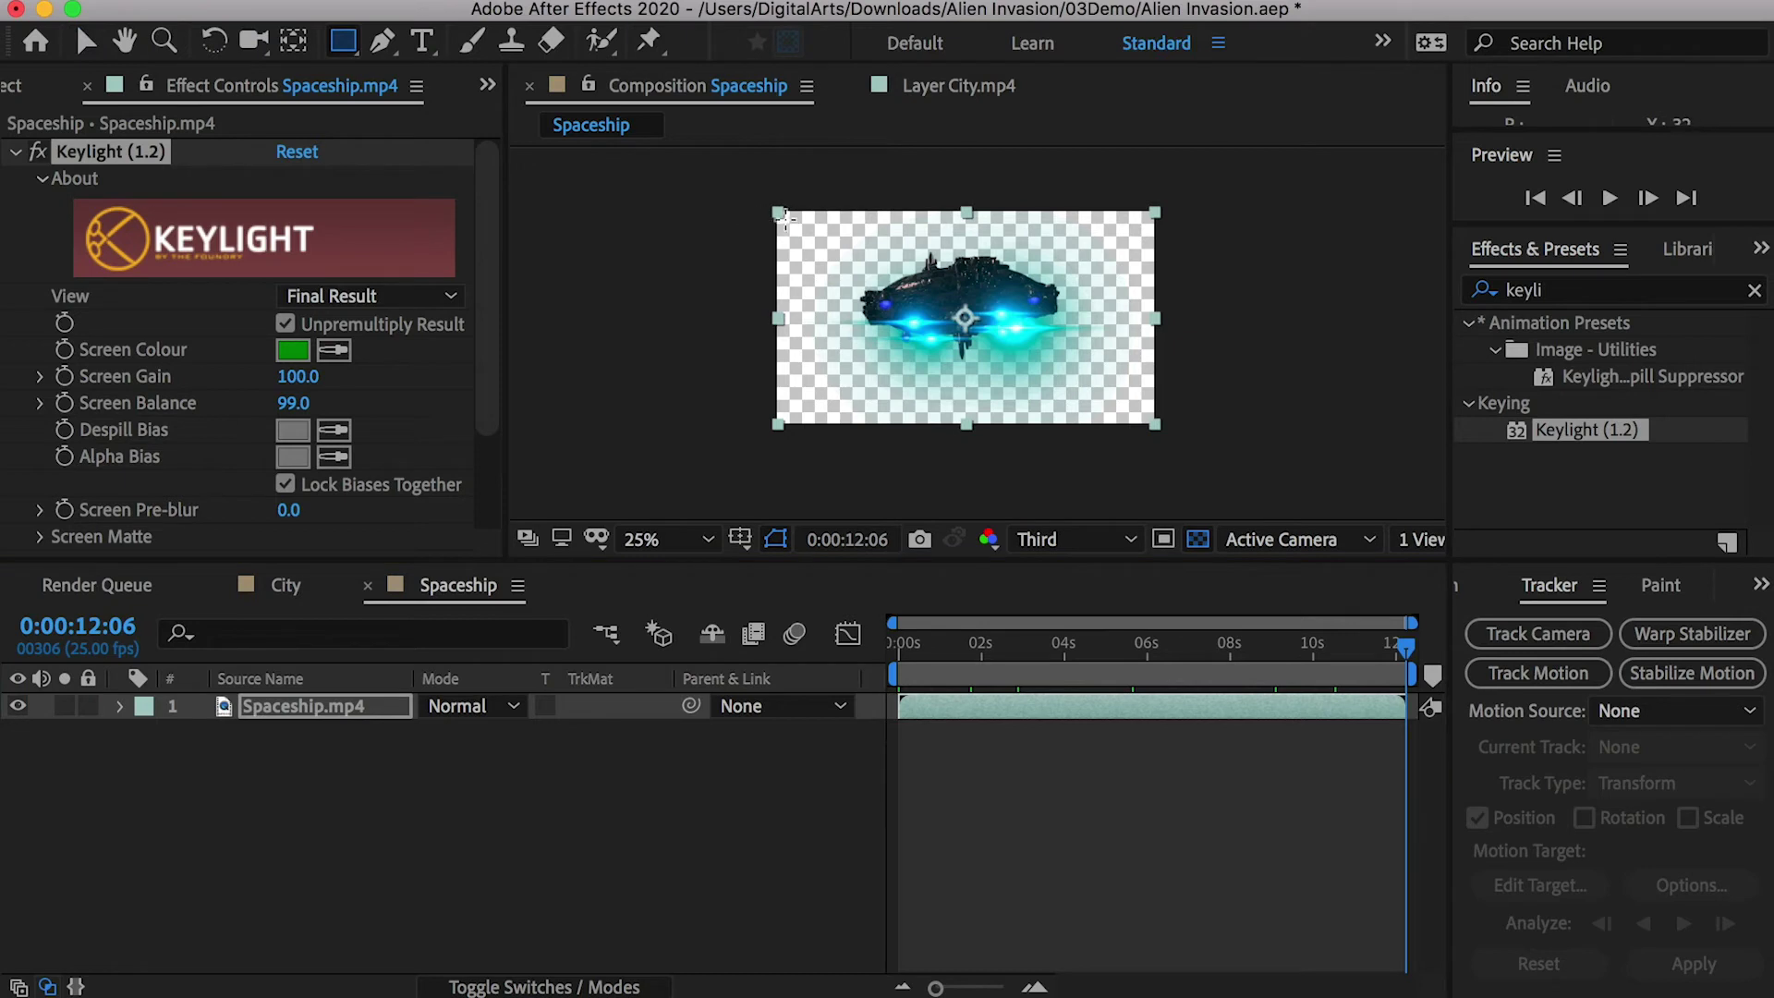
{"action": "left_click_drag", "start_coordinate": [783, 218], "coordinate": [1155, 424]}
{"action": "key", "text": "period"}
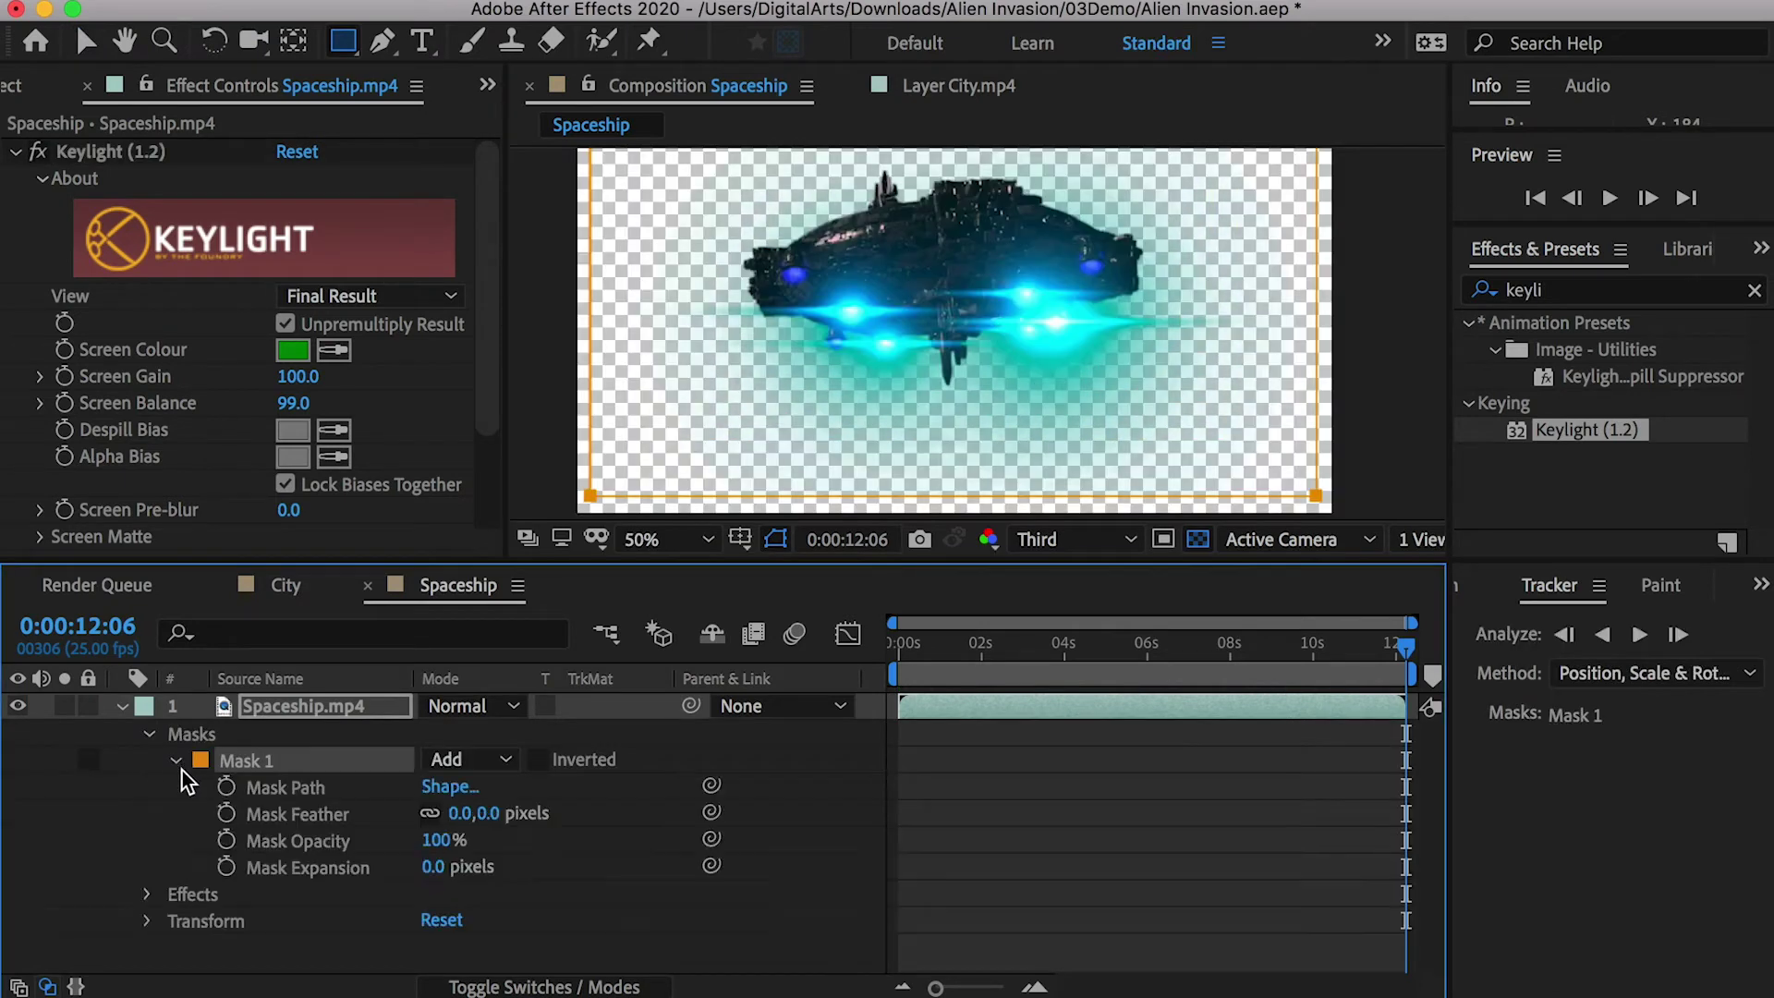
Soften the edges of Mask 1 on Spaceship.mp4 by increasing its Mask Feather
{"action": "left_click_drag", "start_coordinate": [468, 825], "coordinate": [562, 817]}
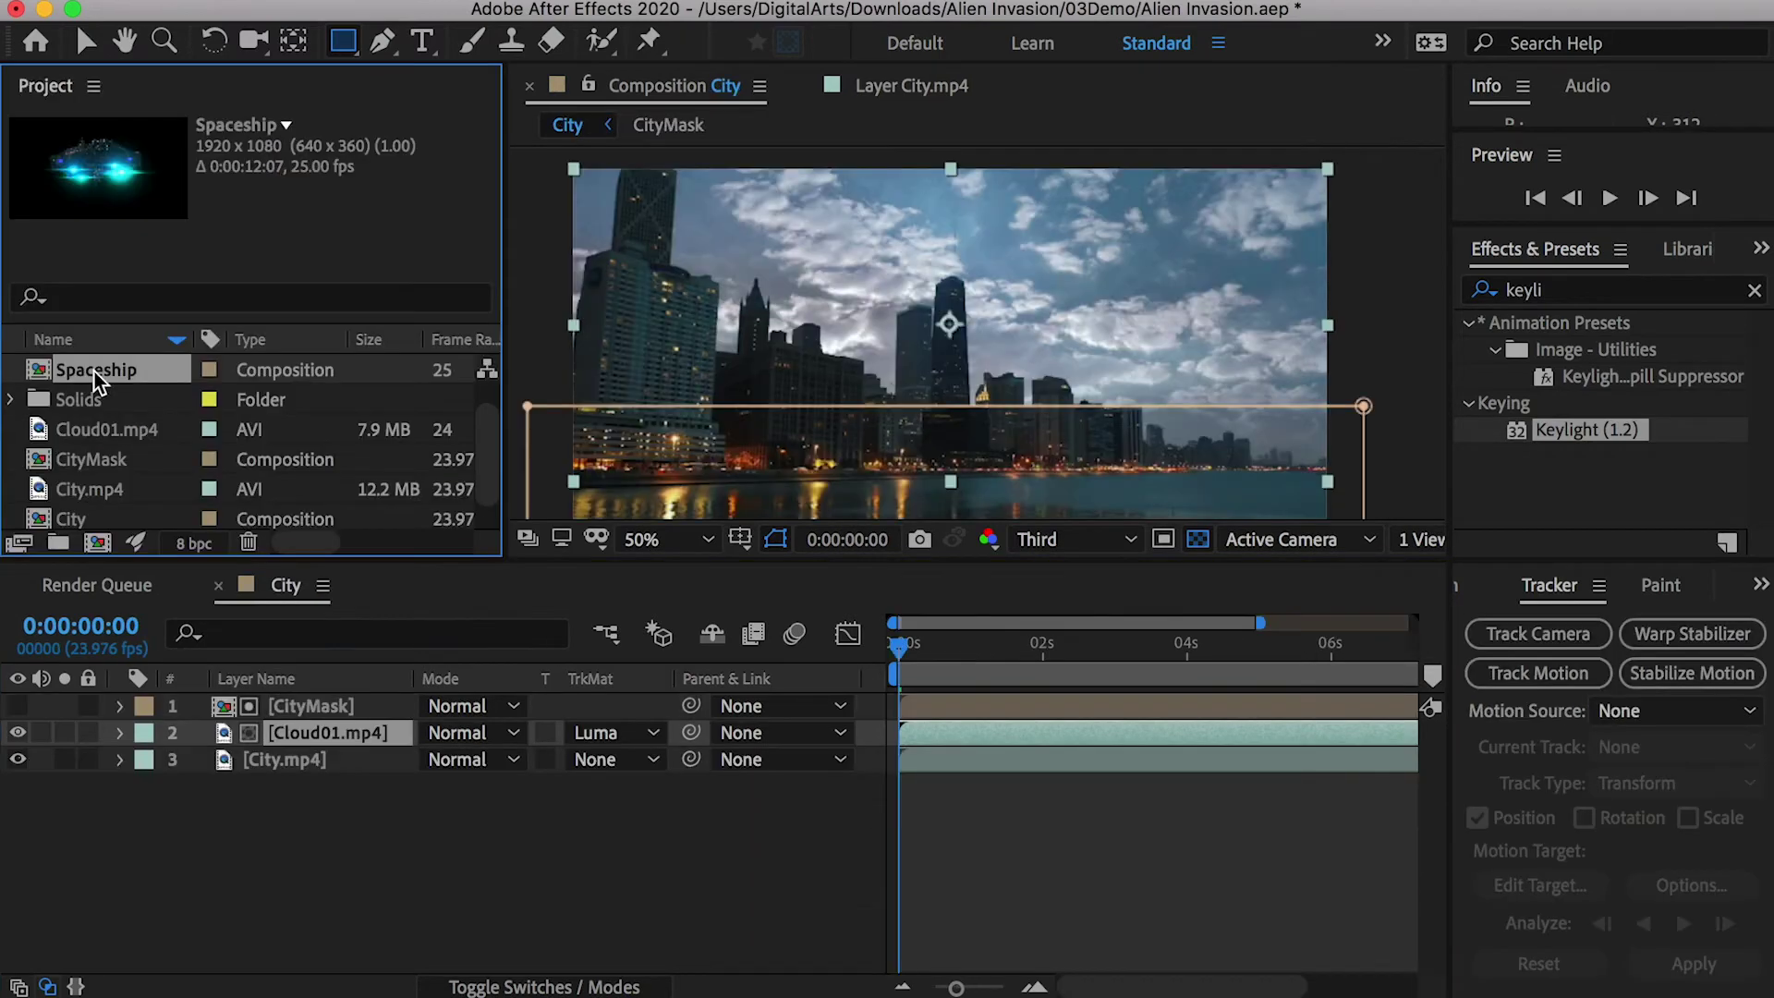
Add the Spaceship composition as the uppermost layer of the City composition and scale it to 70%
{"action": "left_click_drag", "start_coordinate": [347, 693], "coordinate": [332, 698]}
{"action": "key", "text": "s"}
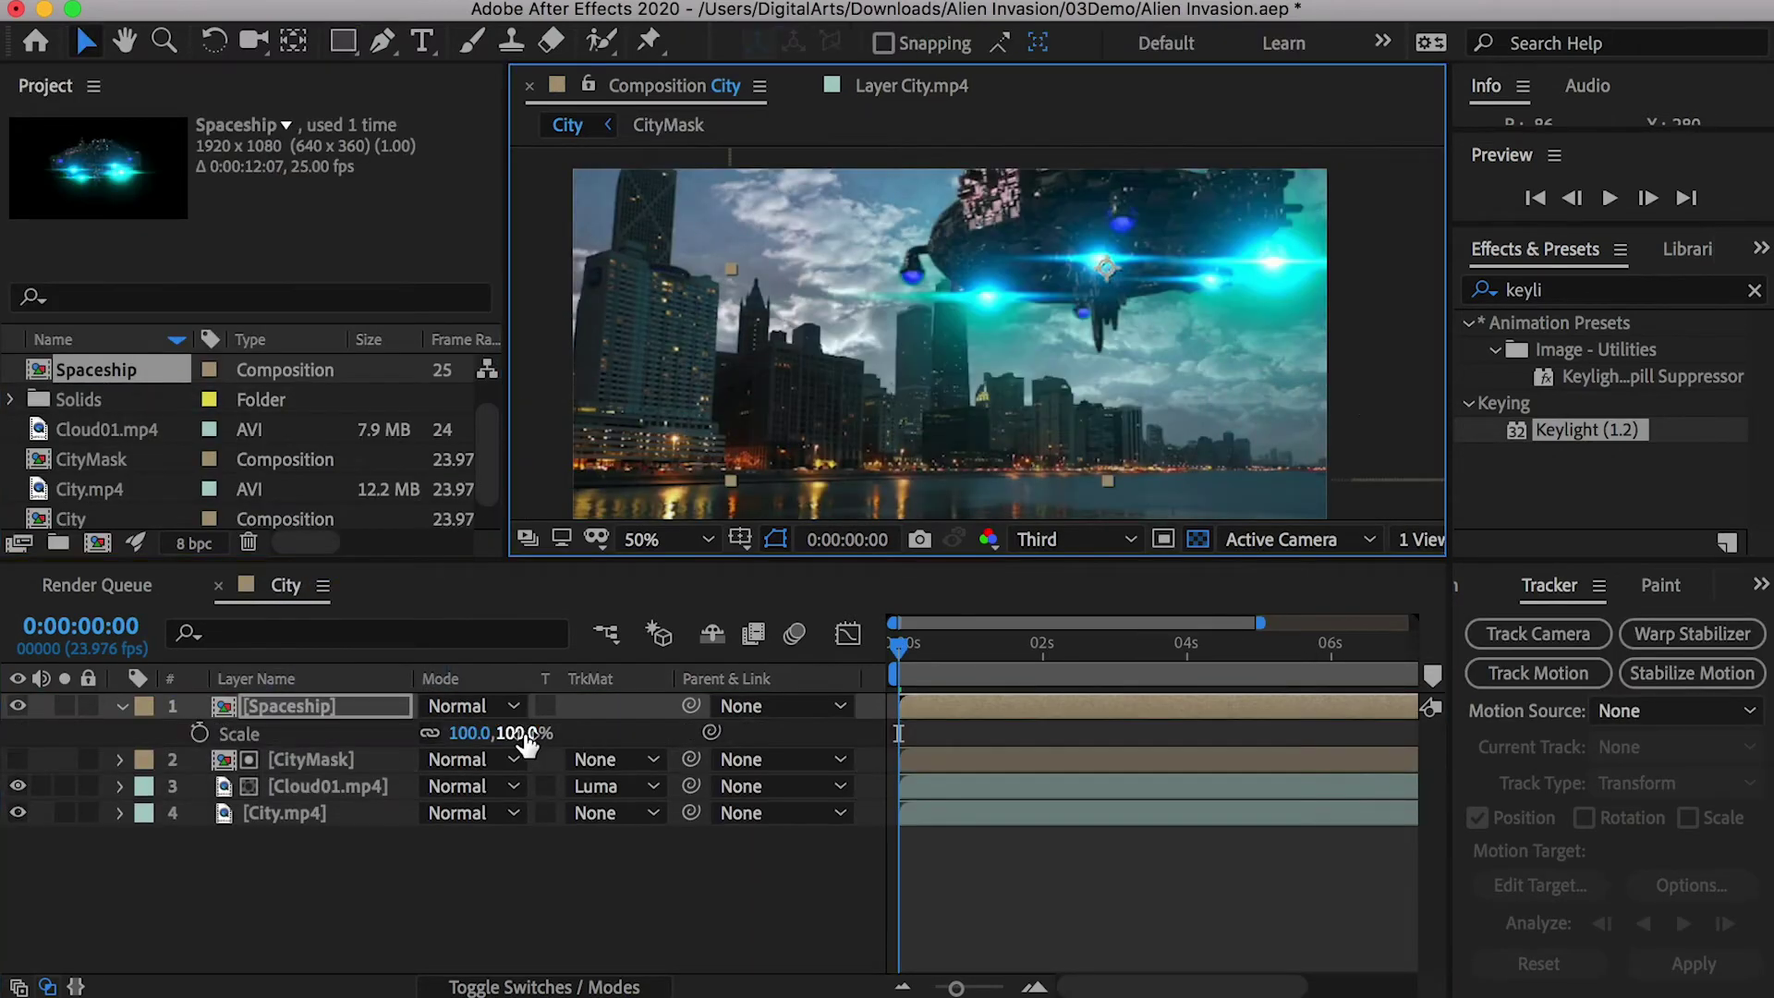
{"action": "left_click_drag", "start_coordinate": [508, 735], "coordinate": [476, 732]}
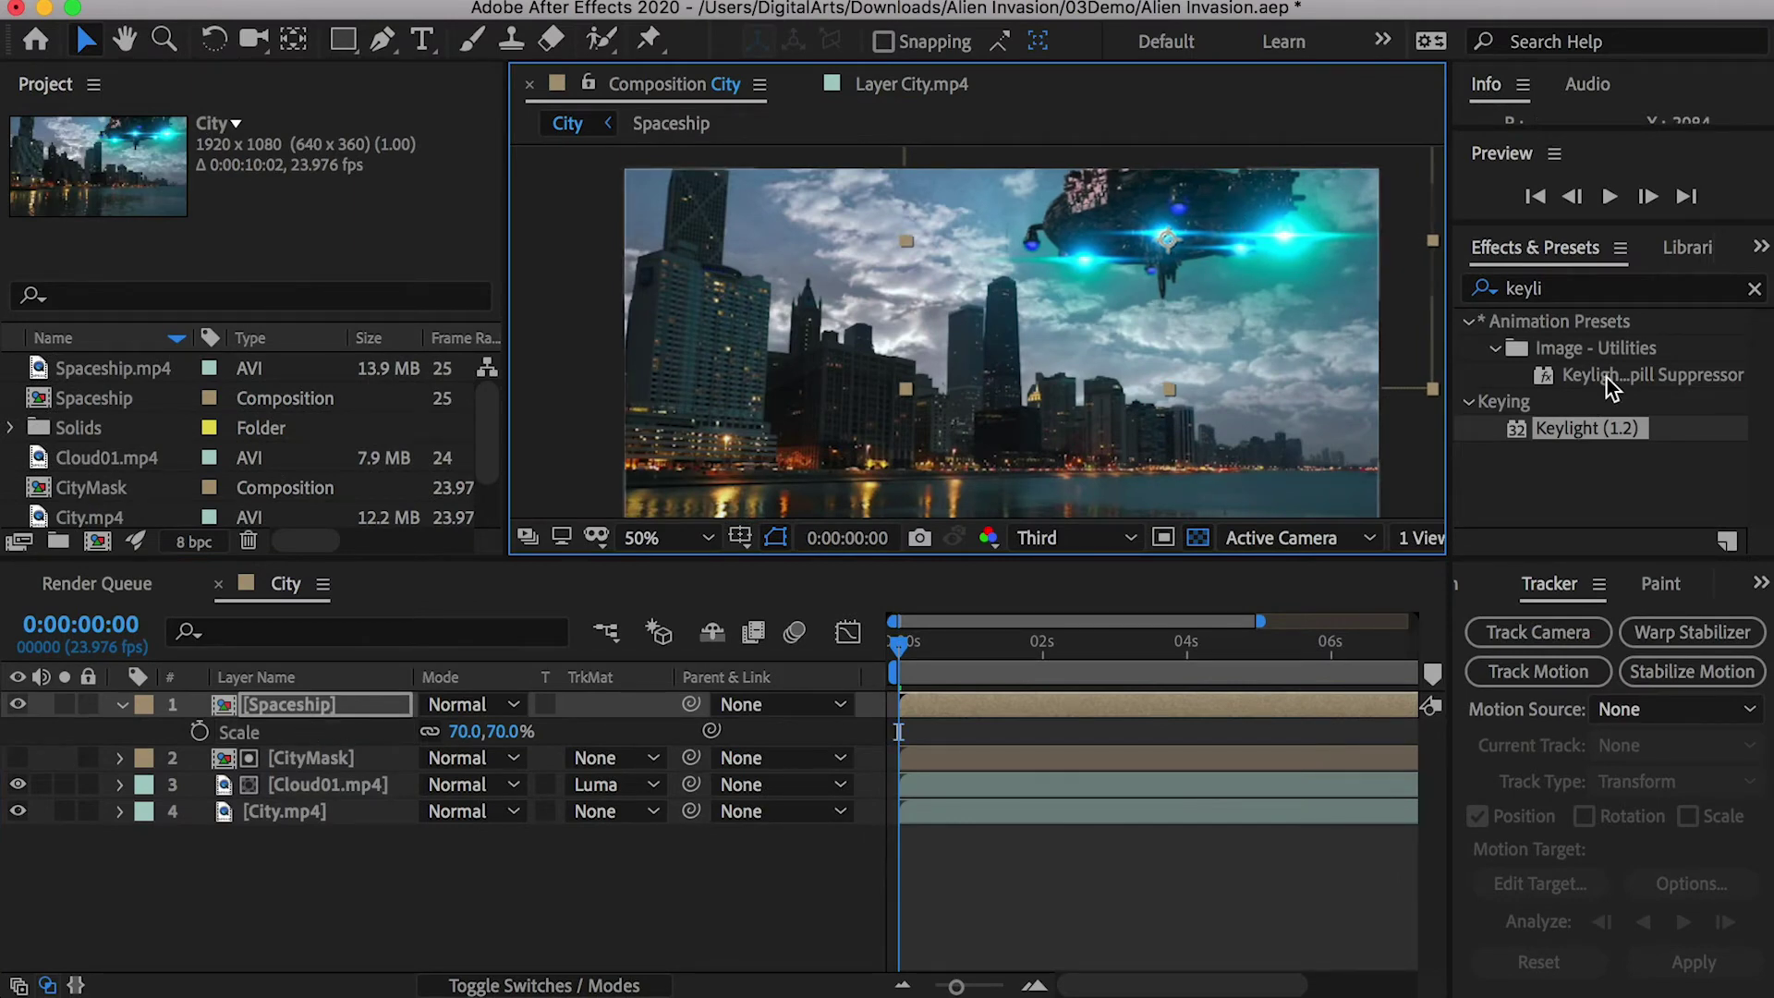
Apply Curves to the Spaceship layer, lifting the RGB curve's black point and its upper midtones
{"action": "left_click", "coordinate": [1603, 288]}
{"action": "type", "text": "curv"}
{"action": "left_click_drag", "start_coordinate": [1591, 430], "coordinate": [316, 716]}
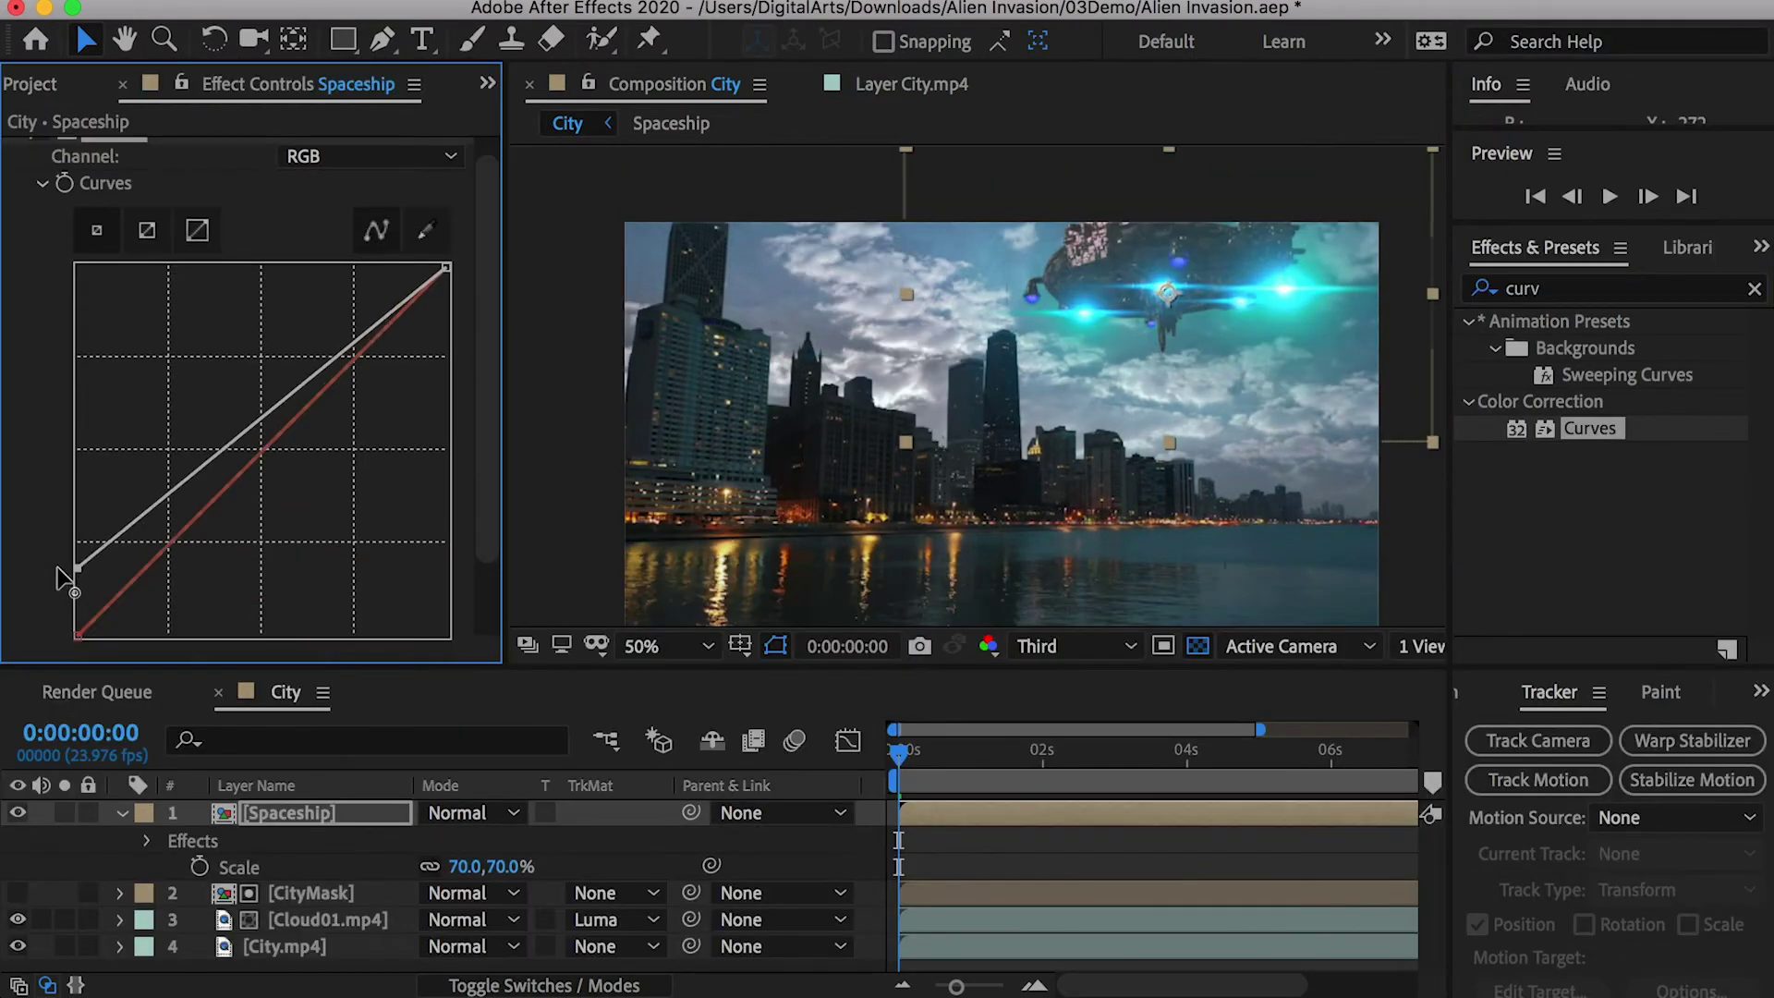
{"action": "left_click_drag", "start_coordinate": [334, 379], "coordinate": [335, 323]}
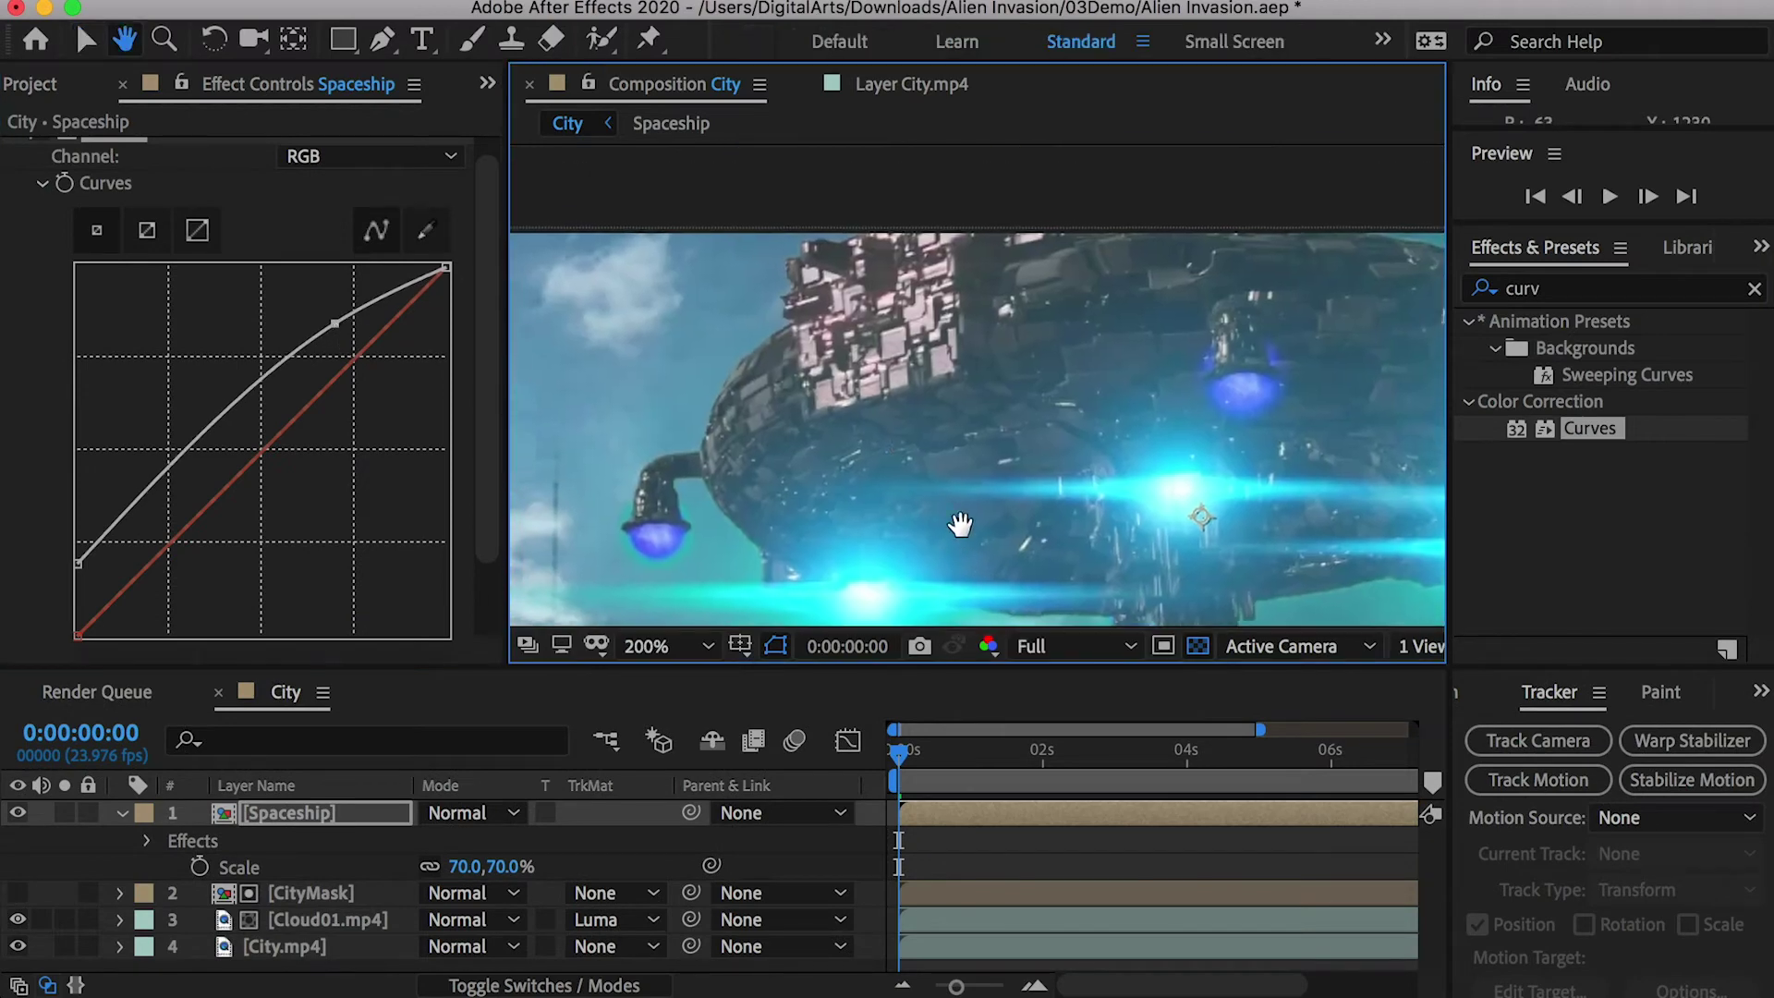
Apply Gaussian Blur to the Spaceship layer with Blurriness 6
{"action": "left_click_drag", "start_coordinate": [960, 524], "coordinate": [959, 520]}
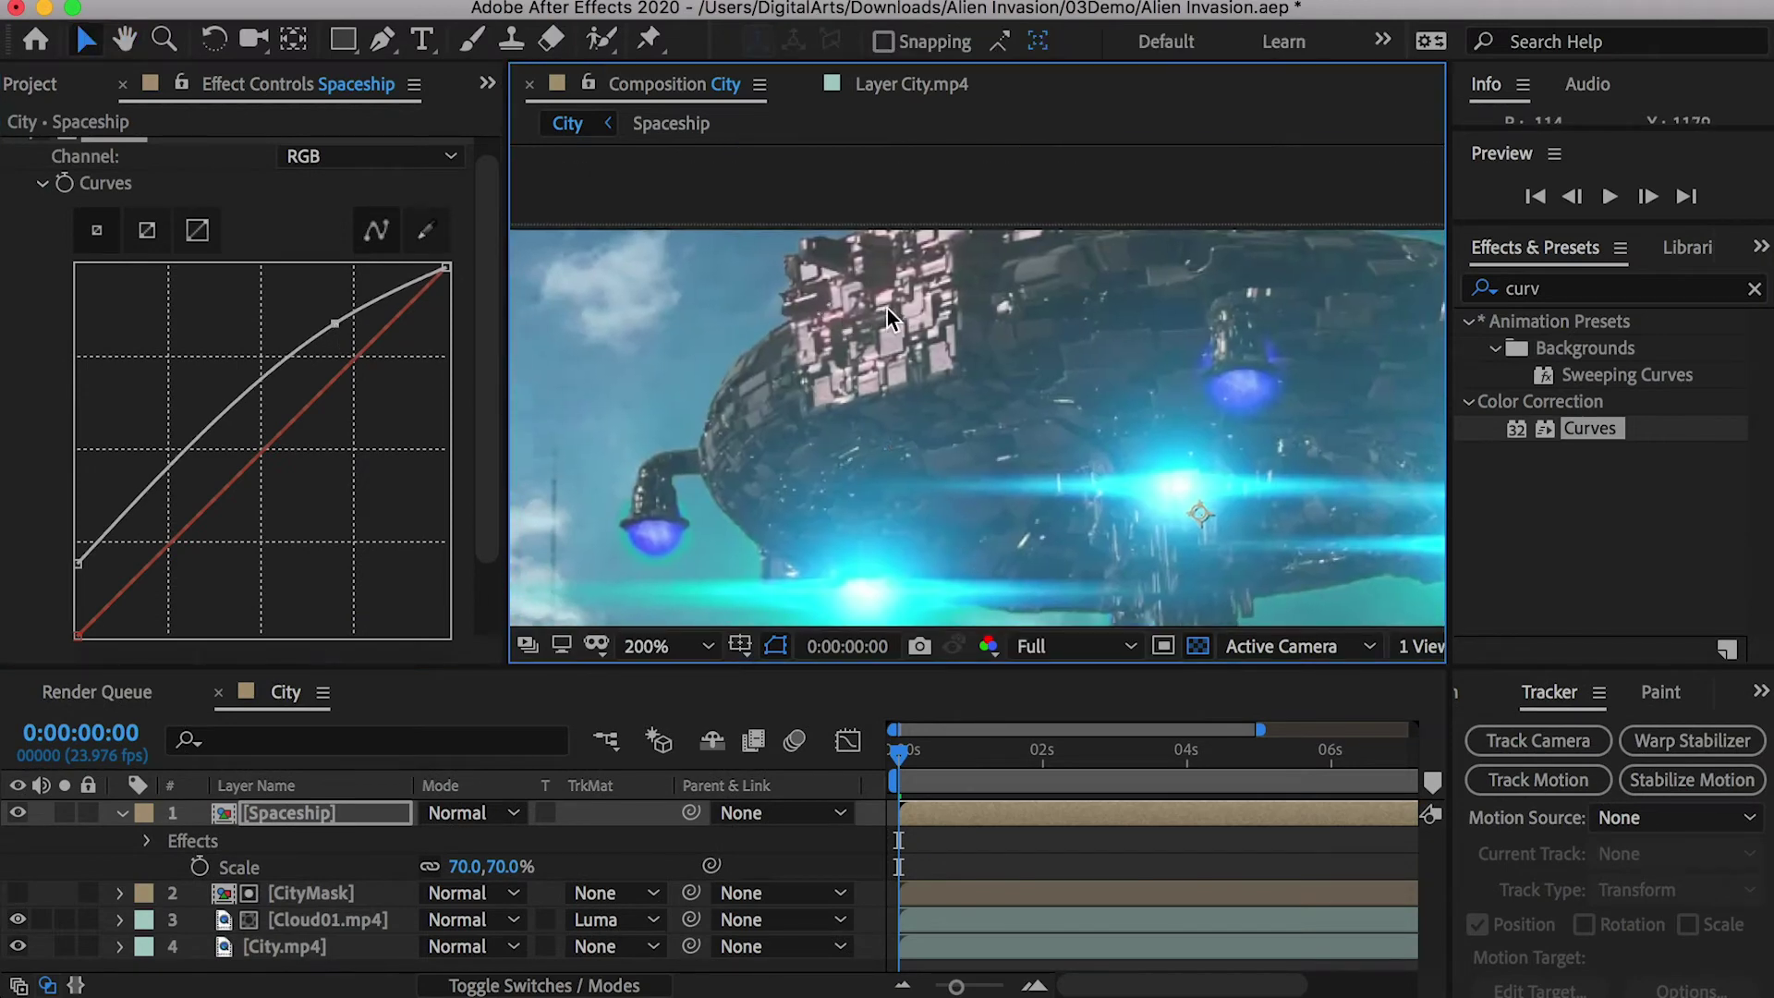
{"action": "left_click_drag", "start_coordinate": [1193, 545], "coordinate": [868, 166]}
{"action": "left_click_drag", "start_coordinate": [1164, 412], "coordinate": [766, 157]}
{"action": "left_click_drag", "start_coordinate": [1112, 463], "coordinate": [996, 255]}
{"action": "key", "text": "period"}
{"action": "left_click_drag", "start_coordinate": [864, 271], "coordinate": [894, 405]}
{"action": "scroll", "coordinate": [873, 347], "scroll_direction": "up", "scroll_amount": 1}
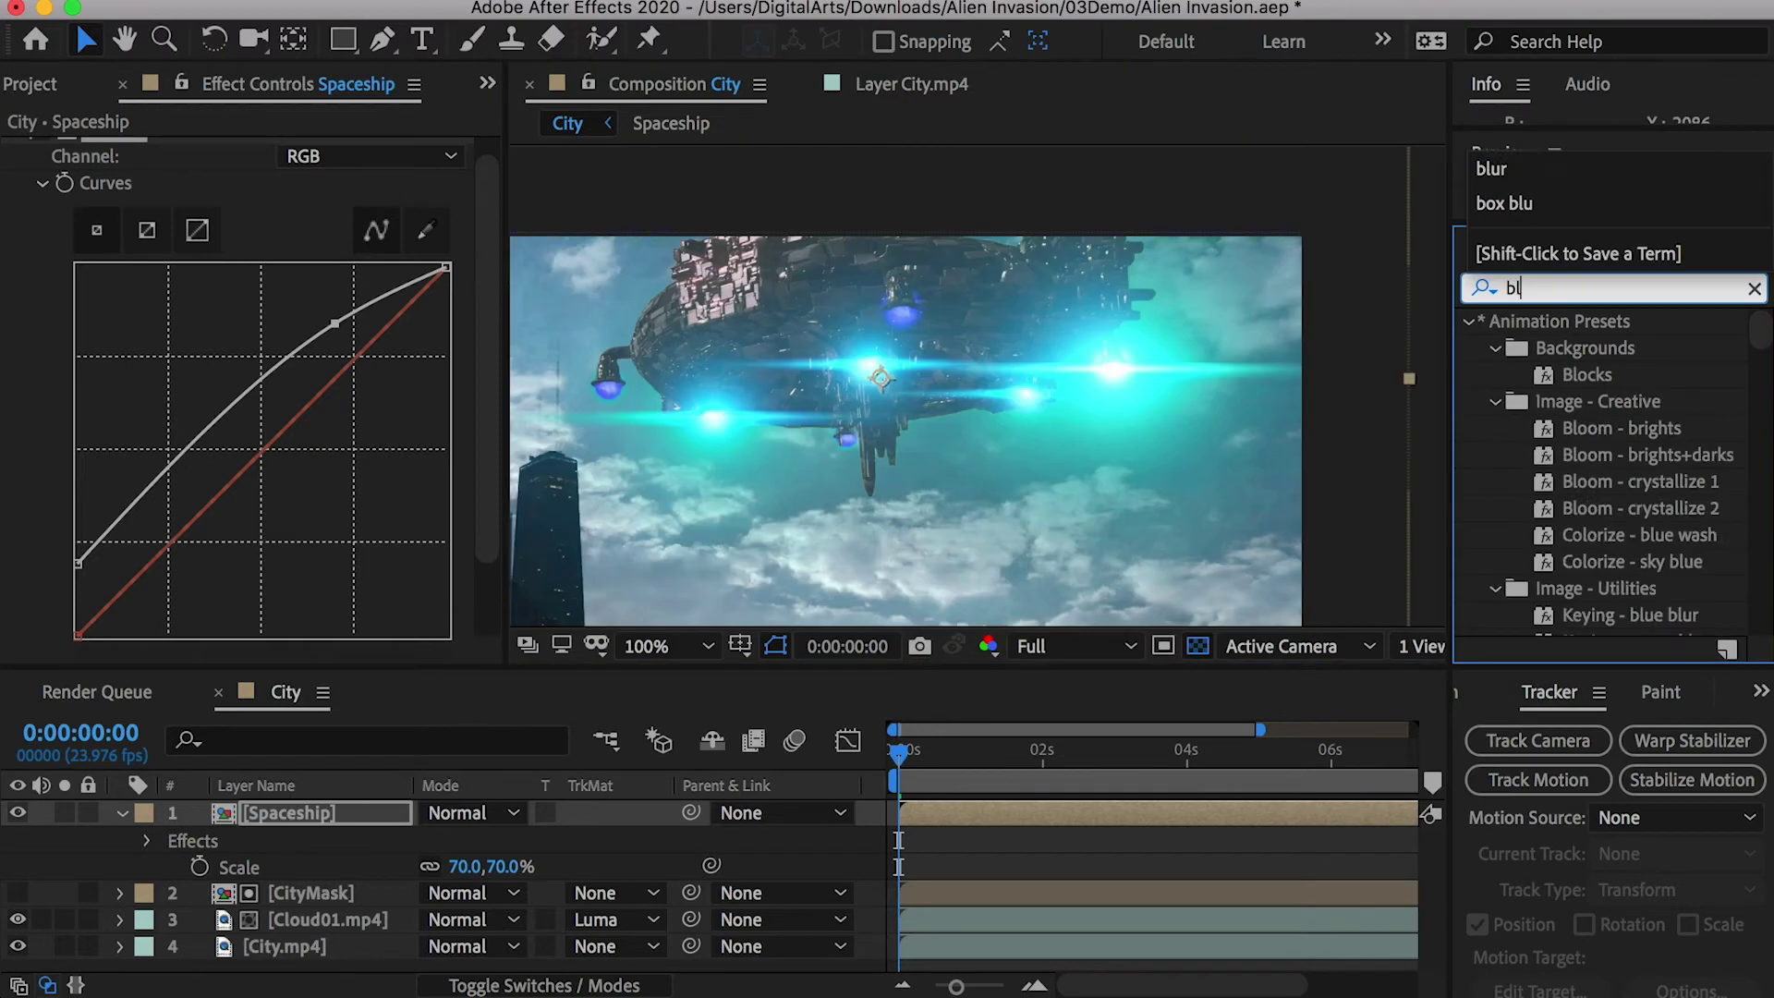
{"action": "type", "text": "ur"}
{"action": "left_click_drag", "start_coordinate": [1616, 510], "coordinate": [317, 804]}
{"action": "mouse_move", "coordinate": [289, 594]}
{"action": "left_mouse_down"}
{"action": "mouse_move", "coordinate": [258, 599]}
{"action": "mouse_move", "coordinate": [314, 595]}
{"action": "left_mouse_up"}
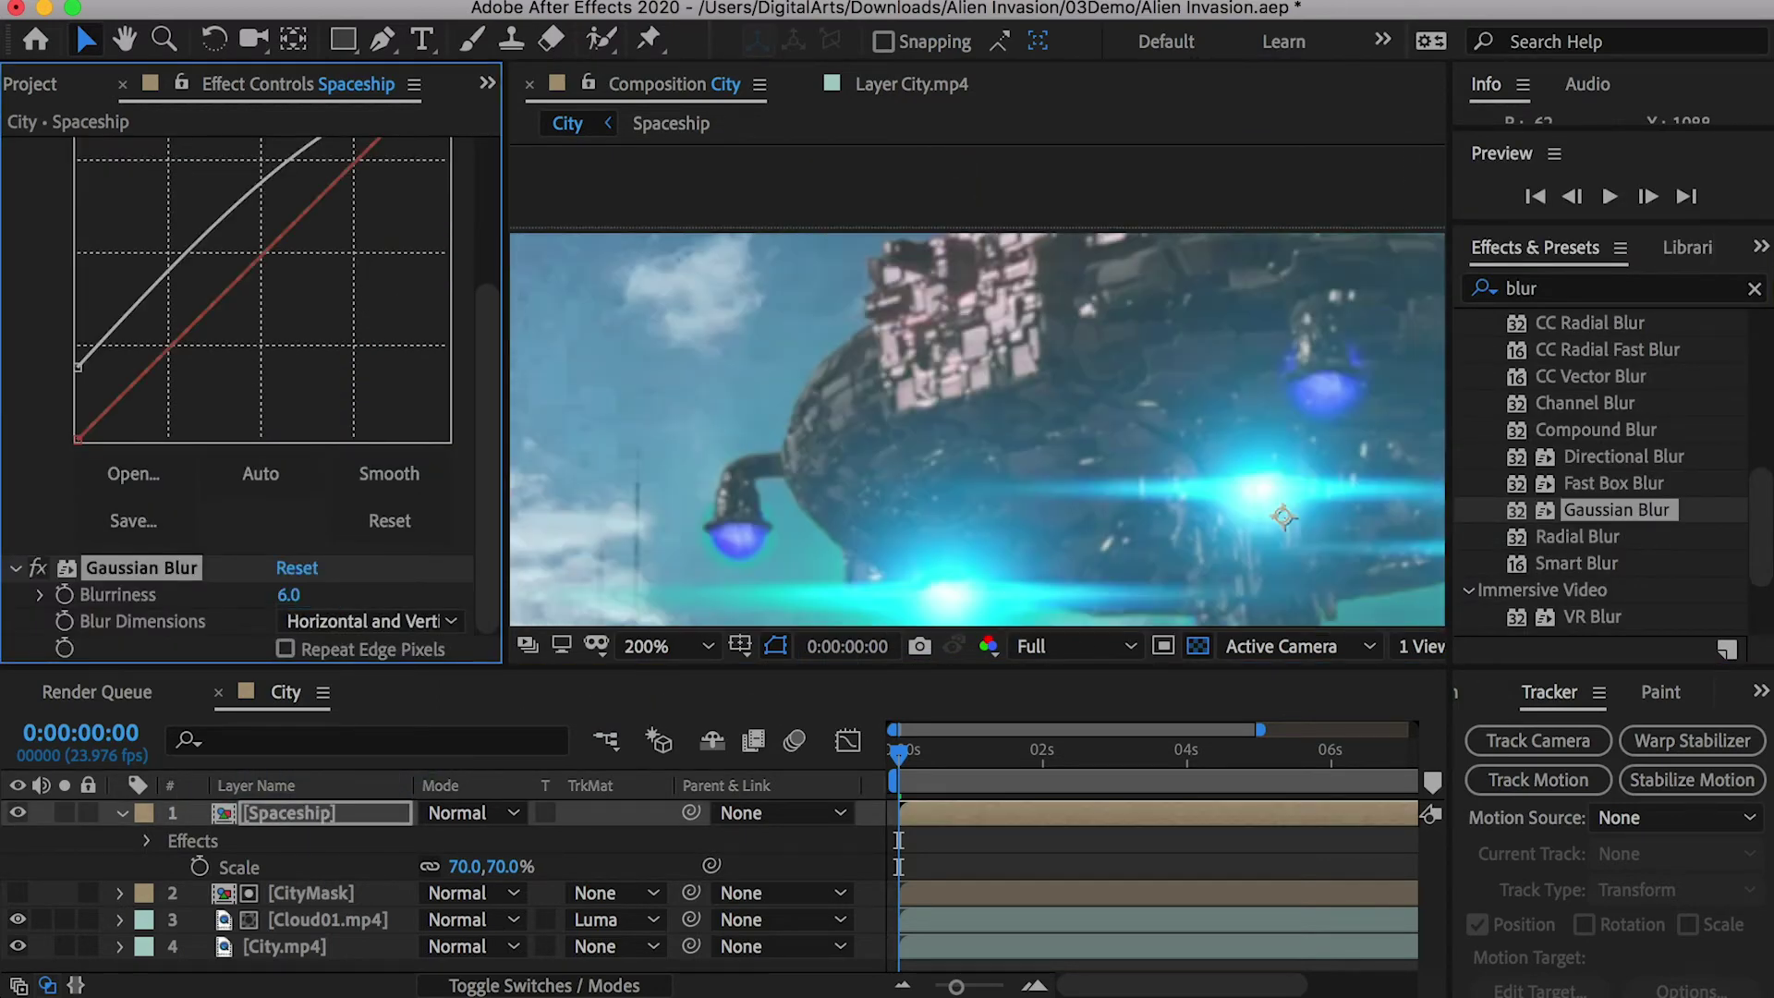
{"action": "scroll", "coordinate": [1021, 445], "scroll_direction": "down", "scroll_amount": 1}
Apply the Noise effect to the Spaceship layer and adjust its Amount of Noise
{"action": "left_click", "coordinate": [1534, 289]}
{"action": "type", "text": "noise"}
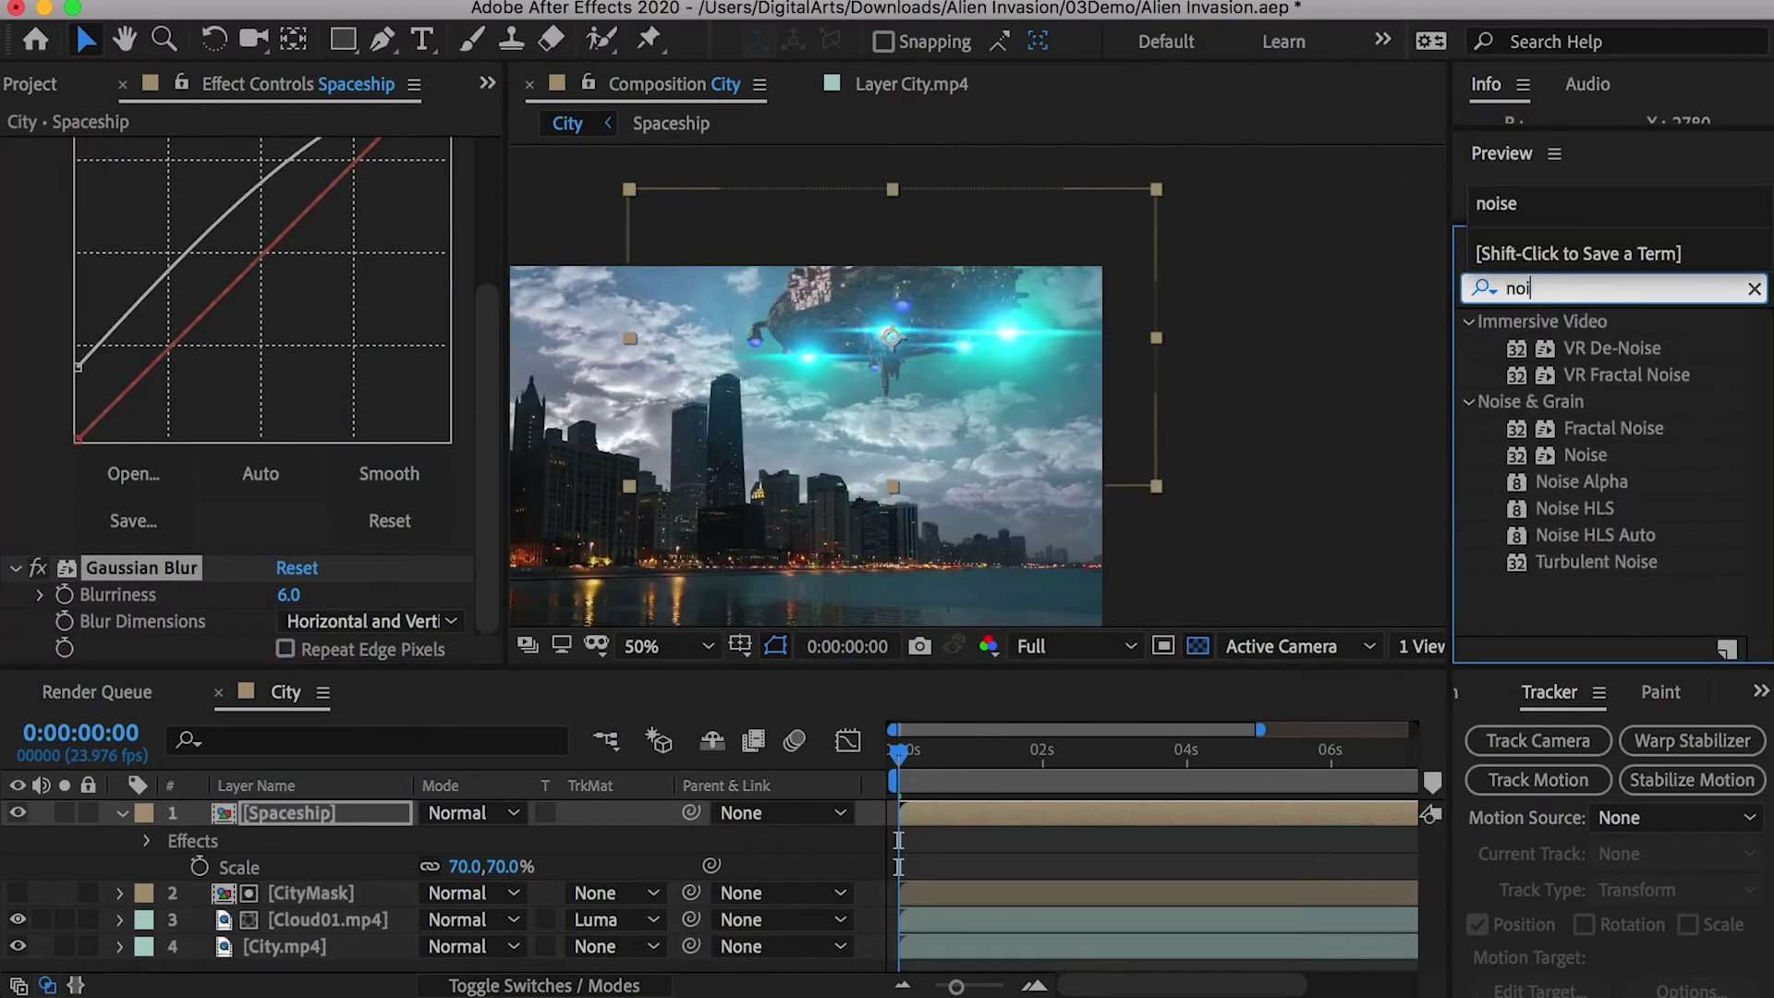
{"action": "left_click_drag", "start_coordinate": [1586, 455], "coordinate": [303, 807]}
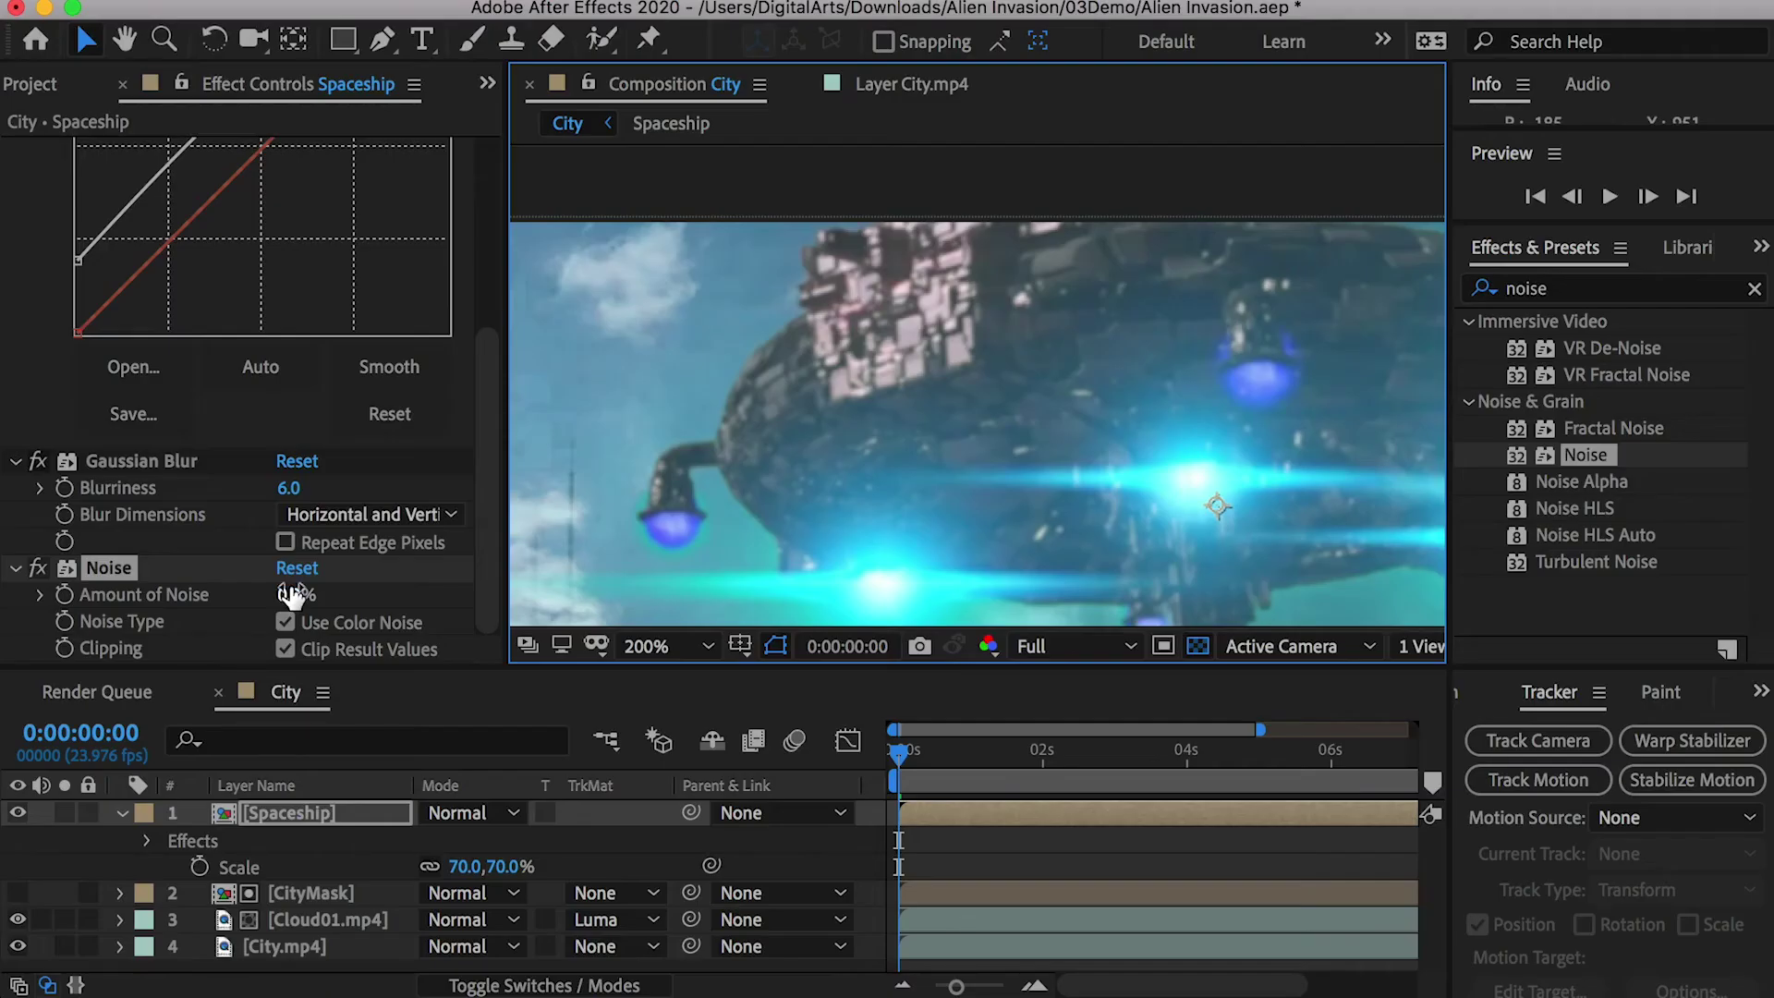
{"action": "left_click_drag", "start_coordinate": [292, 594], "coordinate": [259, 614]}
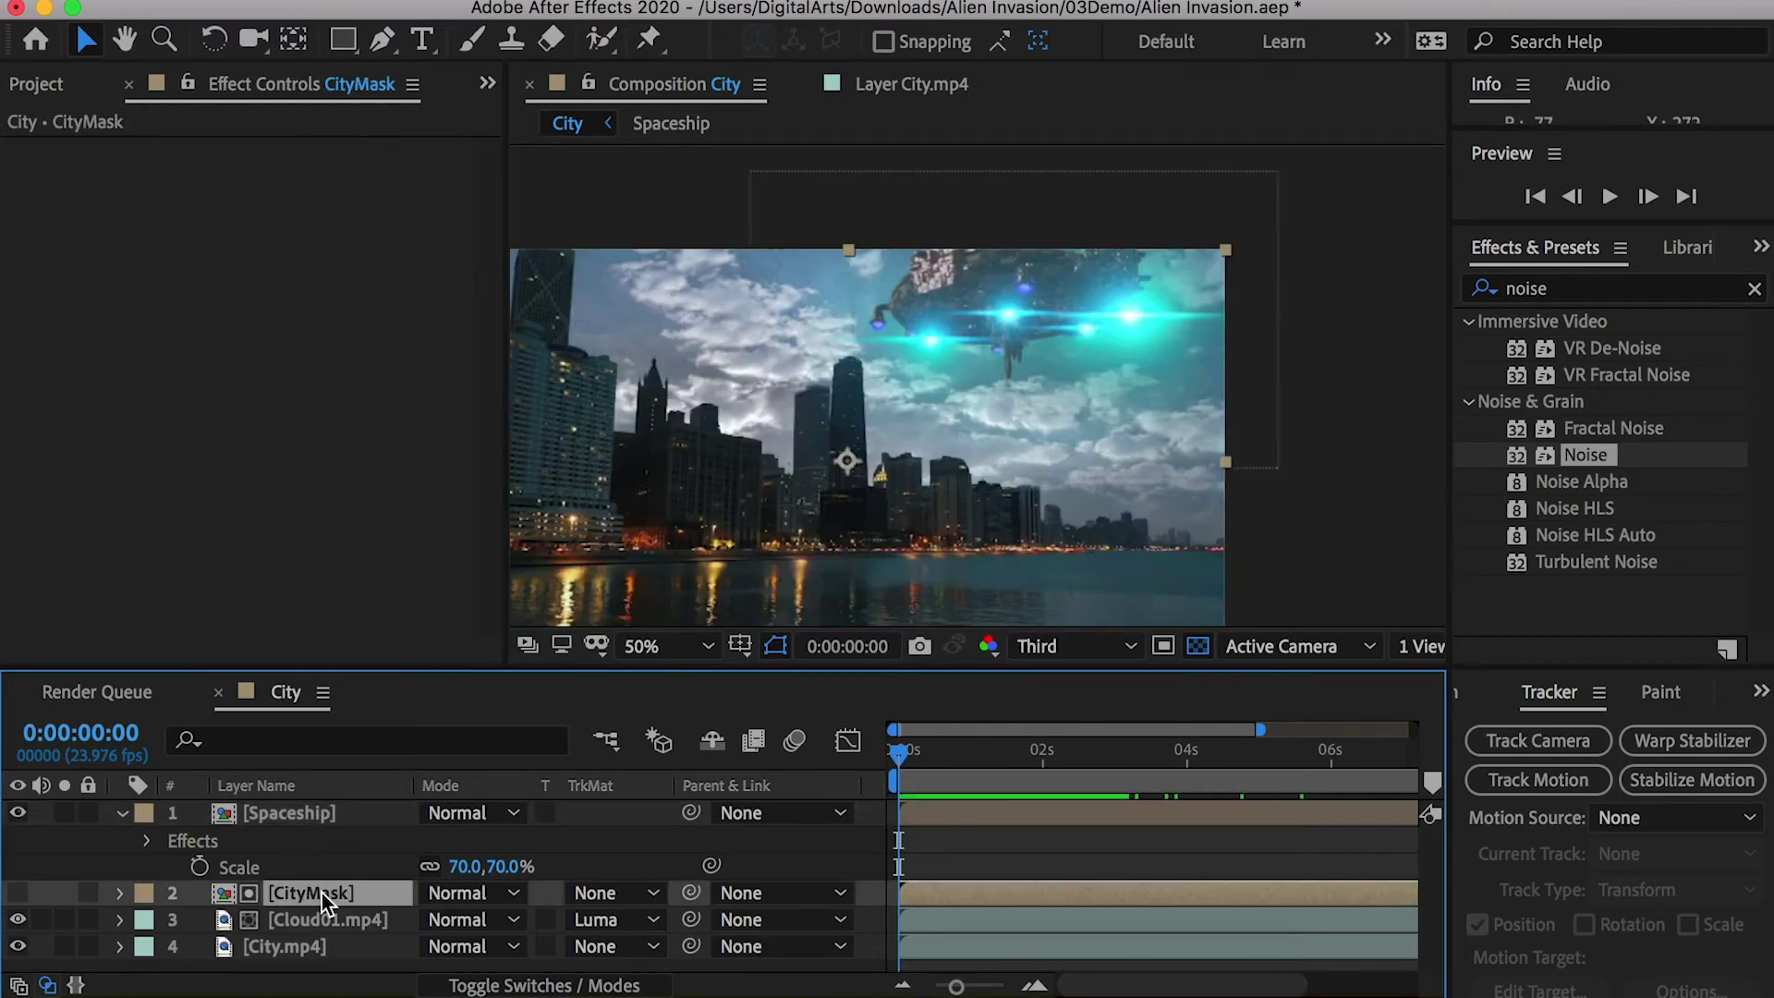
Duplicate CityMask, place the copy directly above Spaceship, and set Spaceship's track matte to Luma Matte using it
{"action": "key", "text": "ctrl+d"}
{"action": "left_click_drag", "start_coordinate": [308, 894], "coordinate": [270, 802]}
{"action": "left_click", "coordinate": [614, 840]}
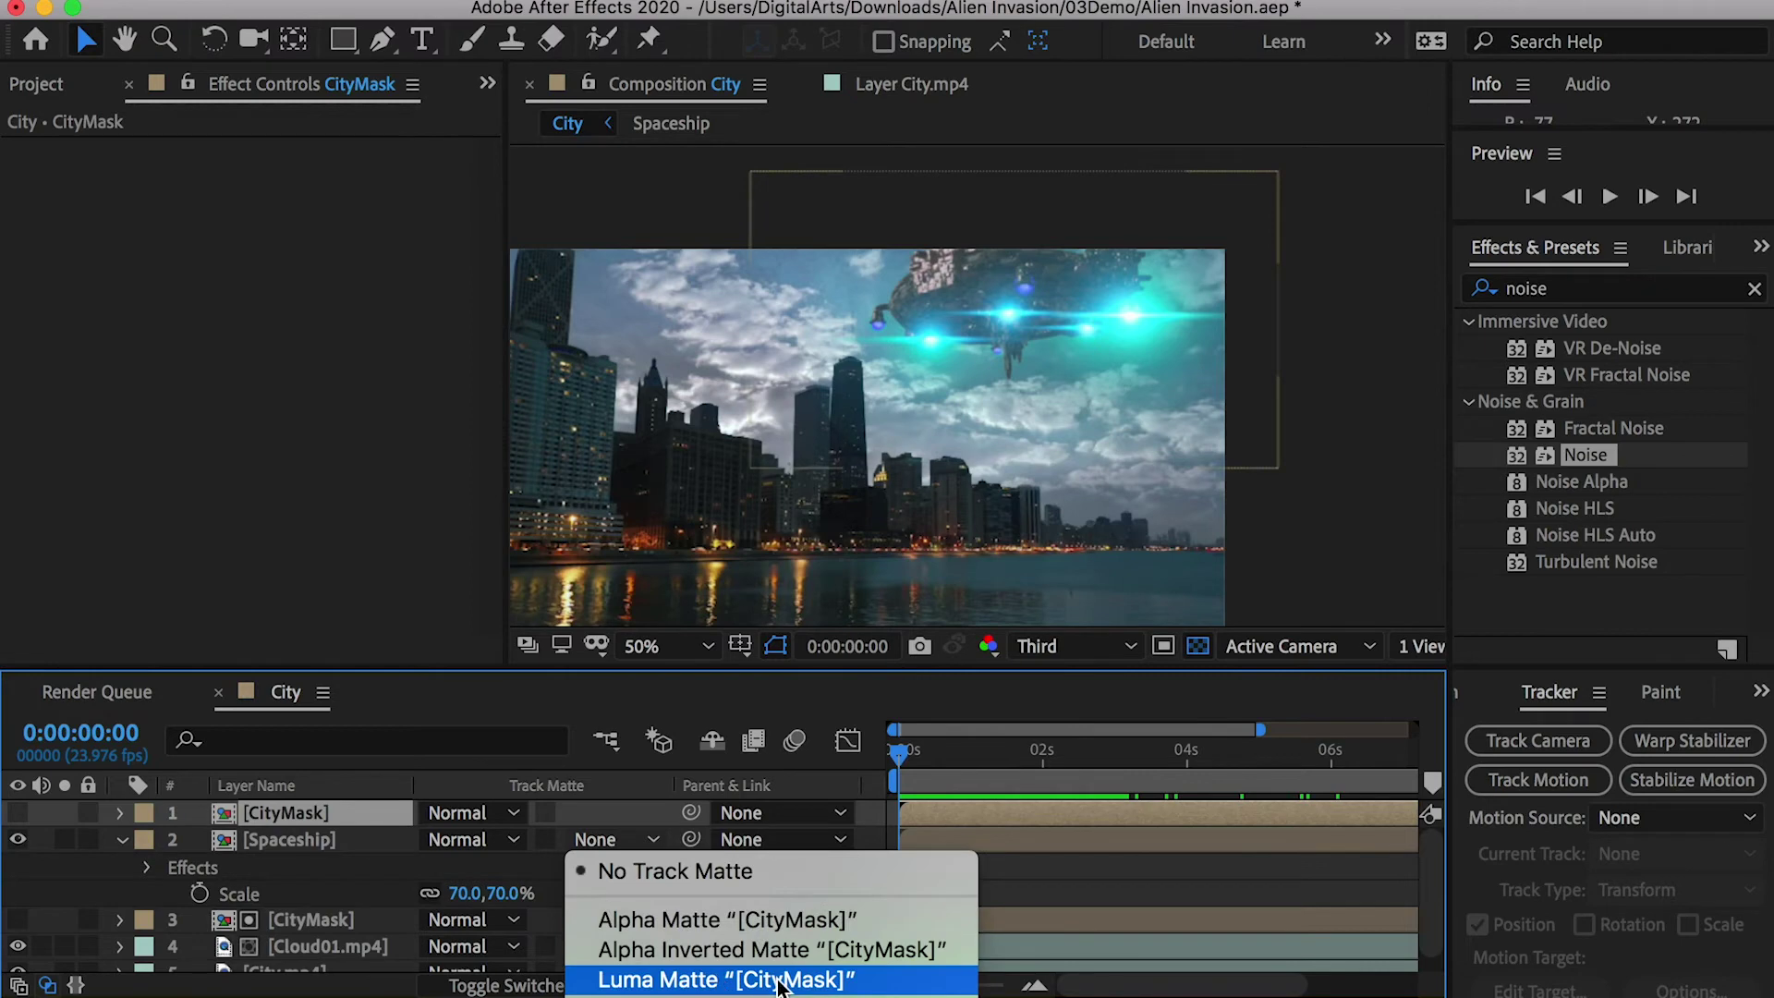
{"action": "left_click", "coordinate": [712, 971]}
Keyframe the Spaceship layer's position from 1268, 488 behind the skyline at the first frame to higher up at the end
{"action": "left_click", "coordinate": [1061, 274]}
{"action": "mouse_move", "coordinate": [1061, 275]}
{"action": "left_mouse_down"}
{"action": "mouse_move", "coordinate": [1020, 396]}
{"action": "mouse_move", "coordinate": [1052, 301]}
{"action": "left_mouse_up"}
{"action": "key", "text": "p"}
{"action": "left_click", "coordinate": [199, 867]}
{"action": "key", "text": "End"}
{"action": "key", "text": "space"}
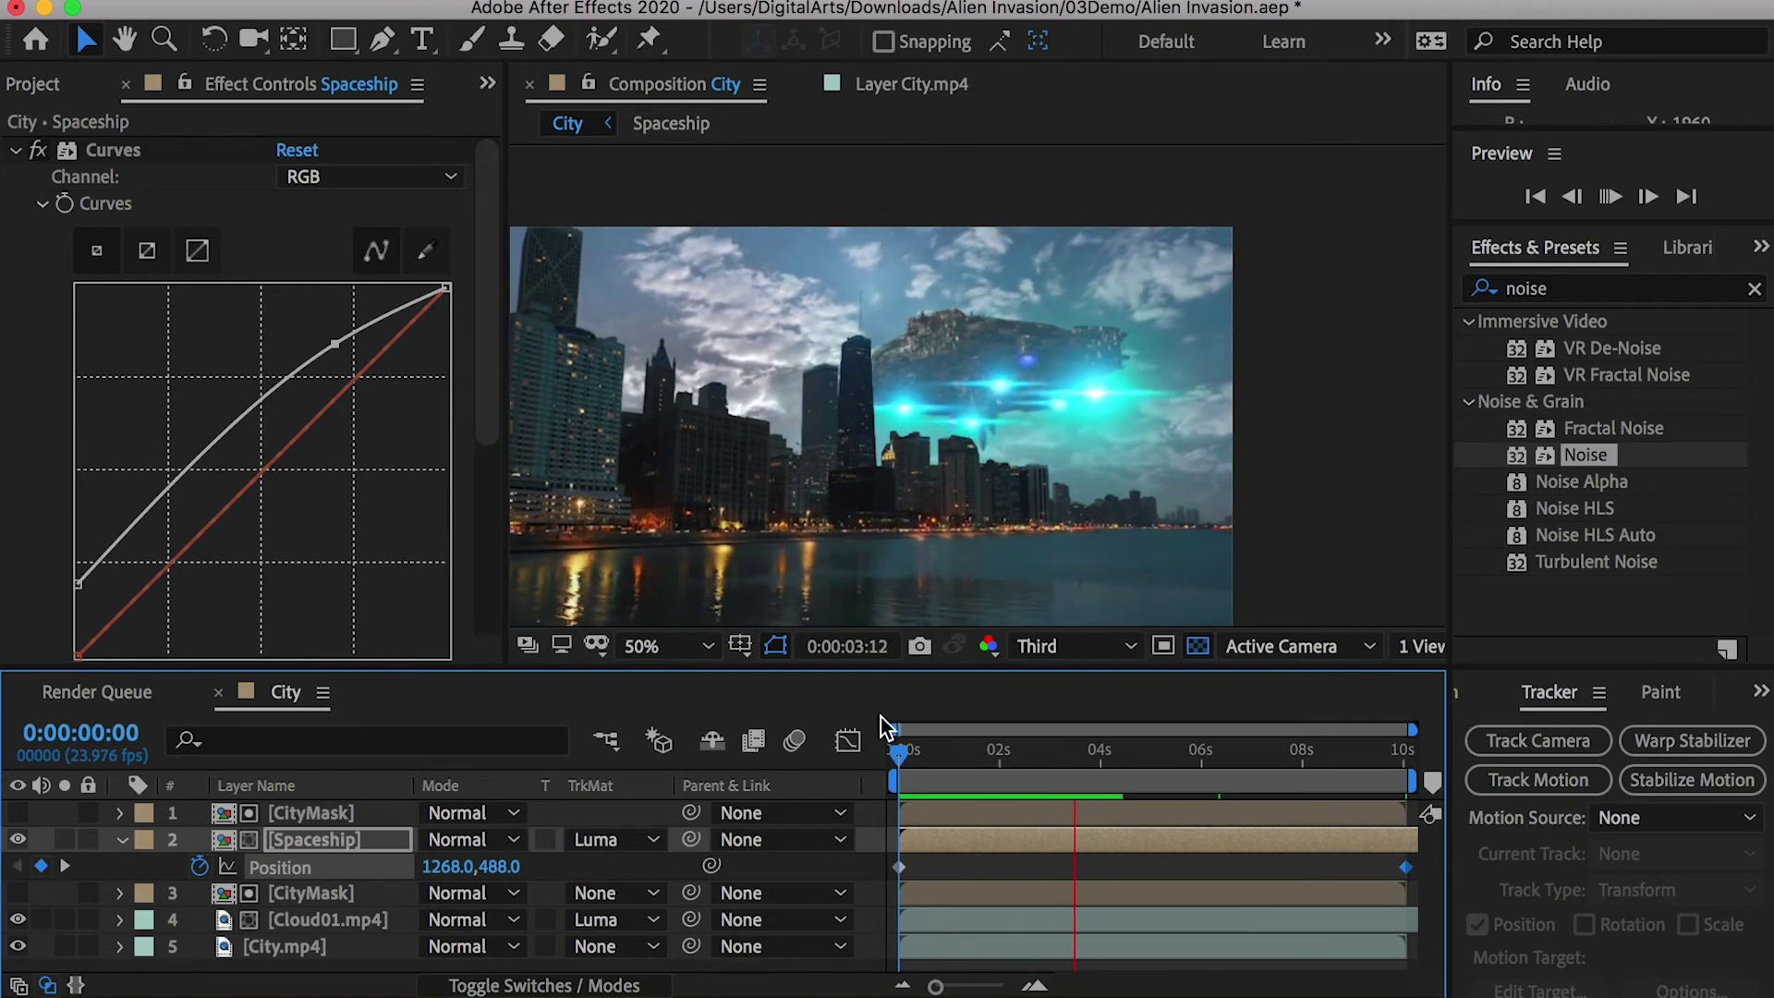
Duplicate Spaceship to the front without position keyframes and flip it onto the water at 1268, 960 with scale 70, -80%
{"action": "left_click", "coordinate": [318, 840]}
{"action": "key", "text": "super+d"}
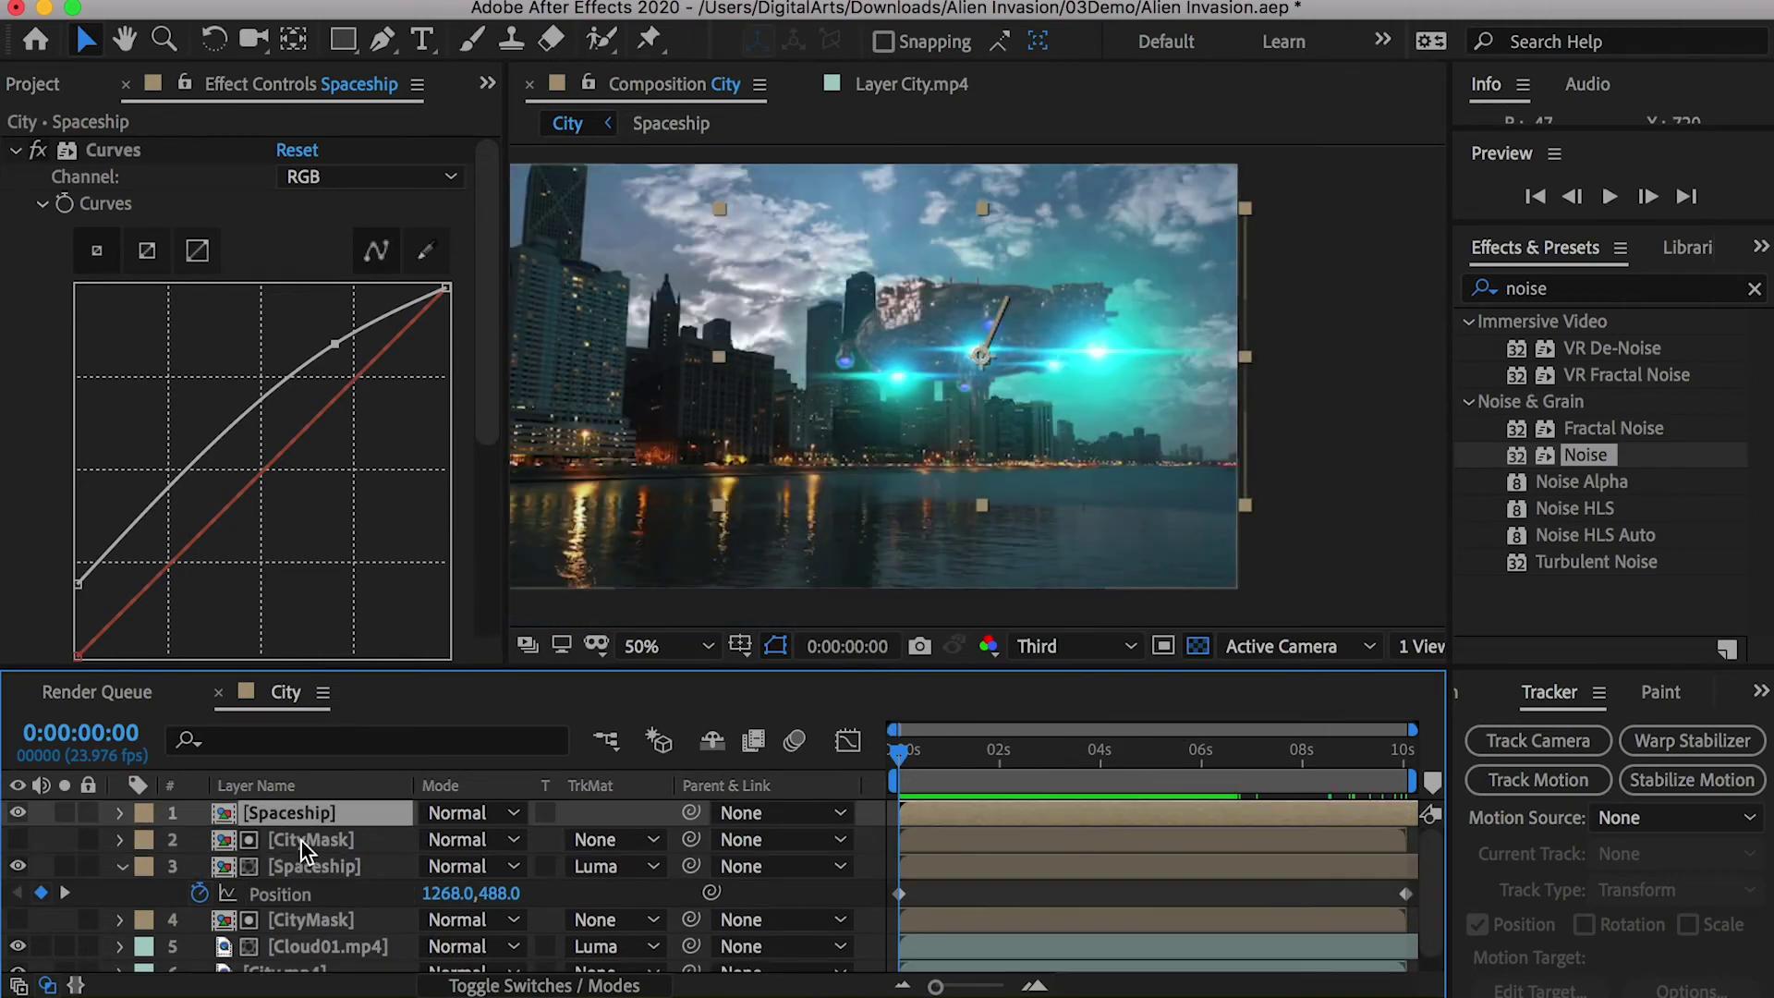
{"action": "key", "text": "p"}
{"action": "key", "text": "s"}
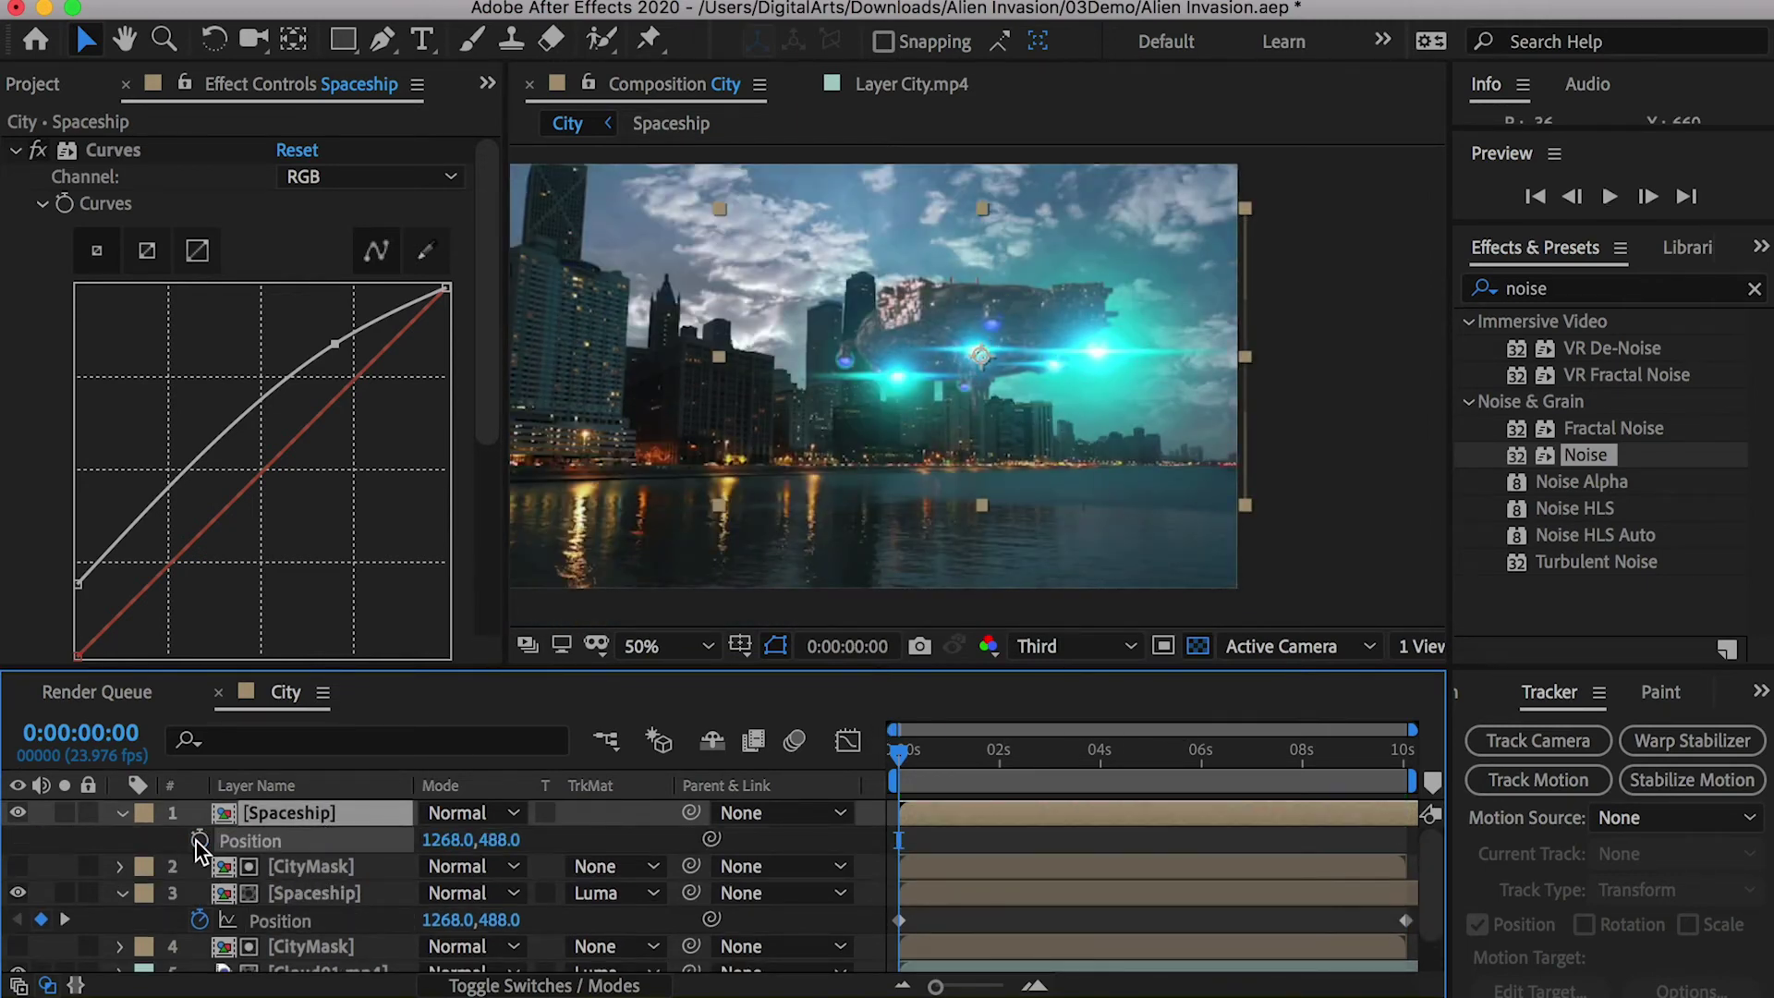
{"action": "type", "text": "-78"}
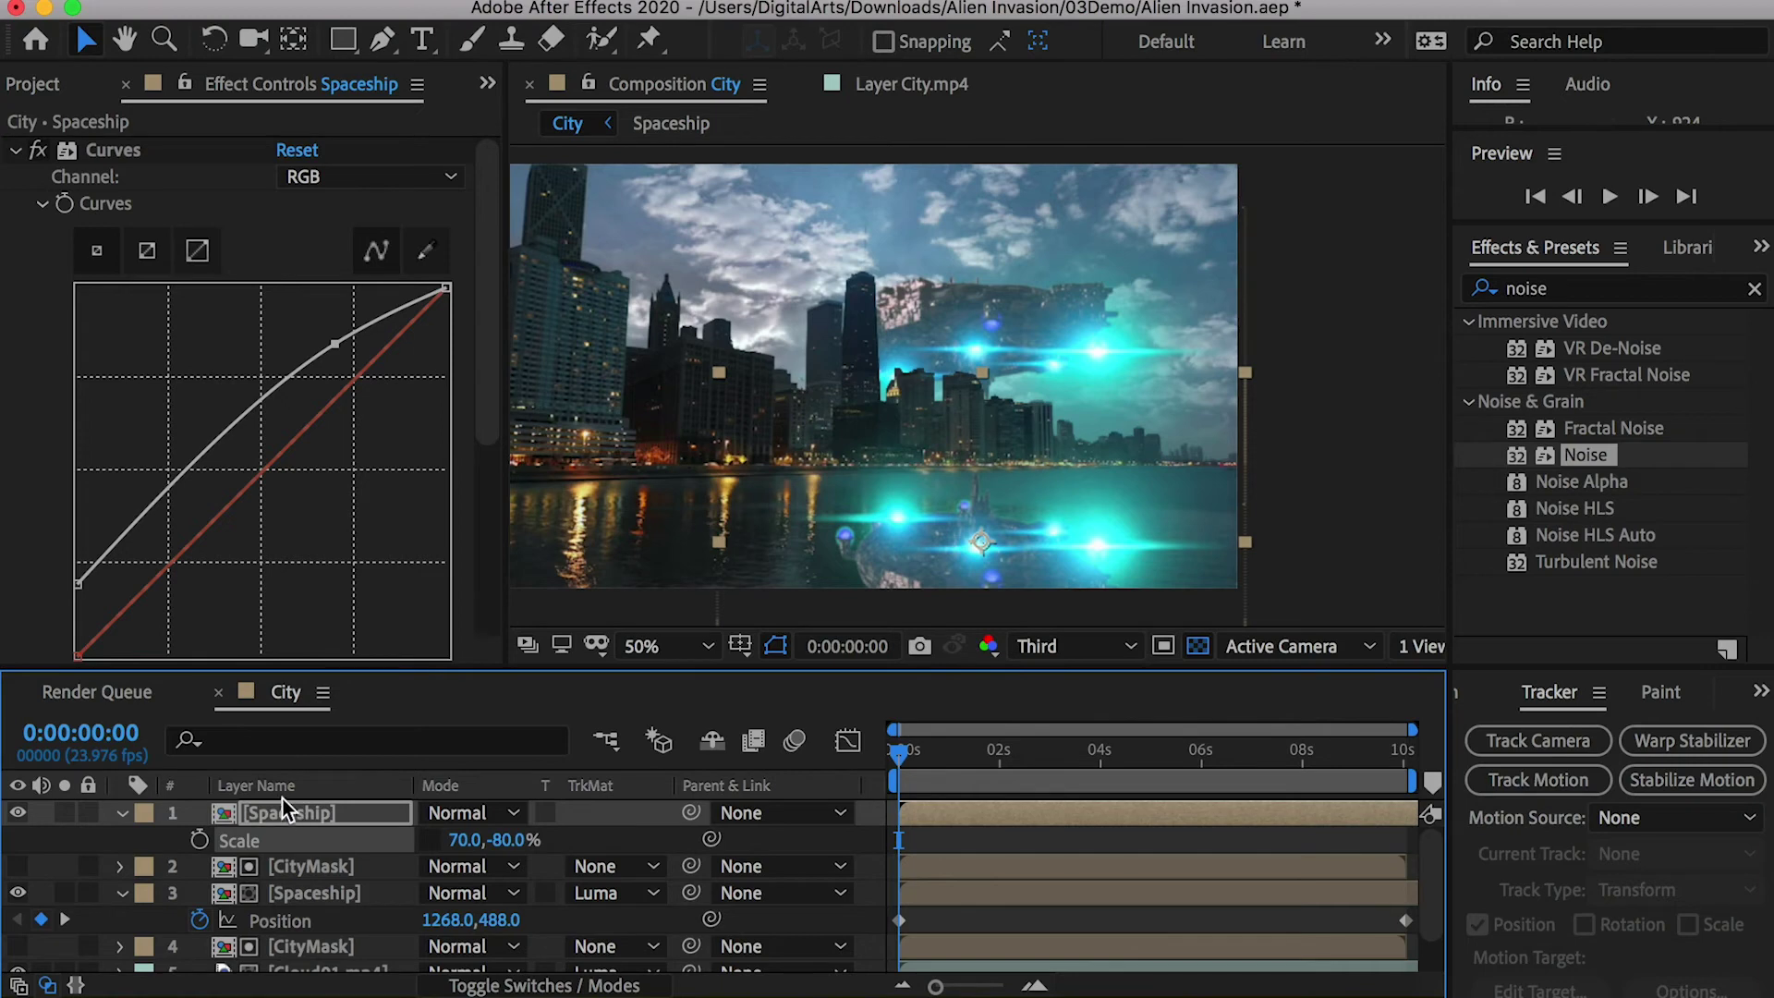
Duplicate the City.mp4 layer and move the copy above all other layers
{"action": "scroll", "coordinate": [304, 951], "scroll_direction": "down", "scroll_amount": 2}
{"action": "left_click", "coordinate": [309, 957]}
{"action": "key", "text": "super+d"}
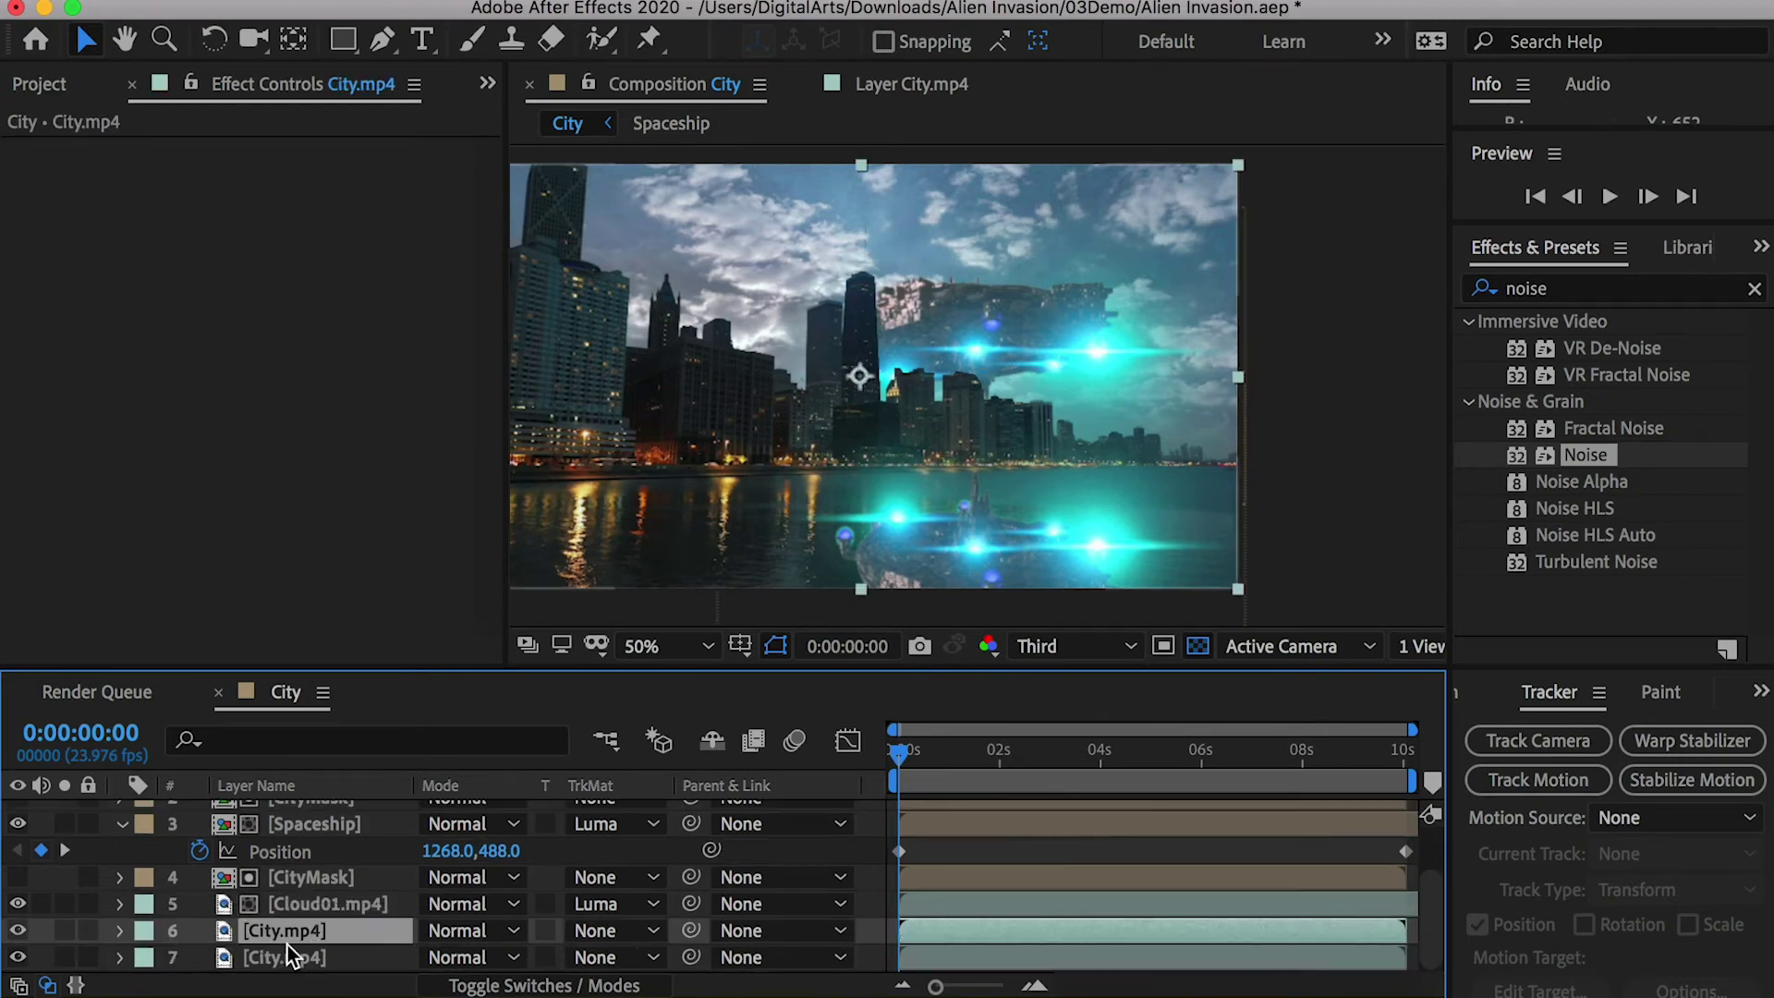
{"action": "key", "text": "super+shift+bracketright"}
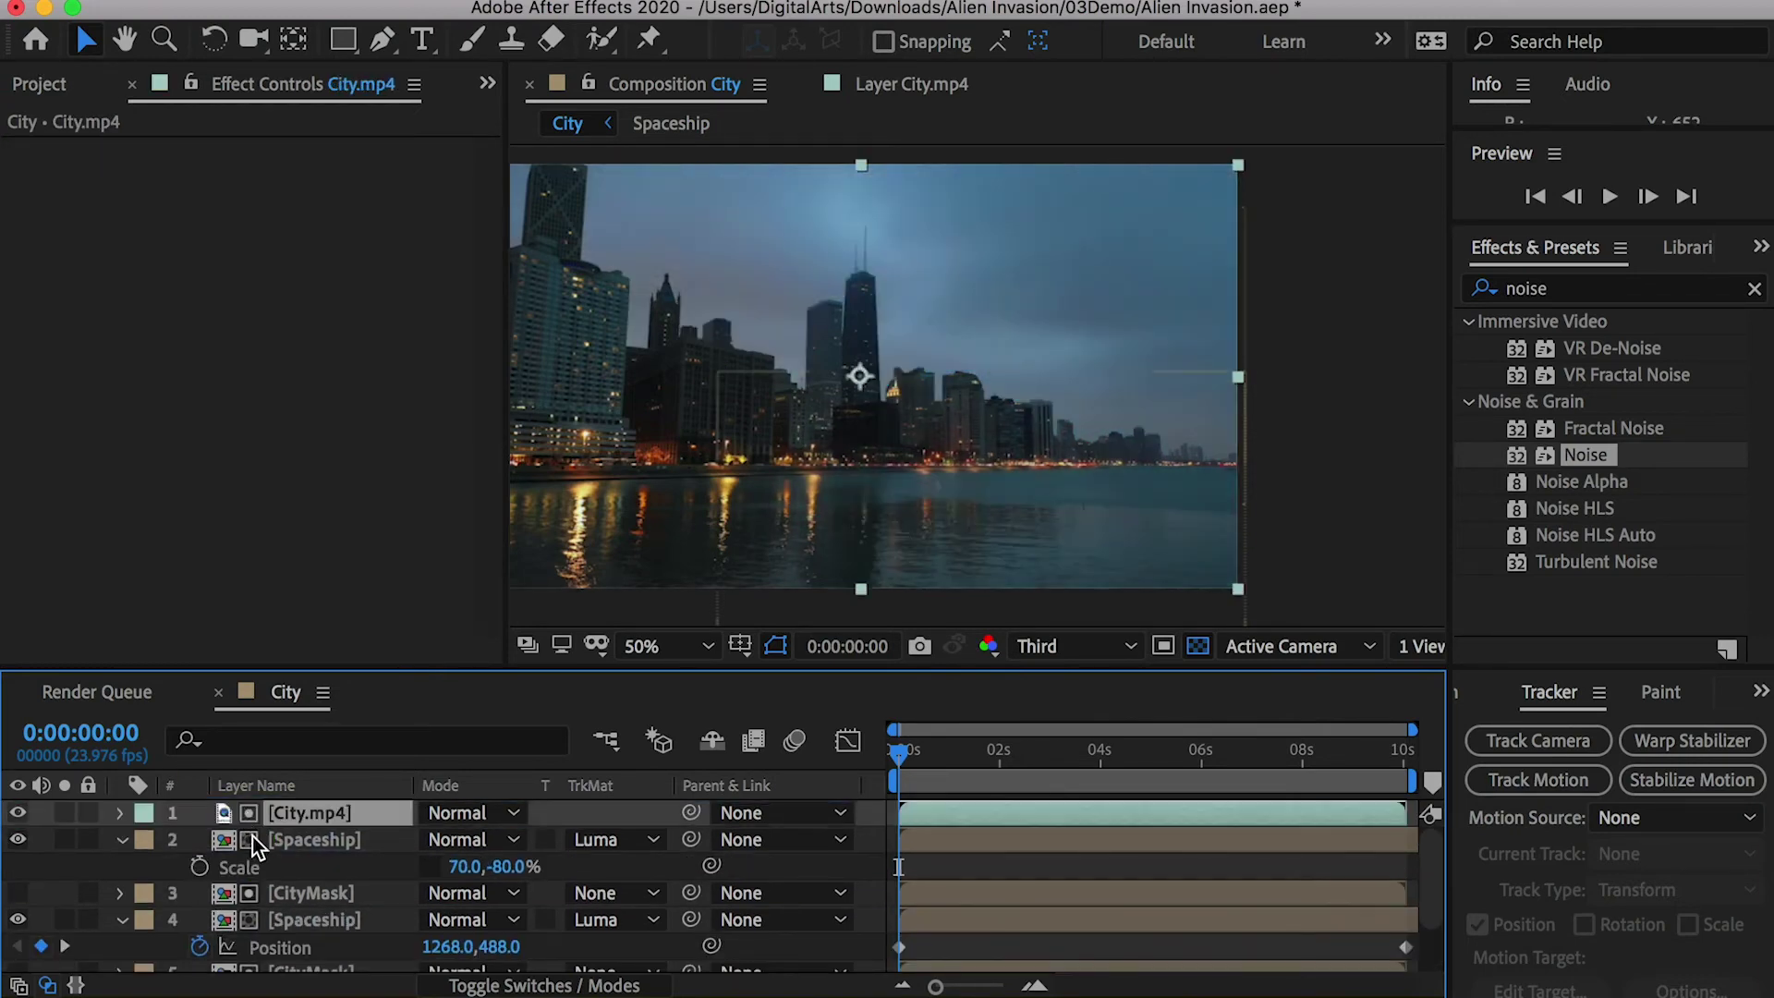
Rename the flipped spaceship layer SpaceshipReflection and the uppermost City.mp4 copy WaterMask
{"action": "left_click", "coordinate": [277, 838]}
{"action": "key", "text": "Return"}
{"action": "type", "text": "SpaceshipReflect"}
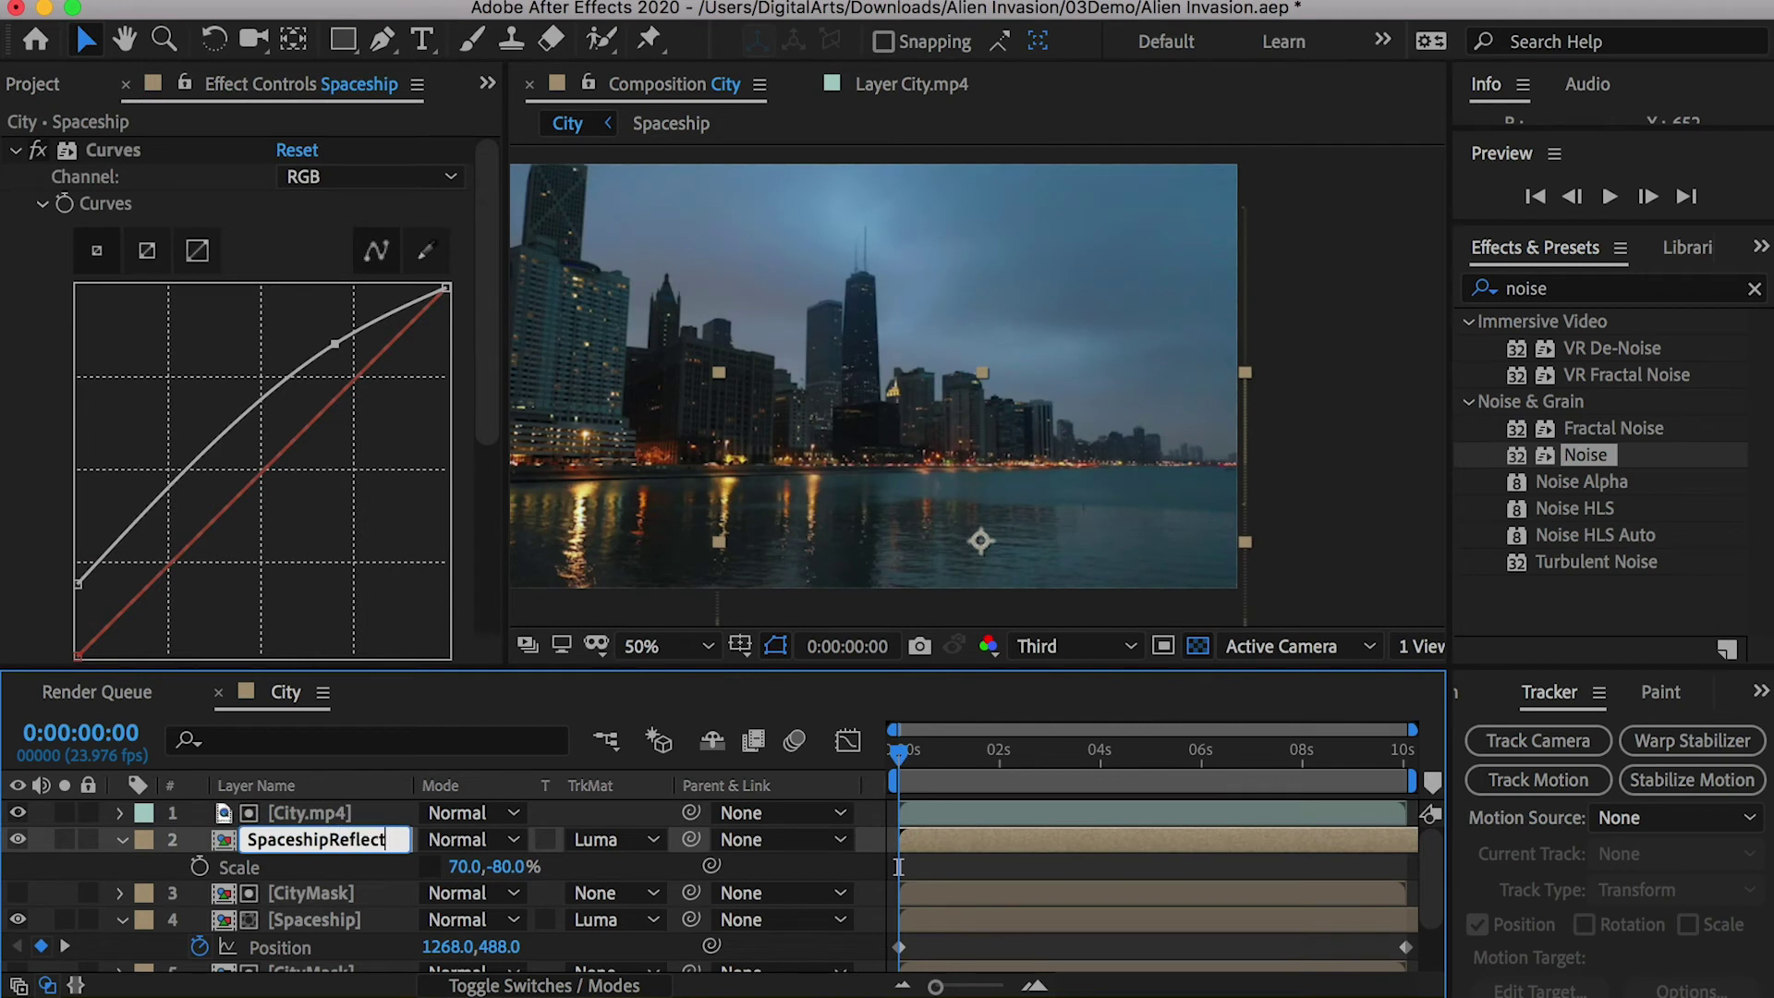
{"action": "key", "text": "Return"}
{"action": "key", "text": "super+Up"}
{"action": "key", "text": "Return"}
{"action": "type", "text": "W"}
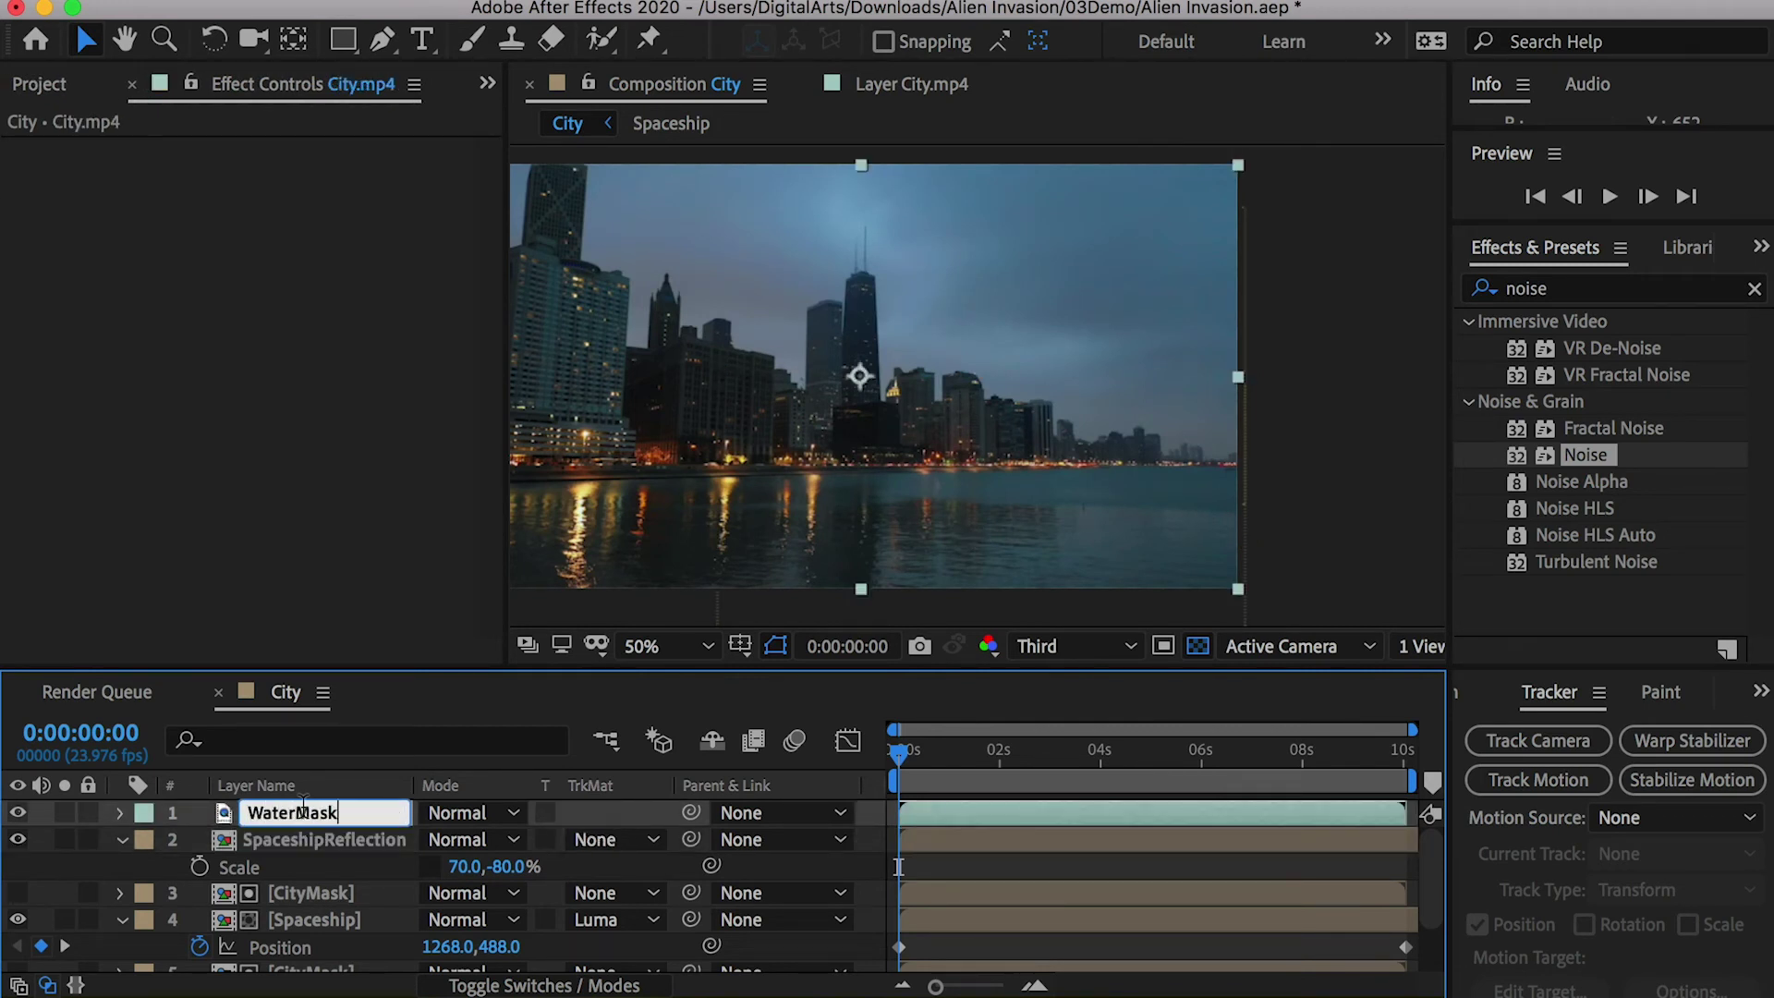
{"action": "type", "text": "aterMask"}
{"action": "left_click", "coordinate": [277, 841]}
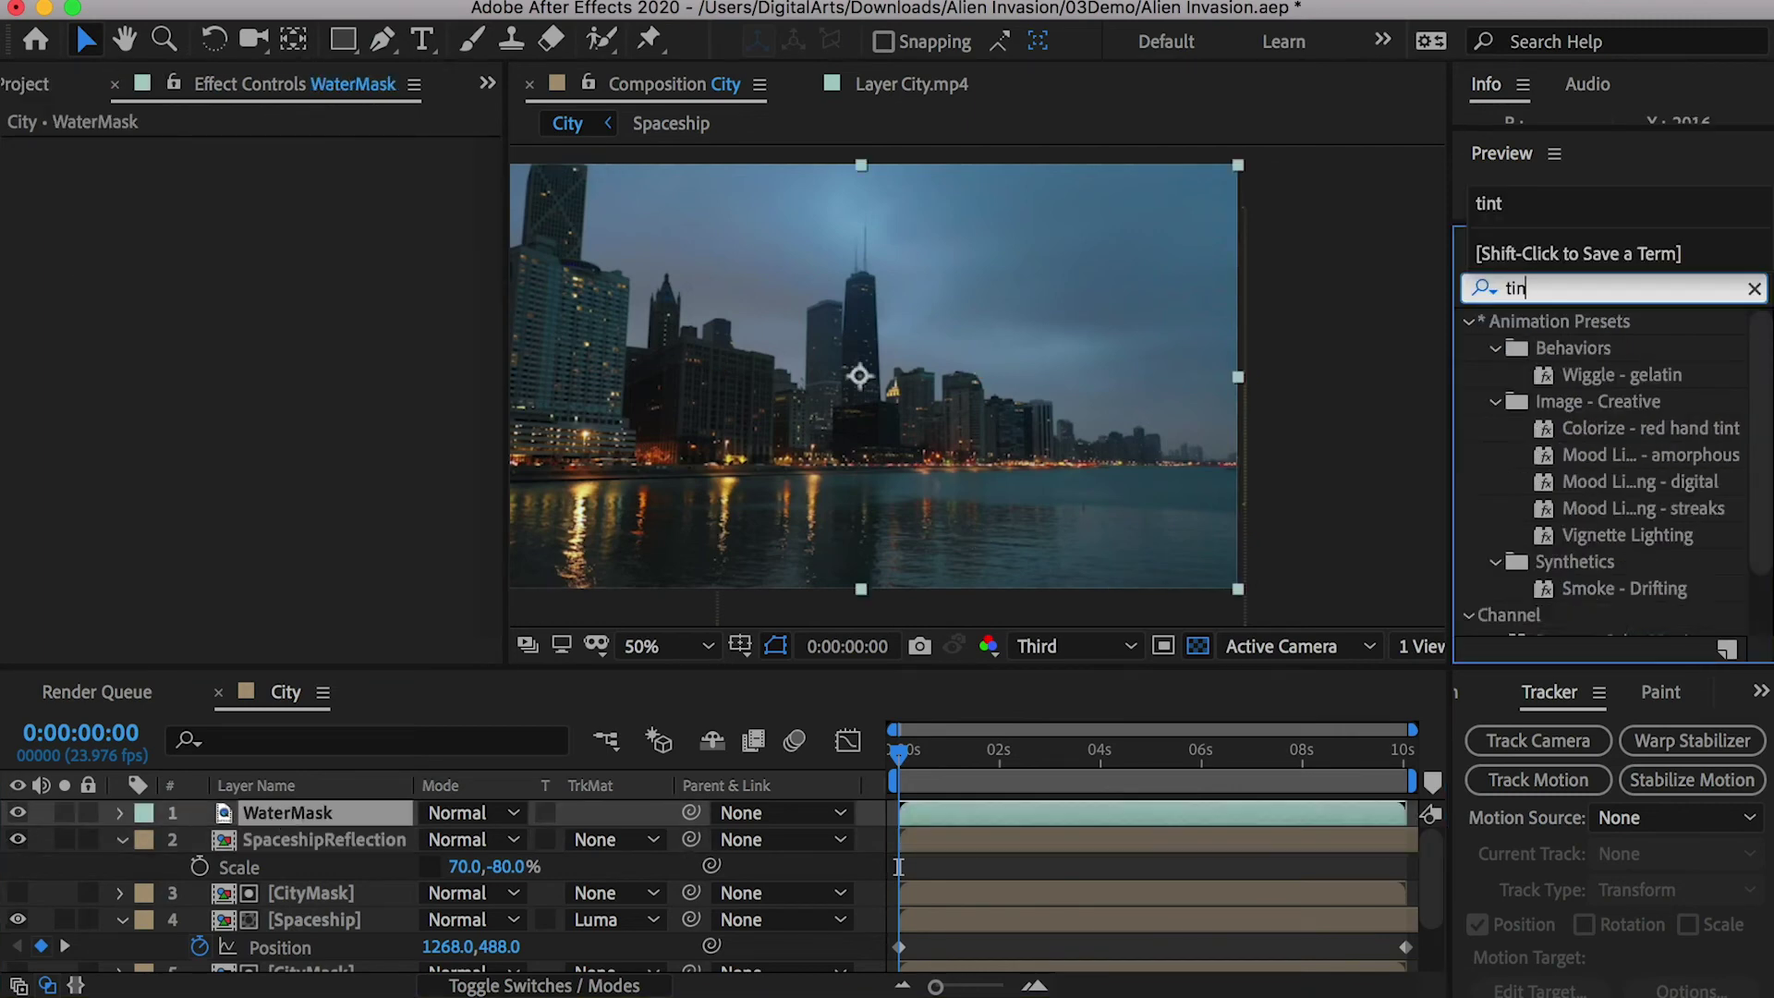
Apply Tint and Curves to WaterMask, steepening the curve into a high-contrast black-and-white matte
{"action": "left_click_drag", "start_coordinate": [1580, 428], "coordinate": [343, 811]}
{"action": "left_click", "coordinate": [1571, 288]}
{"action": "type", "text": "curve"}
{"action": "left_click_drag", "start_coordinate": [1589, 428], "coordinate": [297, 812]}
{"action": "left_click_drag", "start_coordinate": [447, 287], "coordinate": [344, 273]}
{"action": "left_click_drag", "start_coordinate": [77, 656], "coordinate": [106, 693]}
{"action": "left_click_drag", "start_coordinate": [294, 361], "coordinate": [254, 329]}
{"action": "mouse_move", "coordinate": [106, 656]}
{"action": "left_mouse_down"}
{"action": "mouse_move", "coordinate": [147, 661]}
{"action": "mouse_move", "coordinate": [133, 662]}
{"action": "left_mouse_up"}
{"action": "left_click_drag", "start_coordinate": [255, 329], "coordinate": [194, 341]}
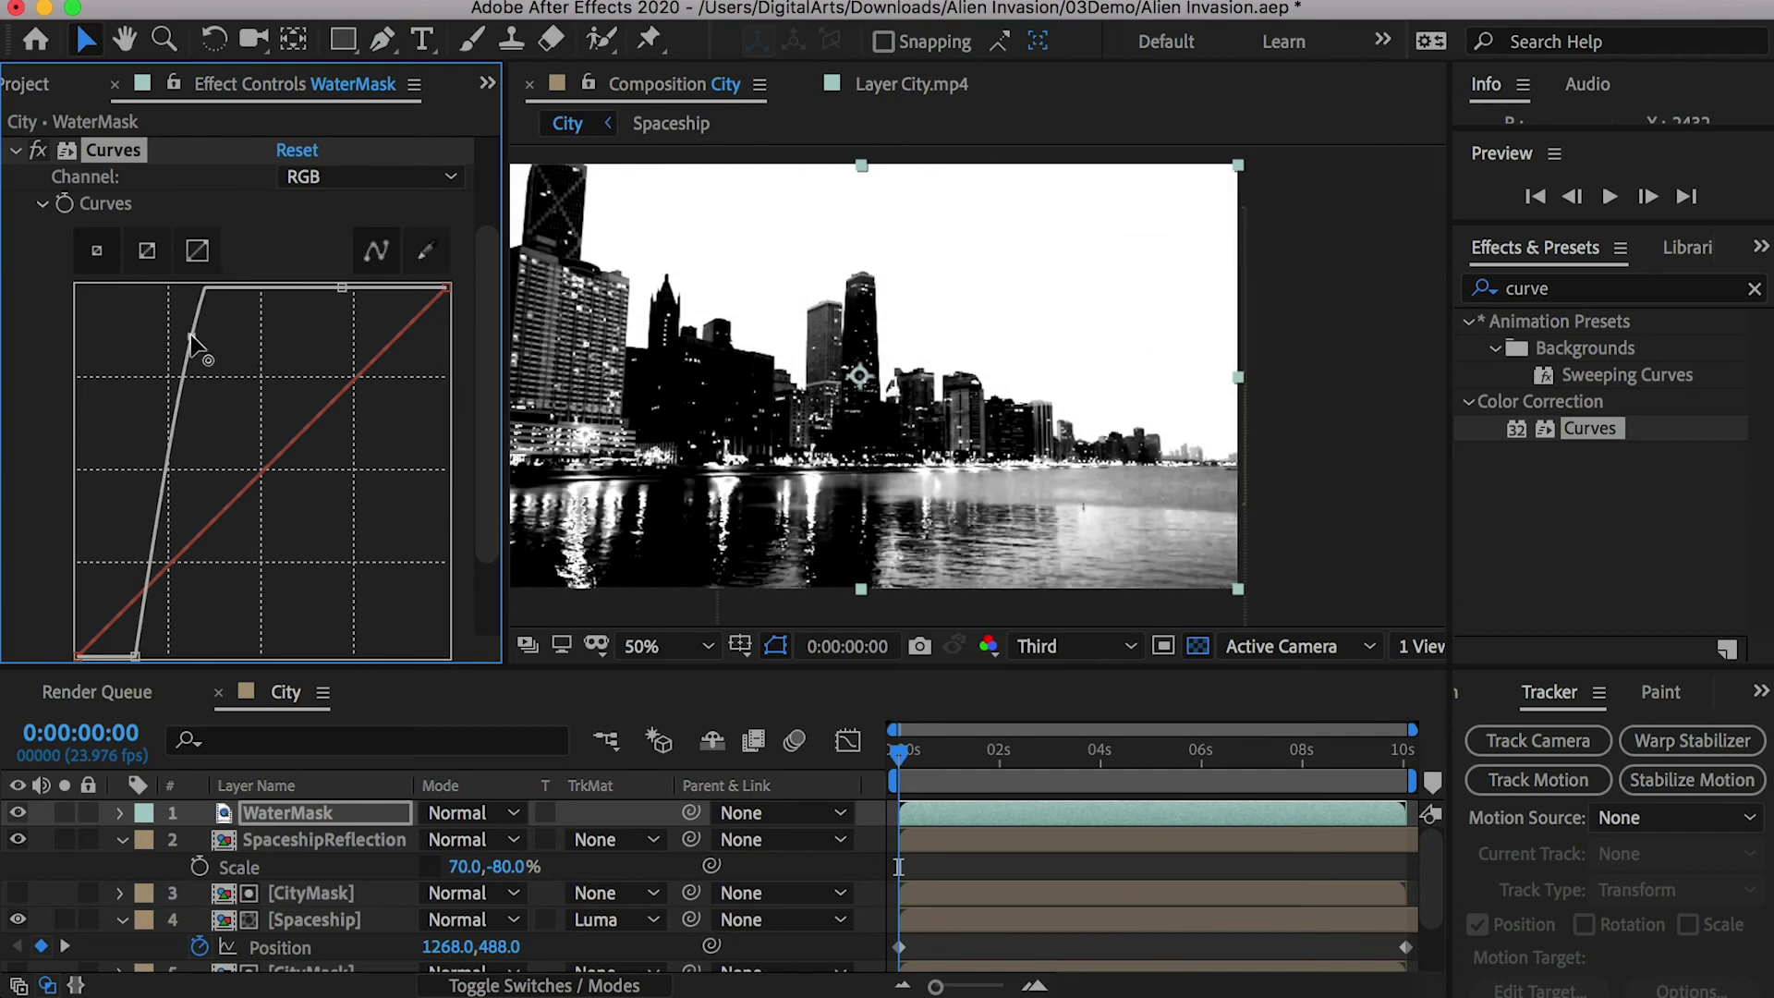
Set SpaceshipReflection's track matte to Luma Matte using WaterMask and preview the reflection
{"action": "left_click", "coordinate": [634, 840]}
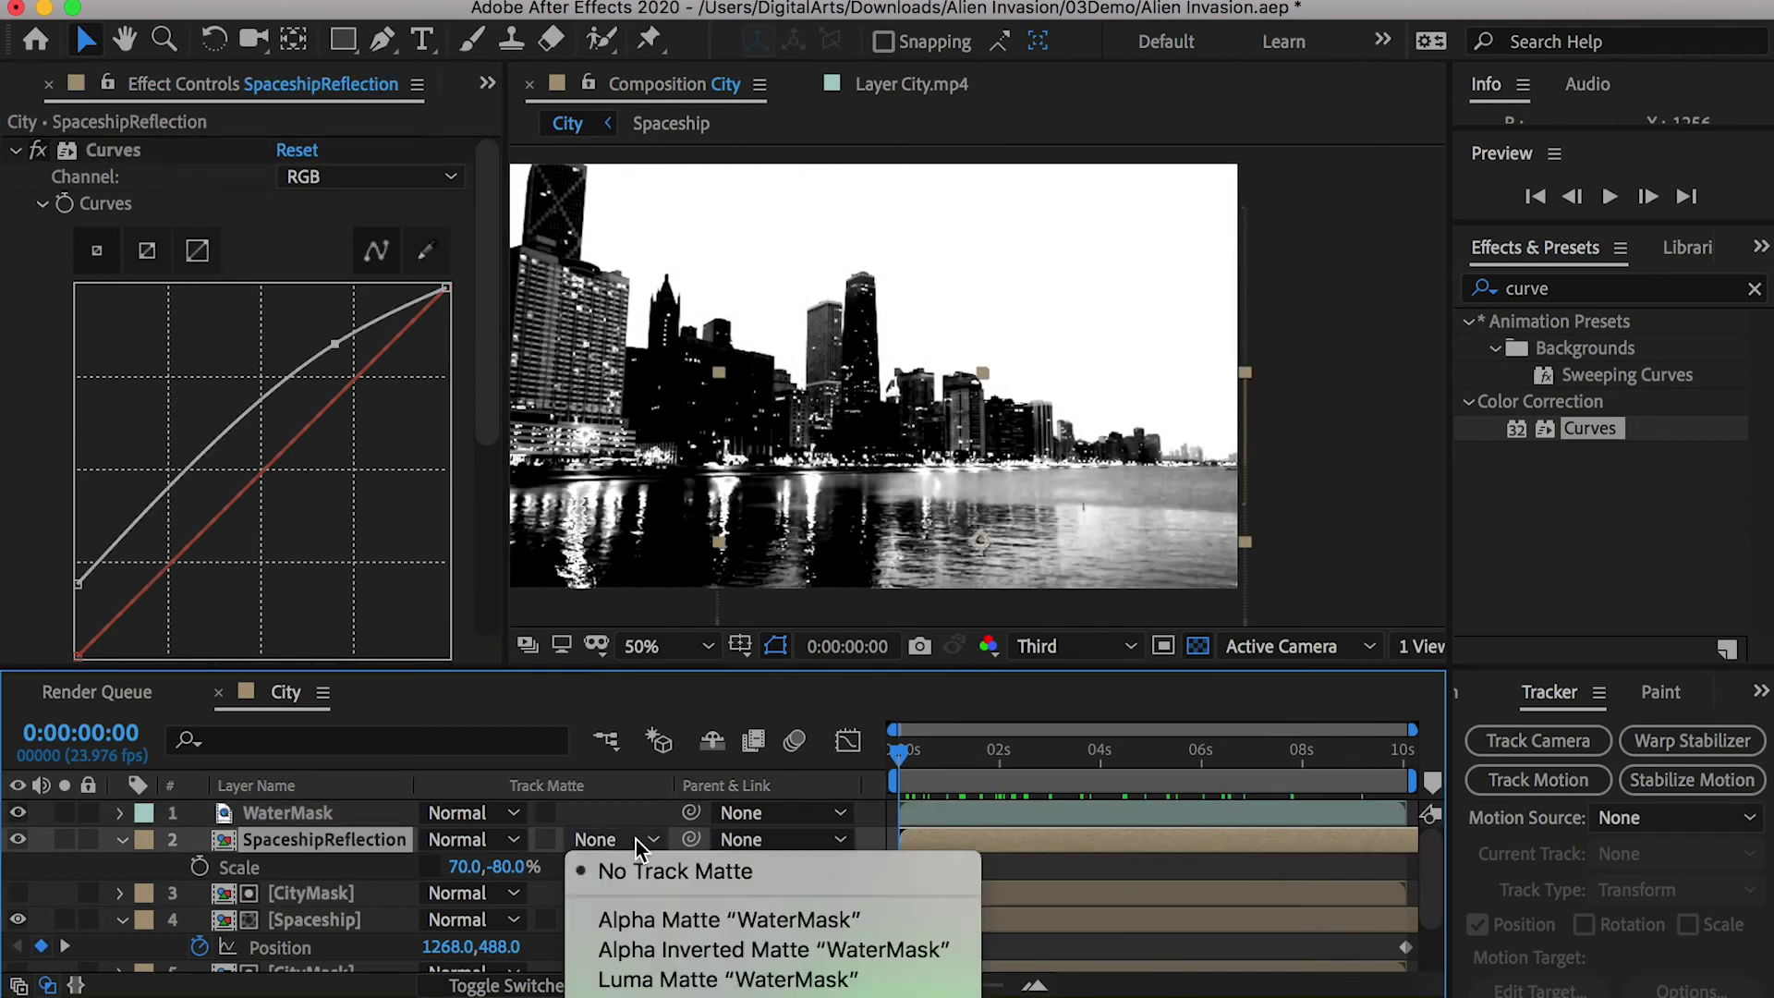
{"action": "left_click", "coordinate": [732, 980]}
{"action": "key", "text": "space"}
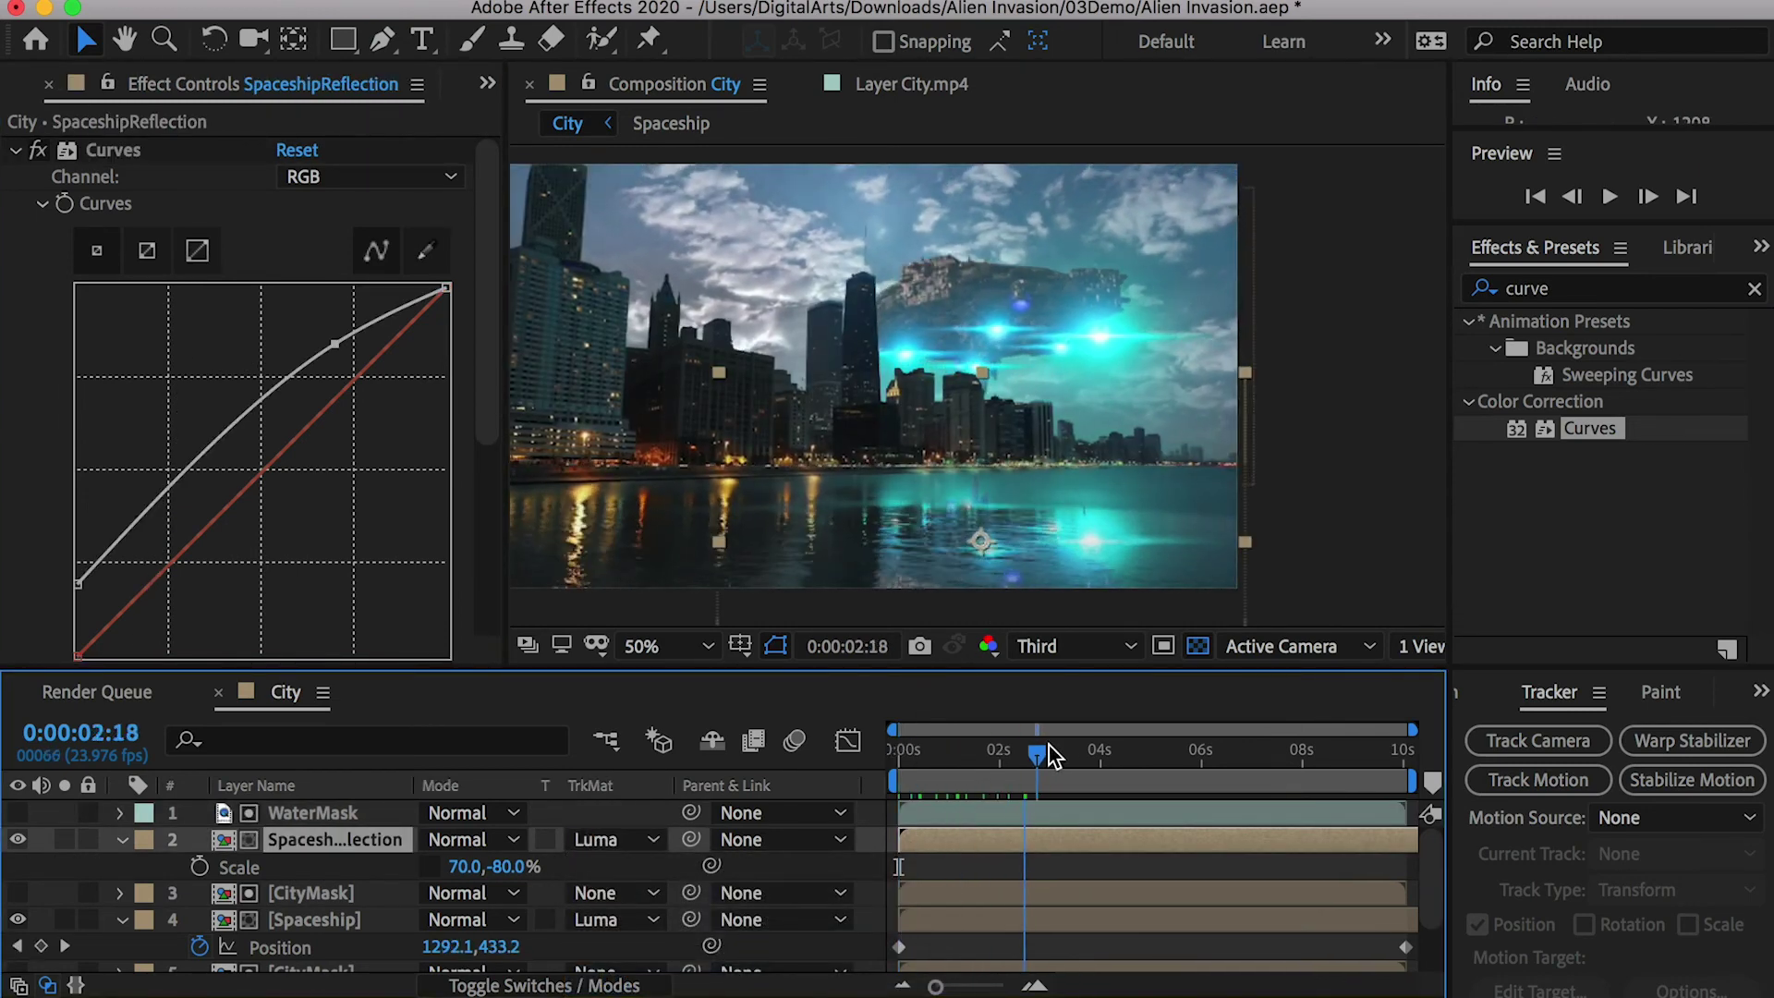
{"action": "key", "text": "space"}
Keyframe SpaceshipReflection's position from 1268, 960 at the first frame to farther down and right at the end
{"action": "key", "text": "p"}
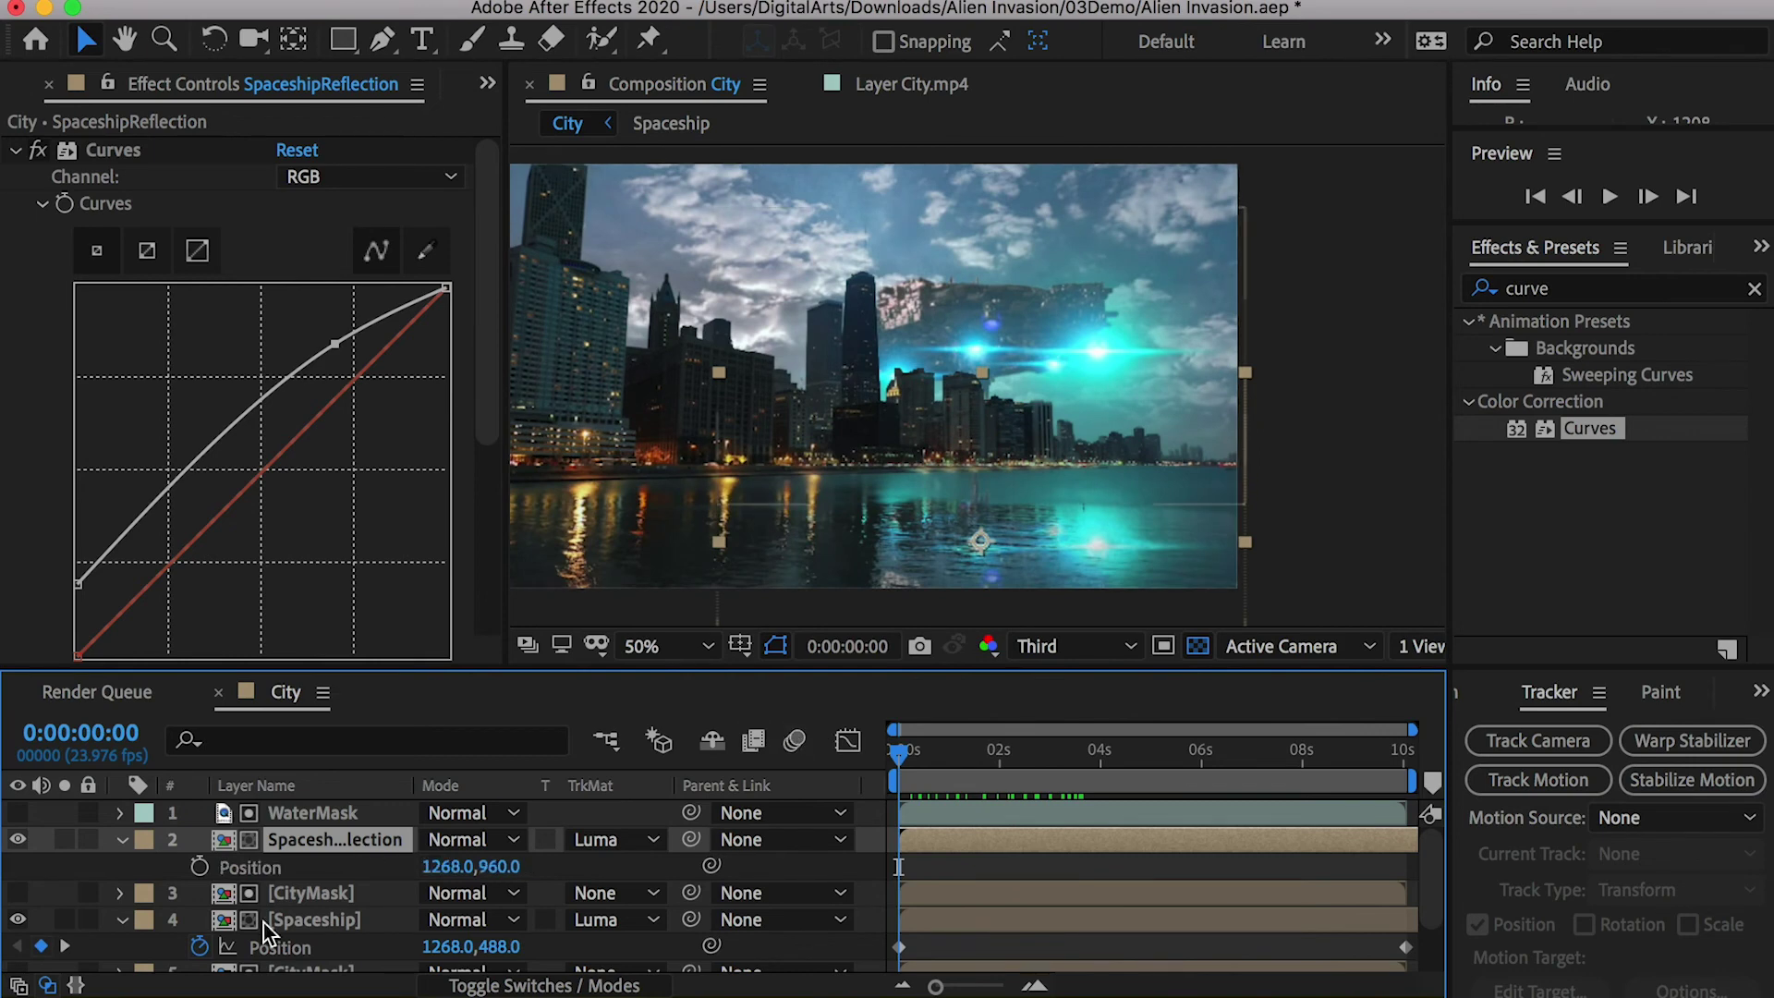
{"action": "left_click", "coordinate": [199, 867]}
{"action": "left_click_drag", "start_coordinate": [898, 753], "coordinate": [1476, 756]}
{"action": "left_click_drag", "start_coordinate": [1026, 526], "coordinate": [1074, 586]}
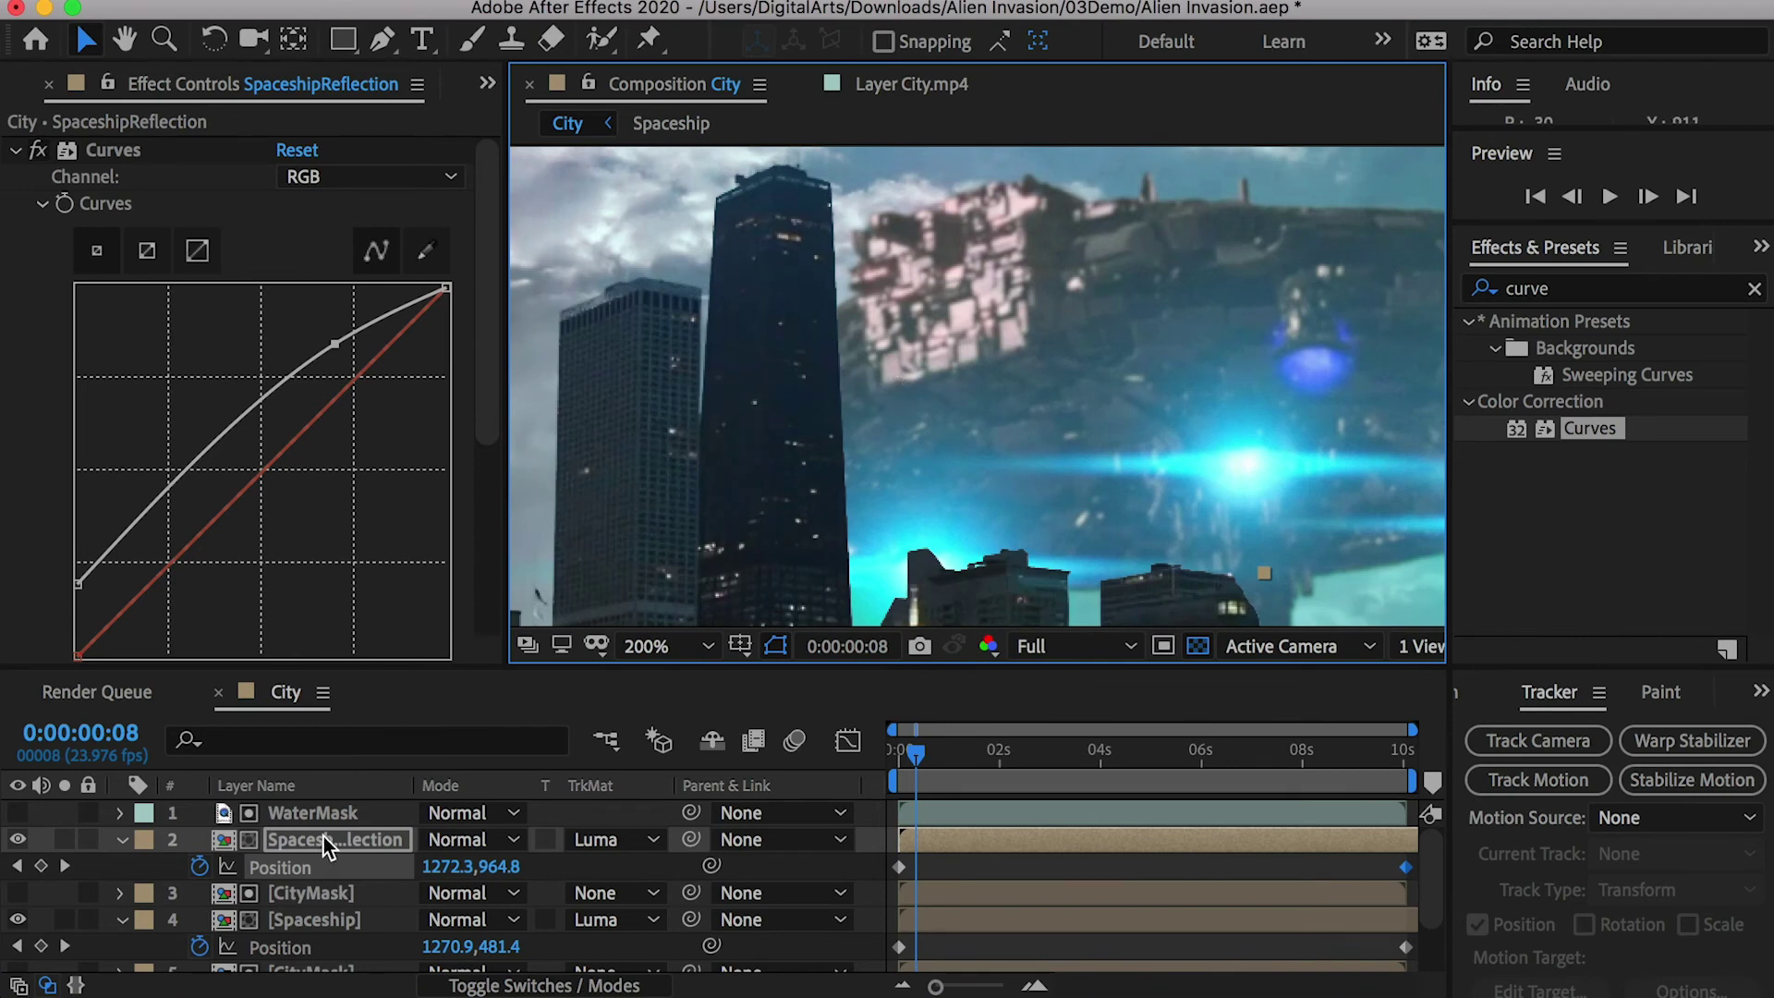
Apply Gaussian Blur with Blurriness 3 to the CityMask layer above Spaceship
{"action": "left_click", "coordinate": [324, 839]}
{"action": "left_click", "coordinate": [303, 922]}
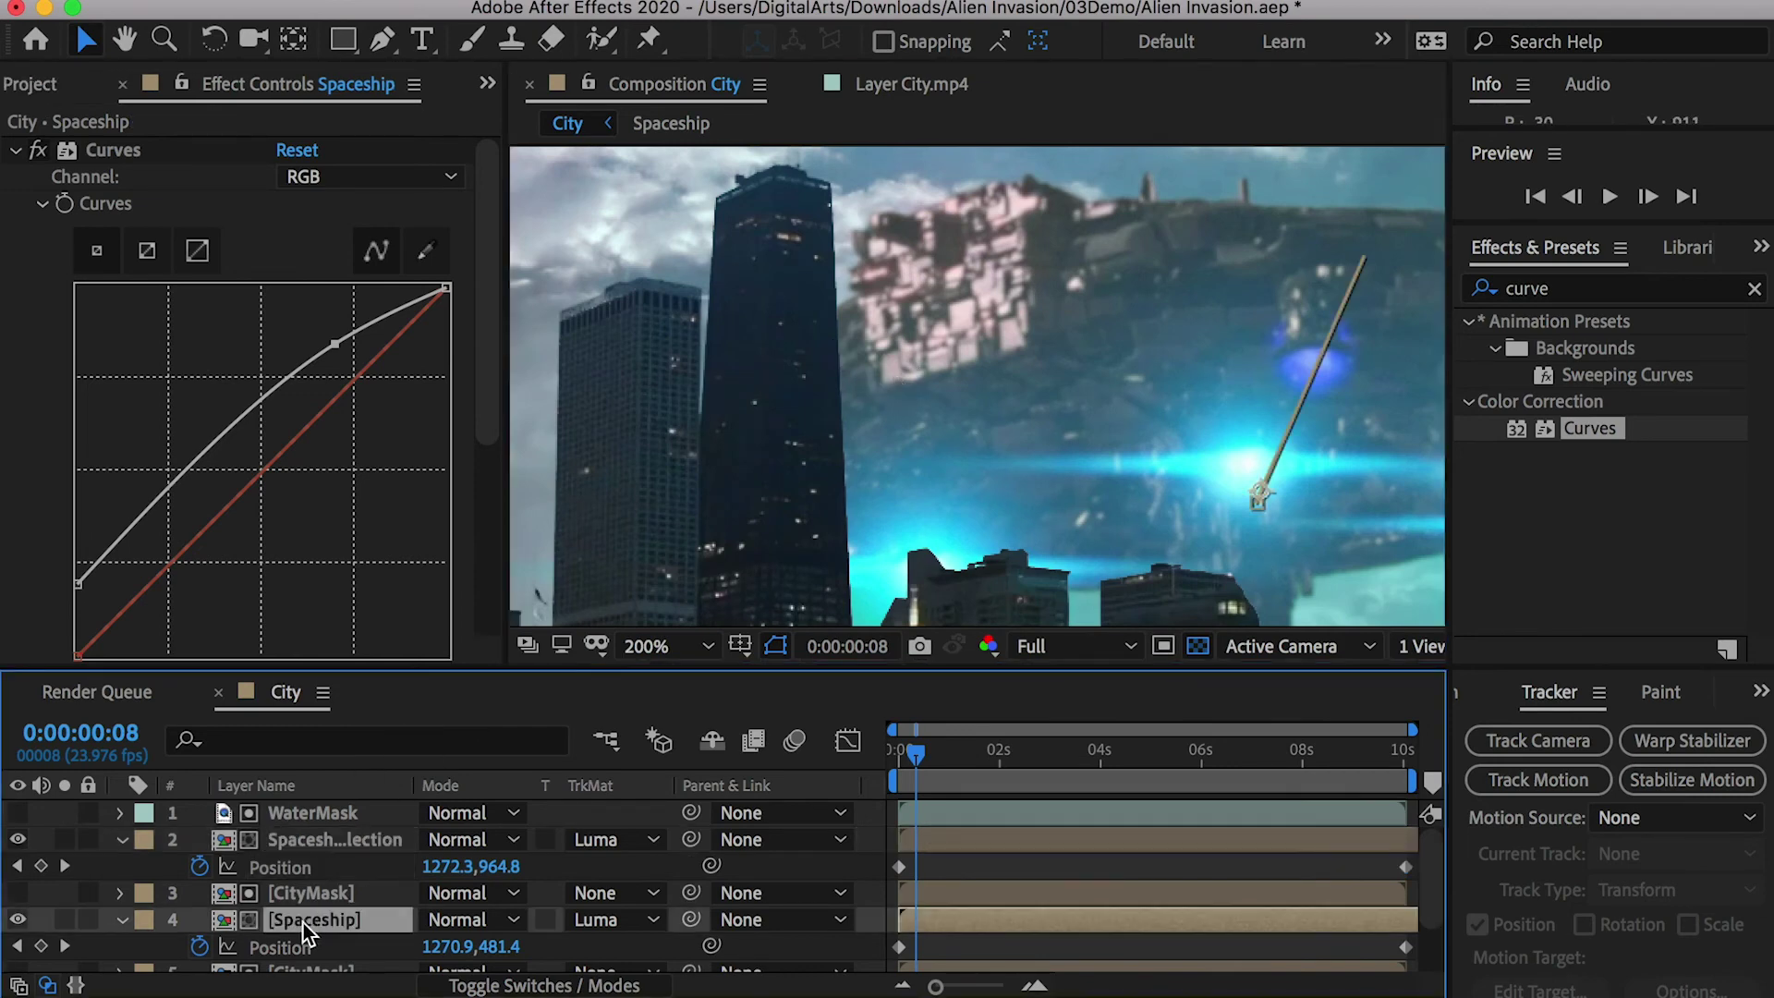
{"action": "left_click", "coordinate": [305, 893]}
{"action": "left_click", "coordinate": [1607, 288]}
{"action": "type", "text": "blur"}
{"action": "scroll", "coordinate": [1643, 510], "scroll_direction": "down", "scroll_amount": 5}
{"action": "left_click", "coordinate": [1643, 510]}
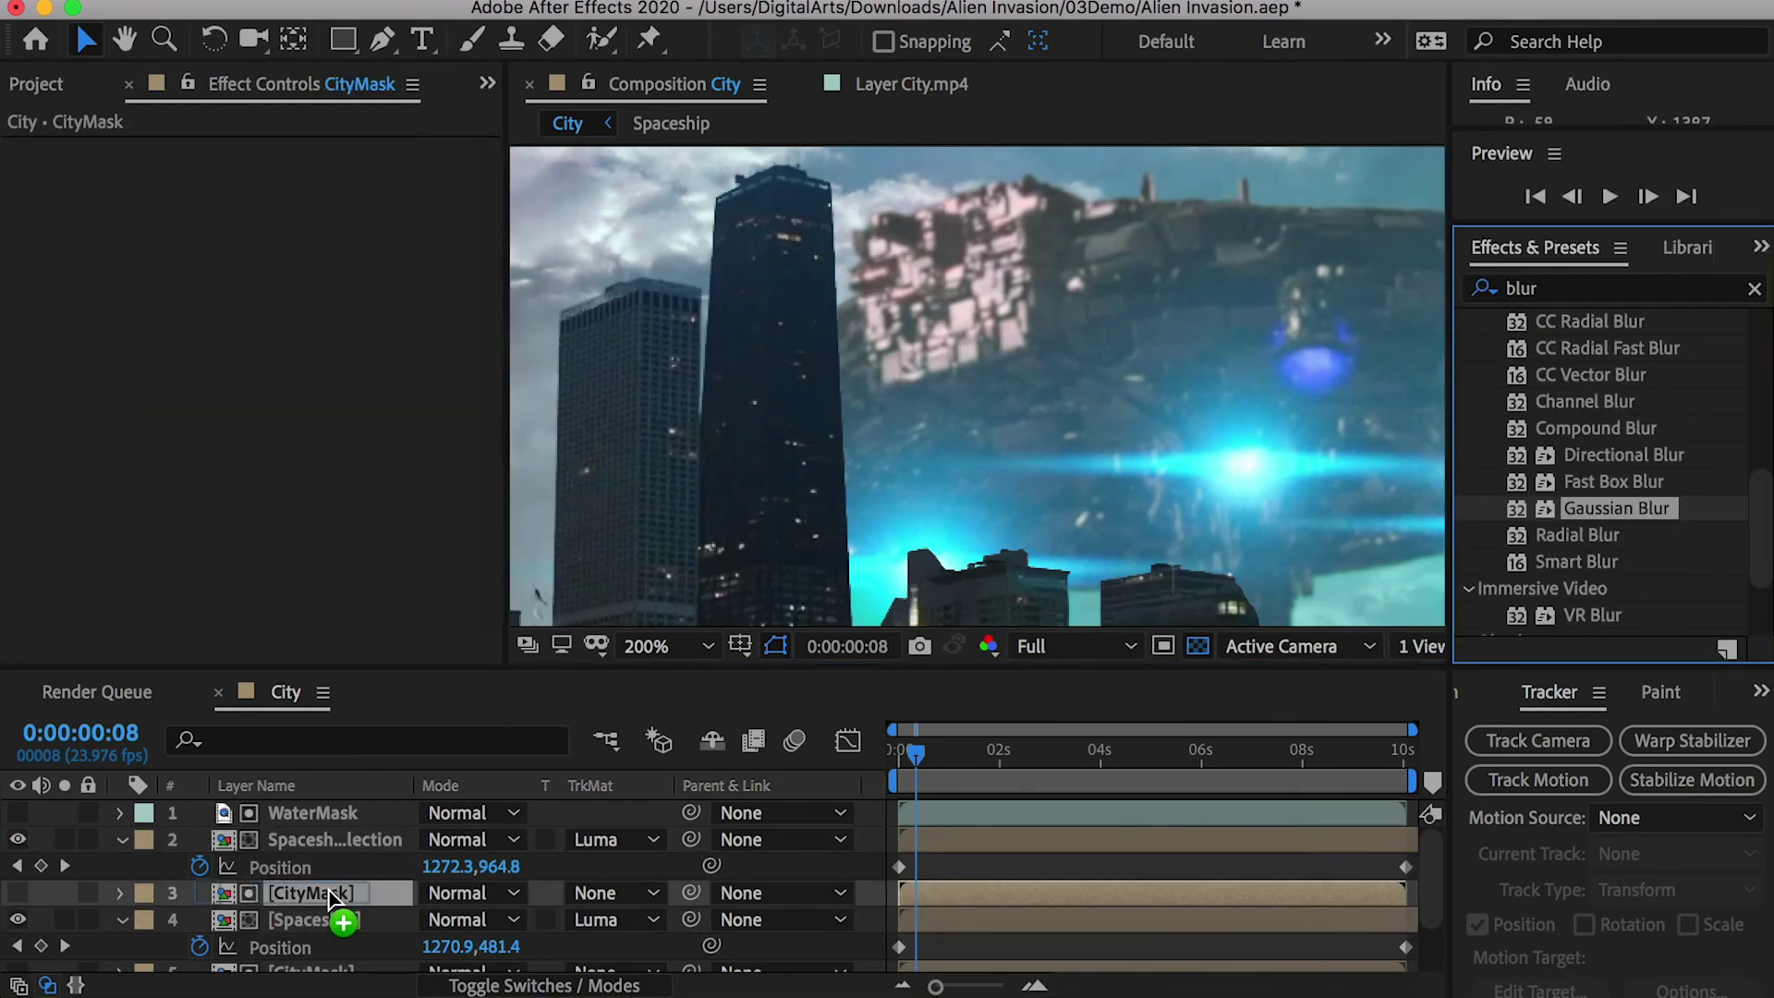
{"action": "left_click_drag", "start_coordinate": [332, 896], "coordinate": [332, 894]}
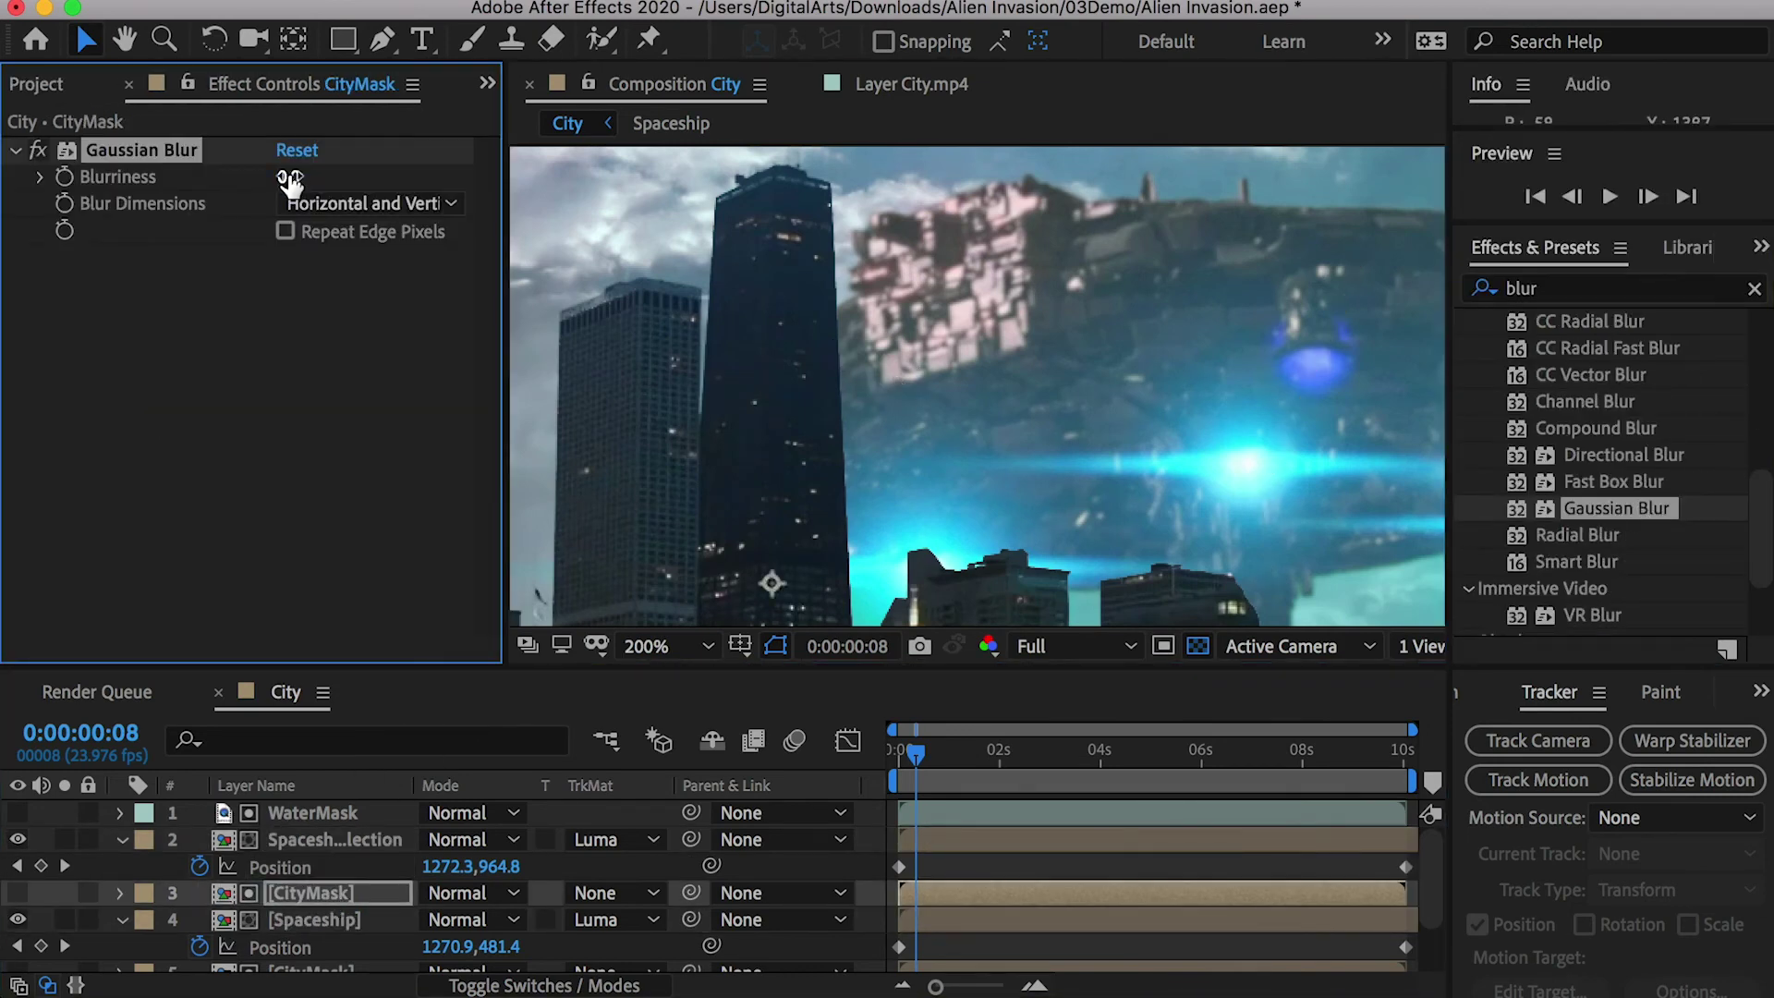
{"action": "scroll", "coordinate": [802, 340], "scroll_direction": "up", "scroll_amount": 2}
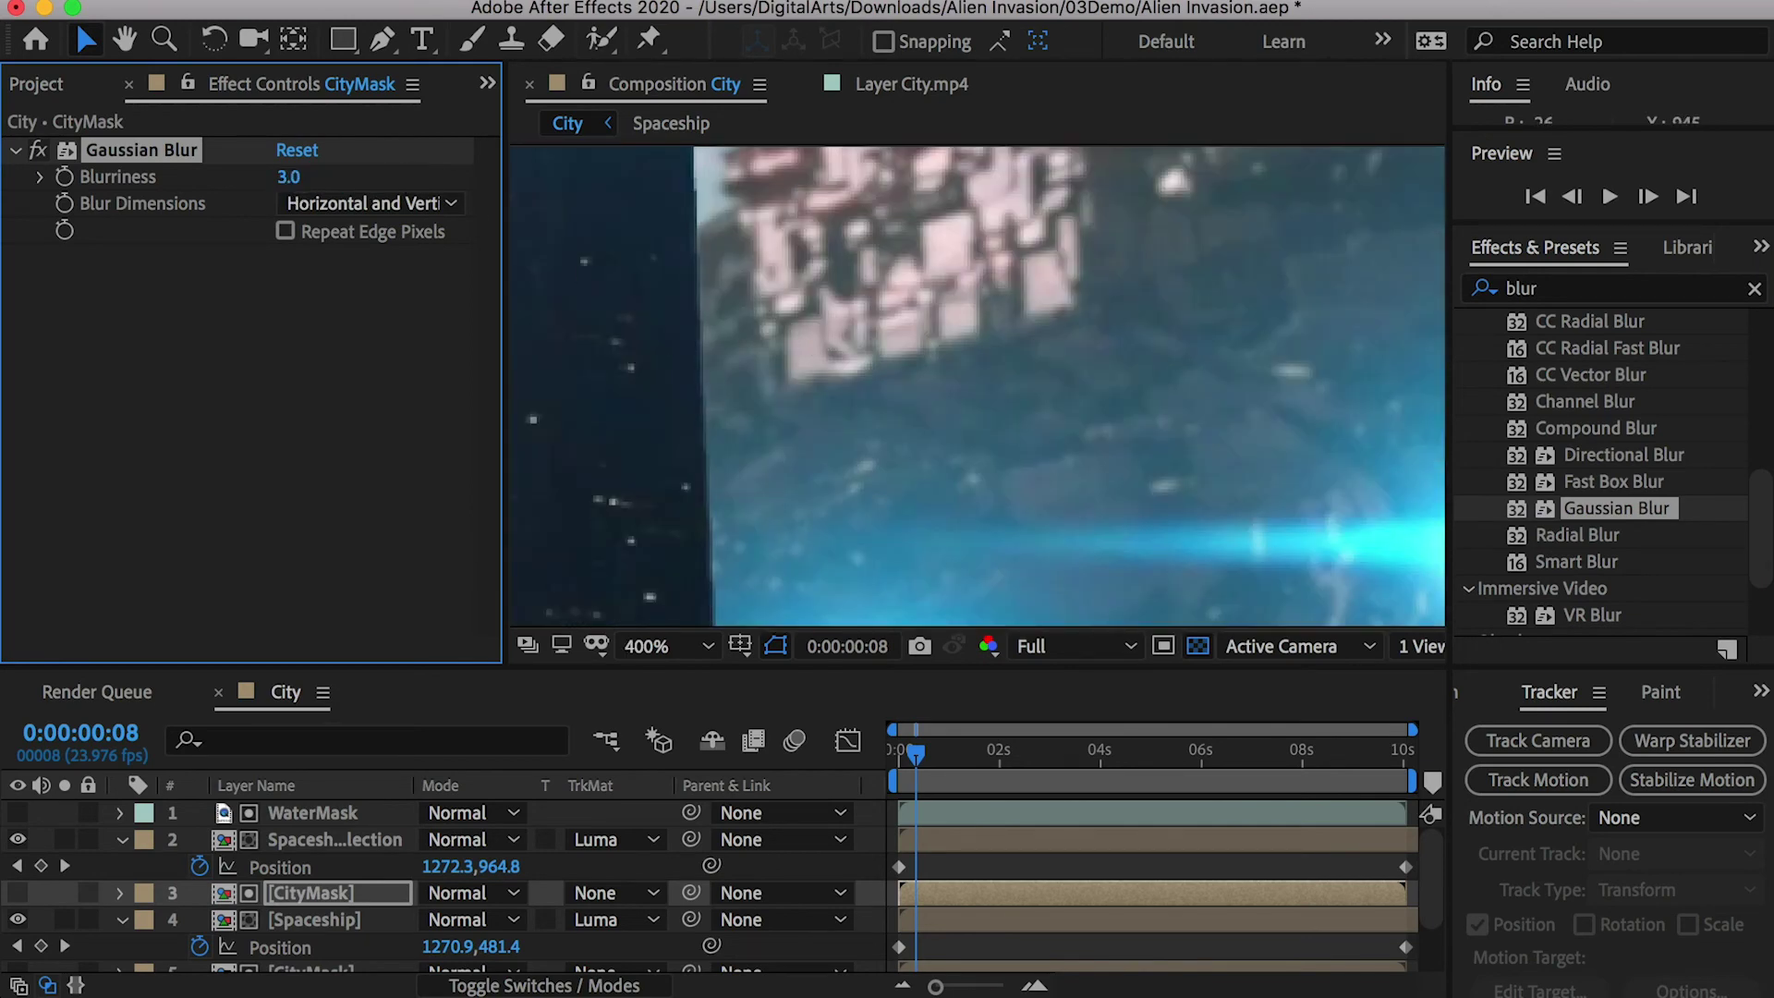
Copy the Gaussian Blur effect from the CityMask above Spaceship to the CityMask above Cloud01.mp4
{"action": "scroll", "coordinate": [785, 353], "scroll_direction": "down", "scroll_amount": 2}
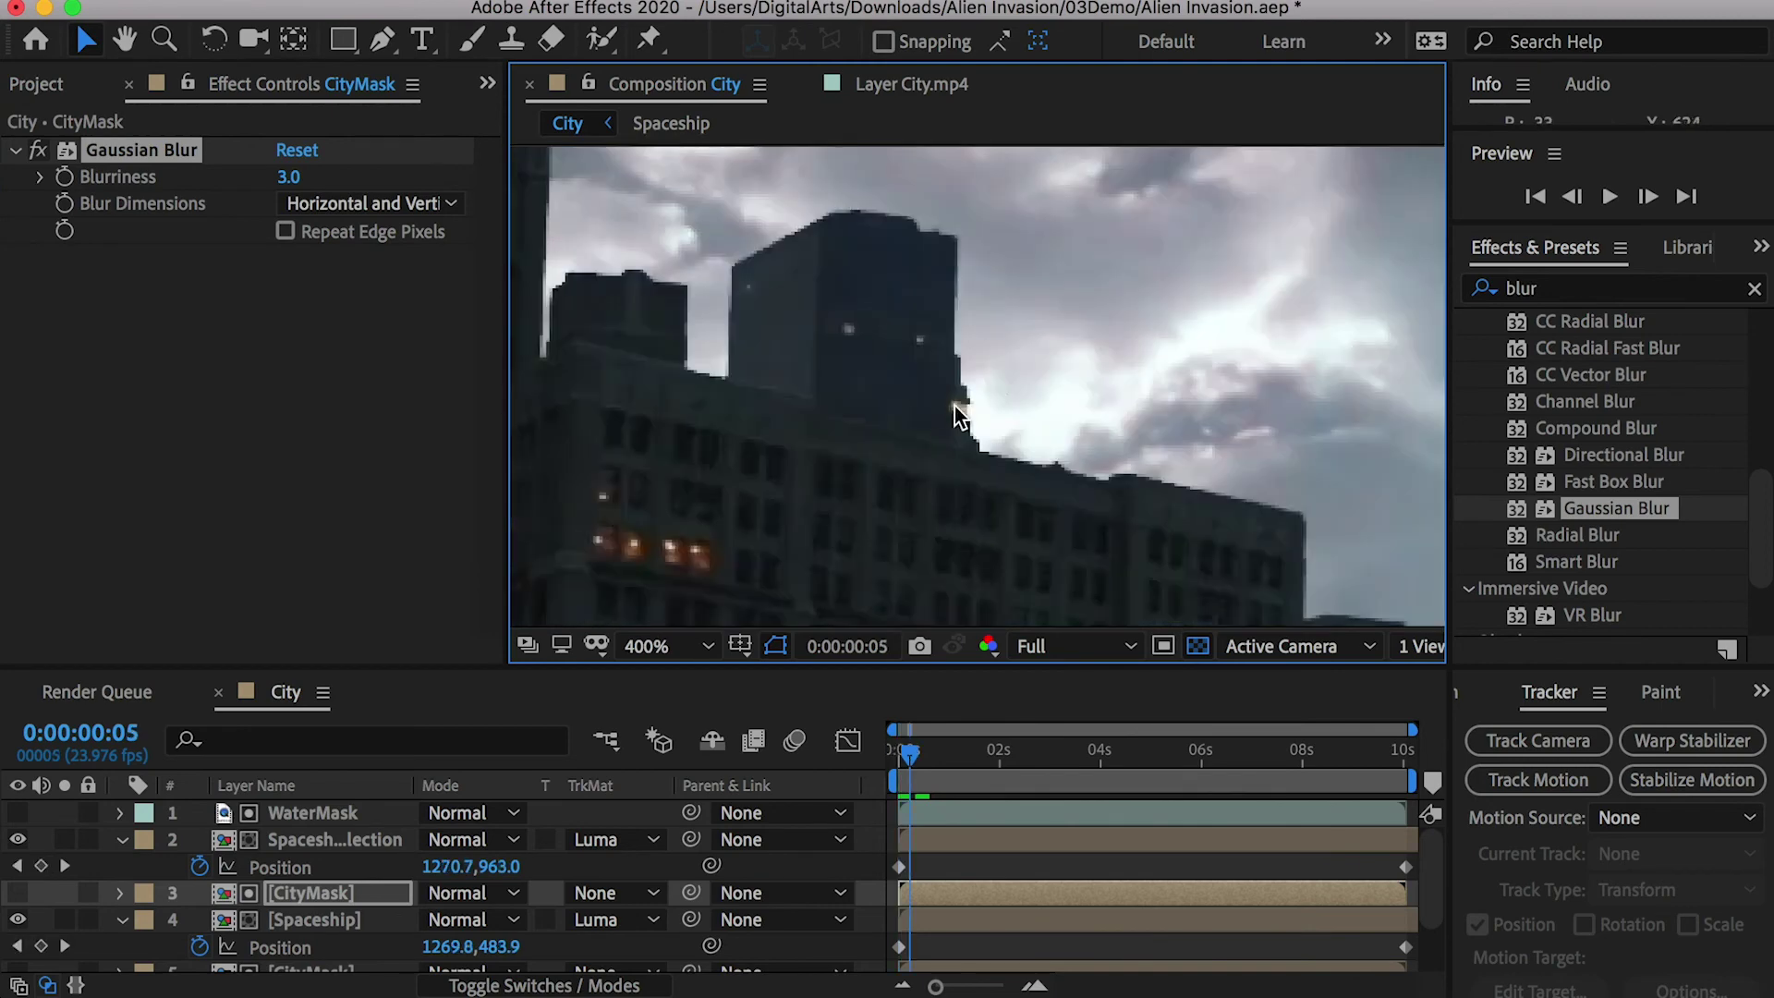
{"action": "scroll", "coordinate": [970, 403], "scroll_direction": "down", "scroll_amount": 1}
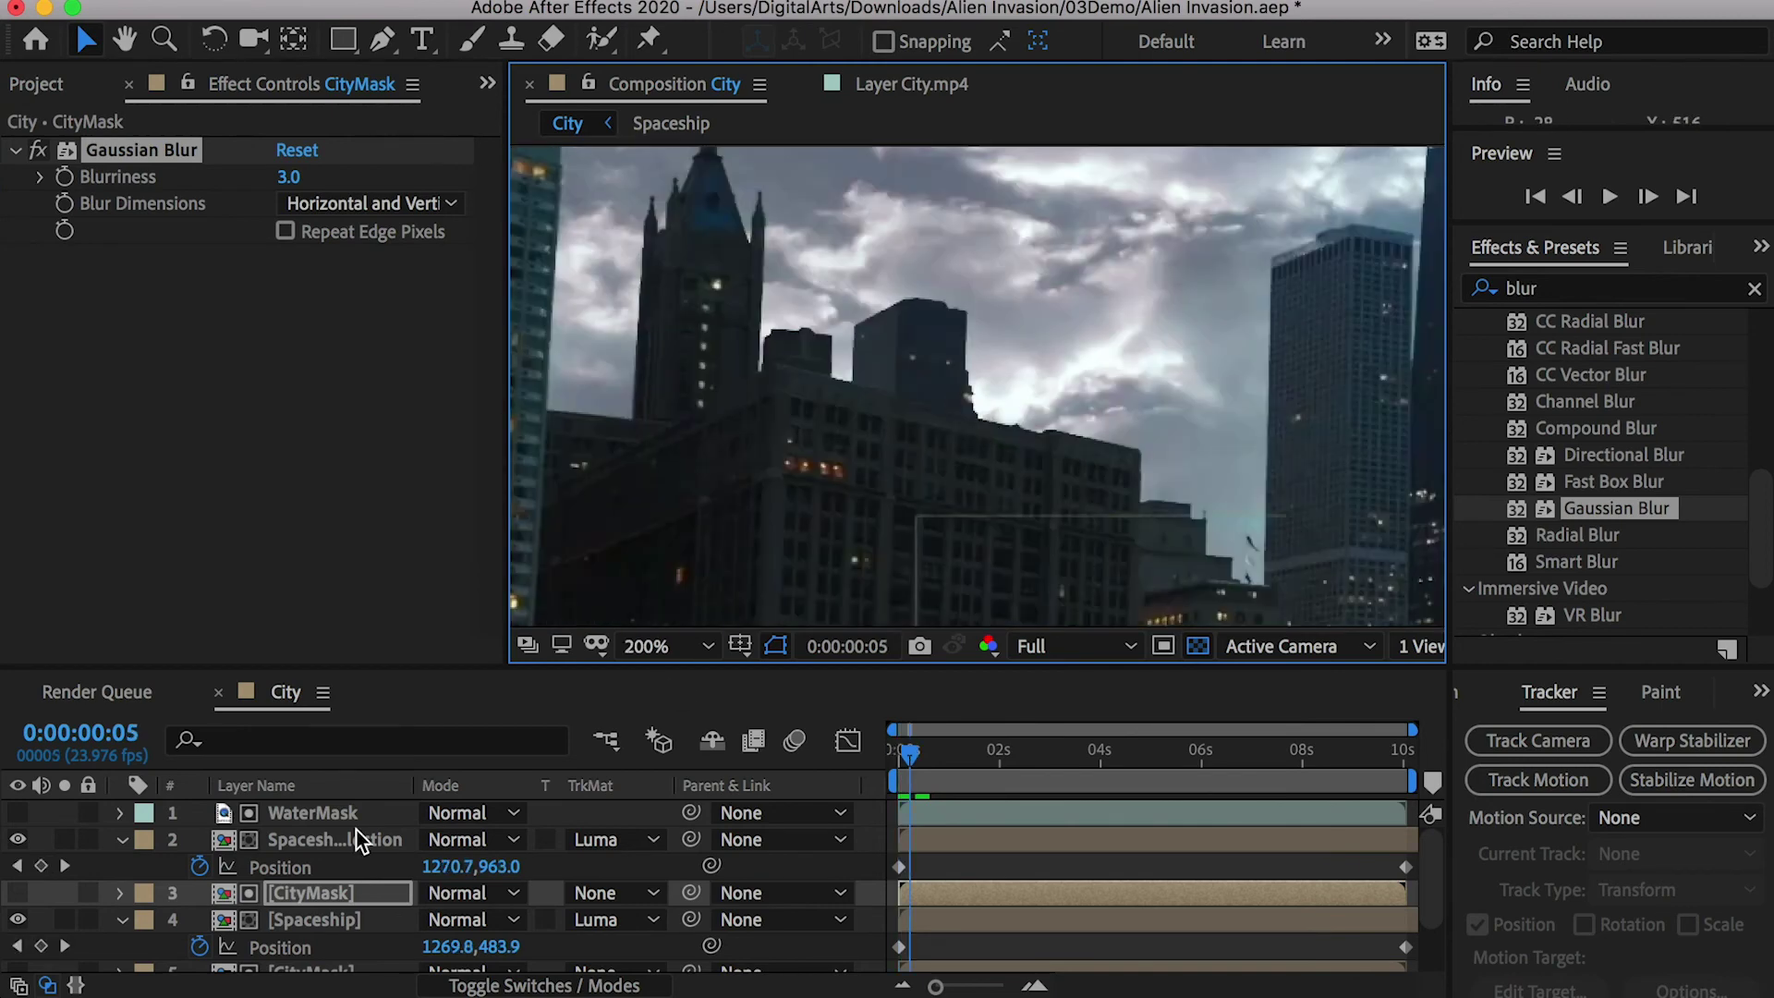
{"action": "left_click", "coordinate": [130, 149]}
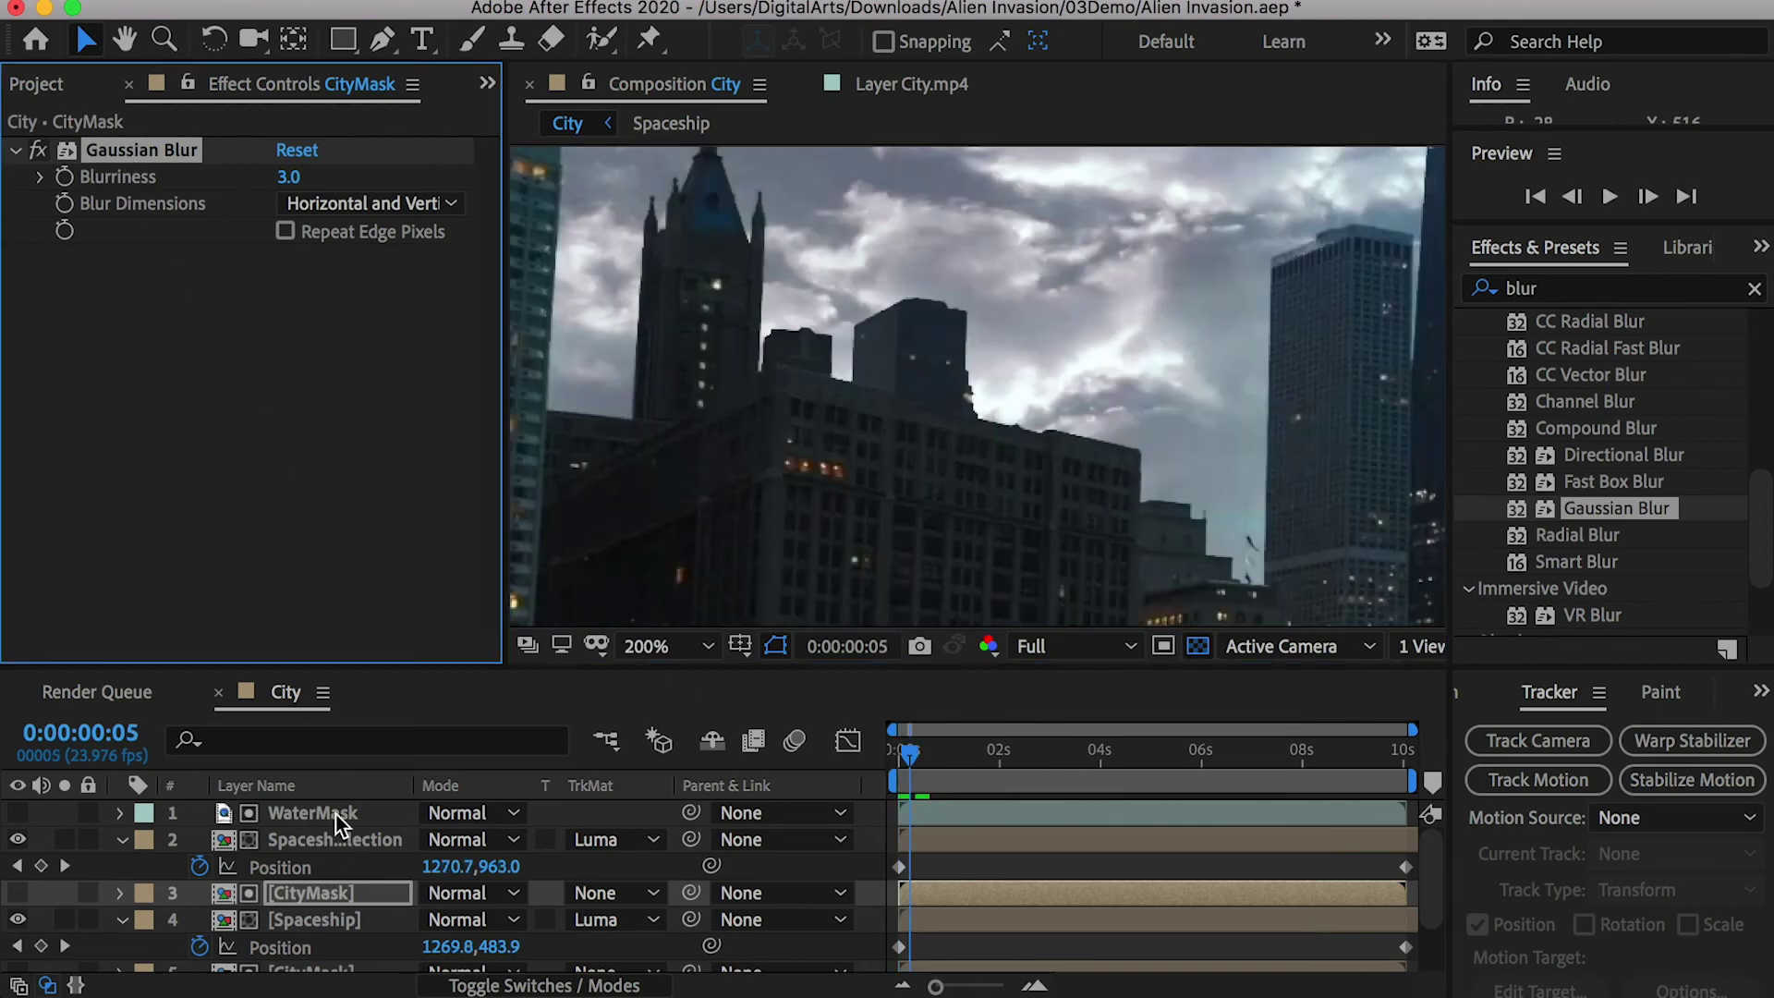
{"action": "scroll", "coordinate": [344, 901], "scroll_direction": "down", "scroll_amount": 2}
{"action": "left_click", "coordinate": [318, 924]}
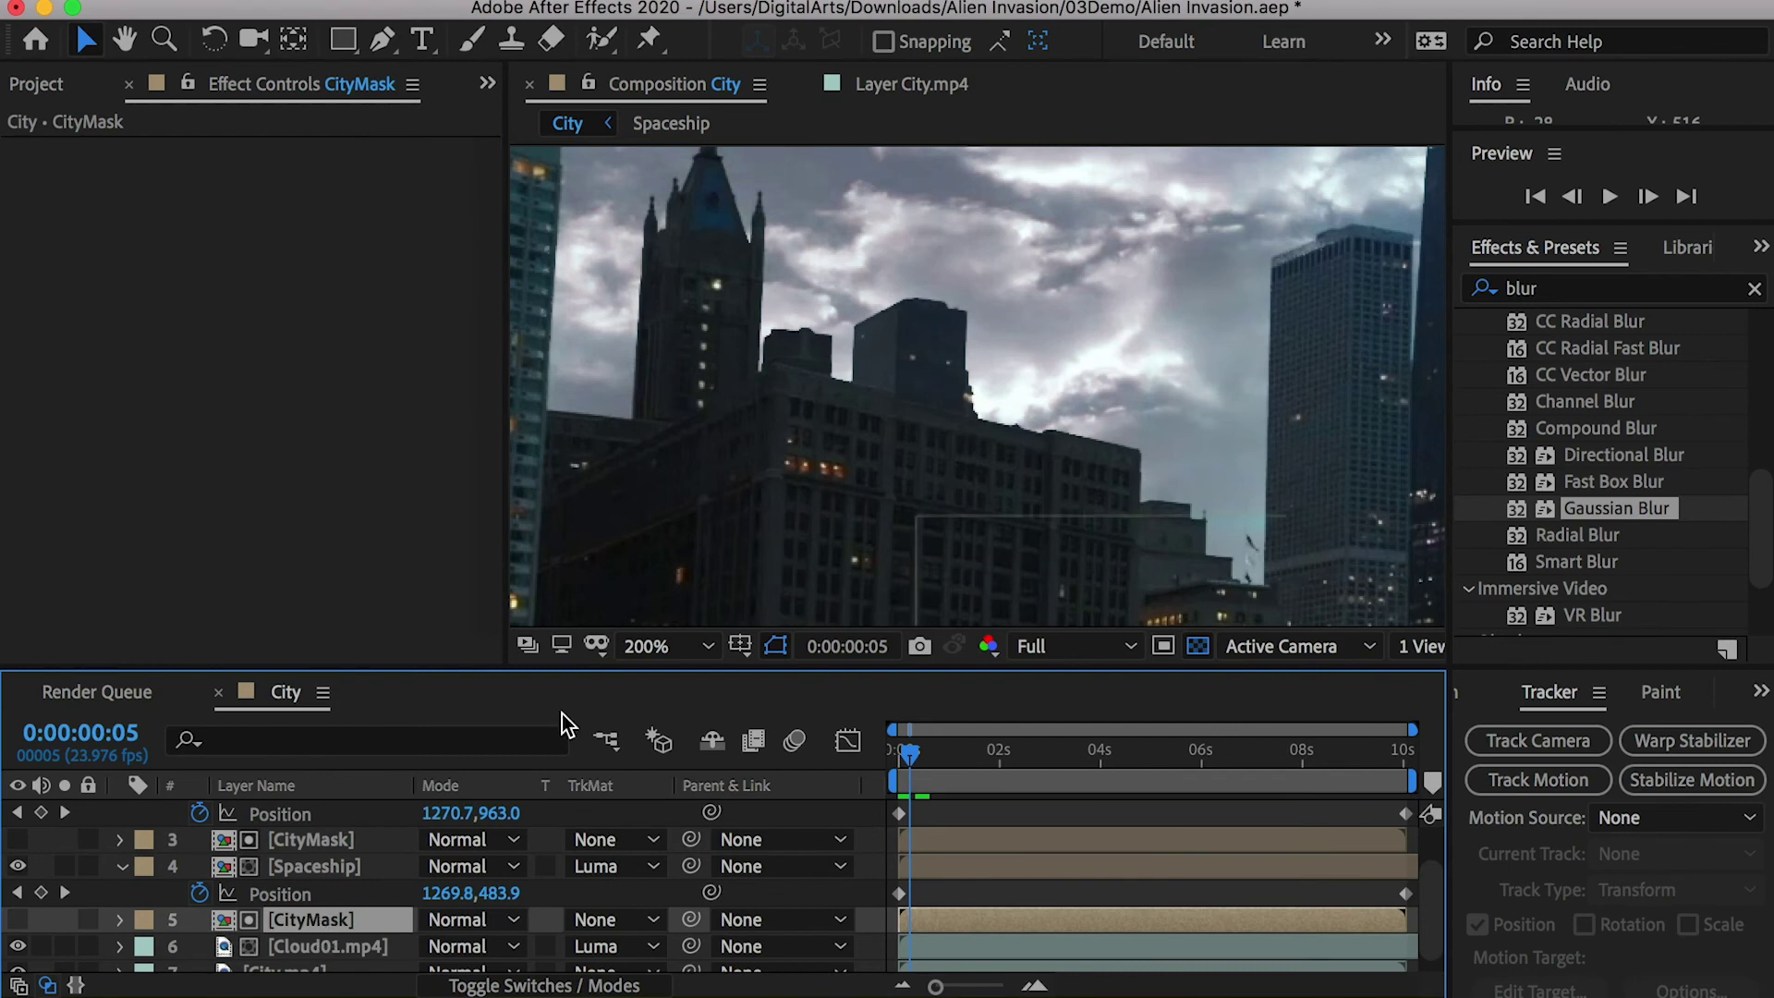
{"action": "key", "text": "super+v"}
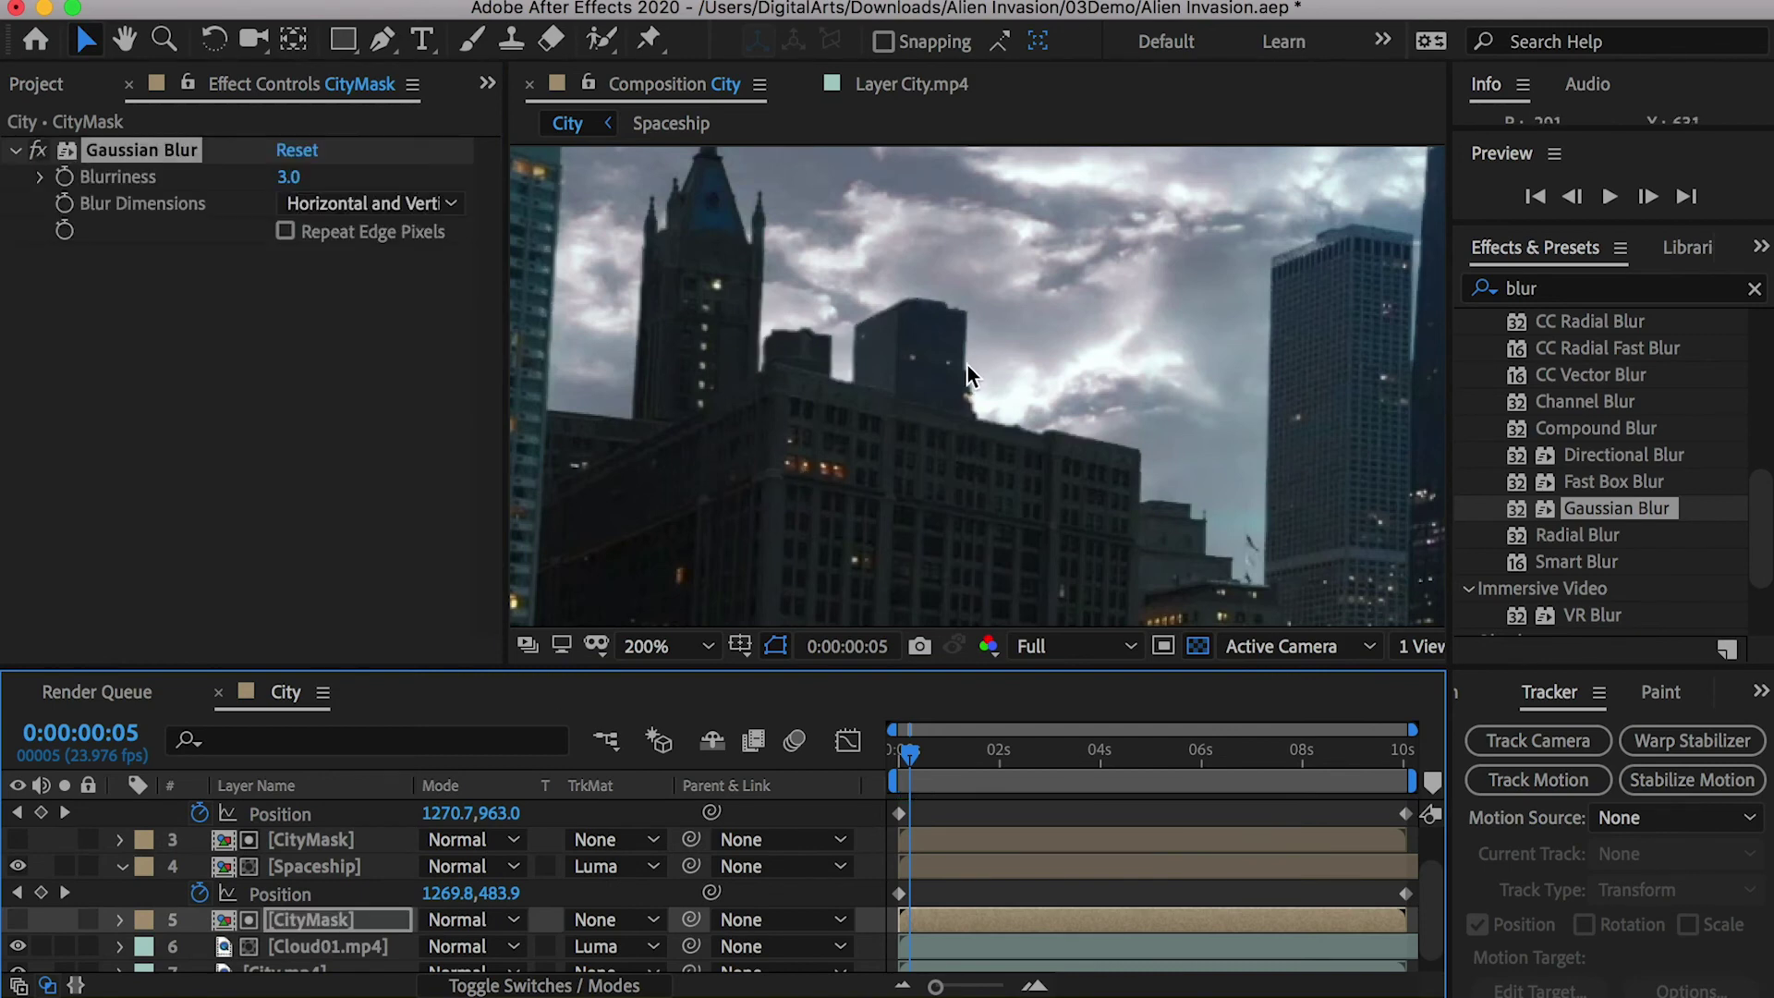
Add an adjustment layer named Glow above all layers and apply the Glow effect with threshold 65.1%, radius 47 and intensity 0.2
{"action": "scroll", "coordinate": [967, 364], "scroll_direction": "up", "scroll_amount": 1}
{"action": "right_click", "coordinate": [55, 208]}
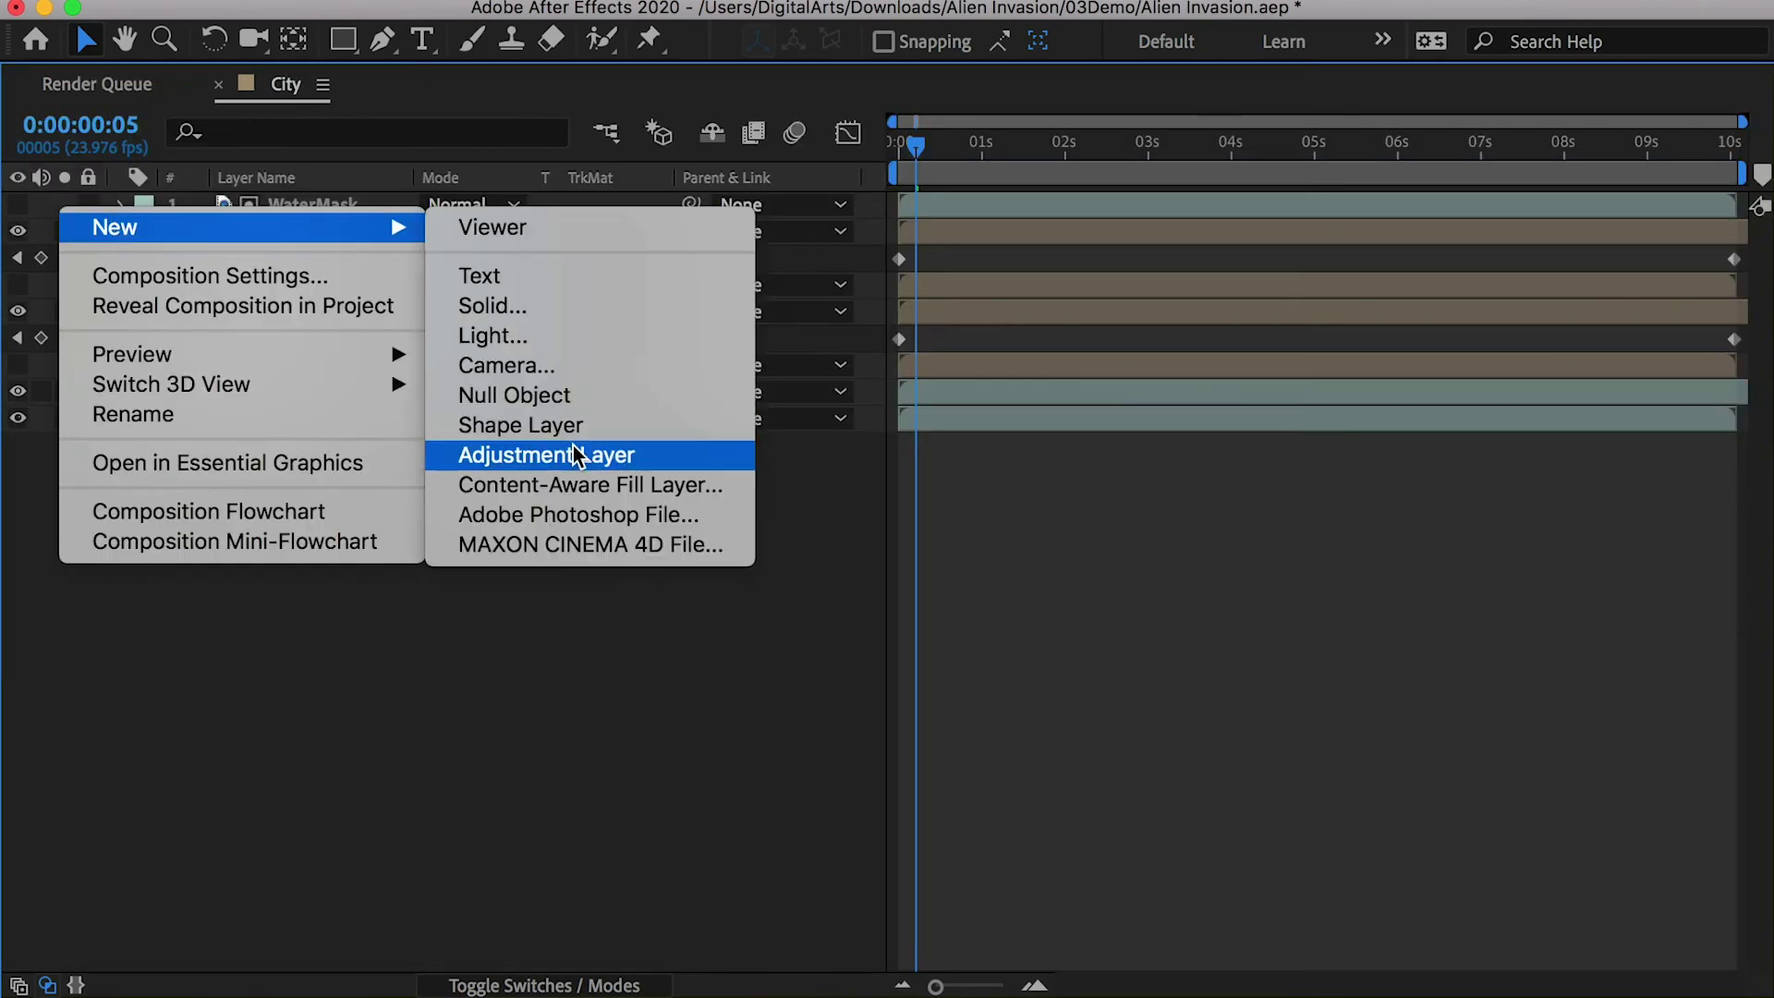
{"action": "left_click", "coordinate": [582, 459]}
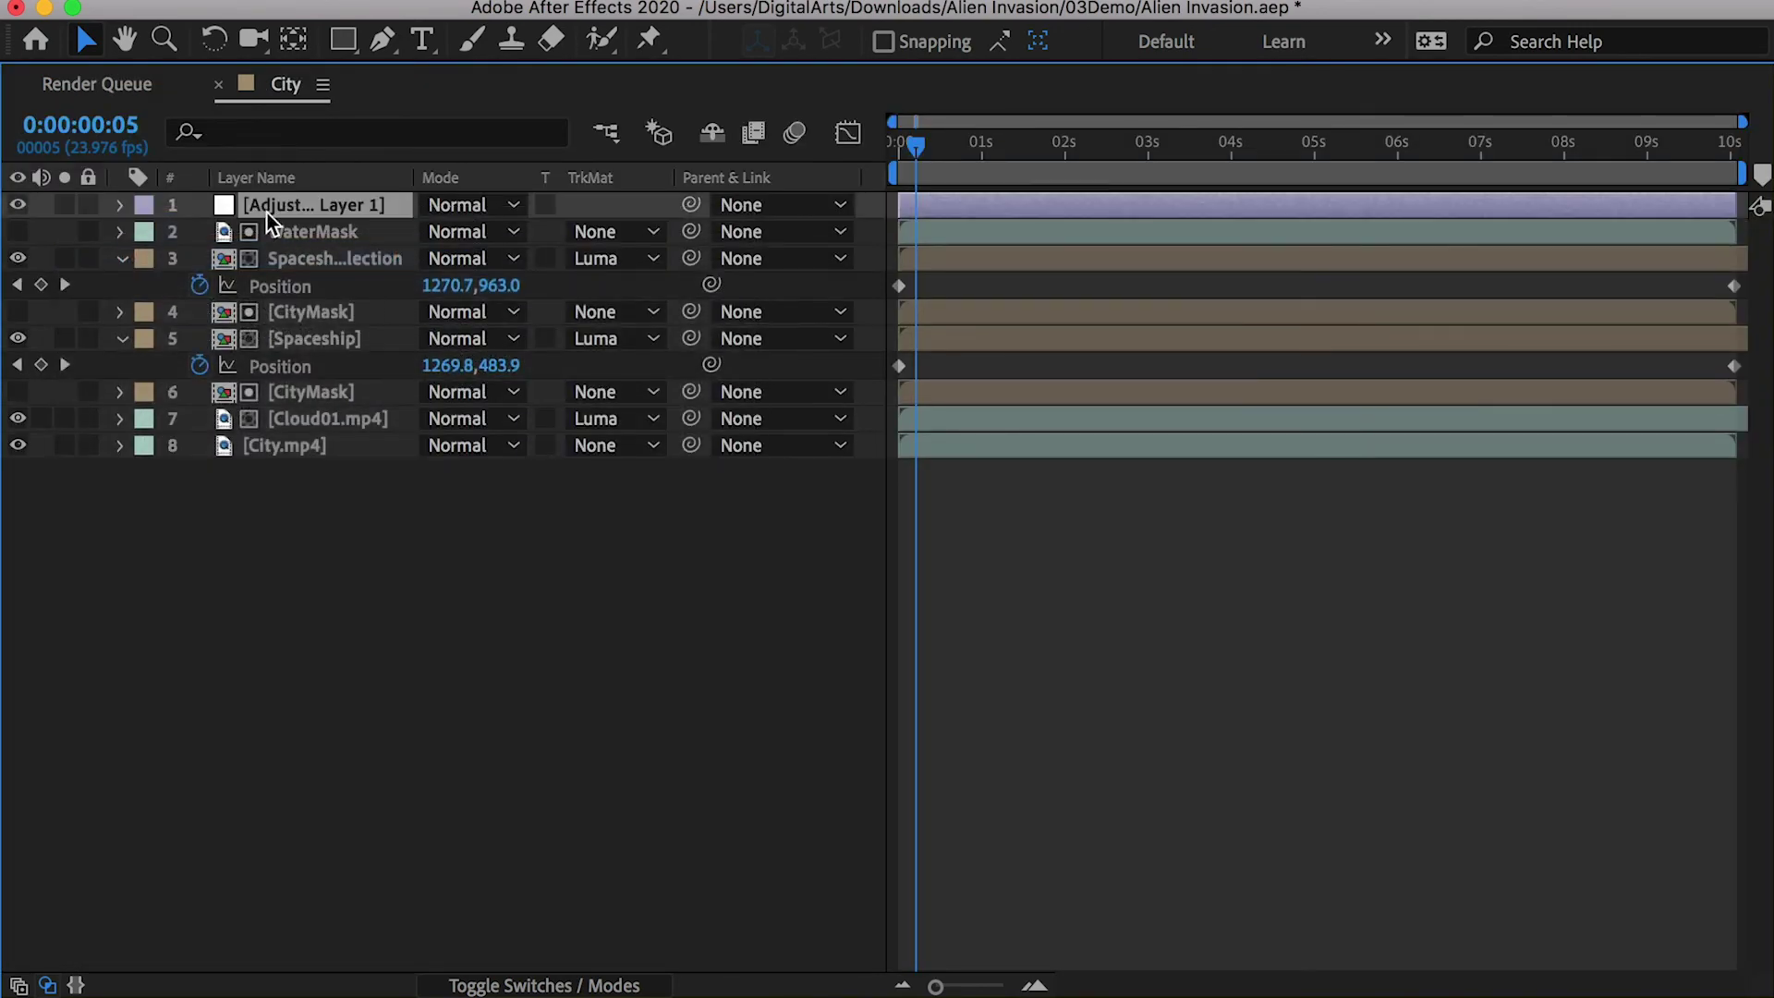
{"action": "key", "text": "Return"}
{"action": "type", "text": "Glow"}
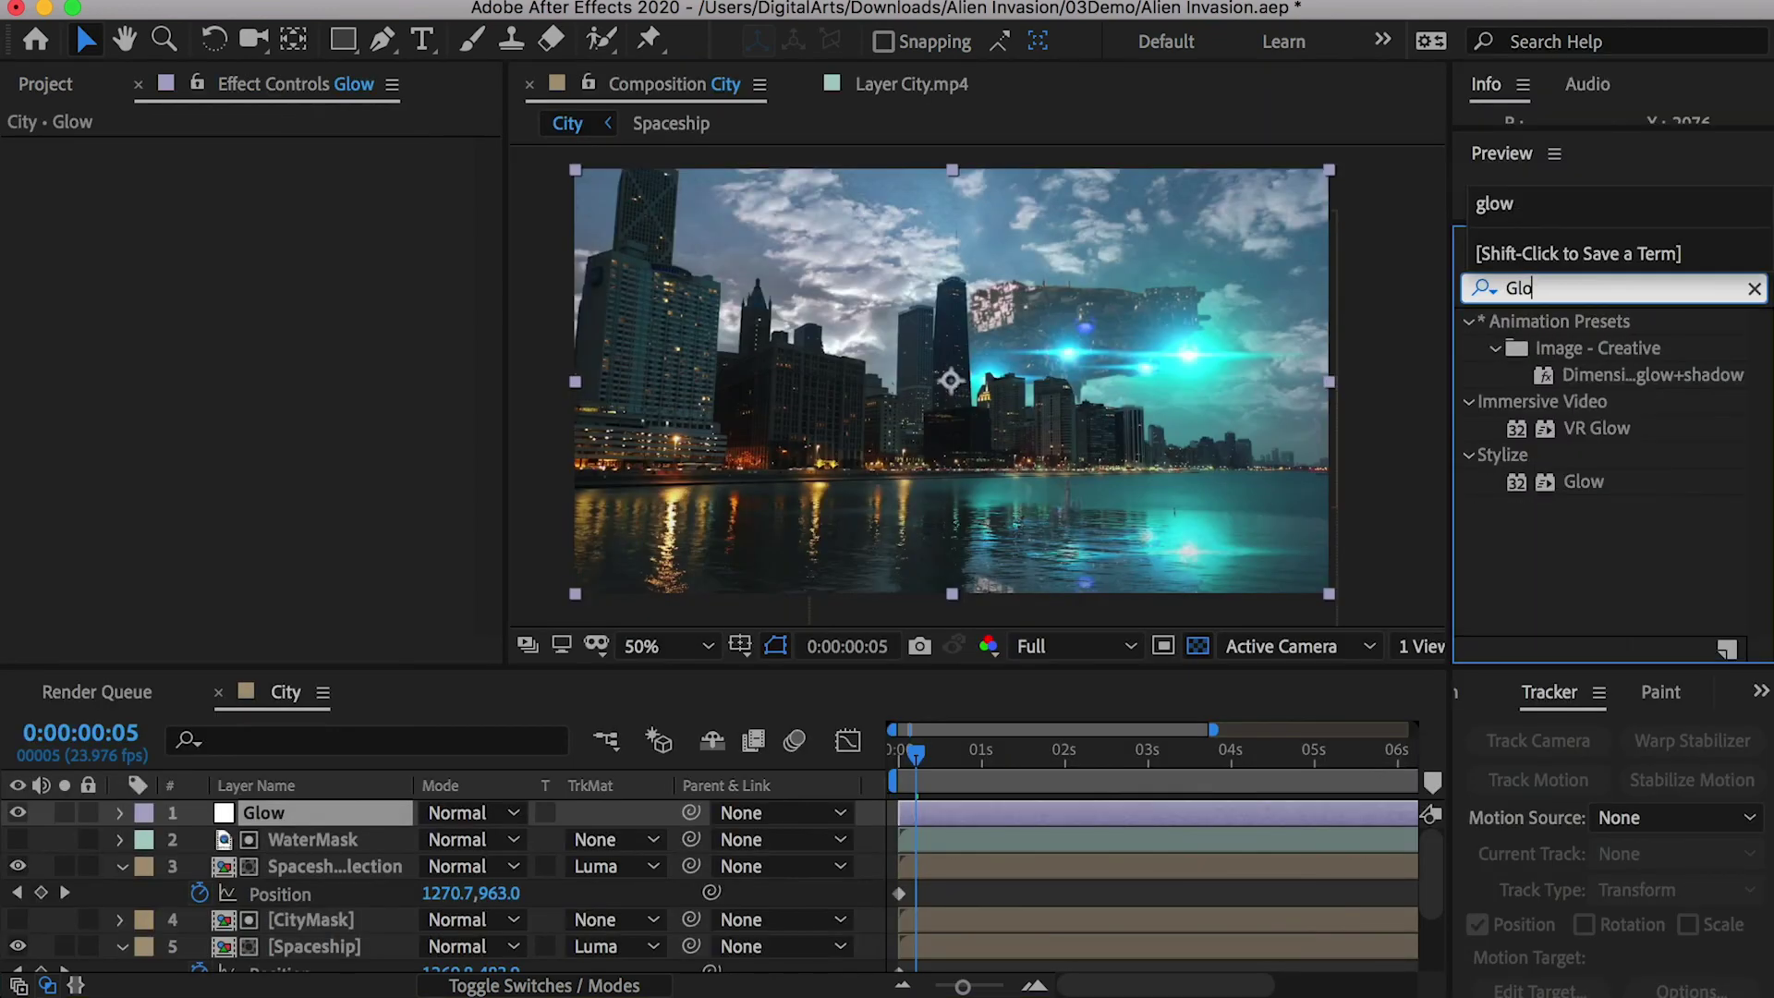
{"action": "left_click_drag", "start_coordinate": [1583, 481], "coordinate": [277, 813]}
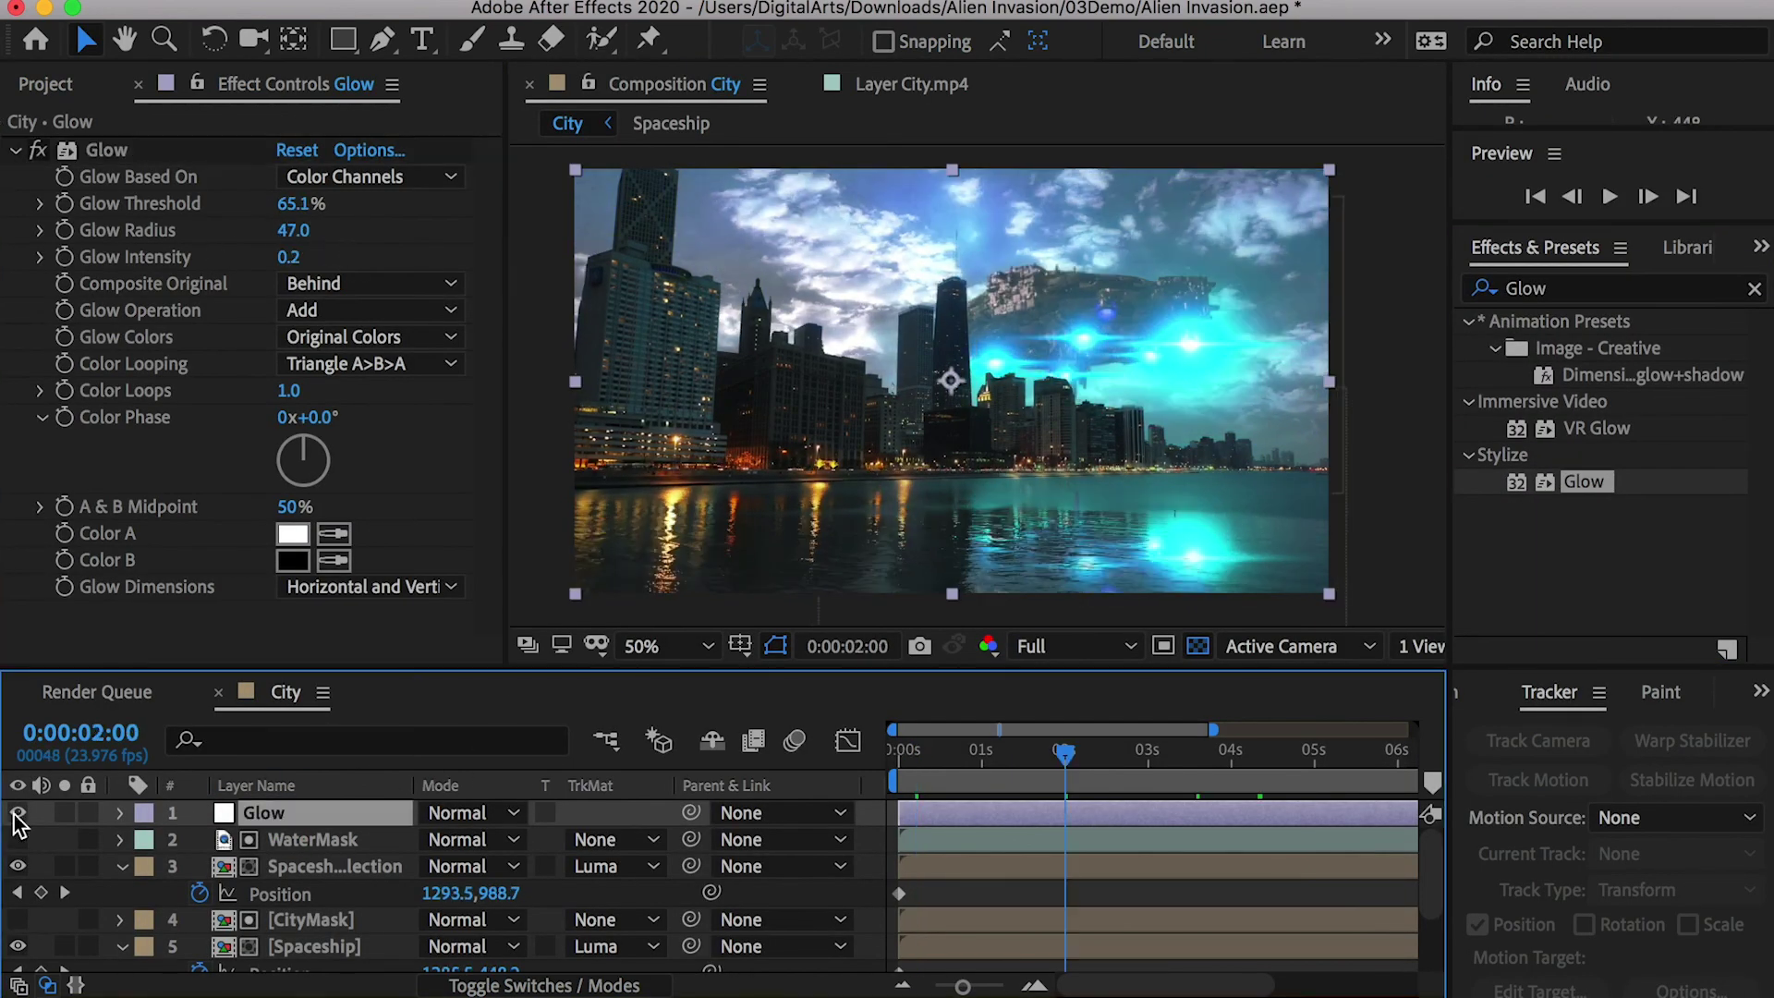
Lower the opacity of the Cloud01.mp4 layer slightly and return the playhead to the first frame
{"action": "key", "text": "t"}
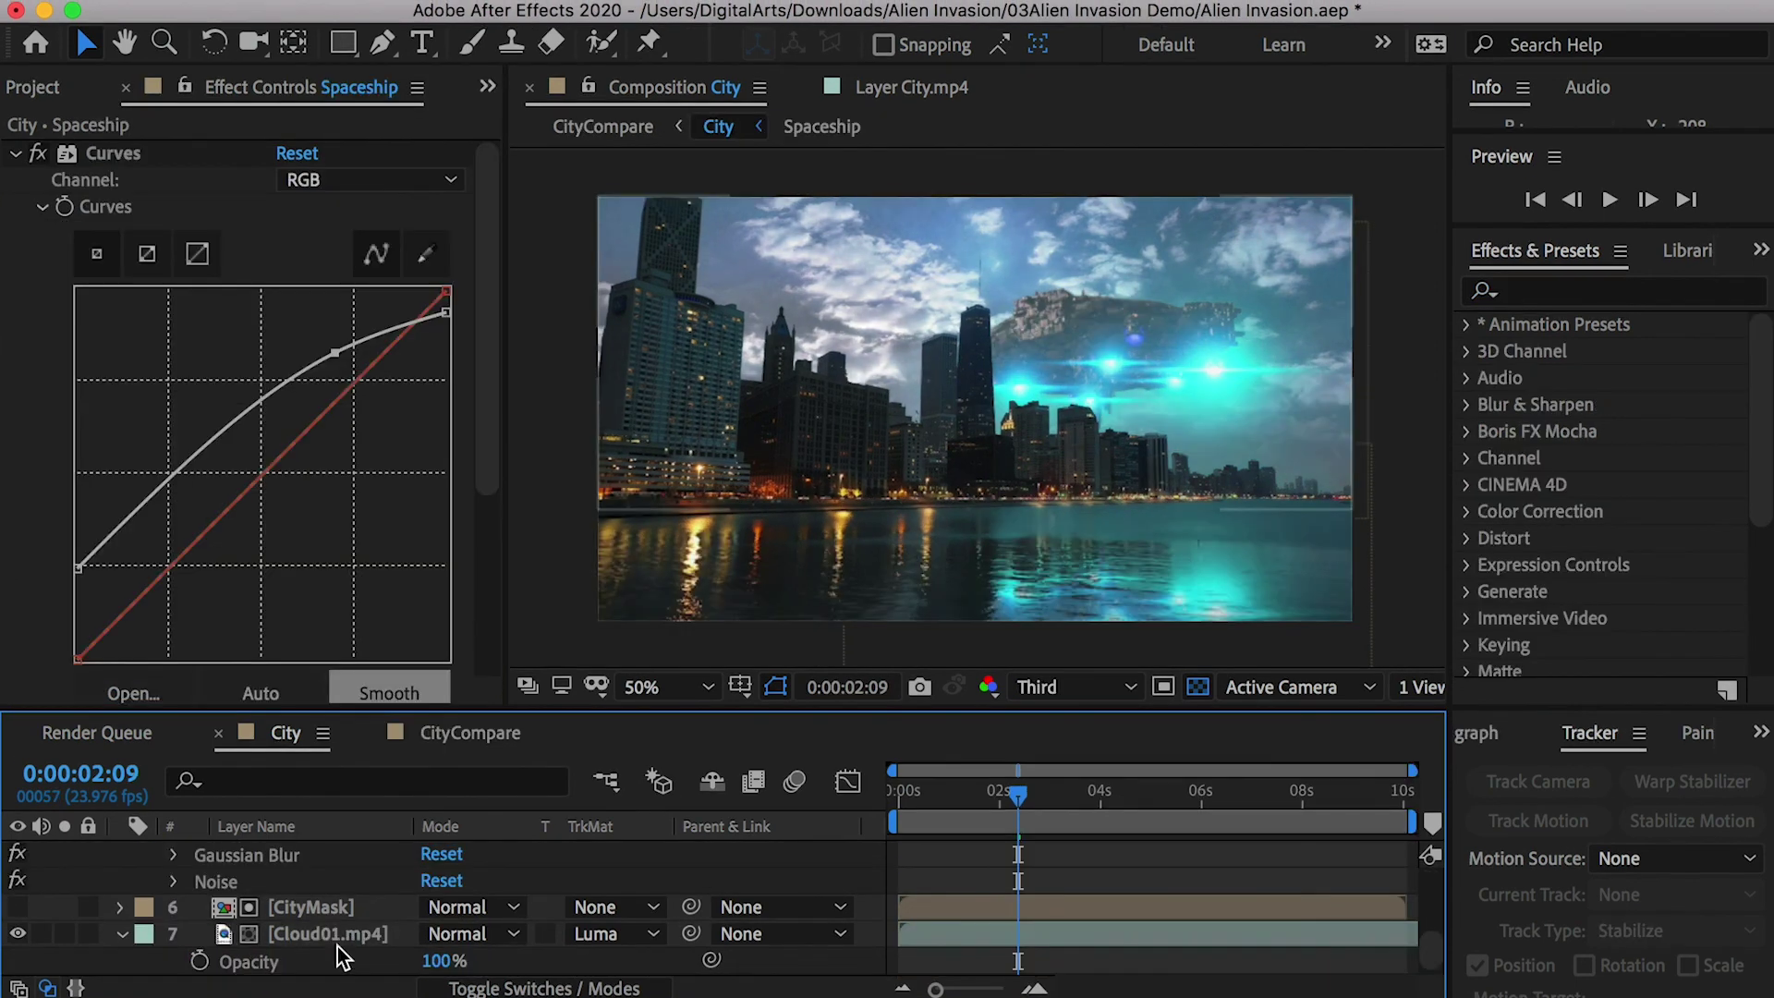
{"action": "left_click", "coordinate": [332, 940]}
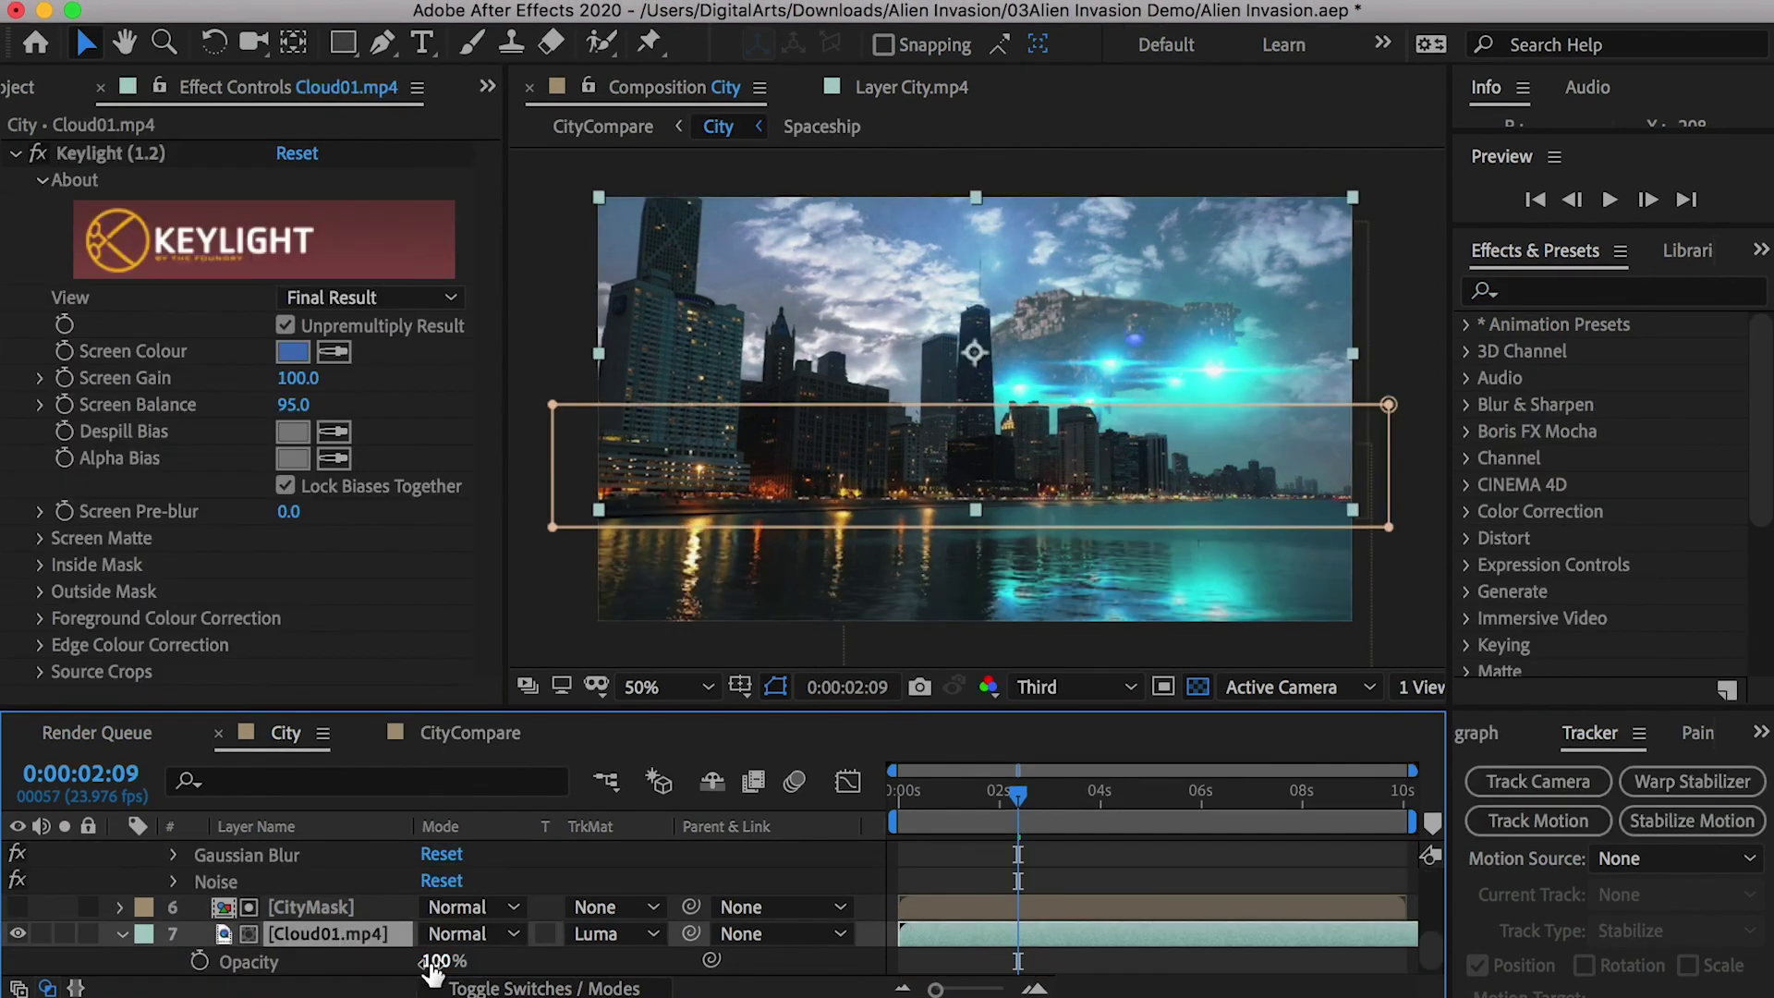
{"action": "left_click_drag", "start_coordinate": [427, 961], "coordinate": [407, 960]}
{"action": "key", "text": "F2"}
{"action": "left_click_drag", "start_coordinate": [1017, 792], "coordinate": [903, 760]}
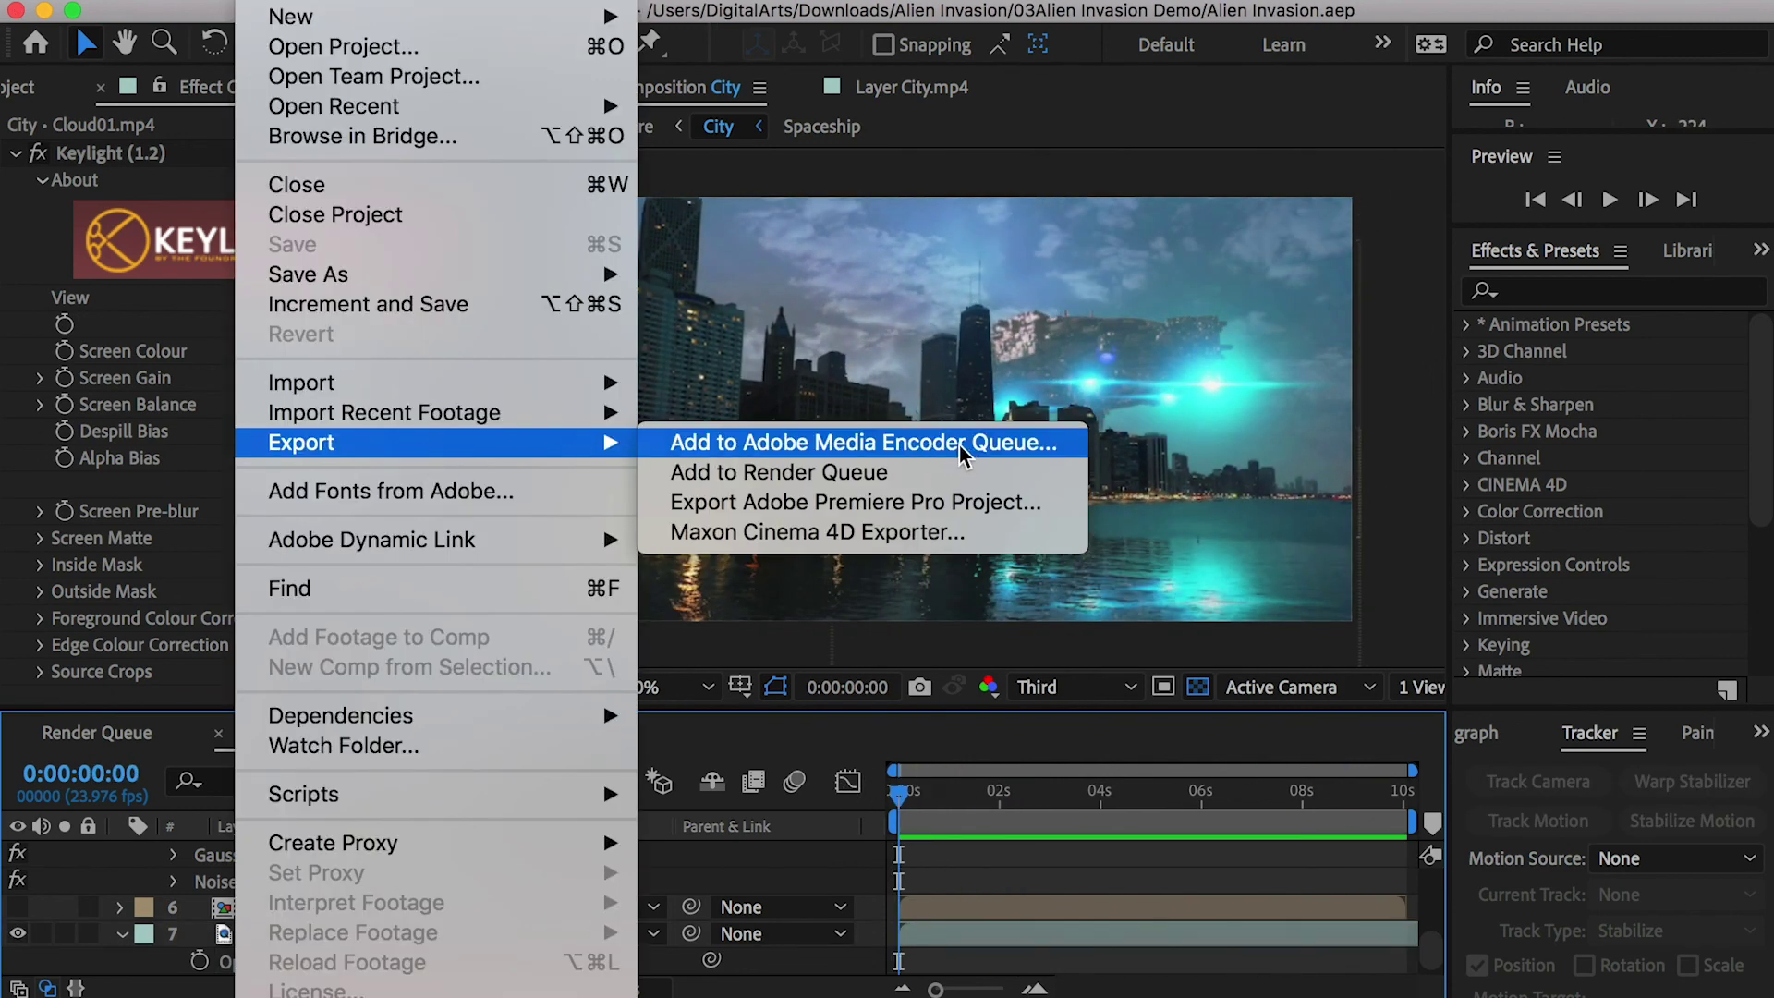
Send the City composition to the Adobe Media Encoder queue and start encoding it as H.264 with Match Source - High bitrate
{"action": "left_click", "coordinate": [960, 444]}
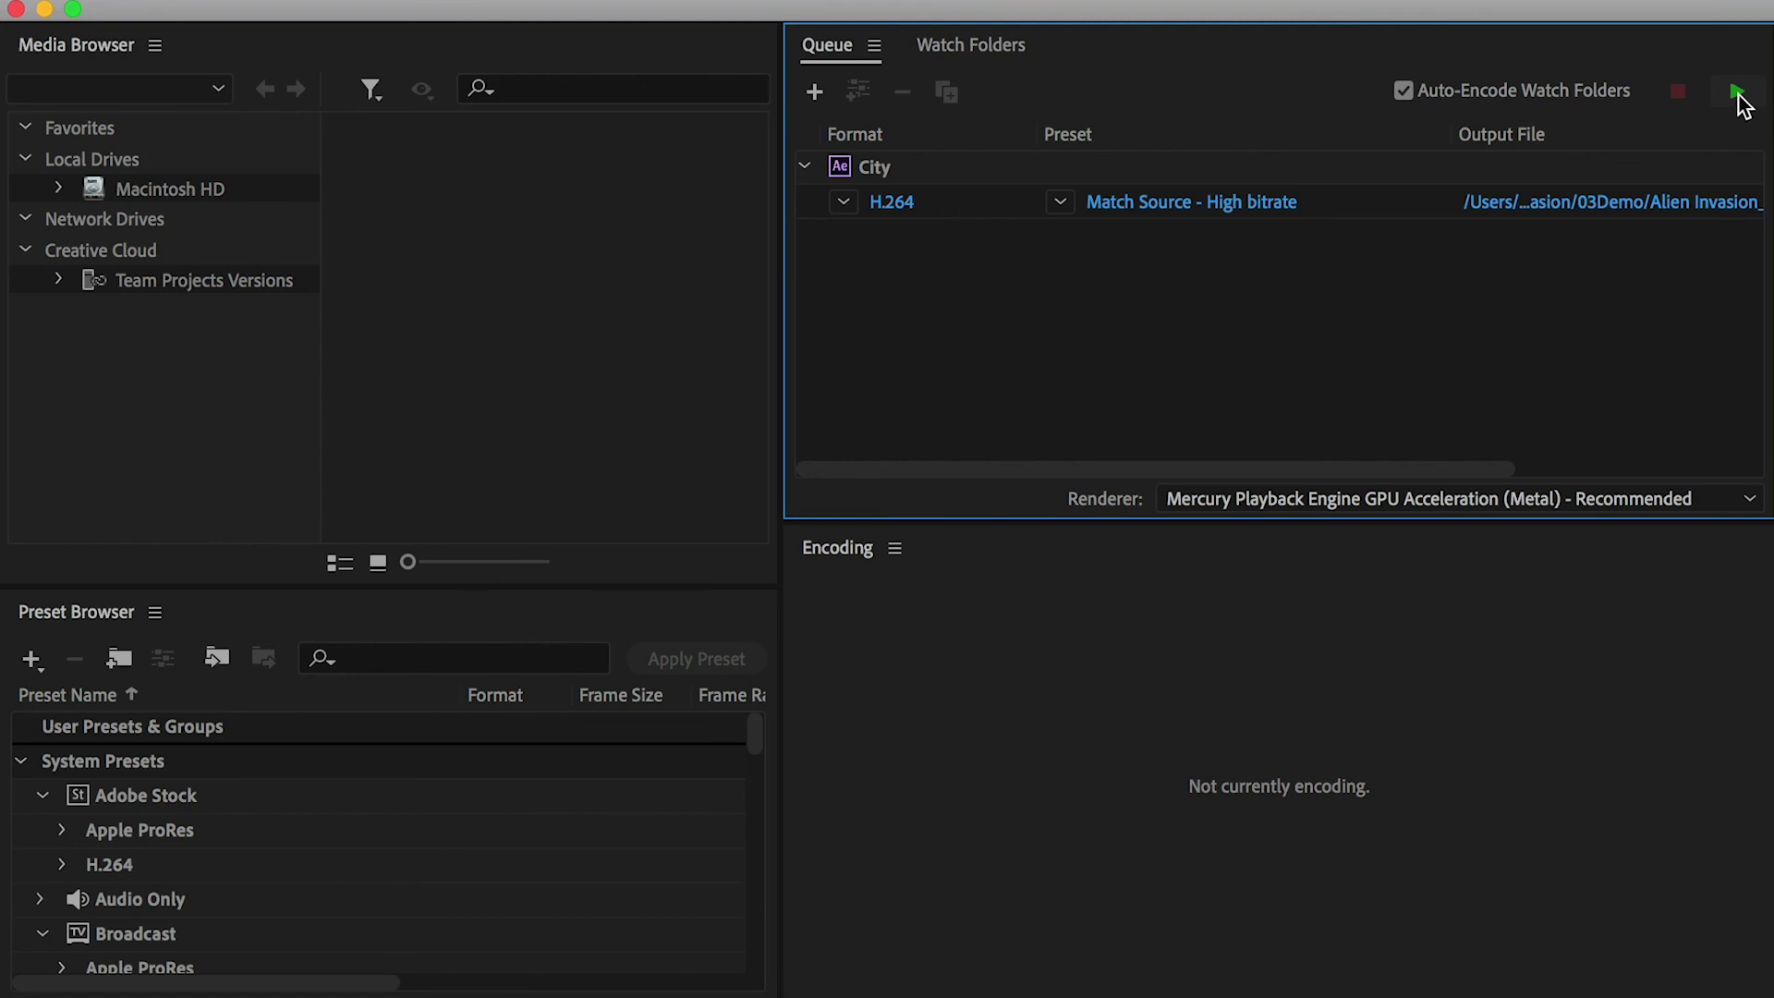
{"action": "left_click", "coordinate": [1736, 93]}
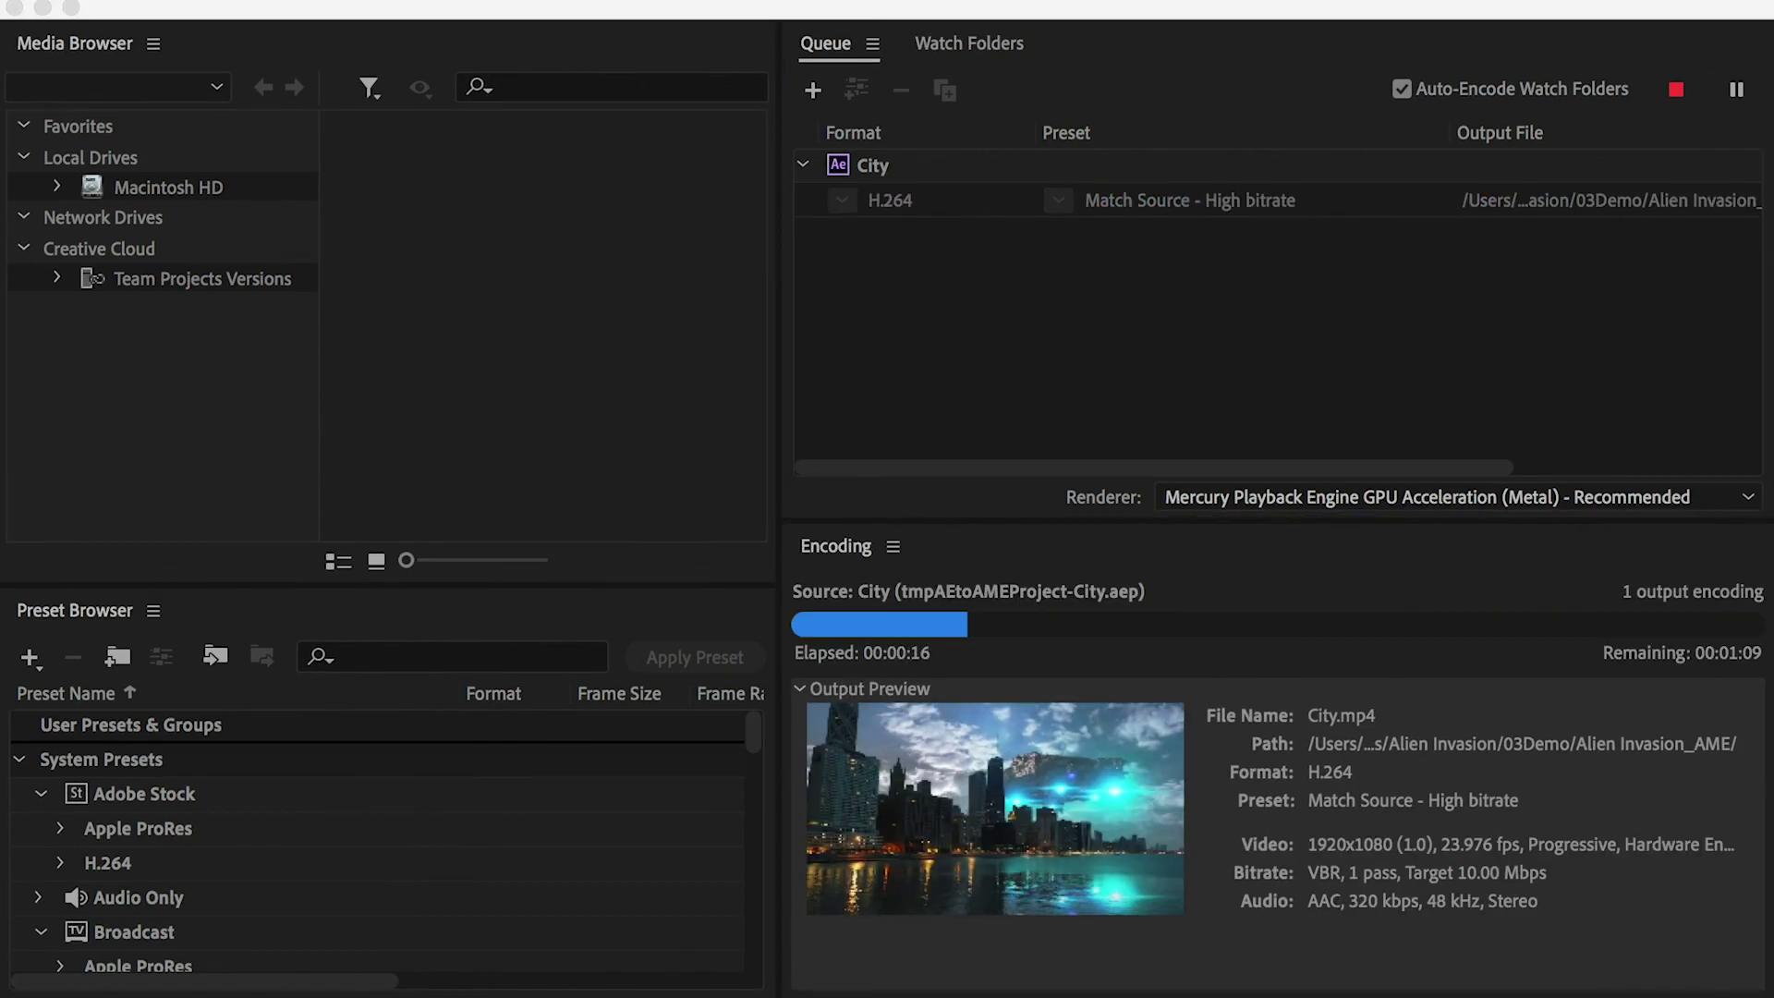